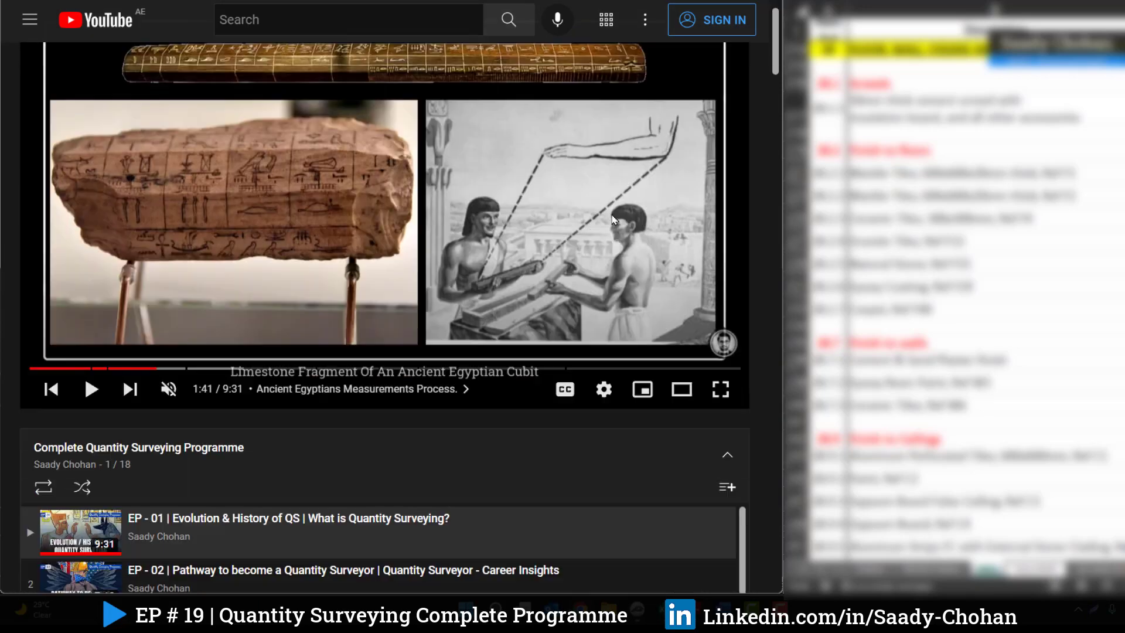
Browse the episodes of the Complete Quantity Surveying Programme playlist
{"action": "scroll", "coordinate": [613, 220], "scroll_direction": "down", "scroll_amount": 5}
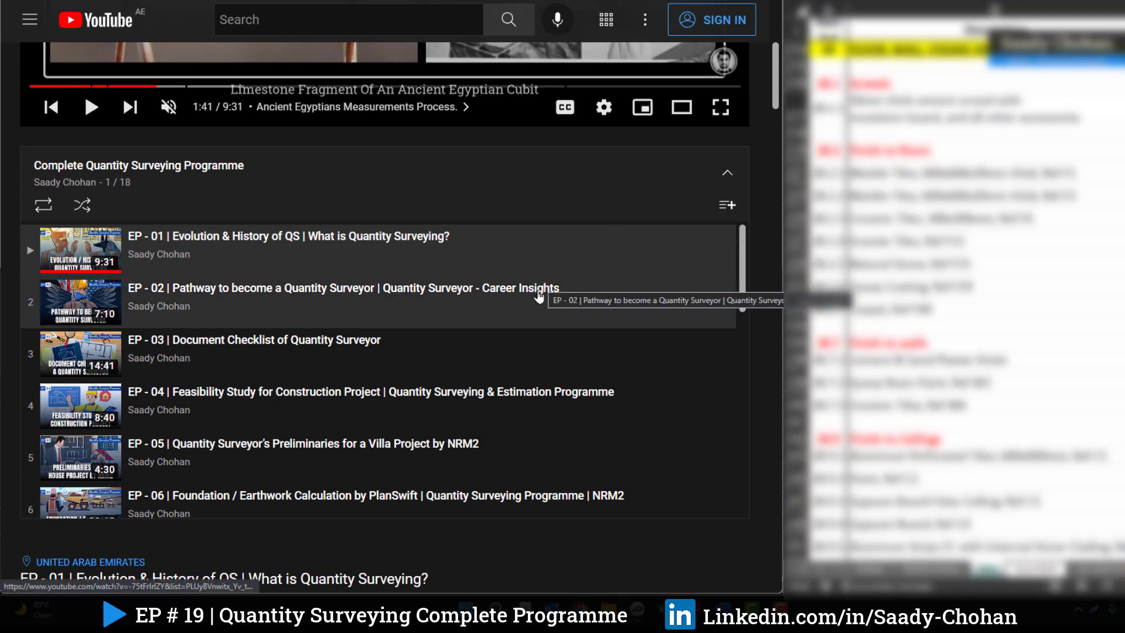
{"action": "scroll", "coordinate": [541, 303], "scroll_direction": "down", "scroll_amount": 3}
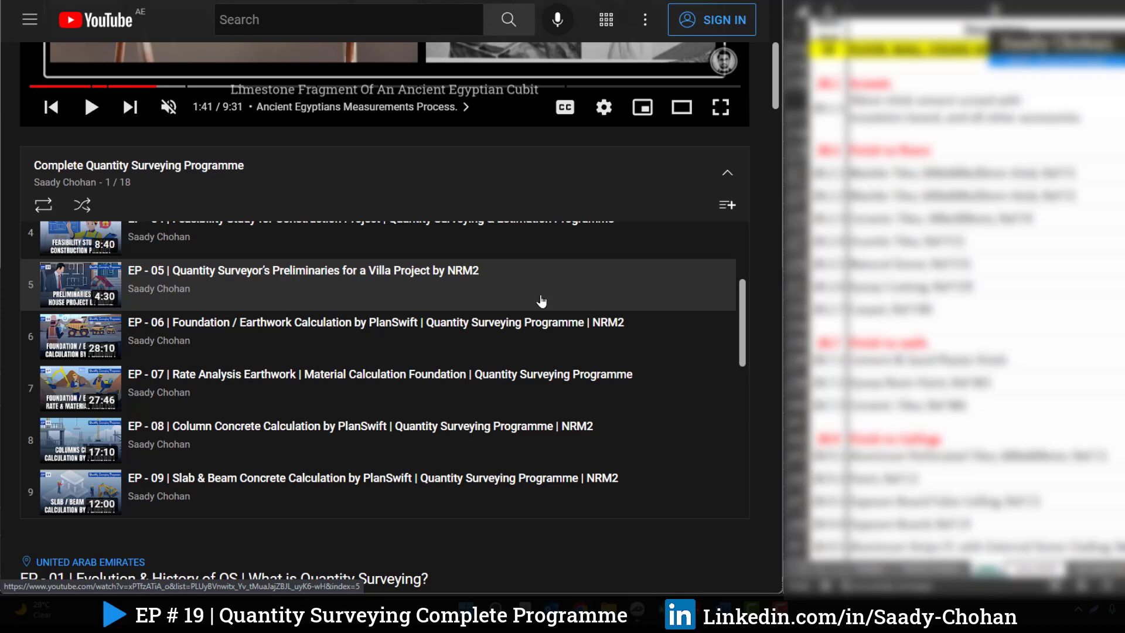
{"action": "scroll", "coordinate": [541, 301], "scroll_direction": "down", "scroll_amount": 6}
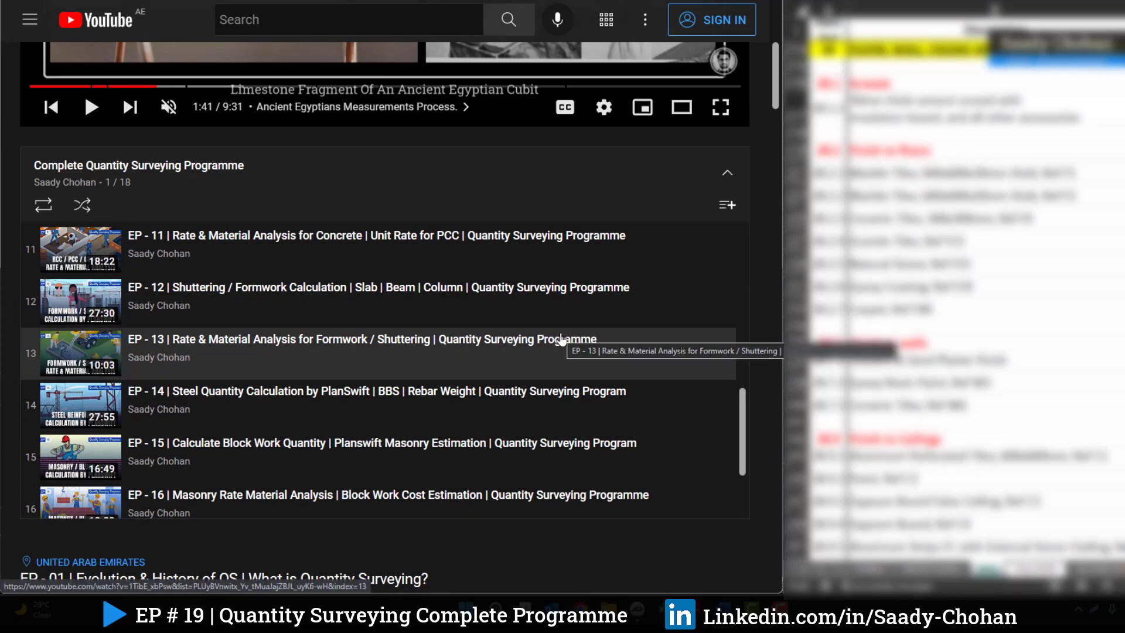
{"action": "scroll", "coordinate": [595, 306], "scroll_direction": "down", "scroll_amount": 2}
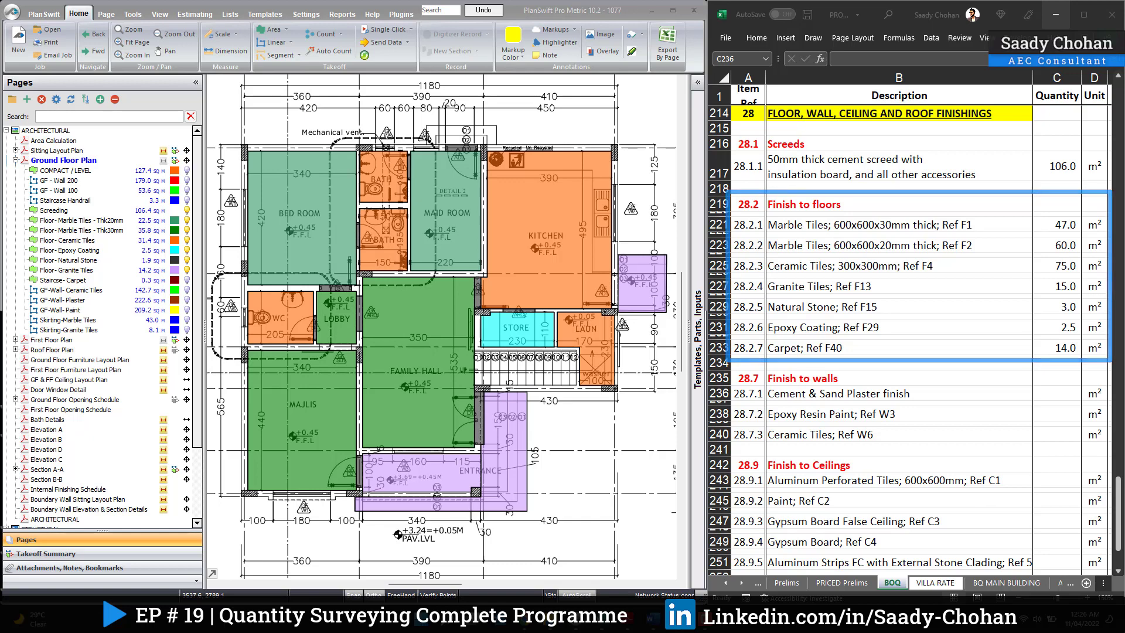
Switch to the NRM 2 PDF in Adobe Reader and go to page 219, section 28 Floor, wall, ceiling and roof finishings
{"action": "left_click", "coordinate": [635, 623]}
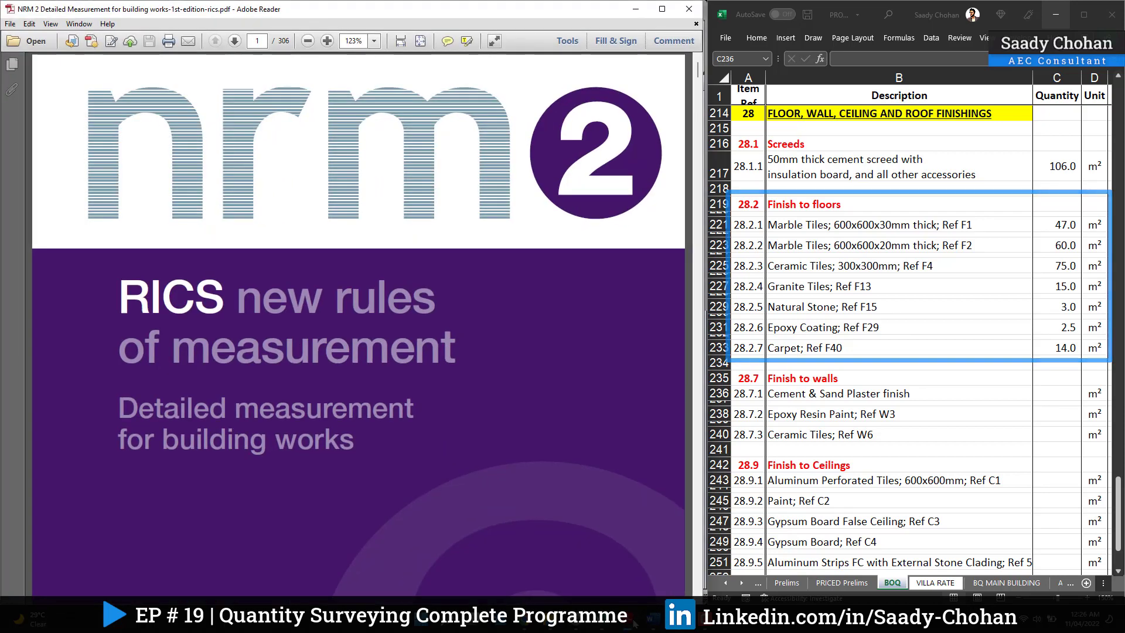
{"action": "key", "text": "alt+Tab"}
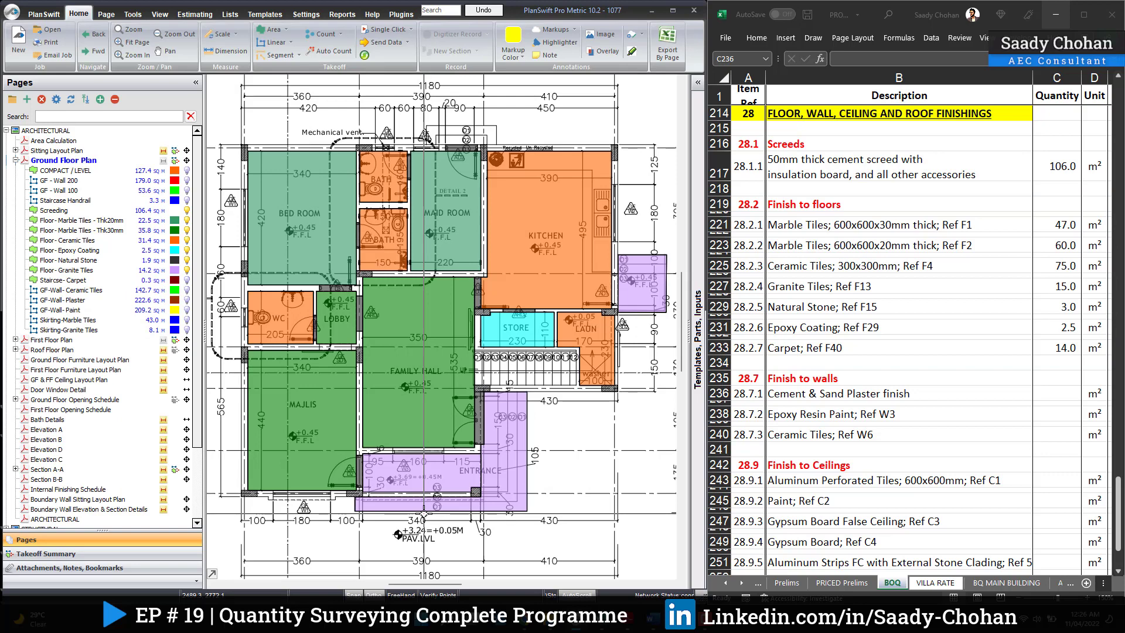
{"action": "key", "text": "alt+Tab"}
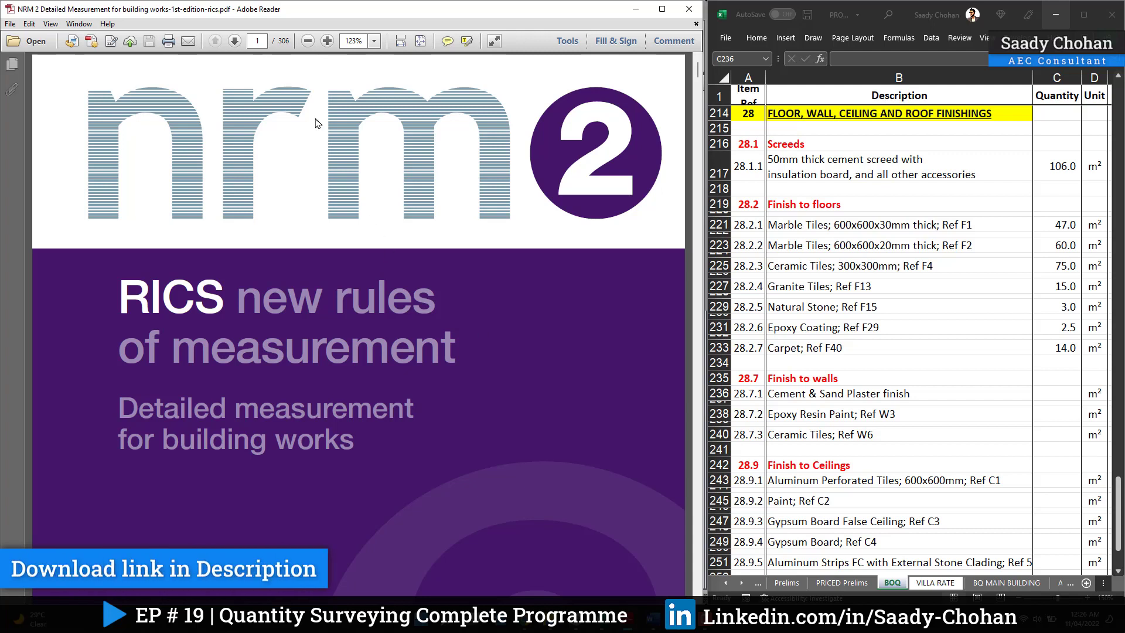
{"action": "left_click", "coordinate": [258, 41]}
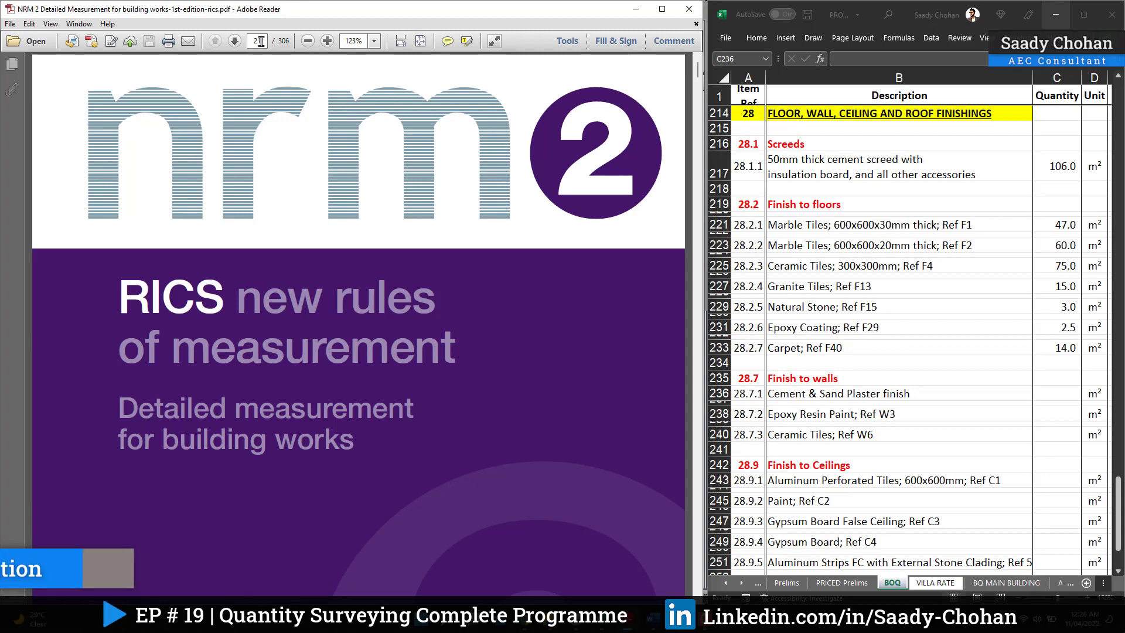
{"action": "type", "text": "218"}
{"action": "key", "text": "Return"}
{"action": "key", "text": "ctrl+shift+plus"}
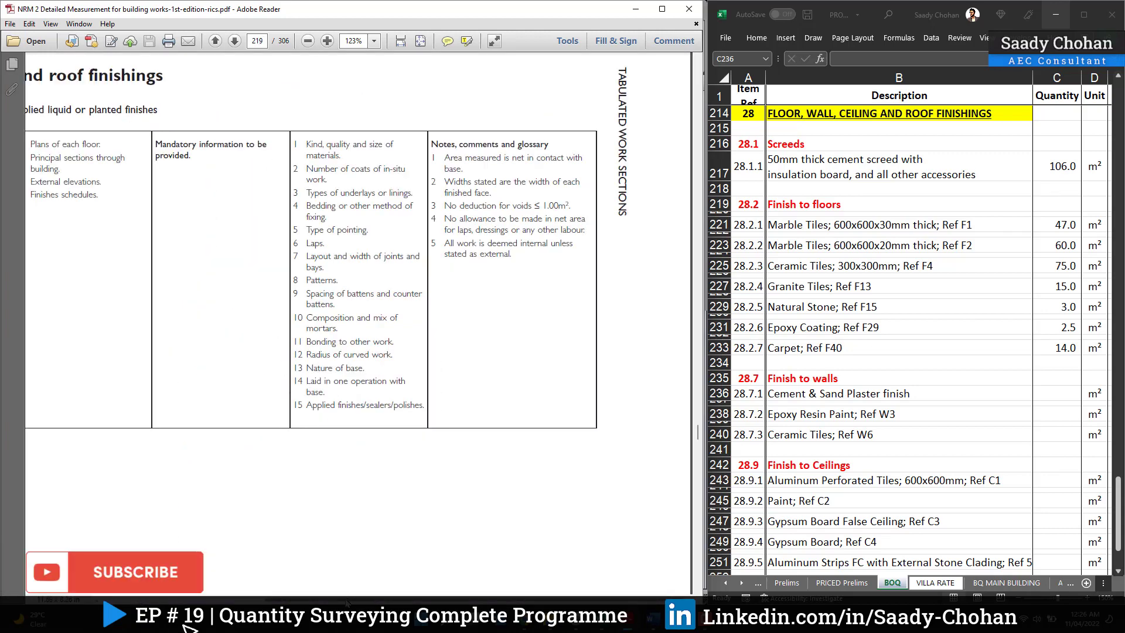
{"action": "left_click_drag", "start_coordinate": [348, 598], "coordinate": [176, 595]}
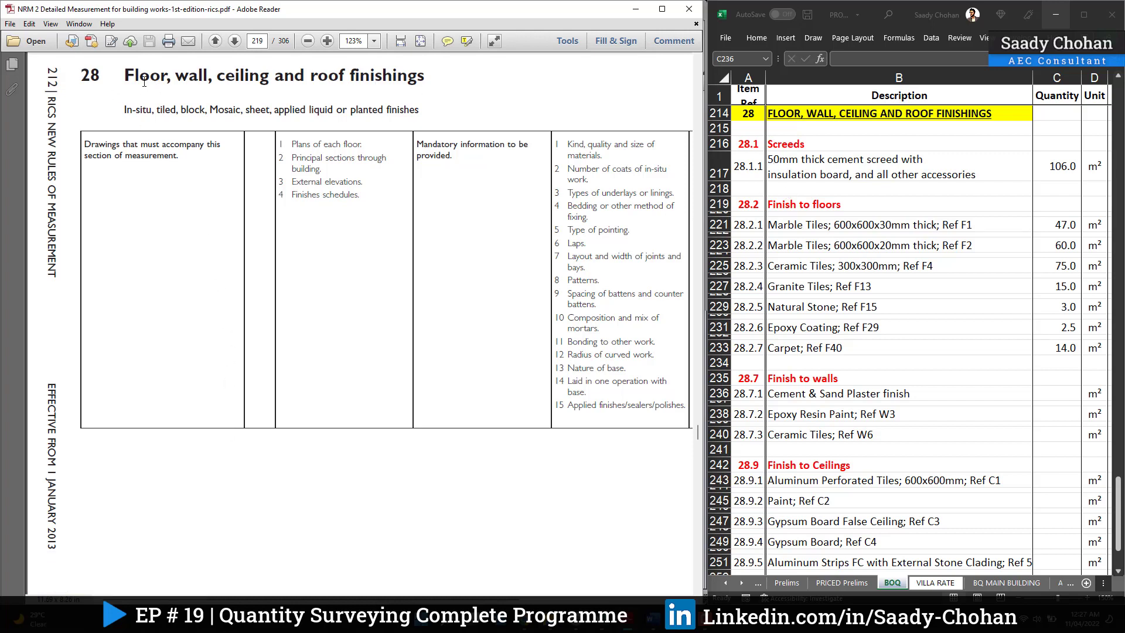
Read section 28's measurement tables through page 221 and compare them with the finishing items in the BOQ sheet
{"action": "scroll", "coordinate": [440, 219], "scroll_direction": "down", "scroll_amount": 10}
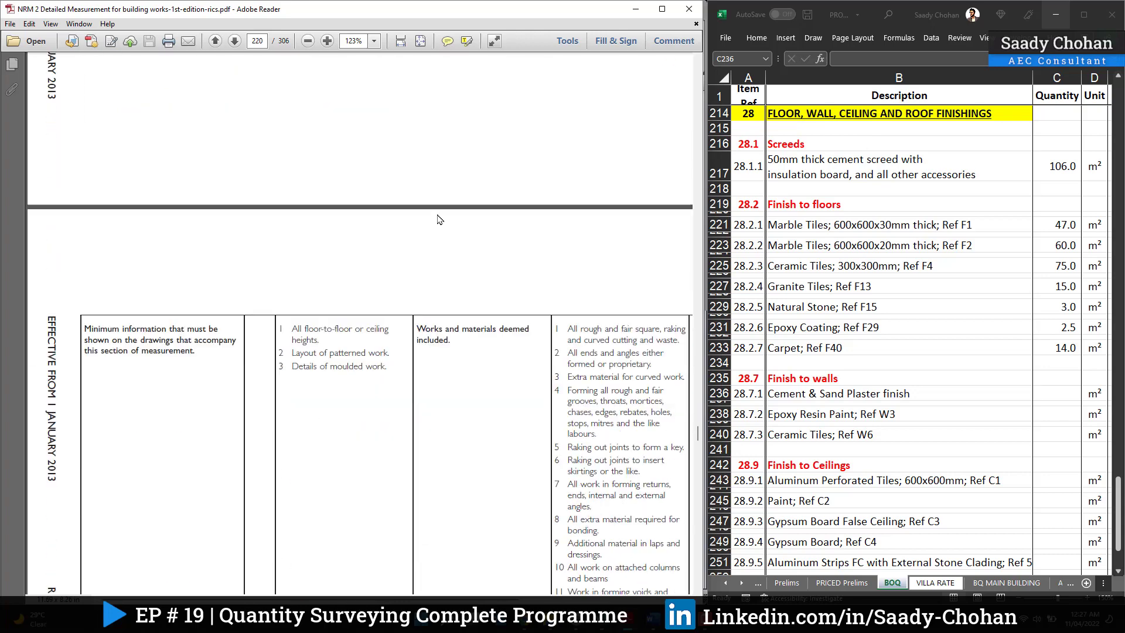
{"action": "scroll", "coordinate": [440, 220], "scroll_direction": "down", "scroll_amount": 12}
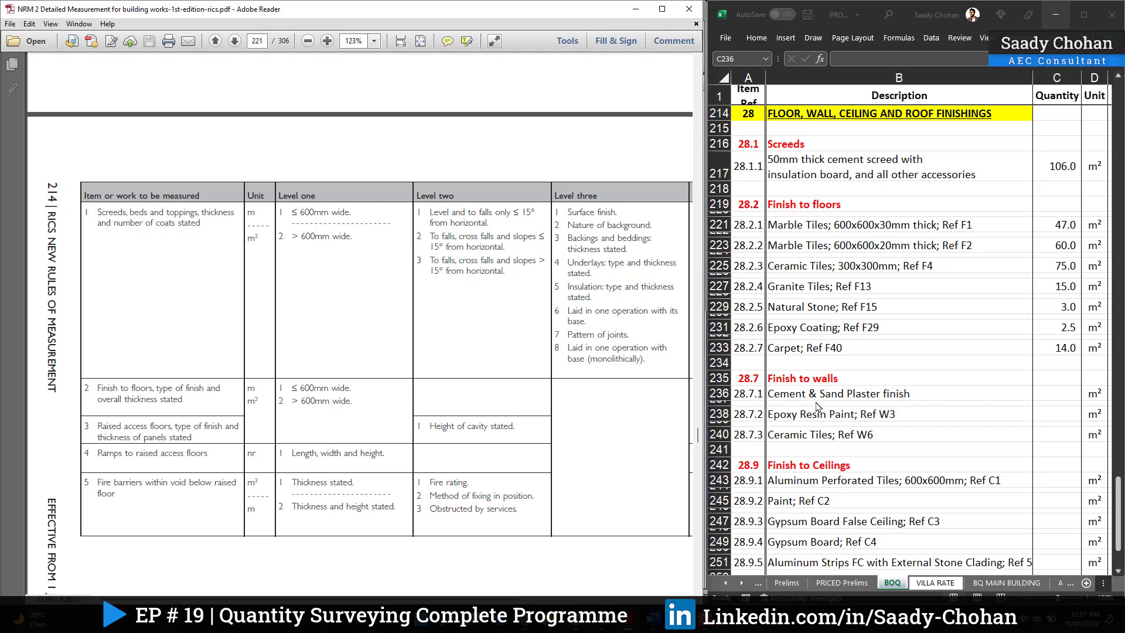
{"action": "scroll", "coordinate": [819, 406], "scroll_direction": "down", "scroll_amount": 5}
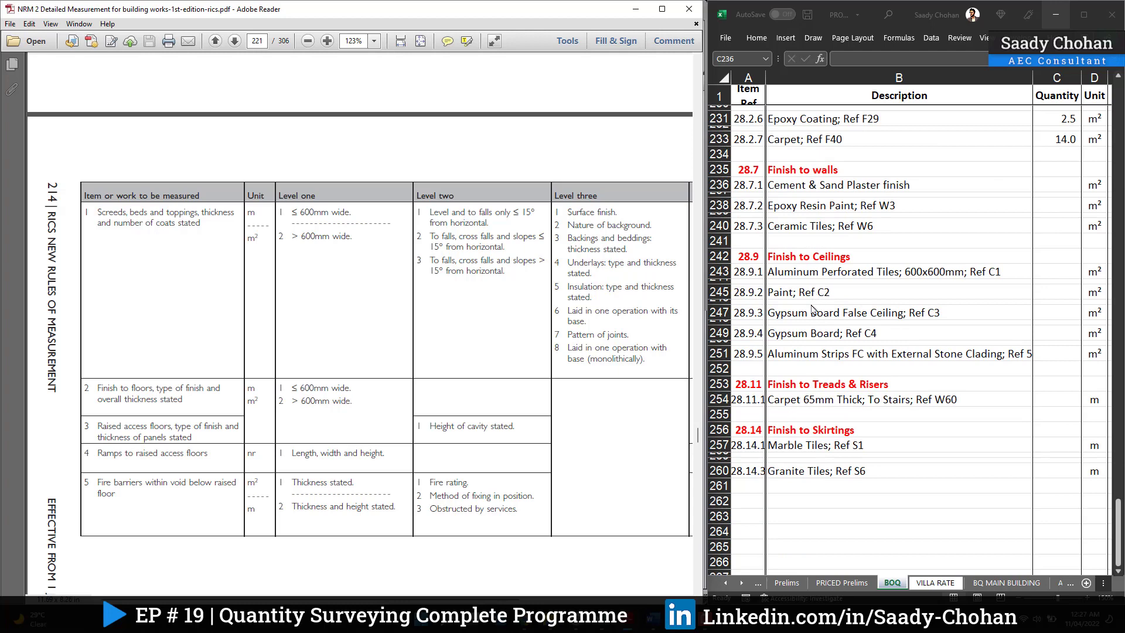
{"action": "scroll", "coordinate": [831, 387], "scroll_direction": "up", "scroll_amount": 5}
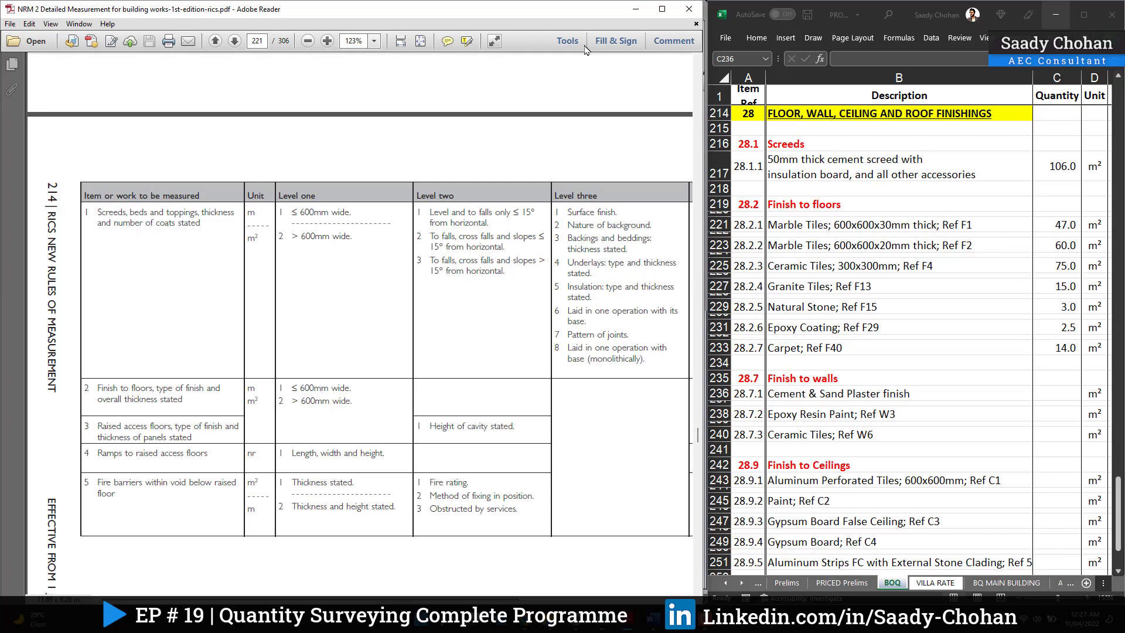
Switch to PlanSwift and examine the floor, skirting, wall and ceiling materials in the Internal Finishing Schedule
{"action": "key", "text": "alt+Tab"}
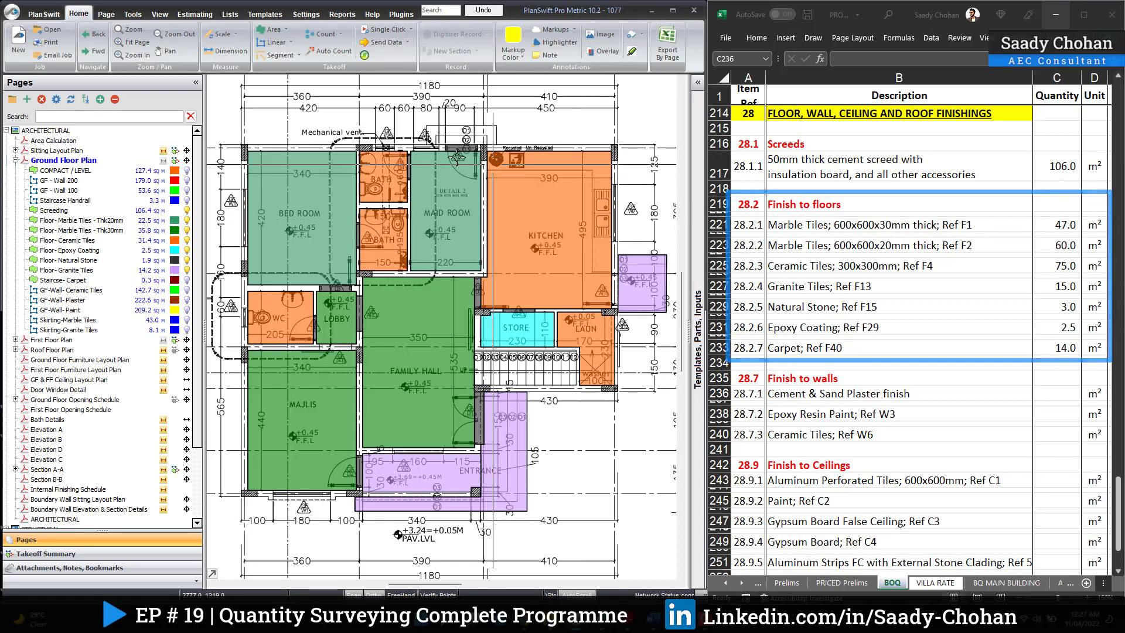
{"action": "left_click", "coordinate": [97, 54]}
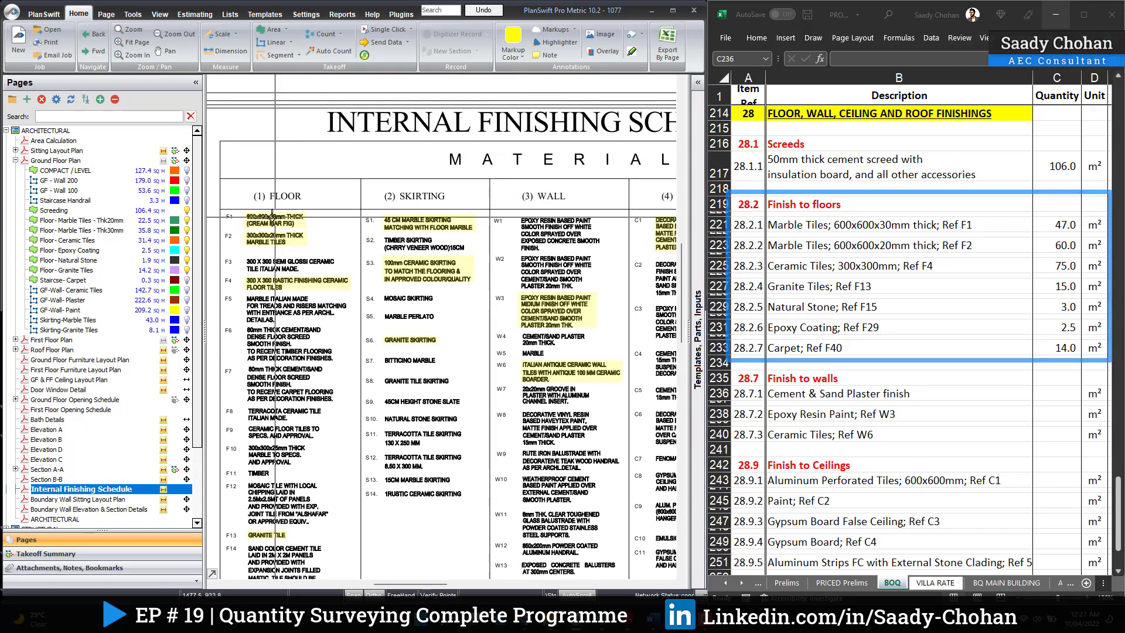
{"action": "scroll", "coordinate": [272, 216], "scroll_direction": "up", "scroll_amount": 4}
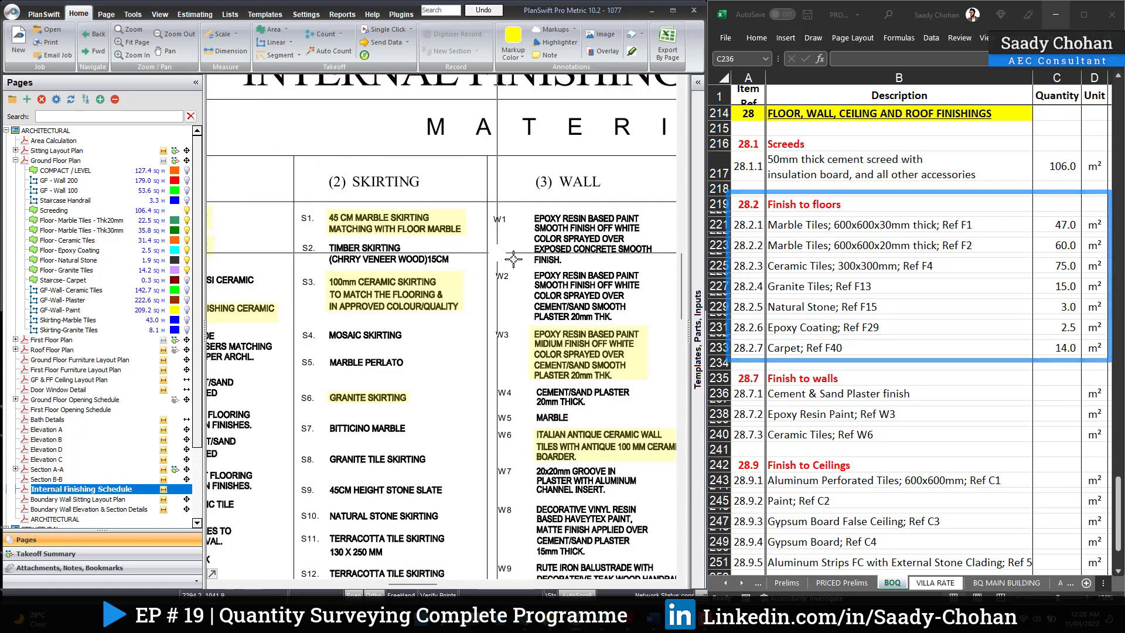
{"action": "scroll", "coordinate": [513, 259], "scroll_direction": "down", "scroll_amount": 4}
{"action": "scroll", "coordinate": [513, 258], "scroll_direction": "up", "scroll_amount": 2}
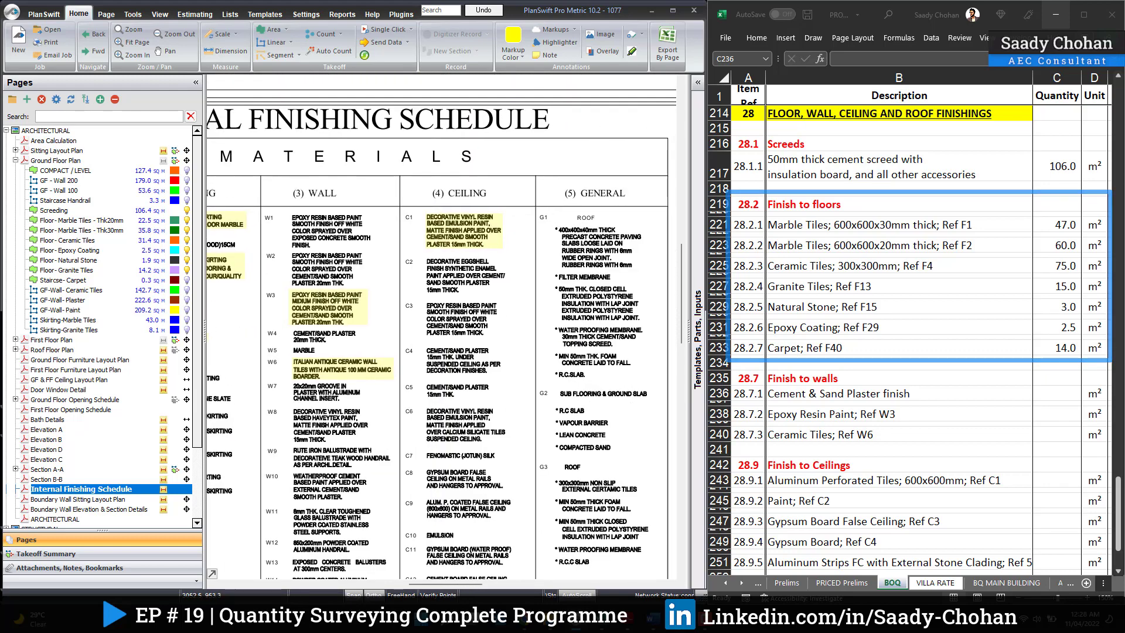
{"action": "left_click_drag", "start_coordinate": [300, 159], "coordinate": [386, 171]}
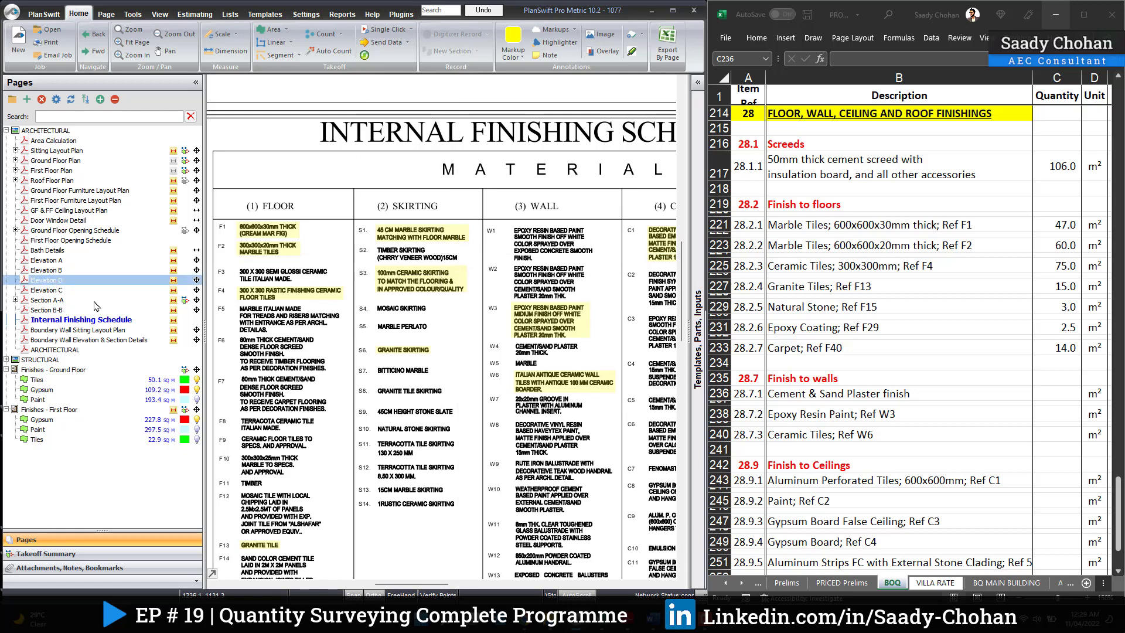
Open the Finishes - Ground Floor page and examine the ceiling legend C1 to C5 and the ground floor plan
{"action": "left_click", "coordinate": [59, 370]}
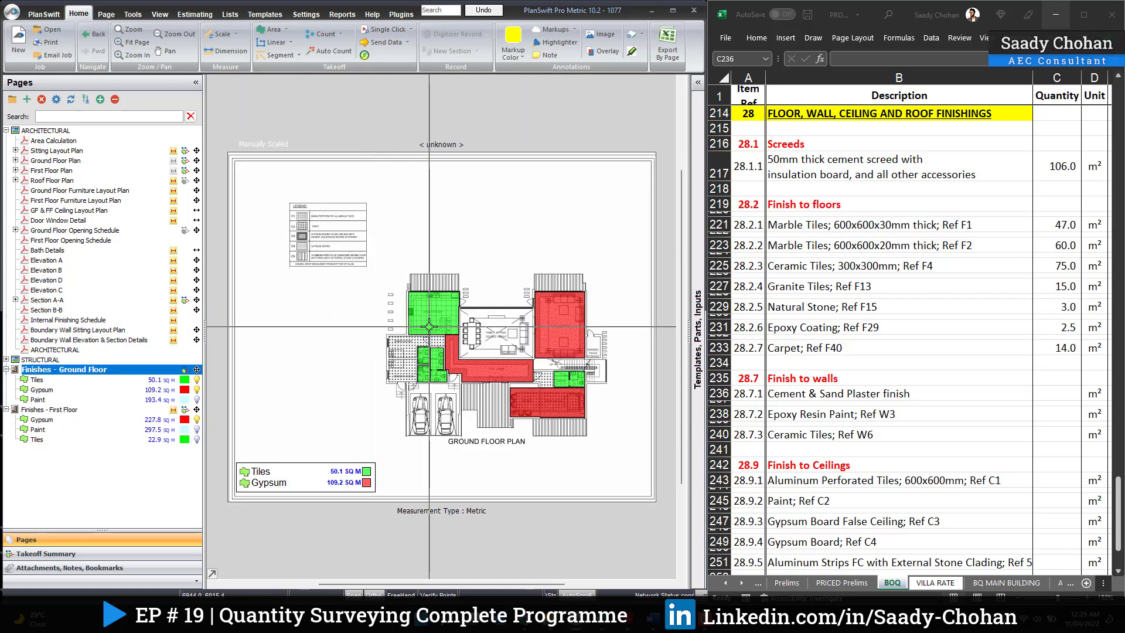
{"action": "scroll", "coordinate": [283, 220], "scroll_direction": "up", "scroll_amount": 5}
{"action": "scroll", "coordinate": [283, 220], "scroll_direction": "up", "scroll_amount": 2}
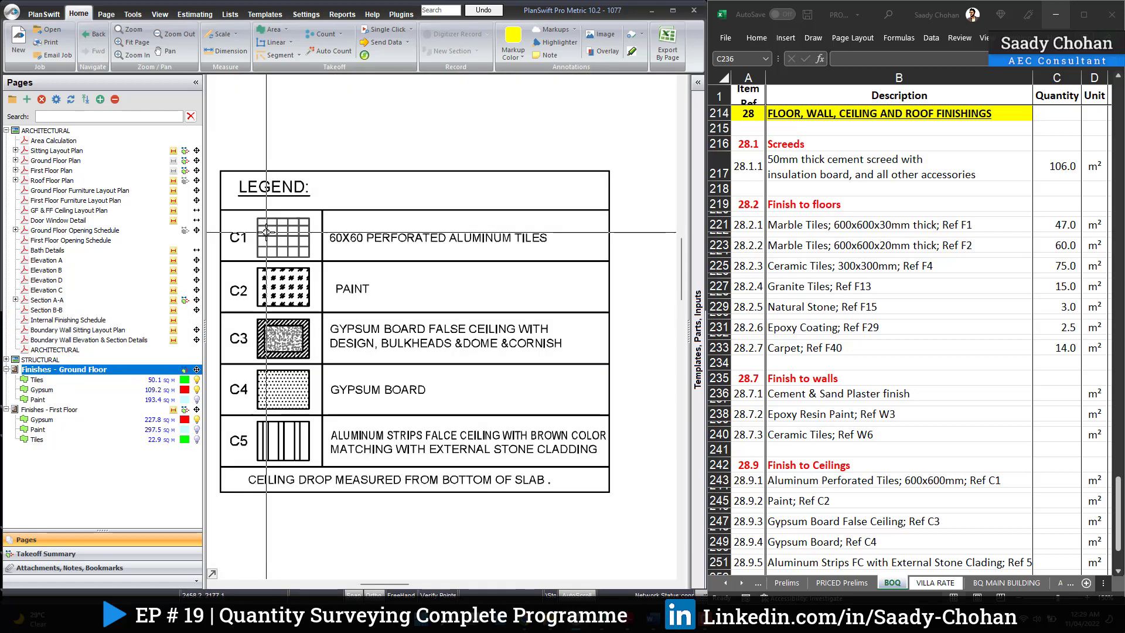
{"action": "left_click_drag", "start_coordinate": [248, 217], "coordinate": [315, 260]}
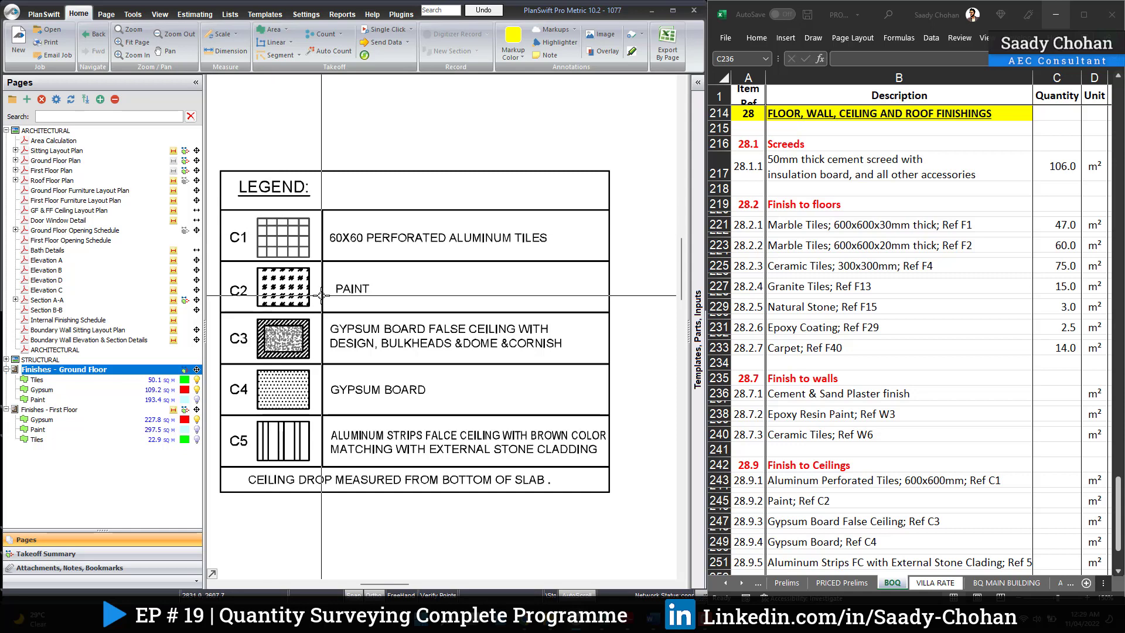
{"action": "scroll", "coordinate": [321, 295], "scroll_direction": "down", "scroll_amount": 3}
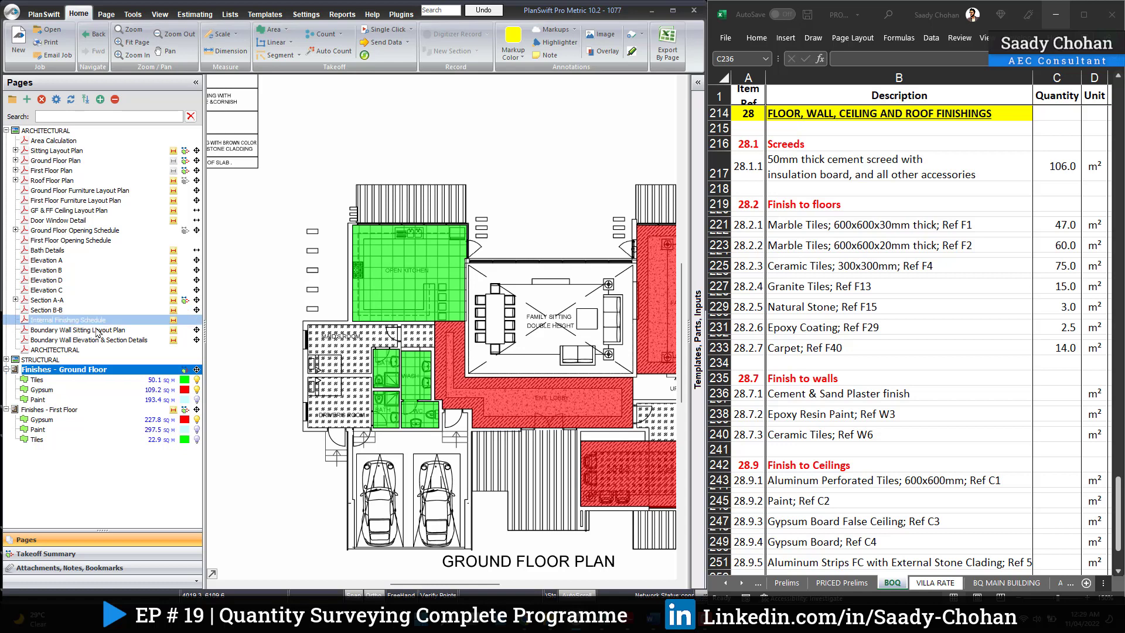
Reopen the Internal Finishing Schedule and recheck the NRM 2 measurement rules in Adobe Reader
{"action": "left_click", "coordinate": [94, 321]}
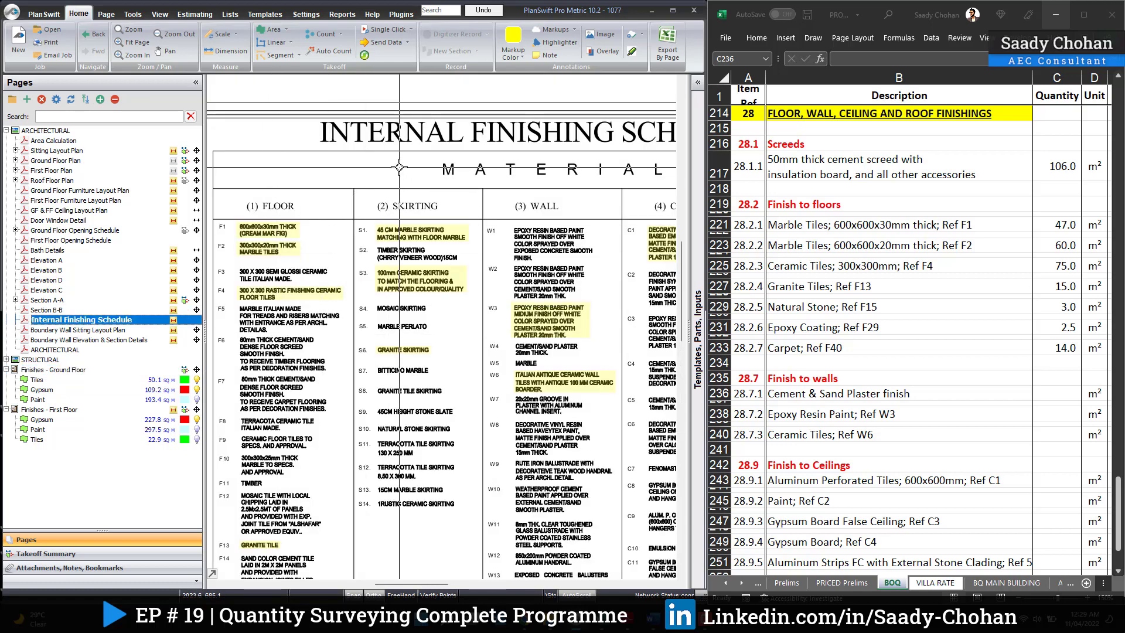
{"action": "key", "text": "alt+Tab"}
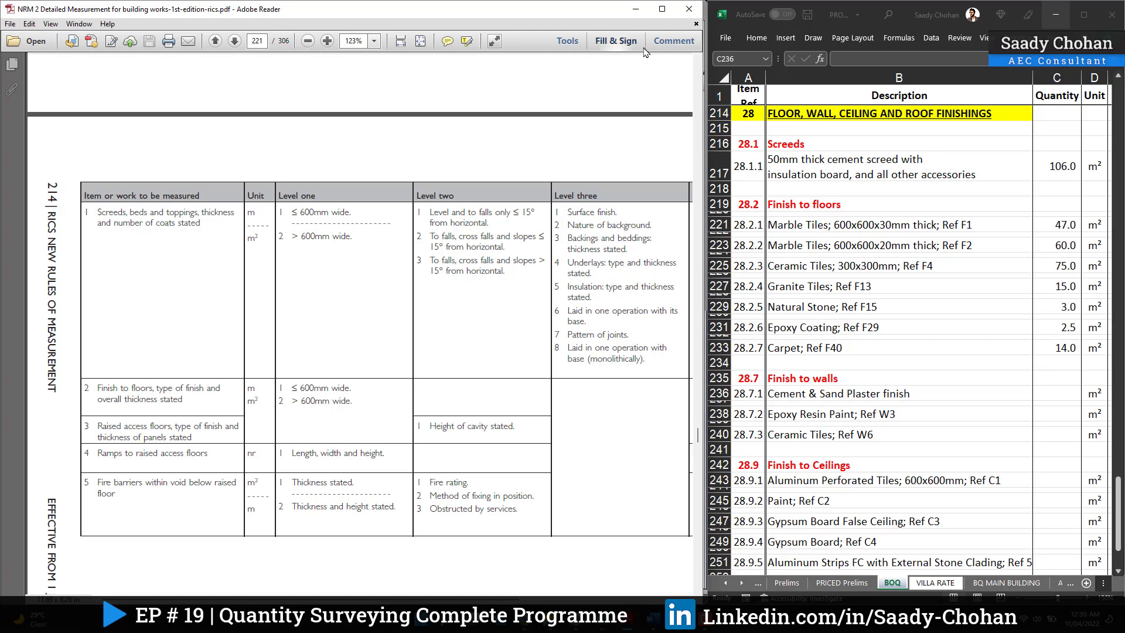
{"action": "key", "text": "alt+Tab"}
Open the Ground Floor Plan and link item 28.2.1's quantity to a new red area takeoff named "Floor- Marble Tiles - Thk30mm"
{"action": "left_click", "coordinate": [57, 162]}
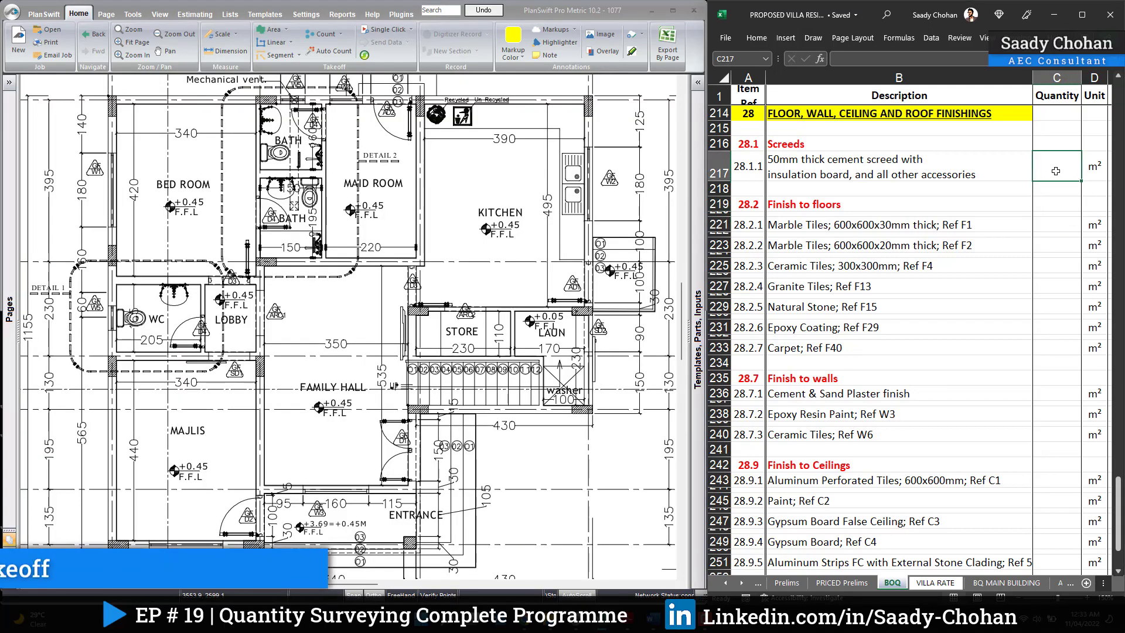
{"action": "left_click", "coordinate": [1060, 223]}
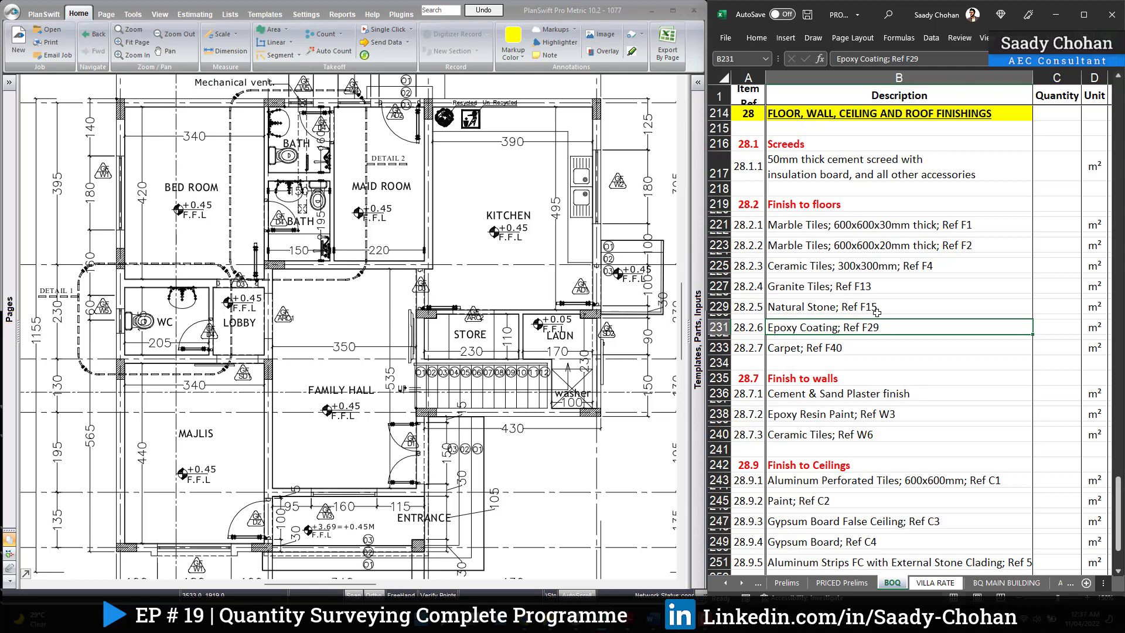
{"action": "right_click", "coordinate": [1054, 225]}
{"action": "mouse_move", "coordinate": [1017, 235]}
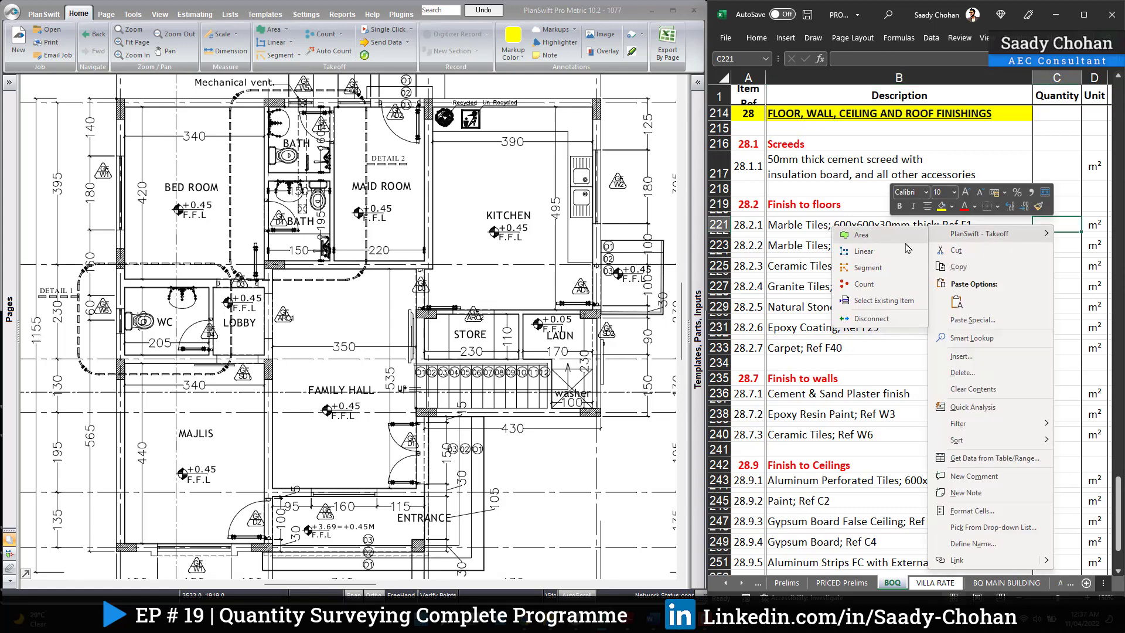
{"action": "left_click", "coordinate": [863, 235]}
{"action": "type", "text": "Floor- Marble Tiles - Thk20mm"}
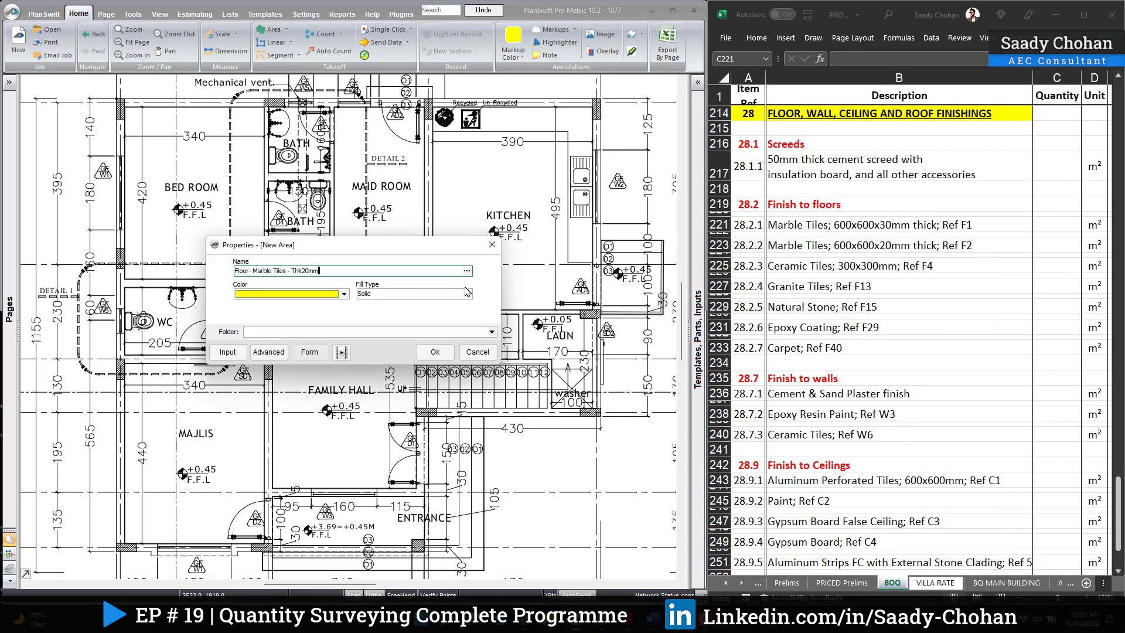
{"action": "key", "text": "BackSpace"}
{"action": "type", "text": "3"}
{"action": "left_click", "coordinate": [344, 293]}
{"action": "left_click", "coordinate": [246, 305]}
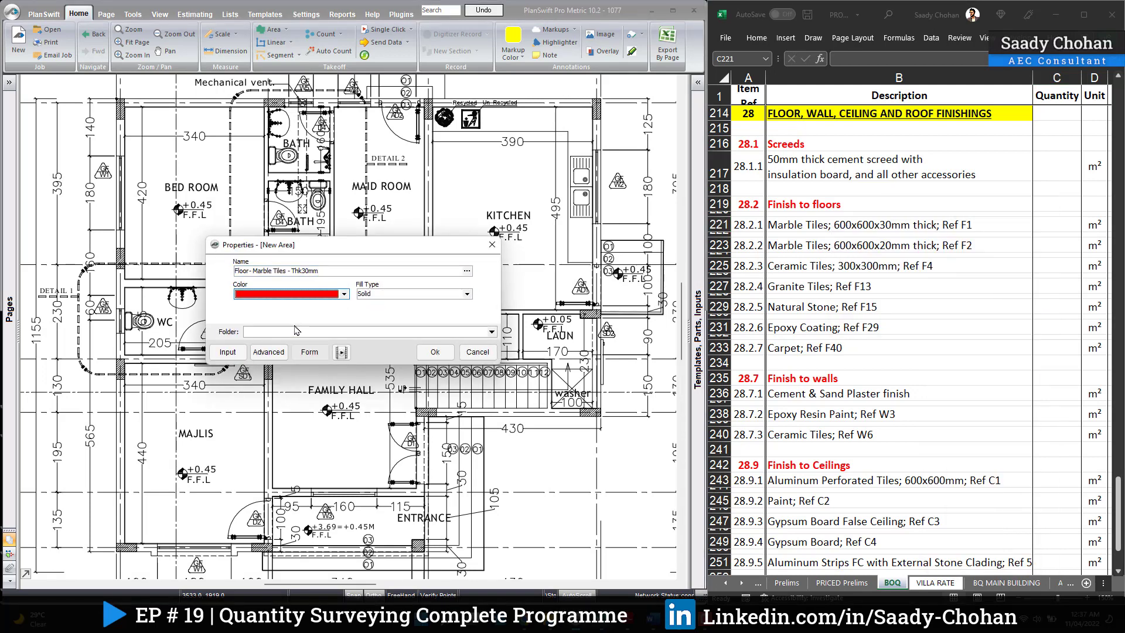
{"action": "left_click", "coordinate": [443, 357]}
Trace the Majlis and Family Hall floors as areas of the 30 mm marble tile takeoff
{"action": "left_click", "coordinate": [126, 363]}
{"action": "left_click", "coordinate": [264, 363]}
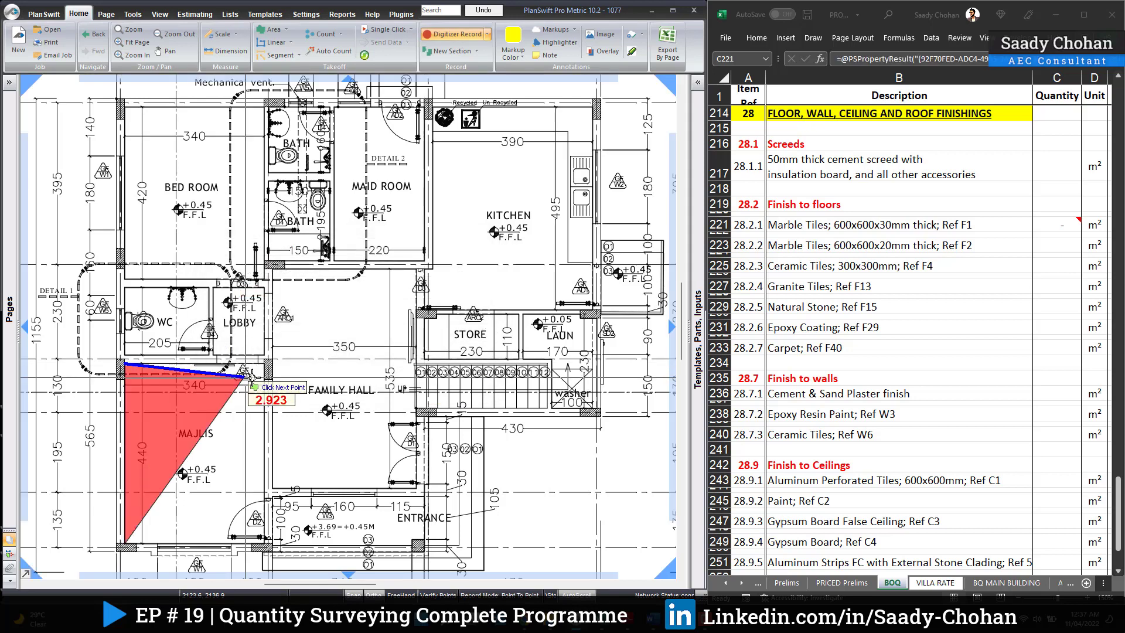
{"action": "left_click", "coordinate": [263, 544]}
{"action": "double_click", "coordinate": [126, 544]}
{"action": "left_click", "coordinate": [272, 489]}
{"action": "left_click", "coordinate": [272, 268]}
{"action": "left_click", "coordinate": [417, 268]}
{"action": "double_click", "coordinate": [417, 489]}
Trace the Lobby floor in the same marble tile takeoff and stop recording
{"action": "left_click", "coordinate": [214, 287]}
{"action": "left_click", "coordinate": [263, 287]}
{"action": "left_click", "coordinate": [264, 355]}
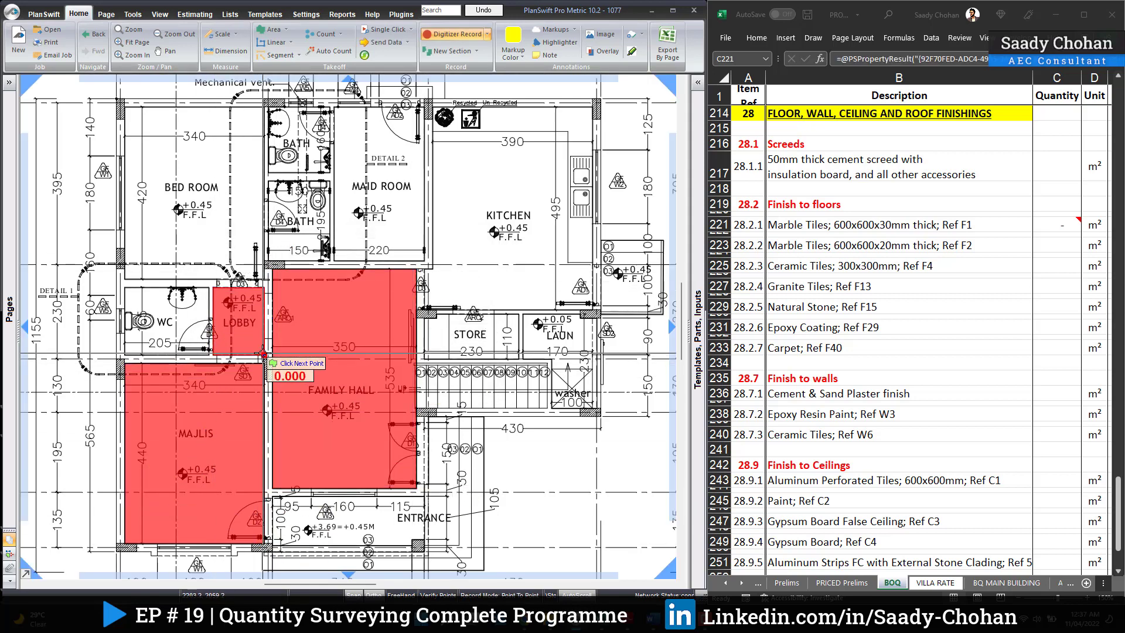
{"action": "double_click", "coordinate": [213, 355]}
{"action": "right_click", "coordinate": [512, 247]}
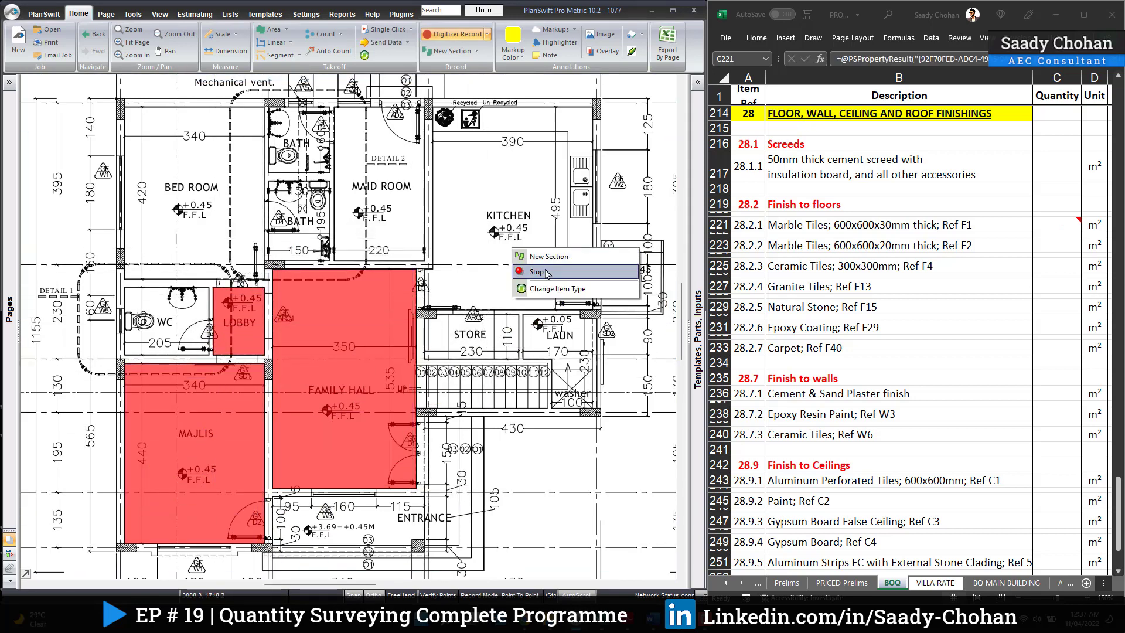
{"action": "left_click", "coordinate": [540, 271]}
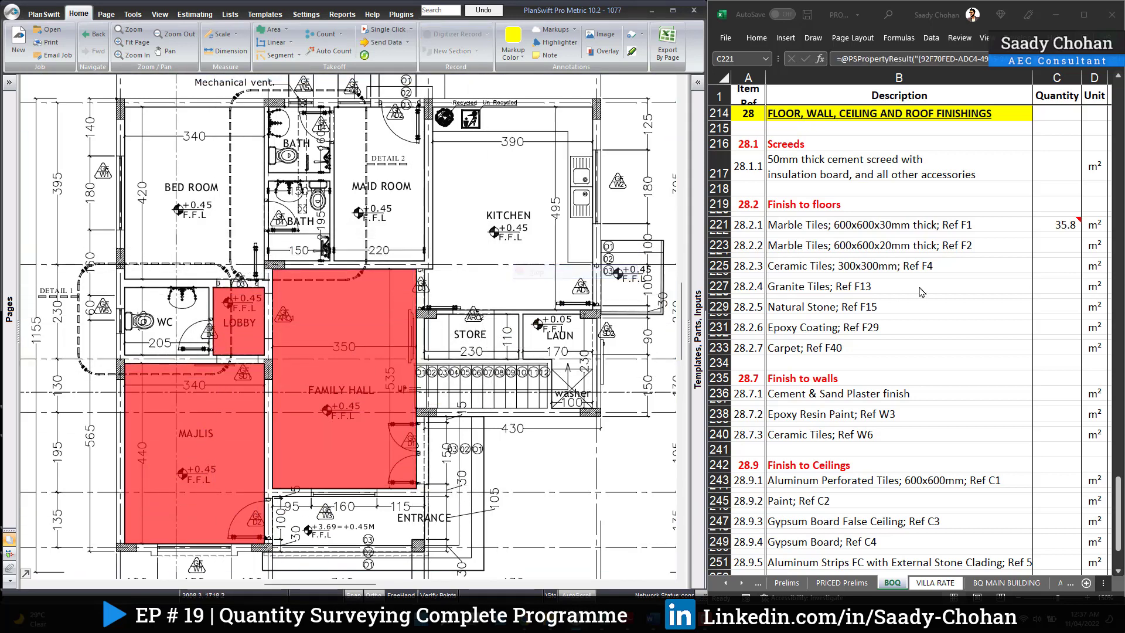
Link item 28.2.2's quantity to a new blue area takeoff named "Floor- Marble Tiles - Thk20mm"
{"action": "left_click", "coordinate": [1058, 246]}
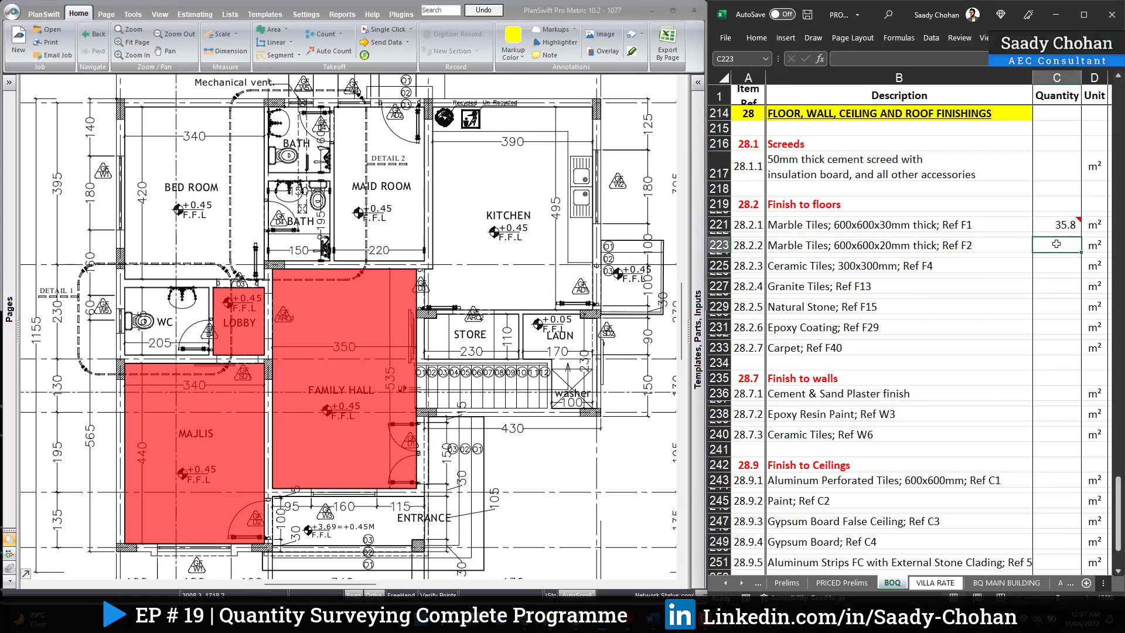
{"action": "right_click", "coordinate": [1056, 243]}
{"action": "left_click", "coordinate": [274, 29]}
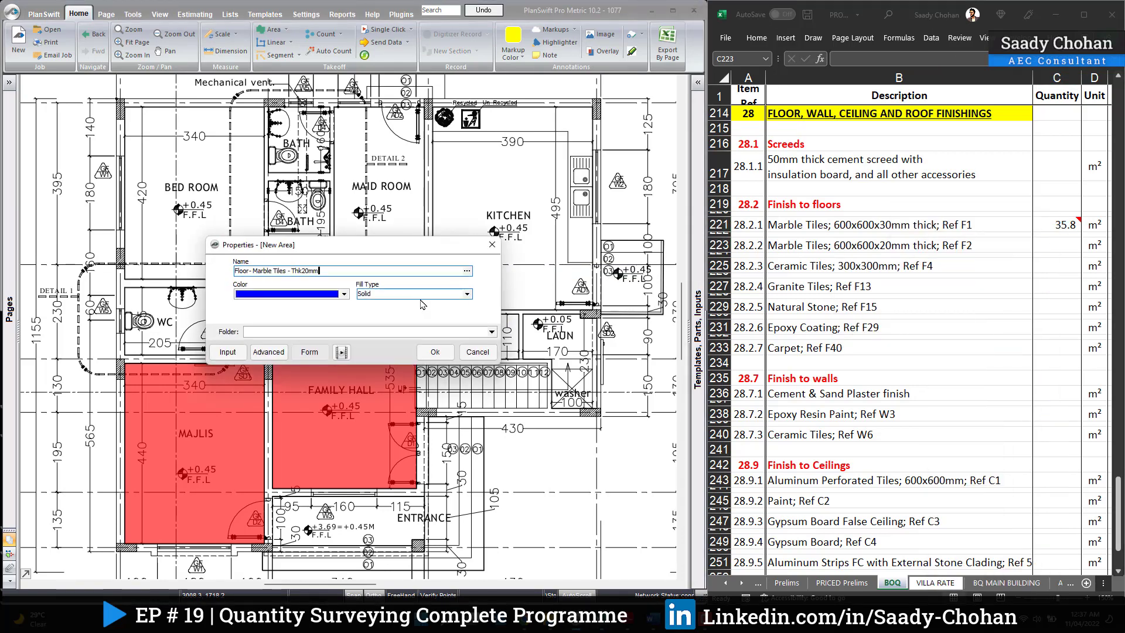
{"action": "left_click", "coordinate": [327, 294]}
{"action": "left_click", "coordinate": [326, 300]}
{"action": "left_click", "coordinate": [435, 352]}
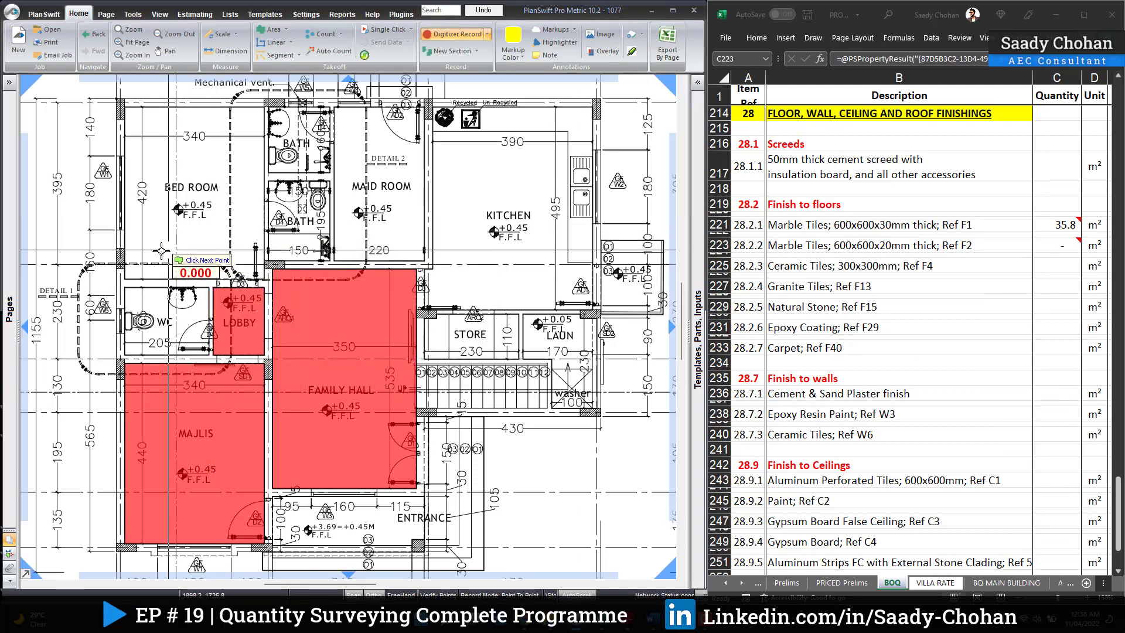
Trace the Bed Room floor as an area of the 20 mm marble tile takeoff and stop recording
{"action": "left_click", "coordinate": [126, 277]}
{"action": "left_click", "coordinate": [125, 107]}
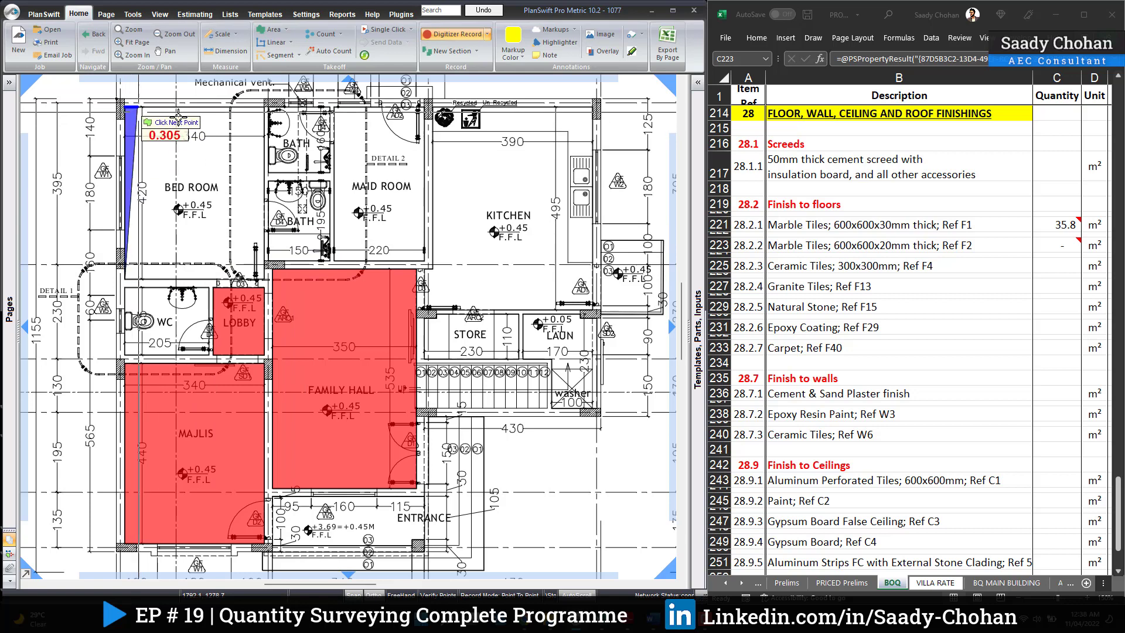
{"action": "left_click", "coordinate": [264, 107]}
{"action": "double_click", "coordinate": [264, 278]}
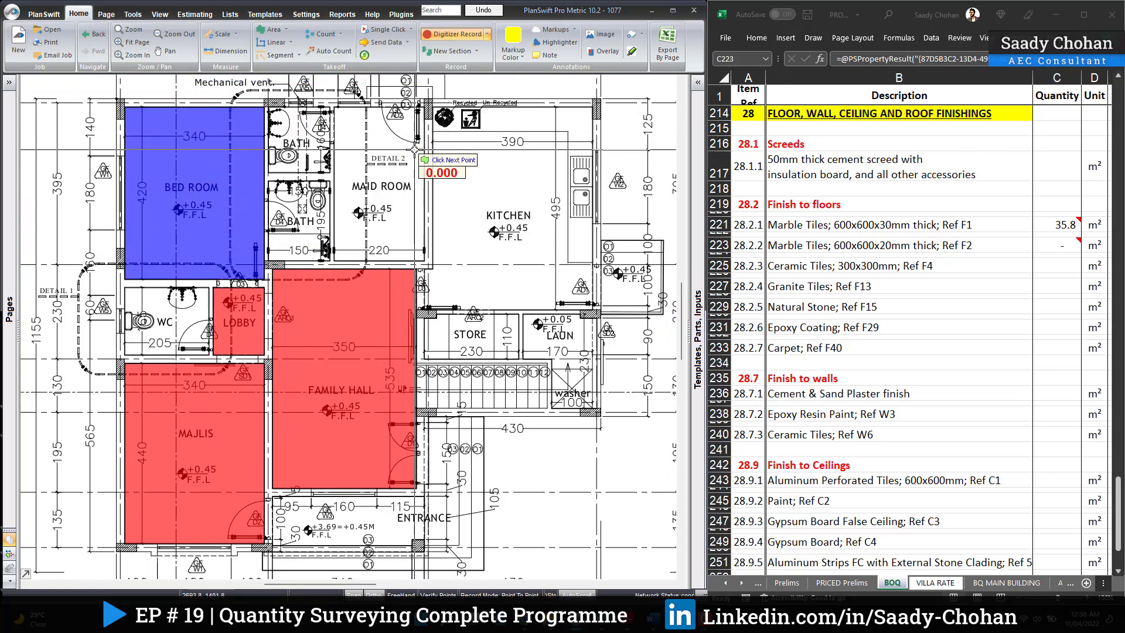
{"action": "left_click", "coordinate": [1044, 252]}
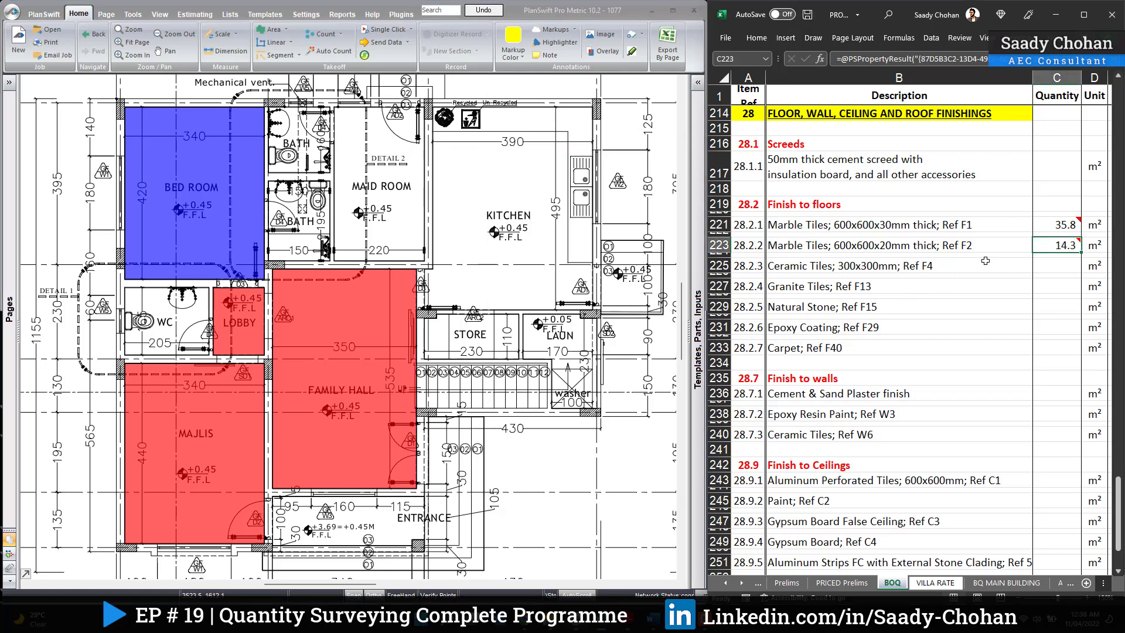
Link item 28.2.3's quantity to a new magenta area takeoff named "Ceramic Tiles" with solid fill
{"action": "left_click", "coordinate": [1059, 268]}
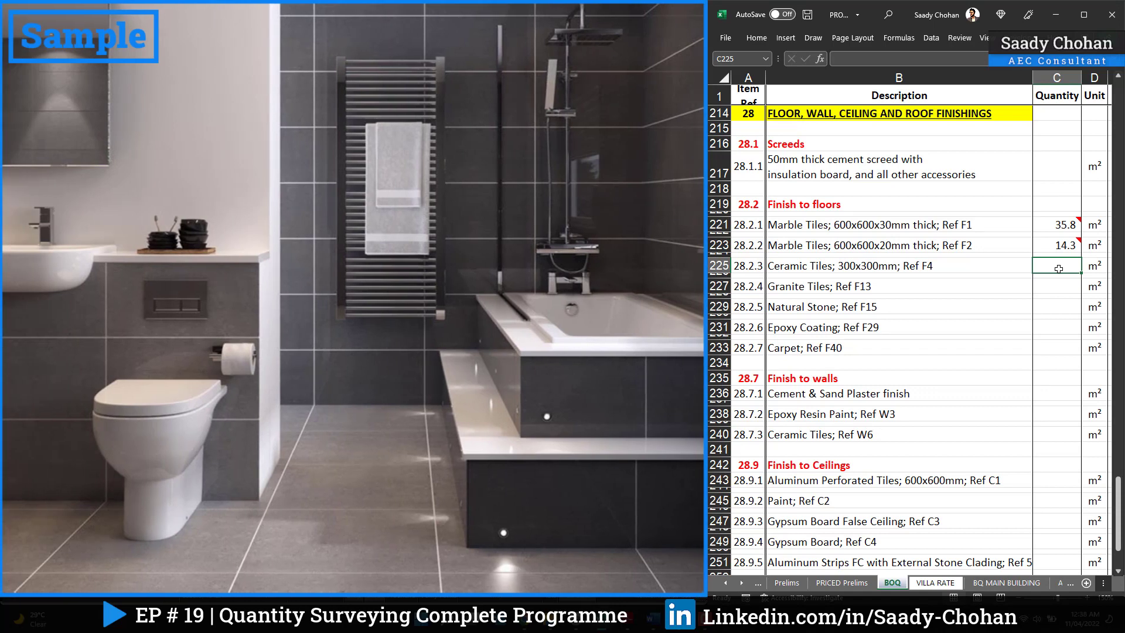
{"action": "right_click", "coordinate": [1059, 269]}
{"action": "key", "text": "Escape"}
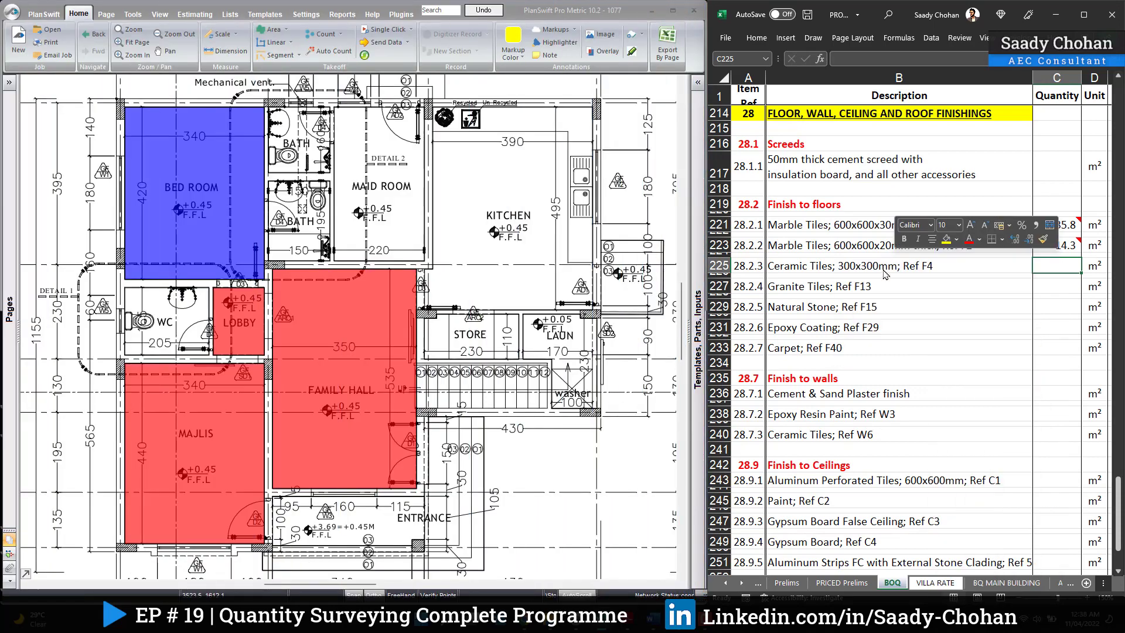
{"action": "left_click", "coordinate": [273, 29]}
{"action": "type", "text": "Ceramic Tiles"}
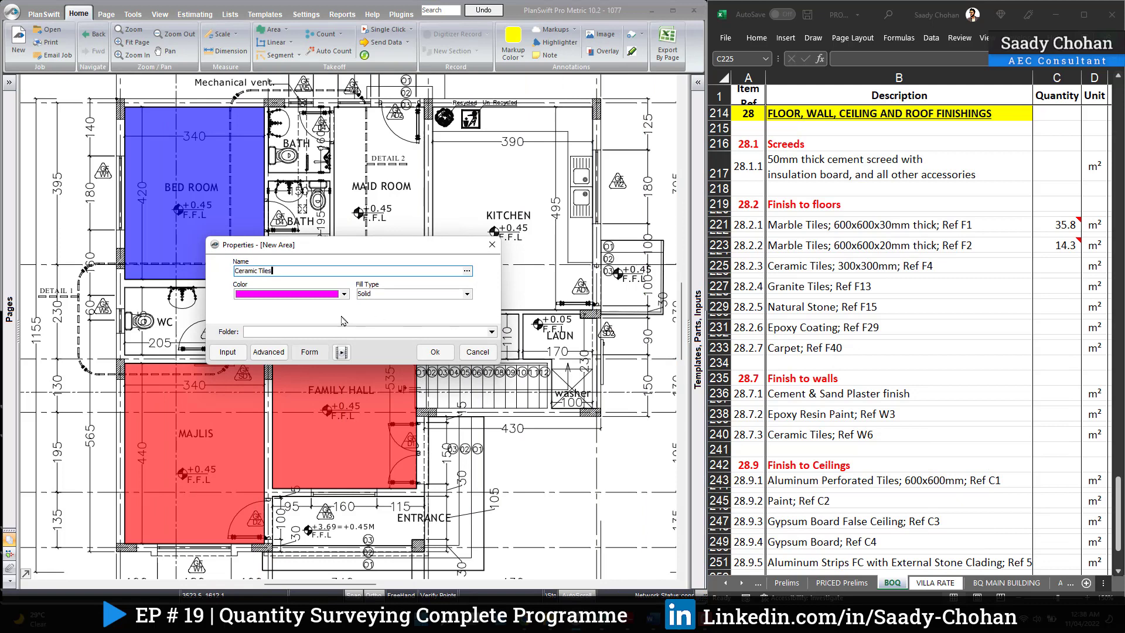
{"action": "left_click", "coordinate": [305, 296]}
{"action": "left_click", "coordinate": [241, 352]}
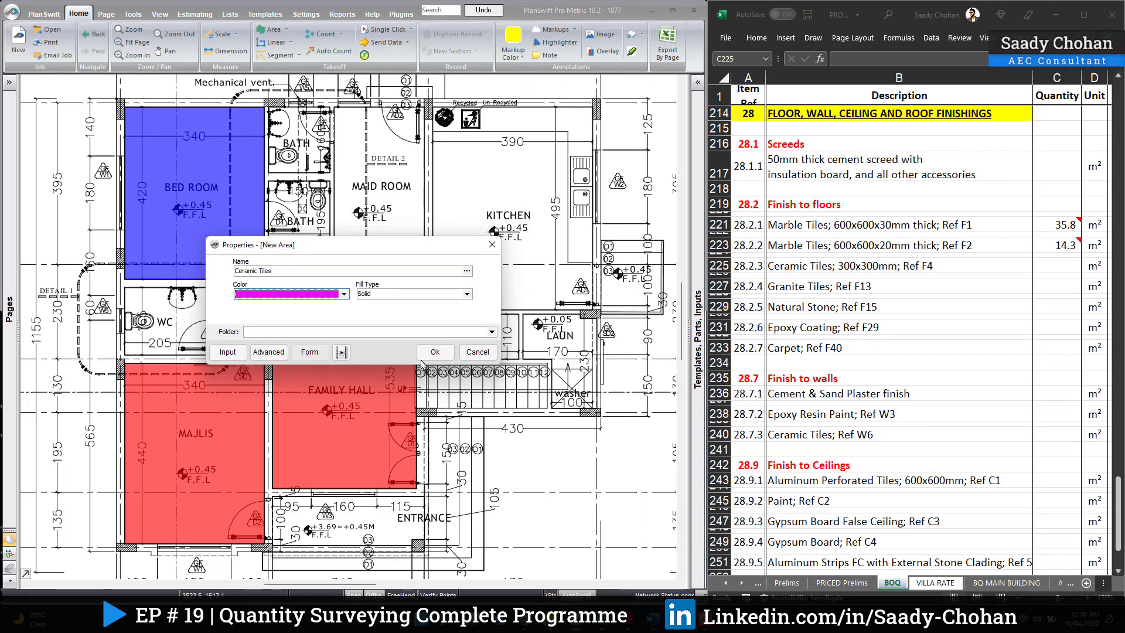
{"action": "left_click", "coordinate": [435, 352]}
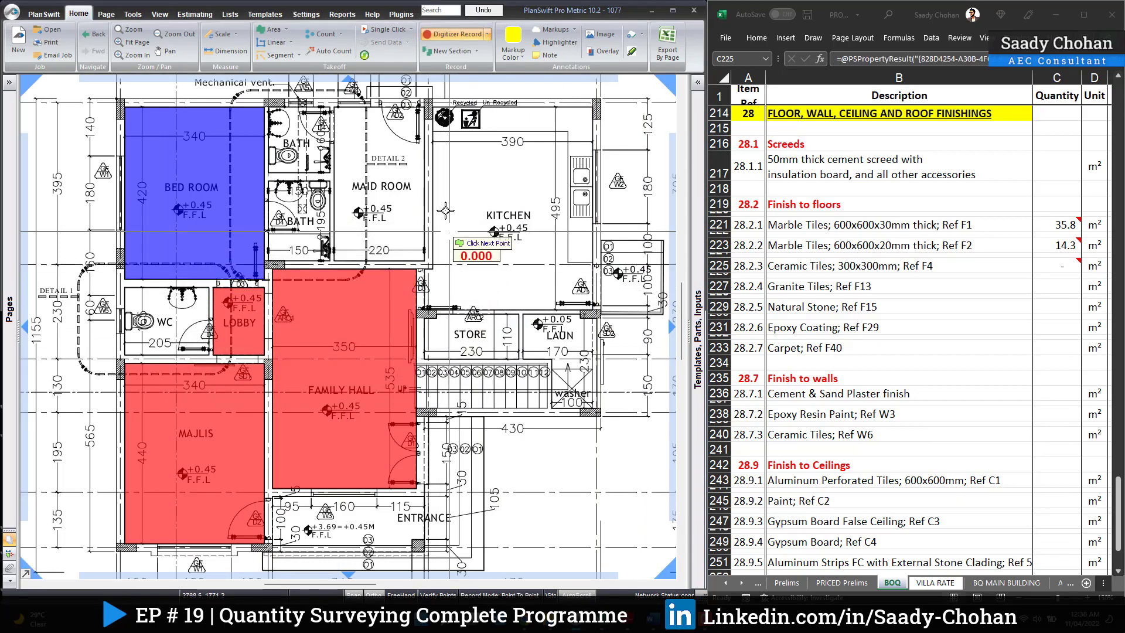
Trace the Kitchen floor and the L-shaped laundry and washer floor as areas of the ceramic tile takeoff
{"action": "left_click", "coordinate": [432, 107]}
{"action": "left_click", "coordinate": [592, 107]}
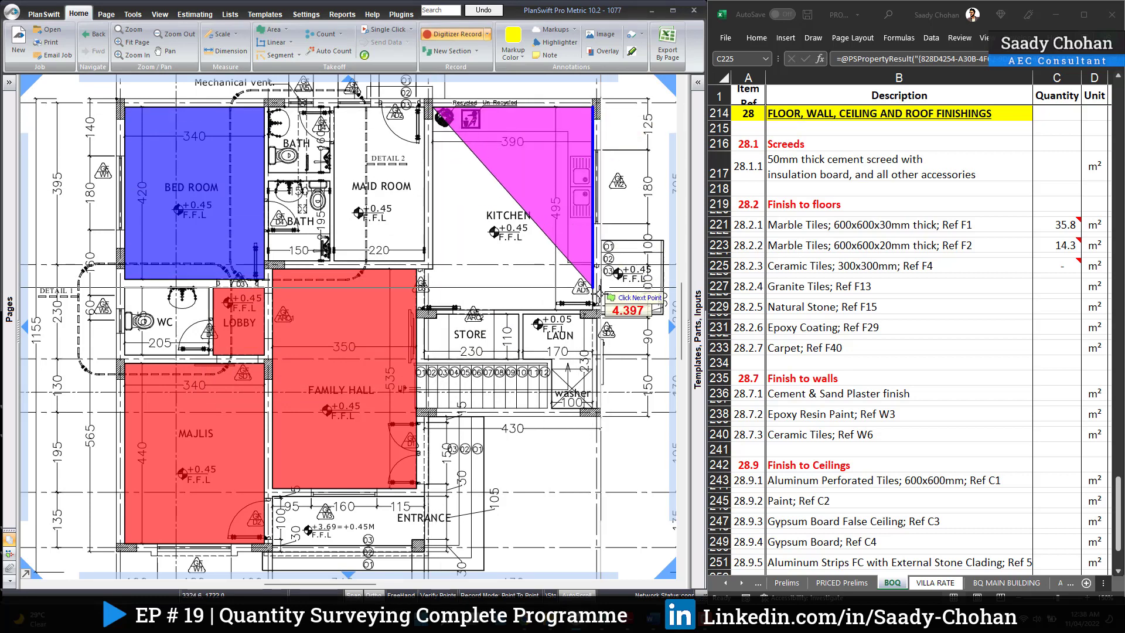
{"action": "left_click", "coordinate": [592, 310]}
{"action": "left_click", "coordinate": [424, 310]}
{"action": "left_click", "coordinate": [424, 269]}
{"action": "right_click", "coordinate": [432, 268]}
{"action": "left_click", "coordinate": [523, 359]}
{"action": "left_click", "coordinate": [551, 359]}
{"action": "left_click", "coordinate": [552, 409]}
{"action": "left_click", "coordinate": [598, 409]}
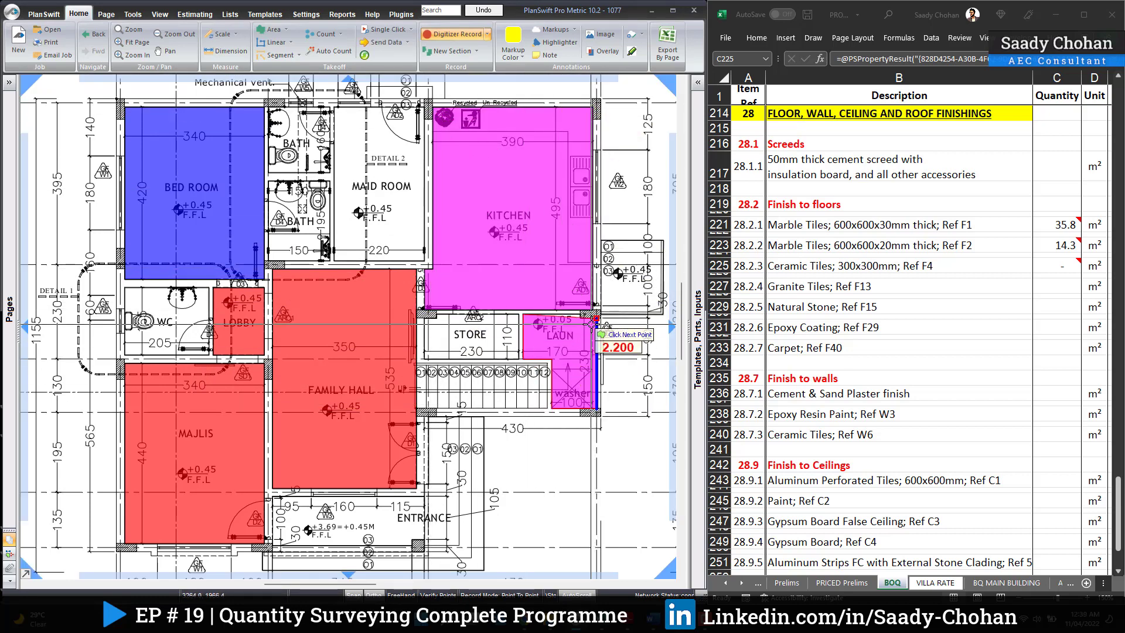
{"action": "right_click", "coordinate": [597, 315]}
Trace the WC and both Bath floors in the ceramic tile takeoff and stop recording
{"action": "left_click", "coordinate": [125, 355]}
{"action": "left_click", "coordinate": [124, 288]}
{"action": "left_click", "coordinate": [210, 287]}
{"action": "right_click", "coordinate": [209, 355]}
{"action": "left_click", "coordinate": [330, 107]}
{"action": "left_click", "coordinate": [330, 173]}
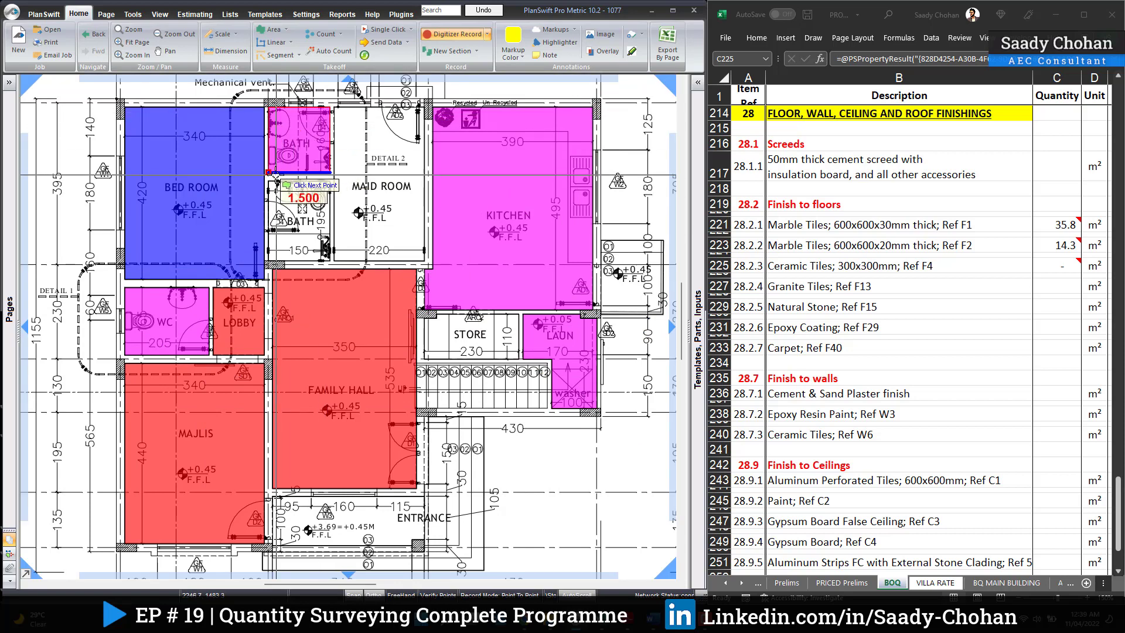
{"action": "right_click", "coordinate": [268, 173]}
{"action": "left_click", "coordinate": [268, 181]}
{"action": "left_click", "coordinate": [330, 181]}
{"action": "left_click", "coordinate": [330, 261]}
{"action": "right_click", "coordinate": [268, 261]}
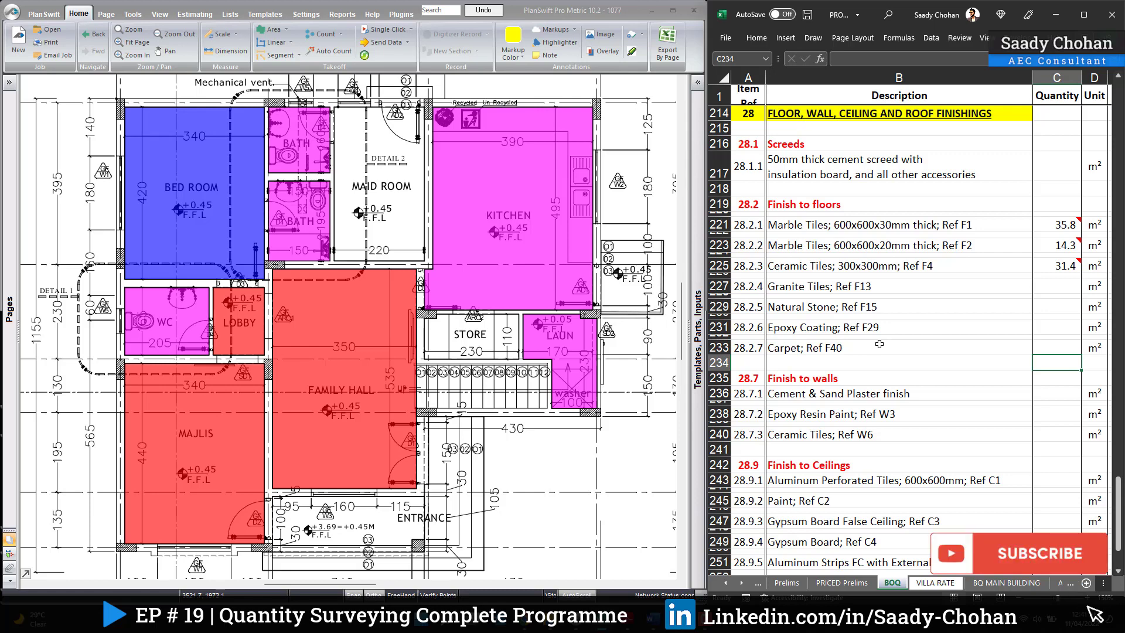
Link item 28.2.6's quantity to a new yellow-green area takeoff named "Paint Epoxy Coating"
{"action": "left_click", "coordinate": [922, 329]}
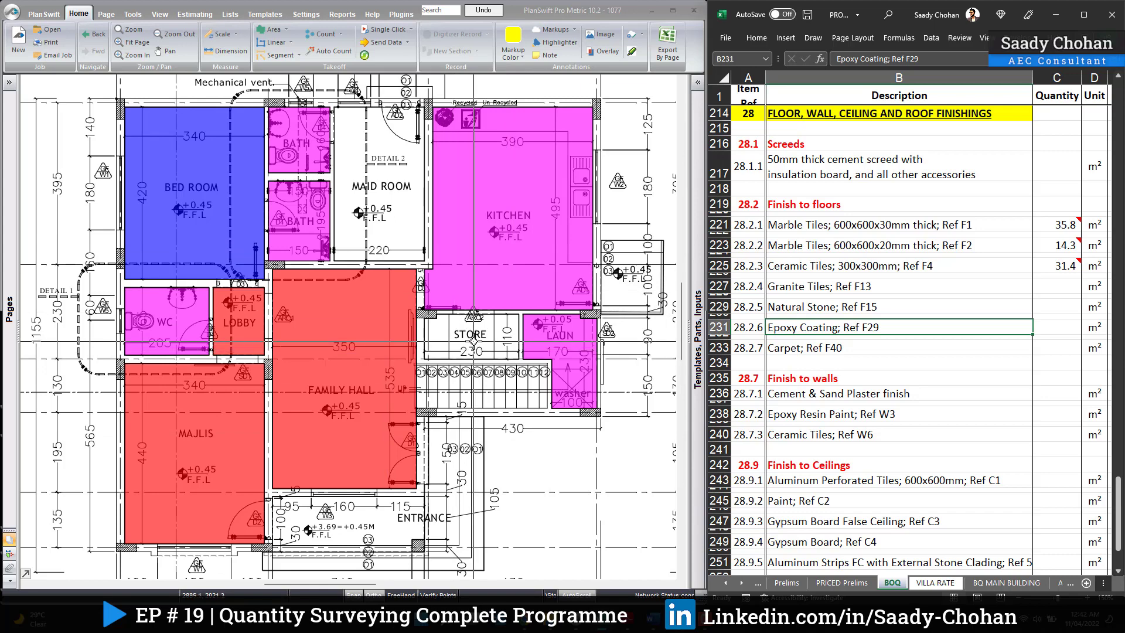
{"action": "mouse_move", "coordinate": [473, 341]}
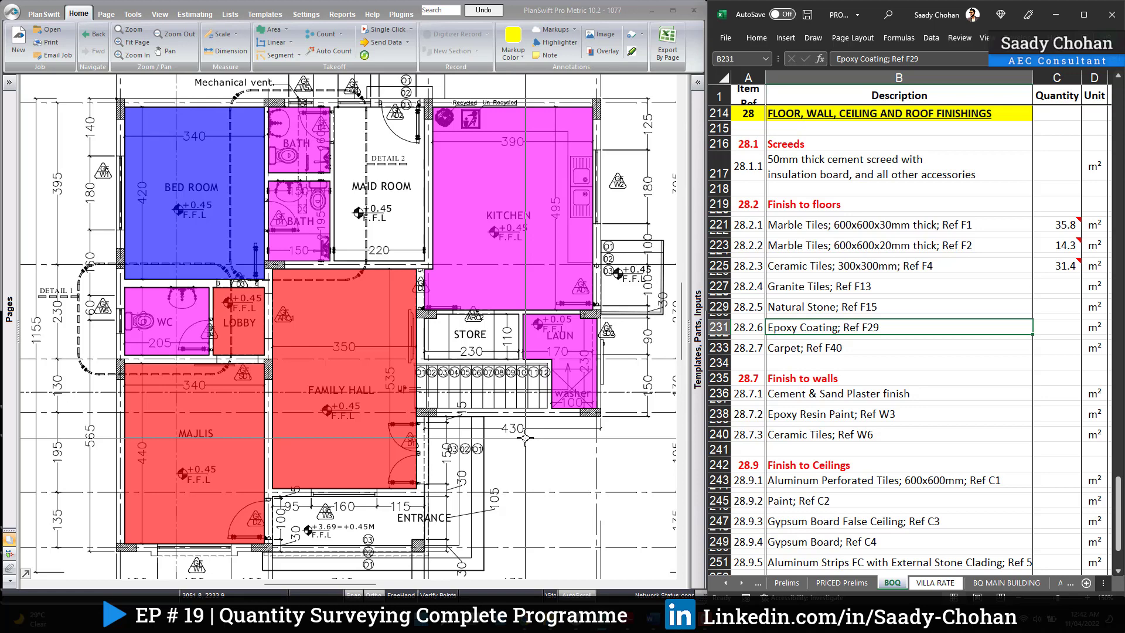
{"action": "right_click", "coordinate": [1051, 331]}
{"action": "mouse_move", "coordinate": [991, 267]}
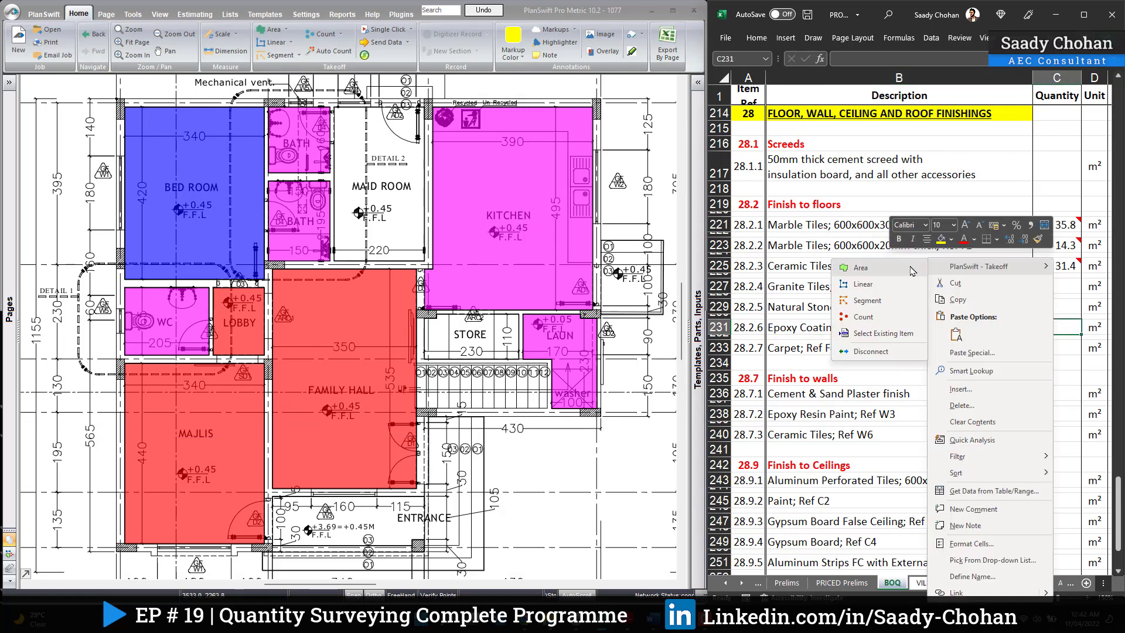
{"action": "left_click", "coordinate": [913, 269]}
{"action": "left_click", "coordinate": [330, 295]}
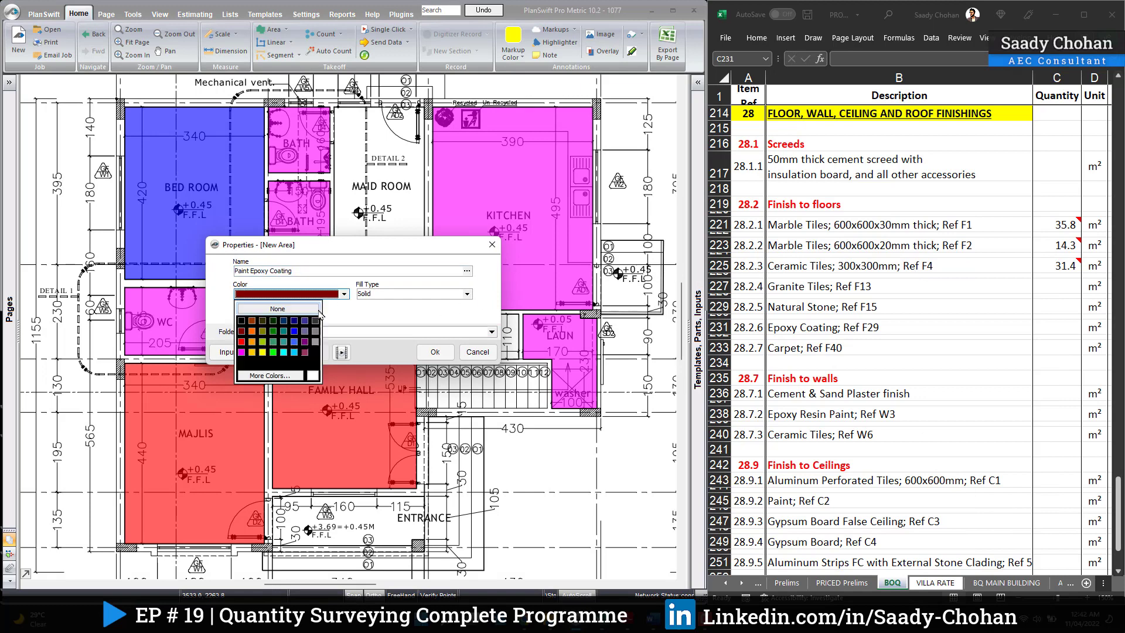
{"action": "left_click", "coordinate": [261, 344]}
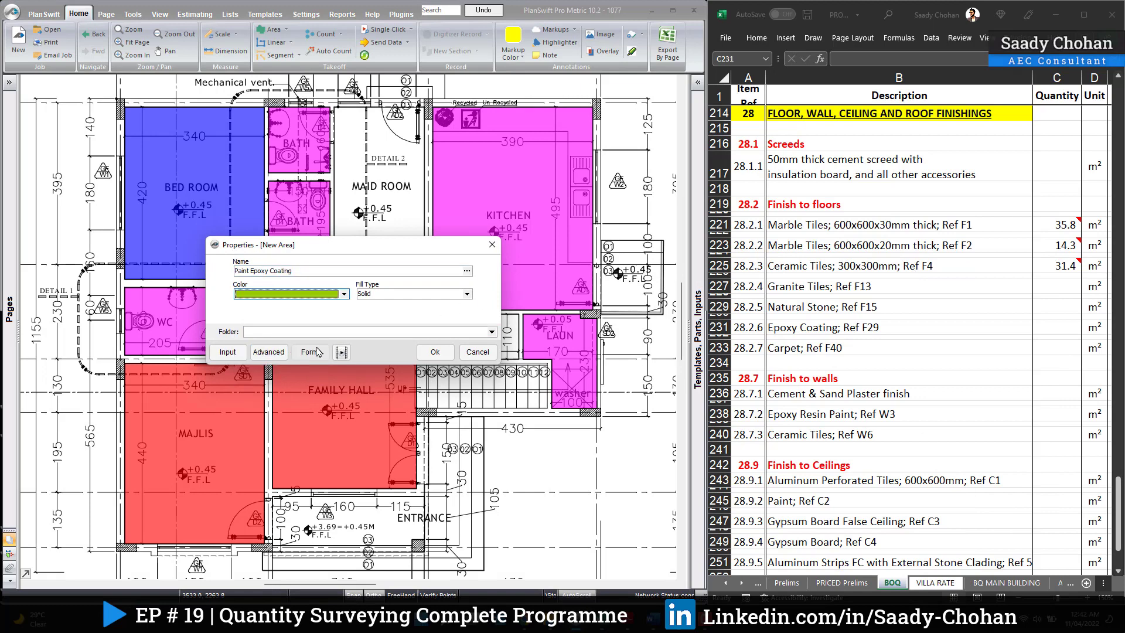
{"action": "left_click", "coordinate": [435, 352]}
Trace the Maid Room and Store floors as areas of the epoxy coating takeoff and stop recording
{"action": "left_click", "coordinate": [334, 260]}
{"action": "left_click", "coordinate": [334, 107]}
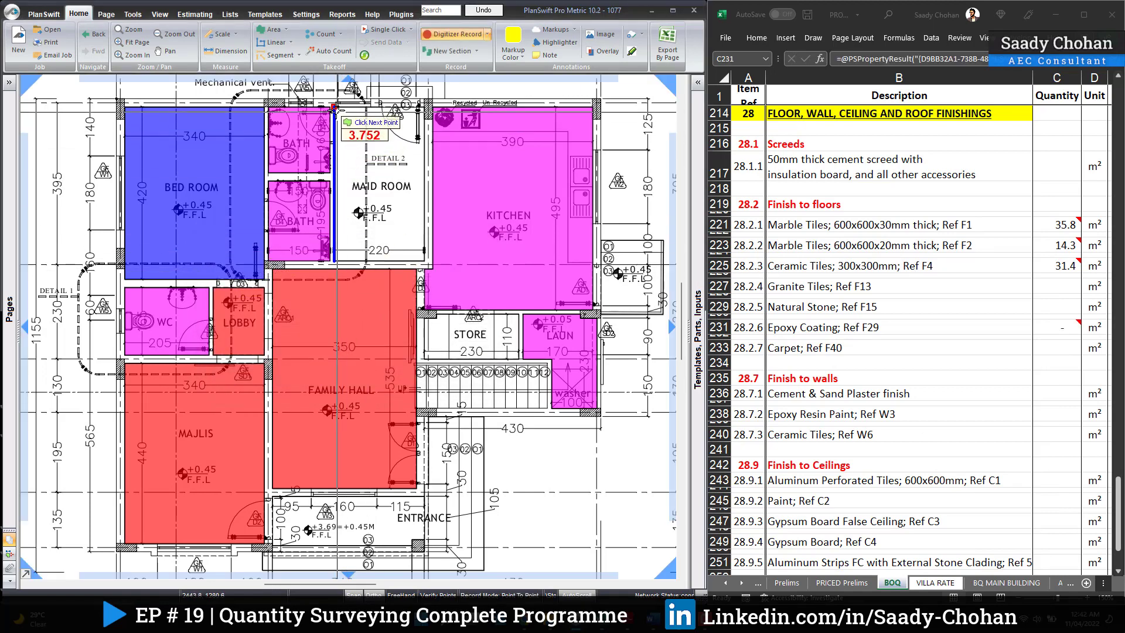
{"action": "left_click", "coordinate": [423, 107]}
{"action": "double_click", "coordinate": [421, 256]}
{"action": "left_click", "coordinate": [424, 314]}
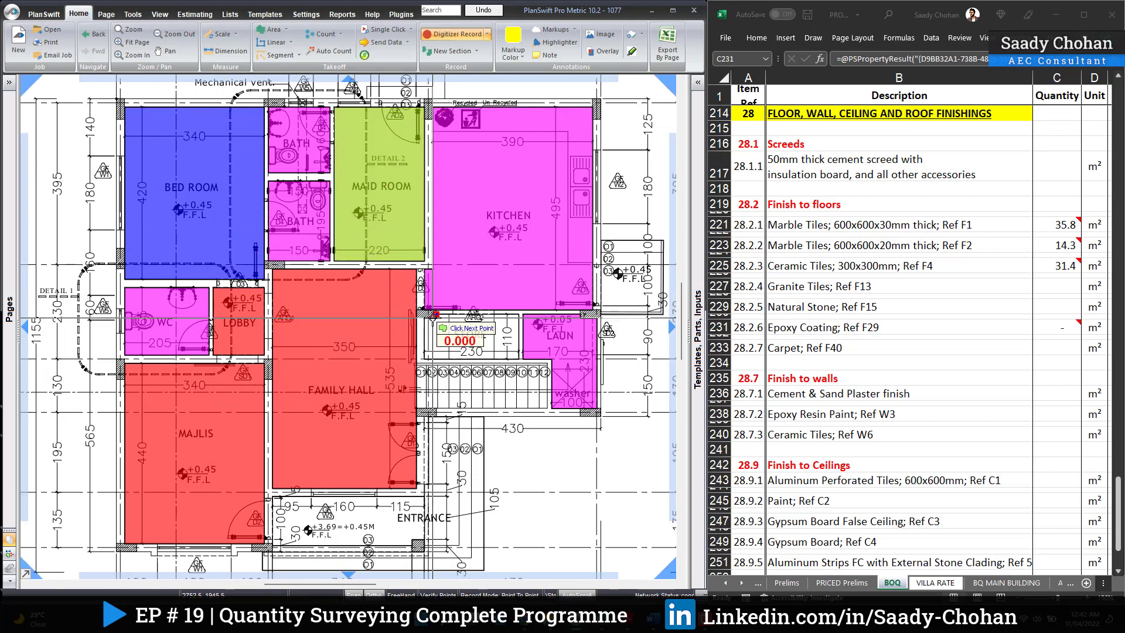
{"action": "left_click", "coordinate": [519, 315]}
{"action": "left_click", "coordinate": [518, 359]}
{"action": "double_click", "coordinate": [426, 358]}
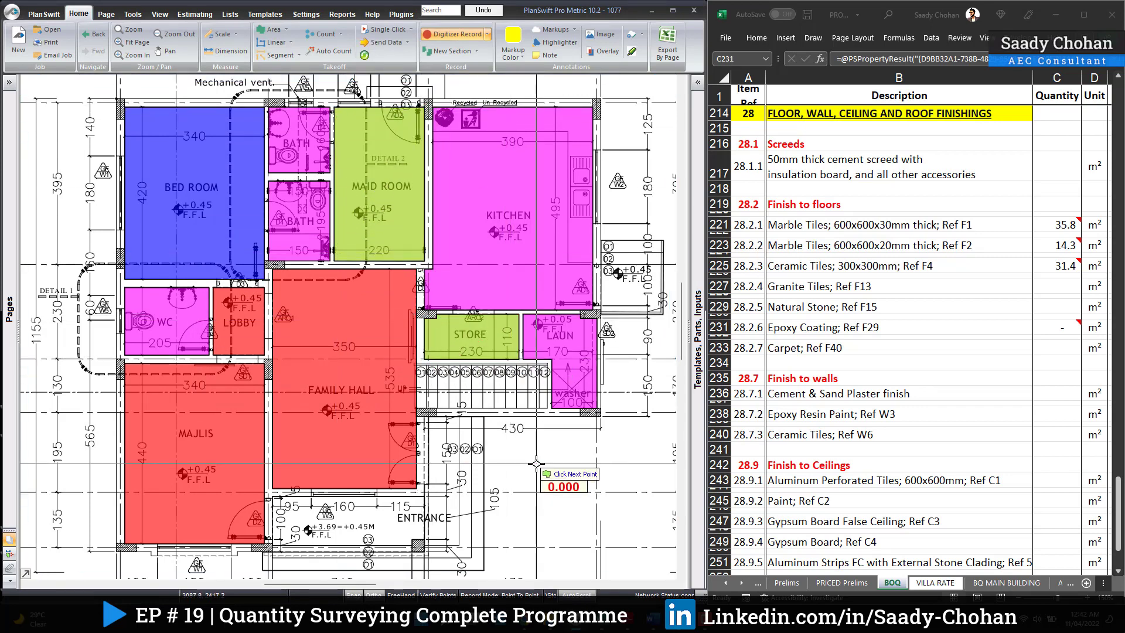
{"action": "right_click", "coordinate": [592, 428]}
{"action": "left_click", "coordinate": [586, 452]}
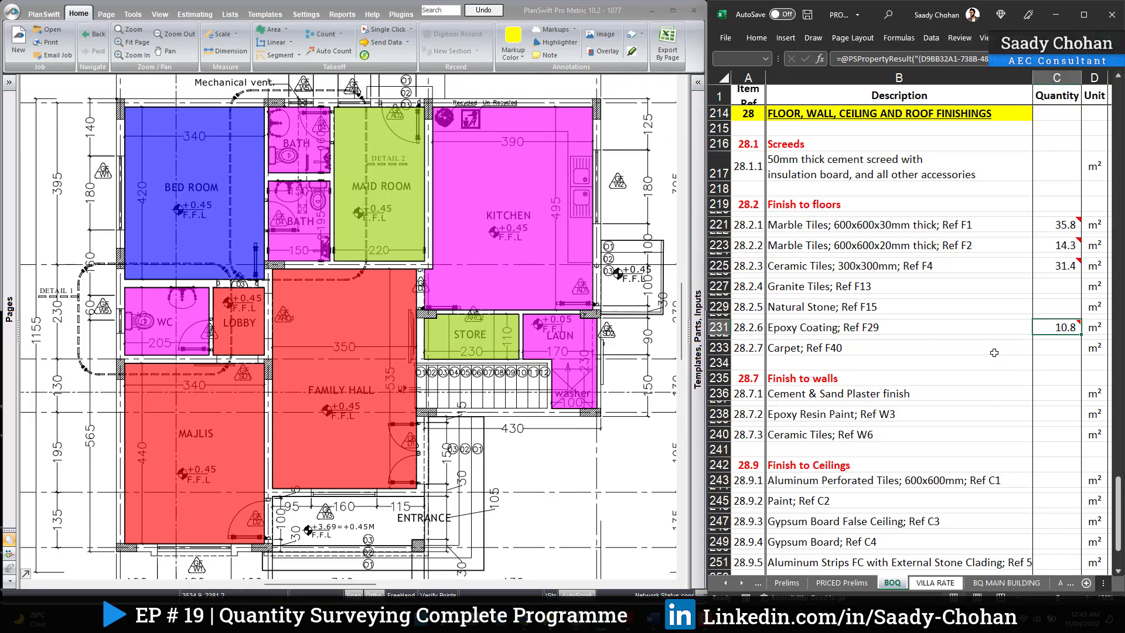
Link the Granite Tiles quantity of item 28.2.4 to a new dark green area takeoff
{"action": "right_click", "coordinate": [1046, 286]}
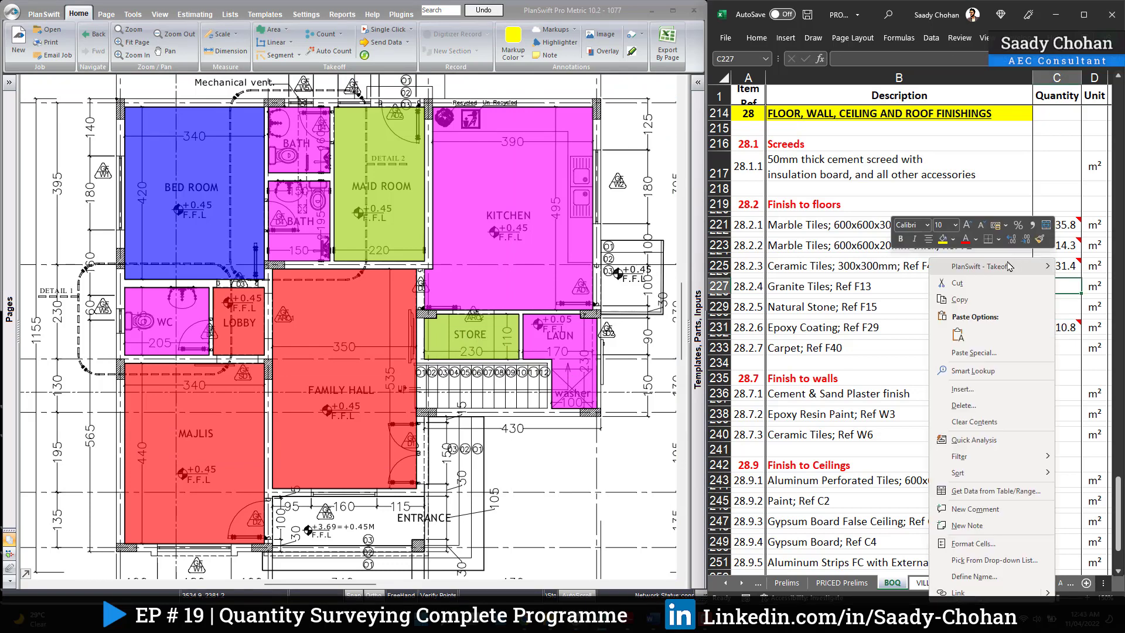
{"action": "left_click", "coordinate": [873, 275]}
{"action": "left_click", "coordinate": [436, 352]}
Trace the external landing and steps beside the Kitchen as an area of the granite tile takeoff
{"action": "left_click", "coordinate": [601, 240]}
{"action": "left_click", "coordinate": [663, 239]}
{"action": "left_click", "coordinate": [646, 315]}
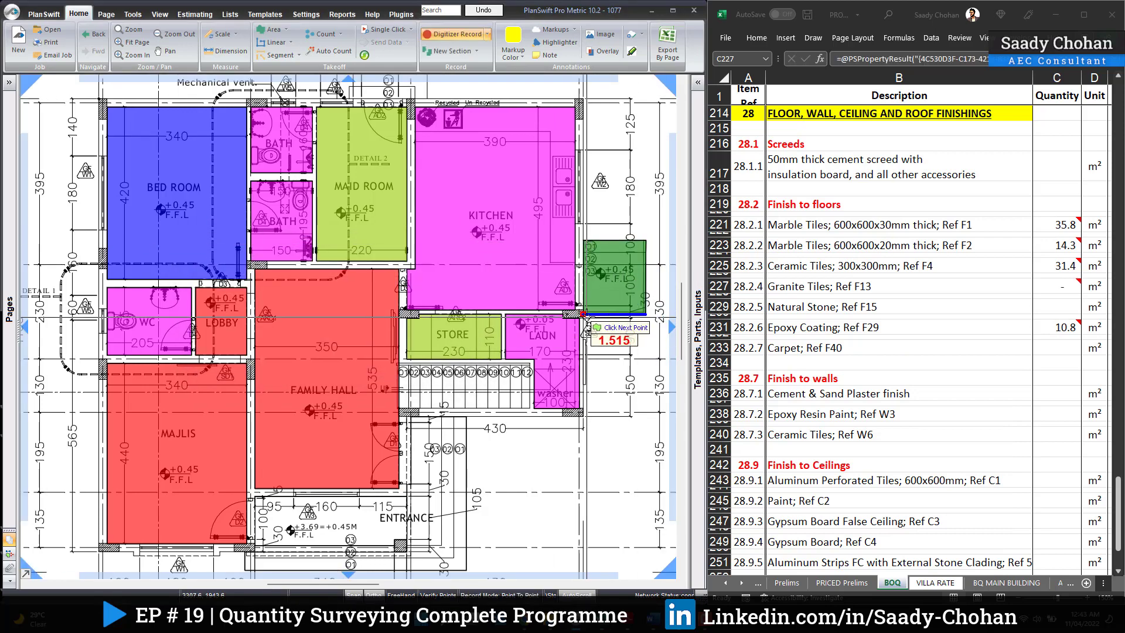
{"action": "double_click", "coordinate": [583, 315]}
Trace the Entrance porch and its surrounding steps in the granite tile takeoff
{"action": "left_click", "coordinate": [255, 496]}
{"action": "left_click", "coordinate": [406, 497]}
{"action": "left_click", "coordinate": [410, 417]}
{"action": "left_click", "coordinate": [467, 416]}
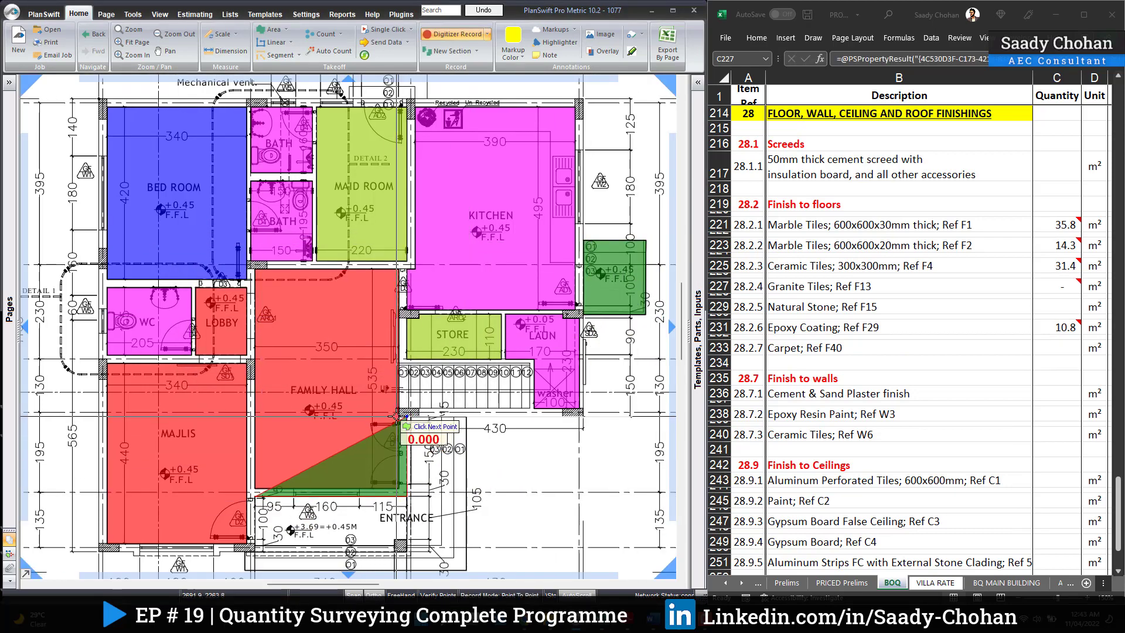
{"action": "left_click", "coordinate": [466, 570]}
{"action": "left_click", "coordinate": [242, 554]}
{"action": "left_click", "coordinate": [242, 533]}
{"action": "double_click", "coordinate": [389, 530]}
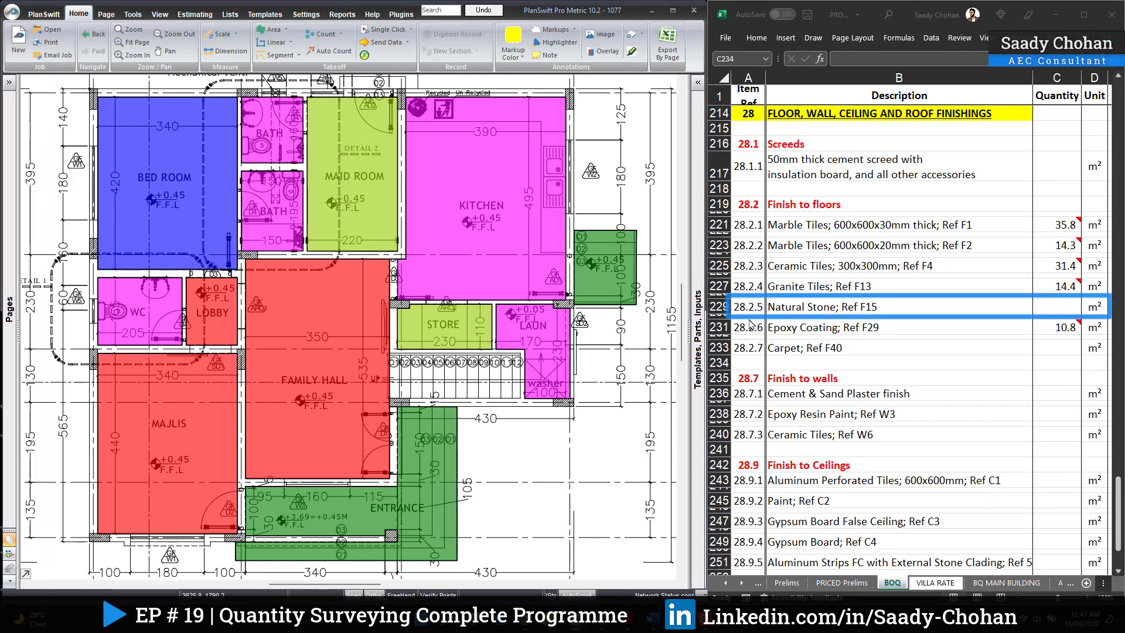
Reopen the Internal Finishing Schedule and check its floor finish references for the natural stone item
{"action": "left_click", "coordinate": [95, 34]}
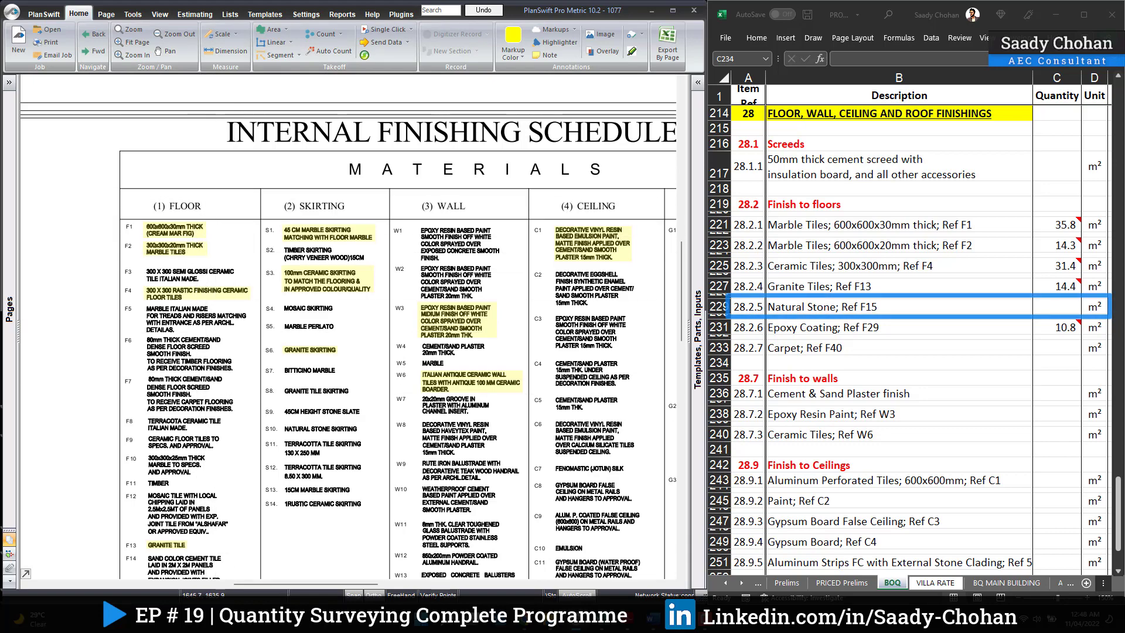
{"action": "scroll", "coordinate": [176, 352], "scroll_direction": "down", "scroll_amount": 3}
{"action": "scroll", "coordinate": [160, 473], "scroll_direction": "up", "scroll_amount": 4}
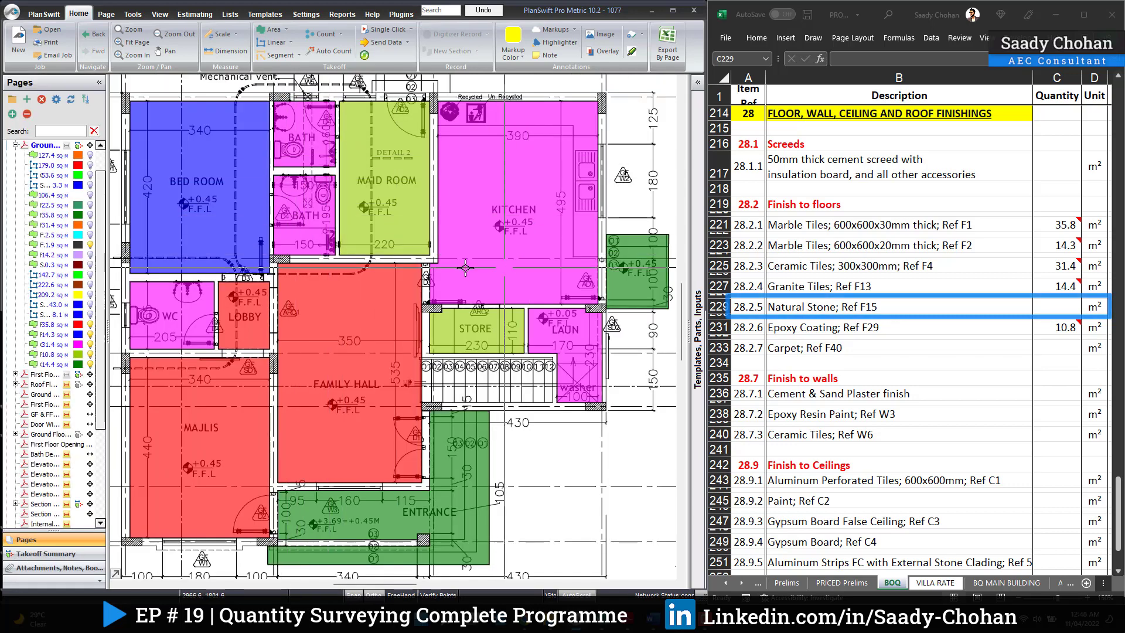
Hide the five floor finish takeoffs (both marble tiles, ceramic, epoxy and granite) on the Ground Floor Plan
{"action": "left_click", "coordinate": [90, 324]}
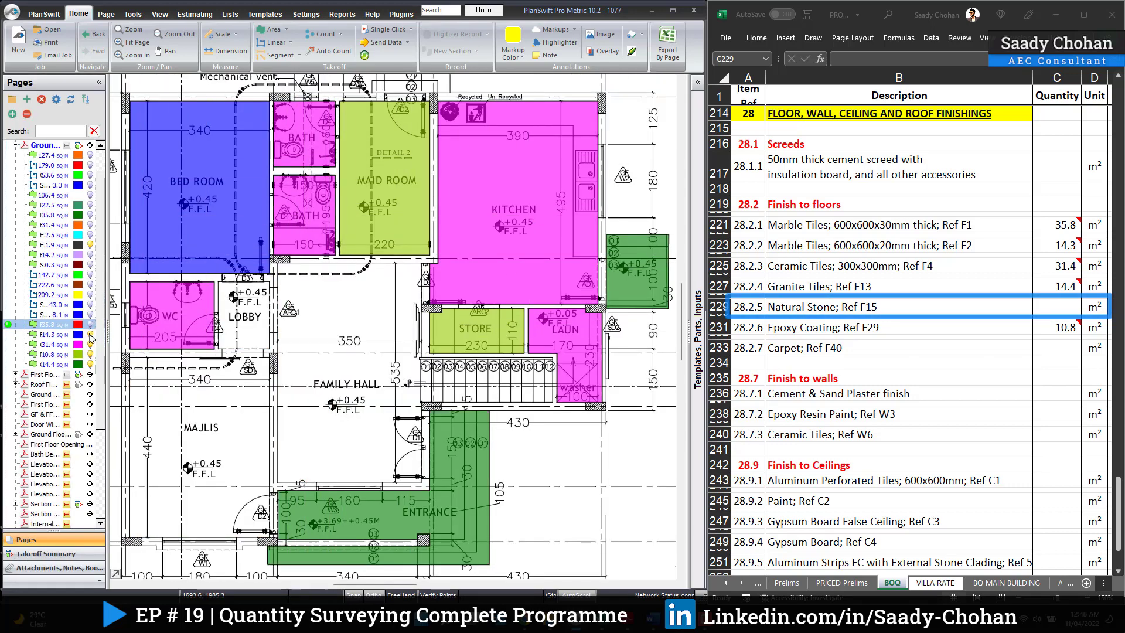
{"action": "left_click", "coordinate": [90, 334]}
{"action": "left_click", "coordinate": [90, 344]}
{"action": "left_click", "coordinate": [90, 354]}
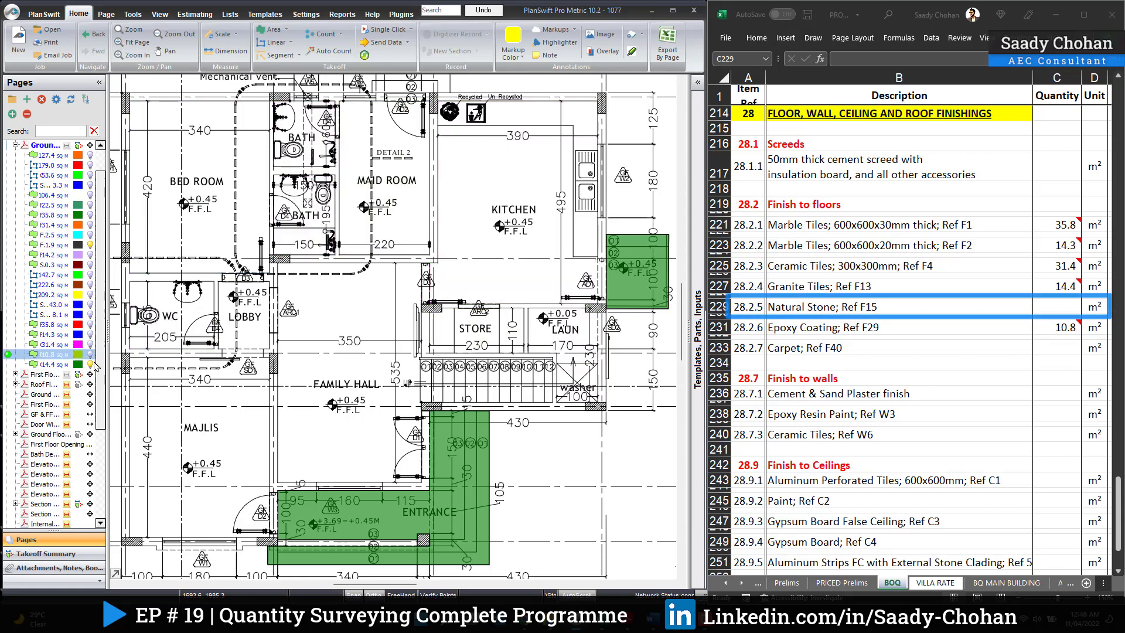
{"action": "left_click", "coordinate": [90, 364]}
Create a solid blue area takeoff named Natural Stone, linked to the quantity cell of BOQ item 28.2.5
{"action": "right_click", "coordinate": [1060, 306]}
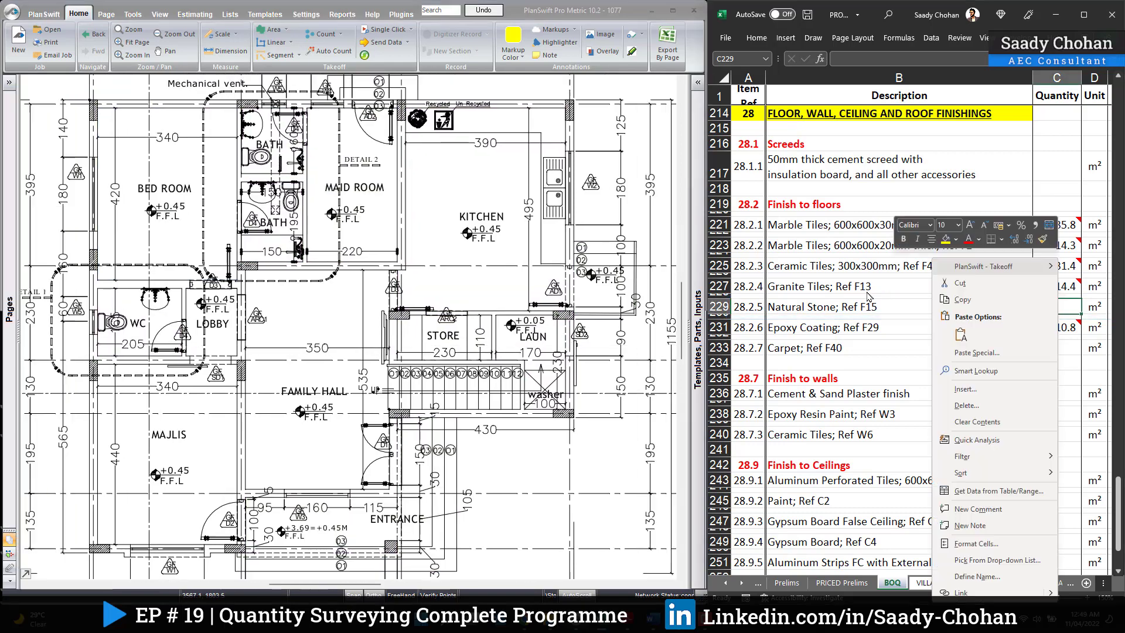
{"action": "left_click", "coordinate": [785, 305]}
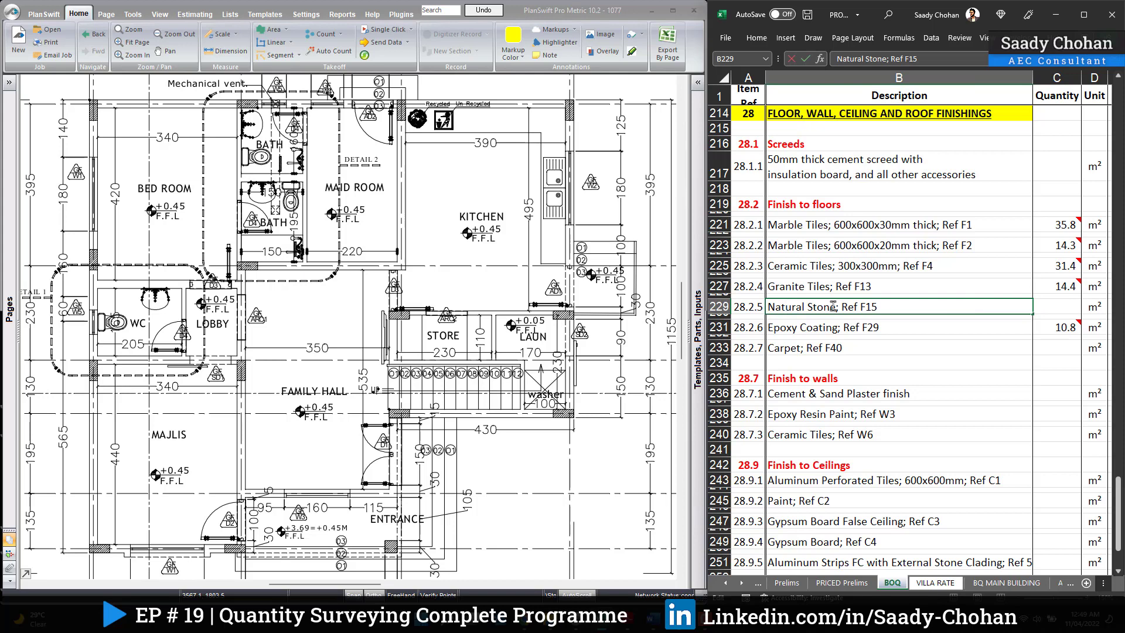
{"action": "left_click_drag", "start_coordinate": [836, 305], "coordinate": [779, 311]}
{"action": "right_click", "coordinate": [1064, 308]}
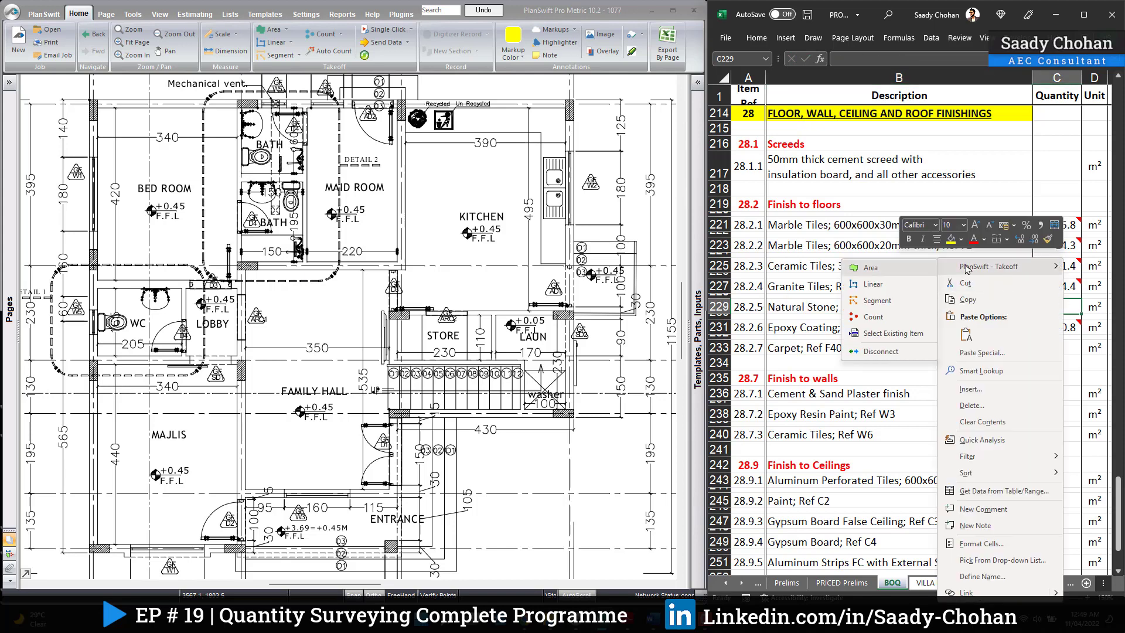
{"action": "left_click", "coordinate": [909, 274]}
{"action": "left_click", "coordinate": [344, 293]}
{"action": "left_click", "coordinate": [304, 359]}
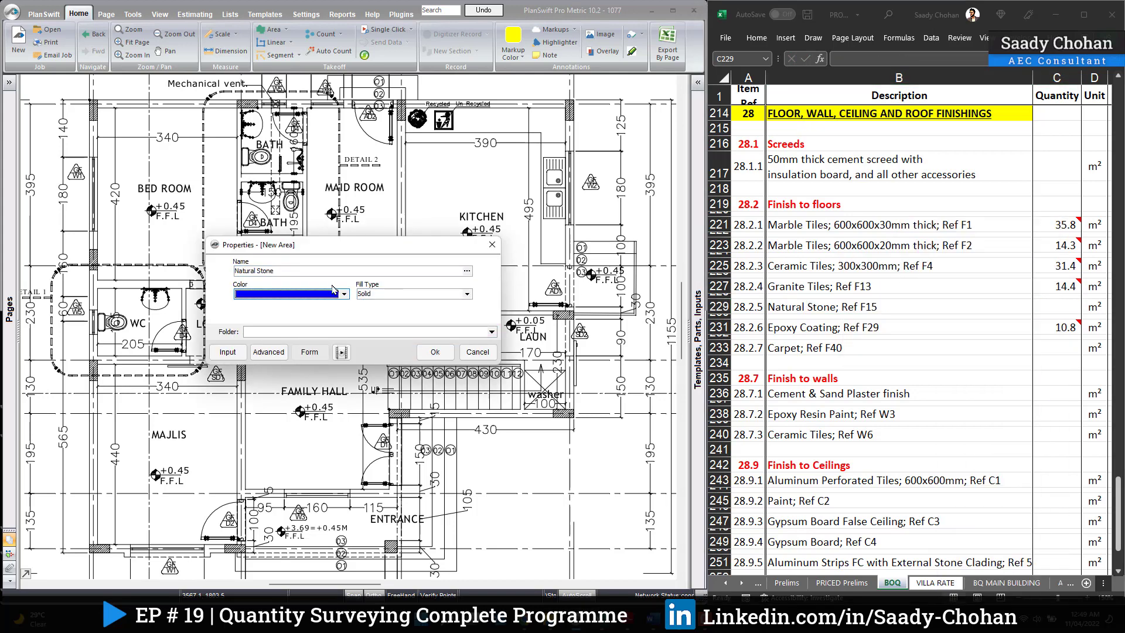
{"action": "left_click", "coordinate": [447, 351]}
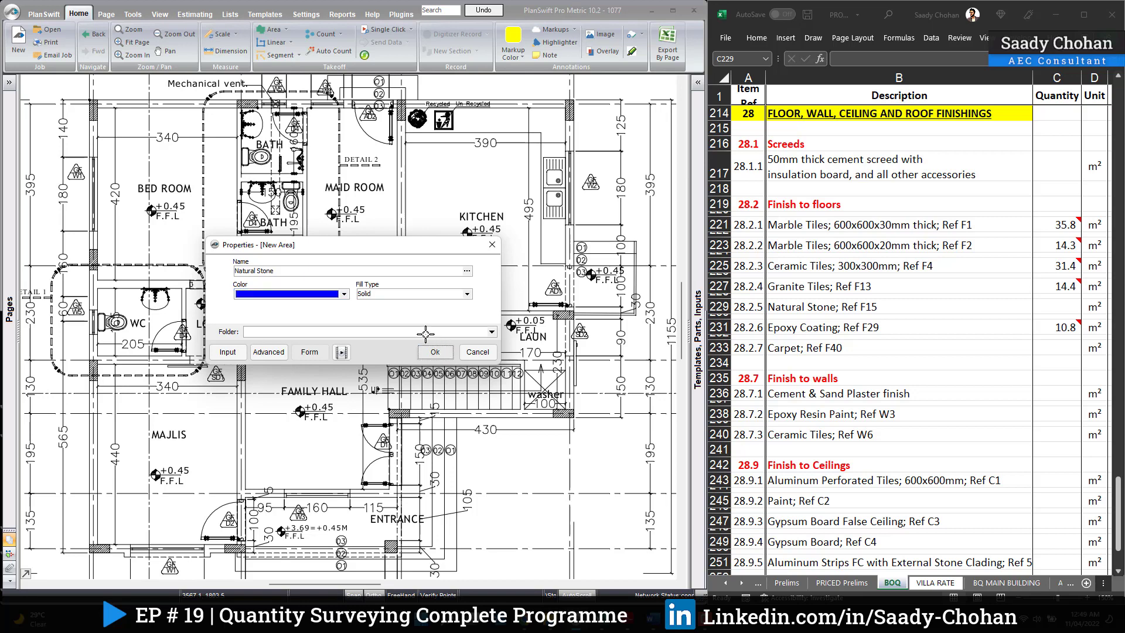
Box the D4 door thresholds of both baths beside the Maid Room in the natural stone takeoff
{"action": "scroll", "coordinate": [305, 117], "scroll_direction": "up", "scroll_amount": 4}
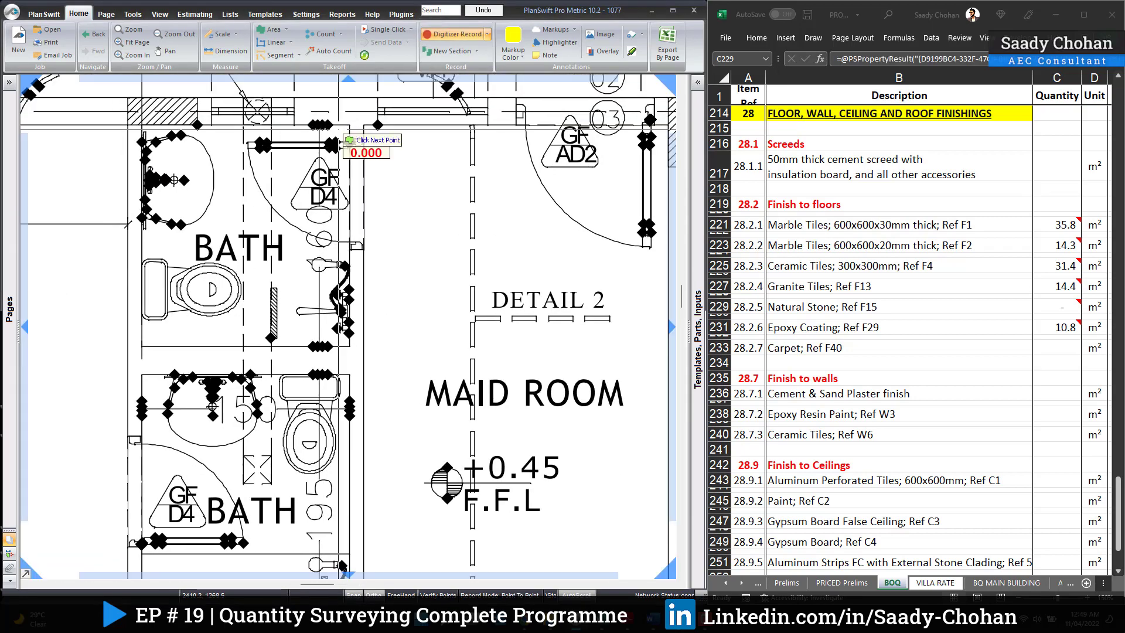
{"action": "mouse_move", "coordinate": [349, 113]}
{"action": "left_mouse_down"}
{"action": "mouse_move", "coordinate": [363, 120]}
{"action": "mouse_move", "coordinate": [372, 192]}
{"action": "mouse_move", "coordinate": [364, 223]}
{"action": "left_mouse_up"}
{"action": "scroll", "coordinate": [363, 223], "scroll_direction": "down", "scroll_amount": 3}
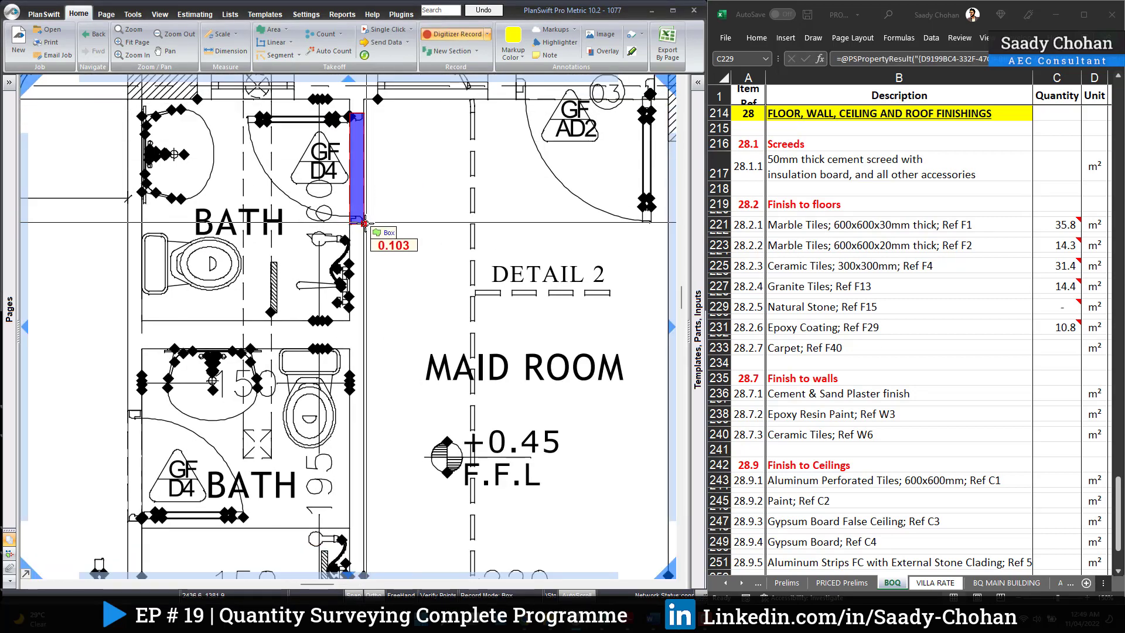
{"action": "left_click_drag", "start_coordinate": [162, 353], "coordinate": [171, 427]}
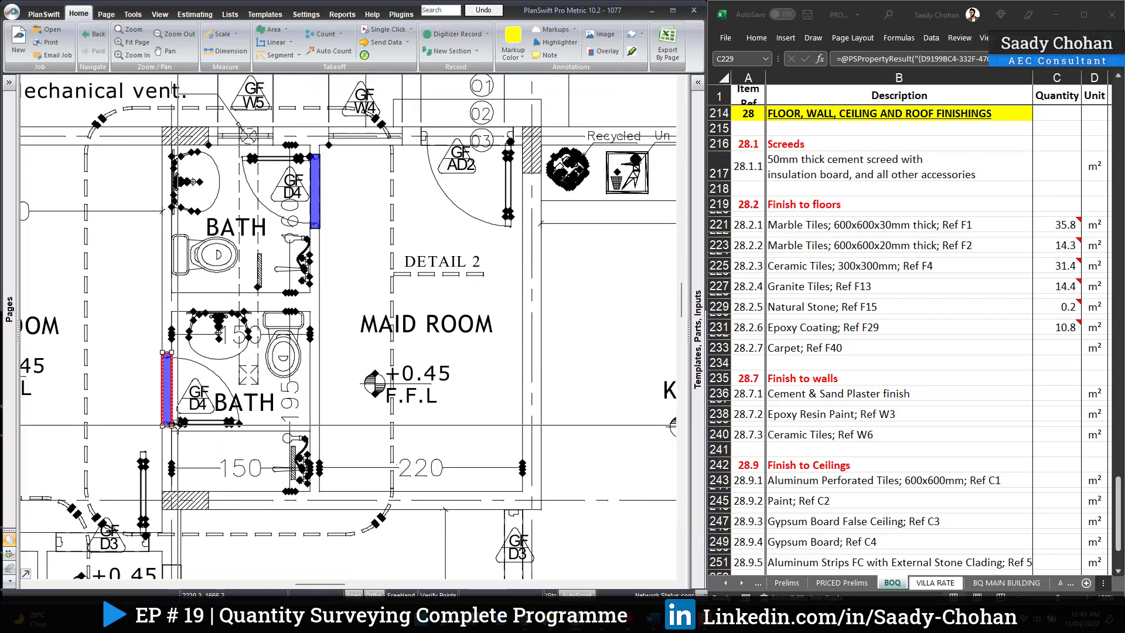
Box the thresholds of Maid Room door AD2, Lobby openings D3, ARC1 and SD1, and WC door D4 as natural stone
{"action": "left_click_drag", "start_coordinate": [421, 127], "coordinate": [513, 145]}
{"action": "left_click_drag", "start_coordinate": [135, 527], "coordinate": [361, 381]}
{"action": "left_click_drag", "start_coordinate": [283, 386], "coordinate": [377, 403]}
{"action": "scroll", "coordinate": [281, 273], "scroll_direction": "down", "scroll_amount": 2}
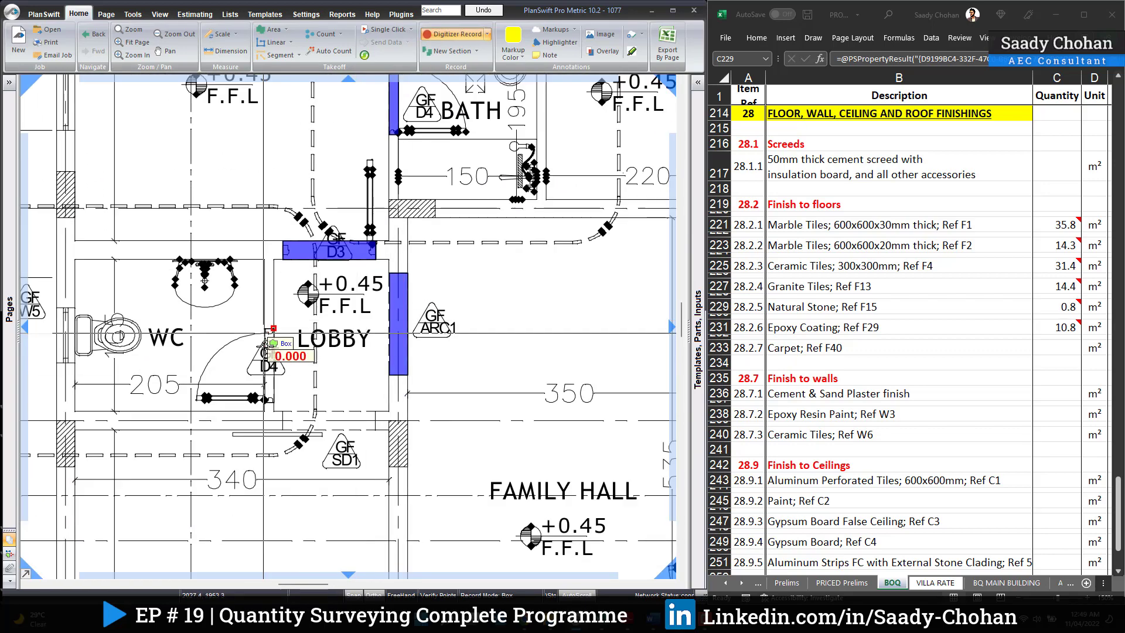
{"action": "scroll", "coordinate": [289, 306], "scroll_direction": "down", "scroll_amount": 1}
{"action": "scroll", "coordinate": [272, 195], "scroll_direction": "up", "scroll_amount": 4}
{"action": "scroll", "coordinate": [272, 195], "scroll_direction": "down", "scroll_amount": 3}
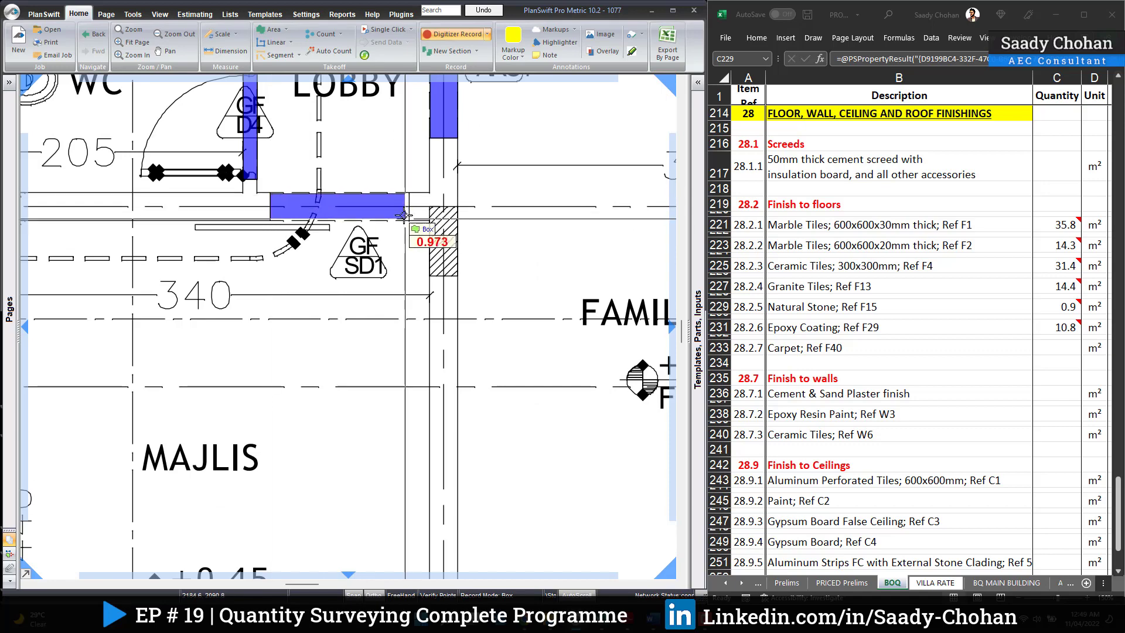
Add the Majlis door, main entrance door D1 and Kitchen doors D3 and AD1 thresholds to the natural stone takeoff
{"action": "scroll", "coordinate": [445, 351], "scroll_direction": "up", "scroll_amount": 3}
{"action": "left_click_drag", "start_coordinate": [430, 280], "coordinate": [461, 421]}
{"action": "scroll", "coordinate": [460, 422], "scroll_direction": "down", "scroll_amount": 3}
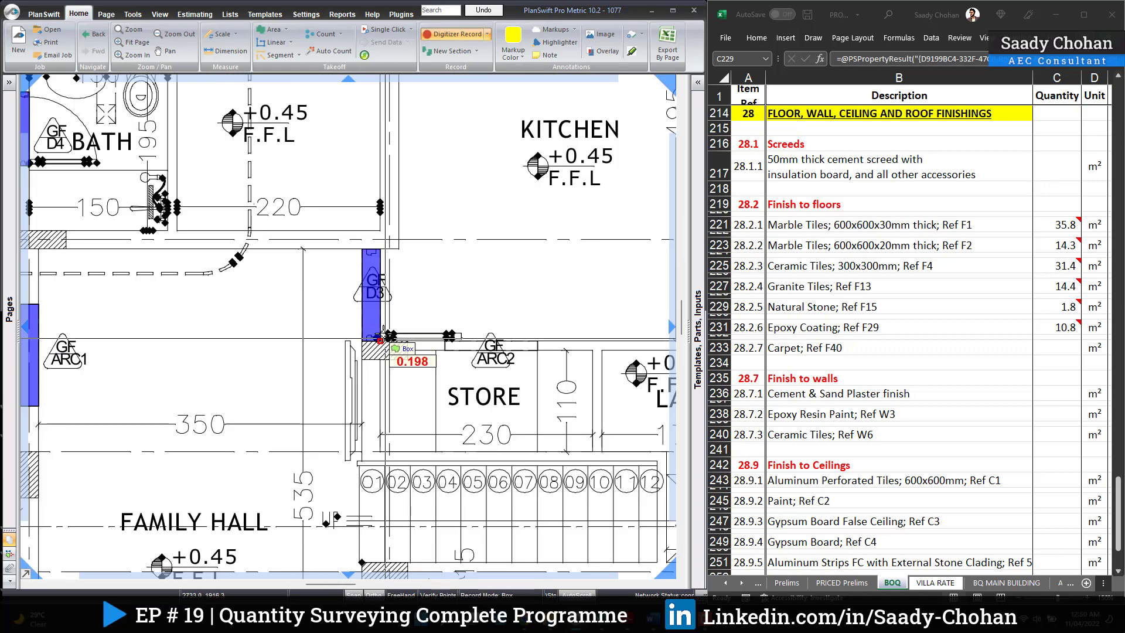
{"action": "scroll", "coordinate": [492, 351], "scroll_direction": "up", "scroll_amount": 4}
{"action": "left_click_drag", "start_coordinate": [532, 221], "coordinate": [492, 427]}
{"action": "scroll", "coordinate": [492, 429], "scroll_direction": "down", "scroll_amount": 3}
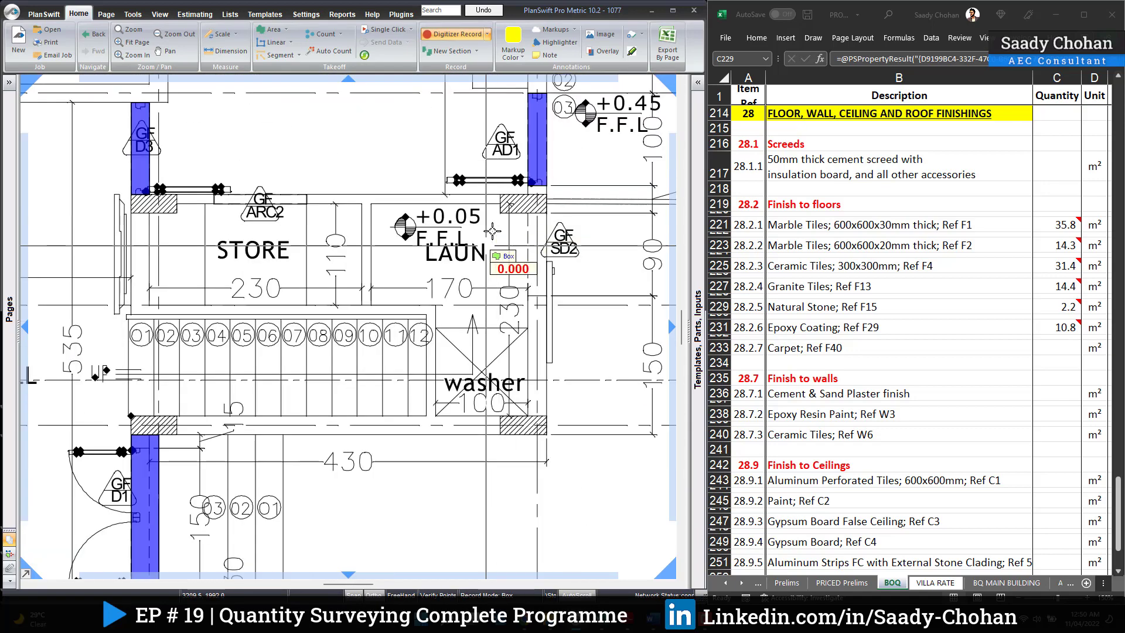
Box the Laundry door SD2 and Store opening ARC2 thresholds, then stop recording the natural stone takeoff
{"action": "scroll", "coordinate": [550, 357], "scroll_direction": "up", "scroll_amount": 4}
{"action": "left_click_drag", "start_coordinate": [518, 202], "coordinate": [477, 403]}
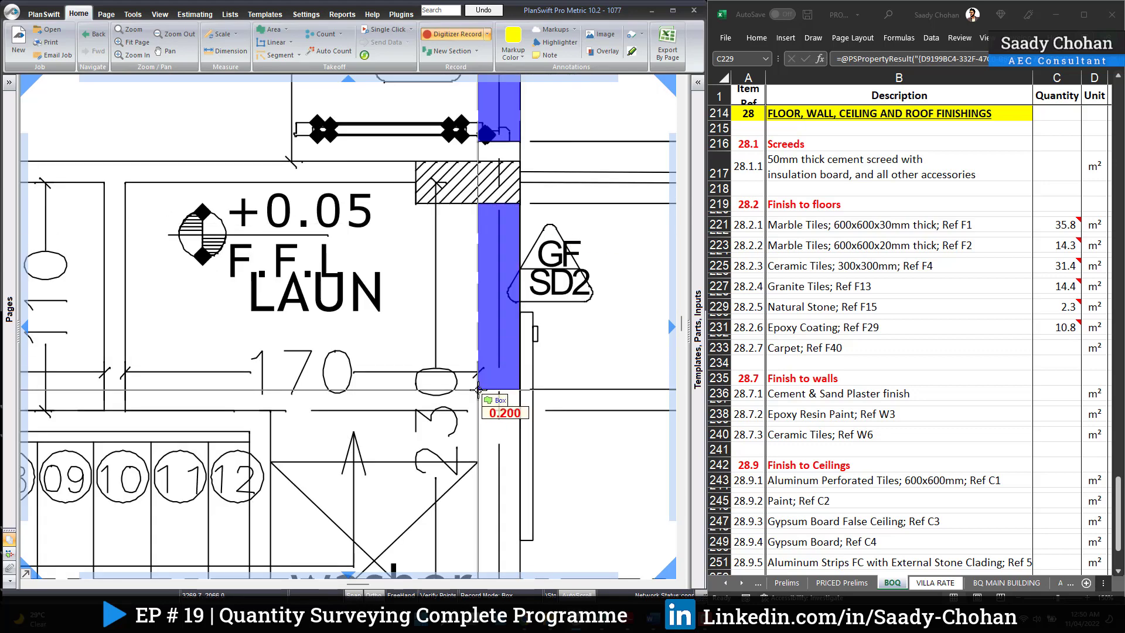
{"action": "scroll", "coordinate": [478, 403], "scroll_direction": "down", "scroll_amount": 4}
{"action": "right_click", "coordinate": [419, 292]}
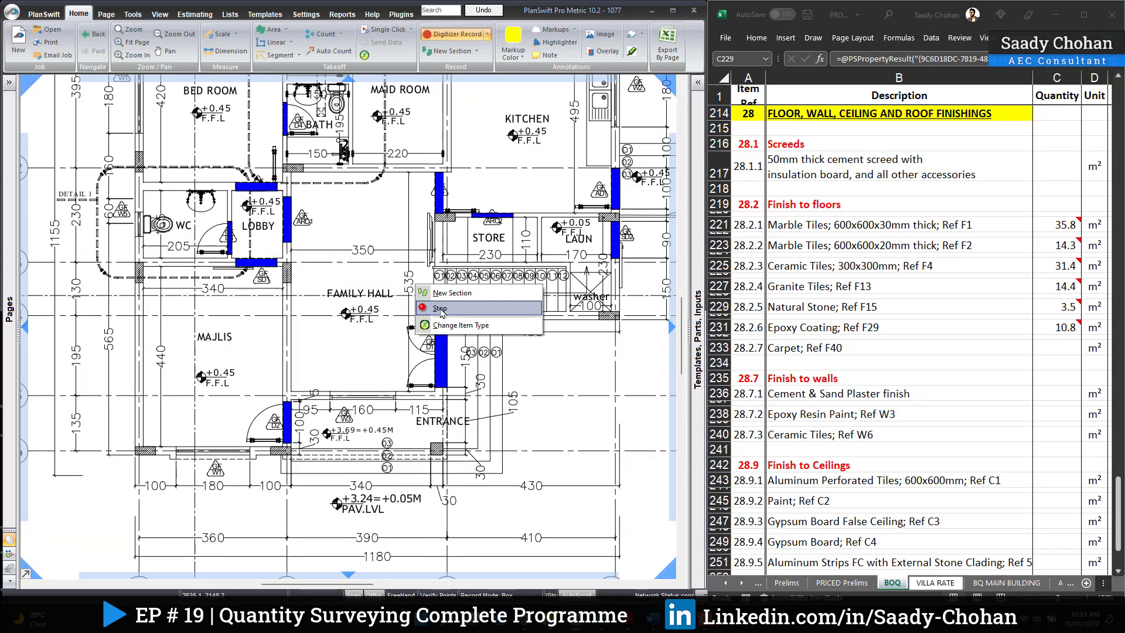
{"action": "left_click", "coordinate": [439, 308]}
{"action": "scroll", "coordinate": [491, 292], "scroll_direction": "down", "scroll_amount": 2}
{"action": "scroll", "coordinate": [426, 297], "scroll_direction": "up", "scroll_amount": 4}
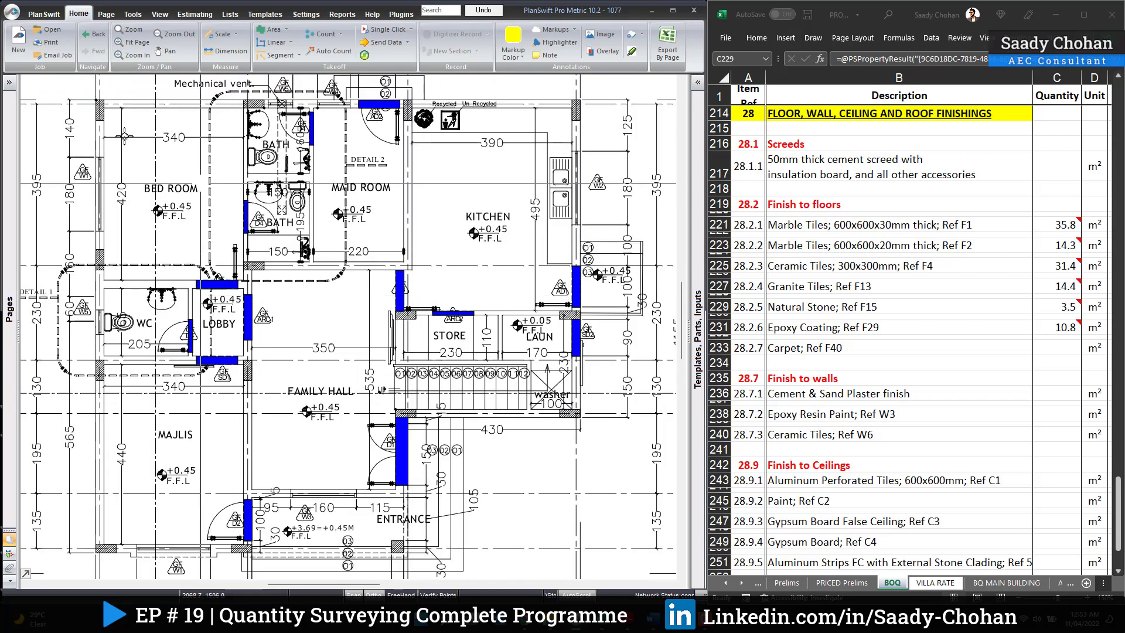
Show the granite, epoxy, ceramic and both marble floor takeoffs again on the Ground Floor Plan
{"action": "left_click", "coordinate": [9, 82]}
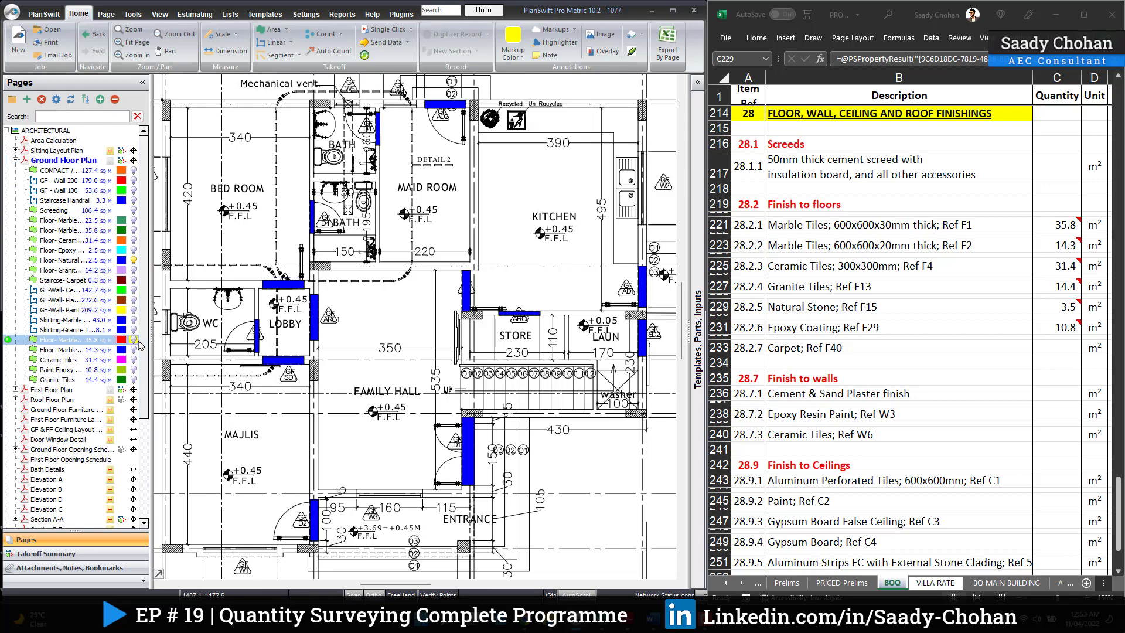
{"action": "left_click", "coordinate": [135, 380]}
{"action": "left_click", "coordinate": [134, 371]}
{"action": "left_click", "coordinate": [134, 361]}
{"action": "left_click", "coordinate": [135, 350]}
{"action": "left_click", "coordinate": [134, 340]}
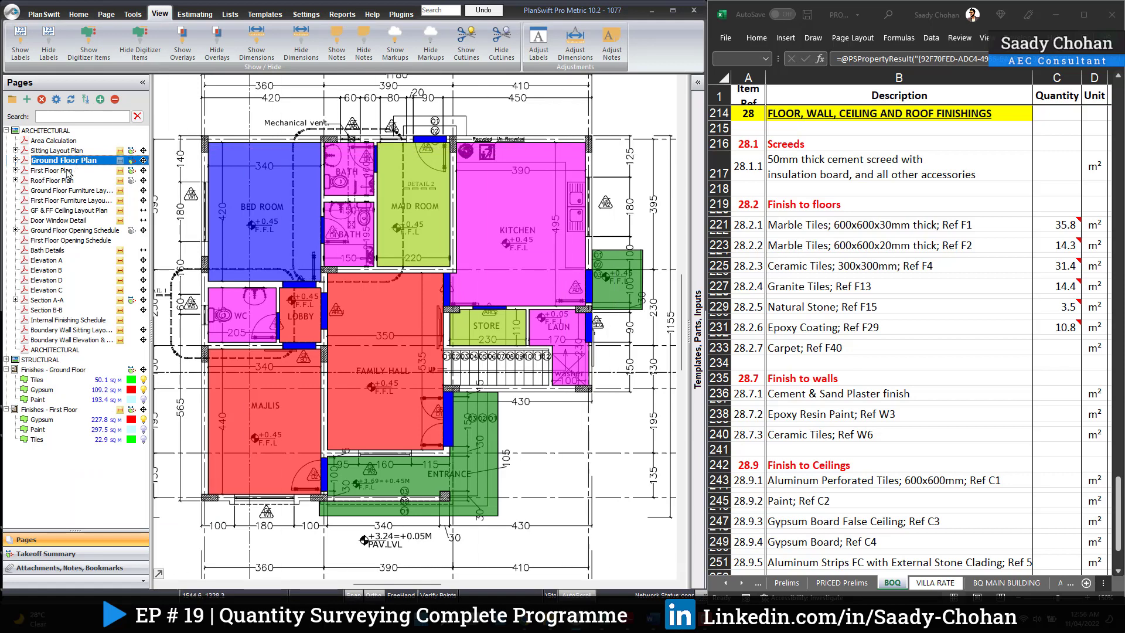
Open the First Floor Plan and review the labelled marble and ceramic floor areas of its rooms
{"action": "left_click", "coordinate": [68, 171]}
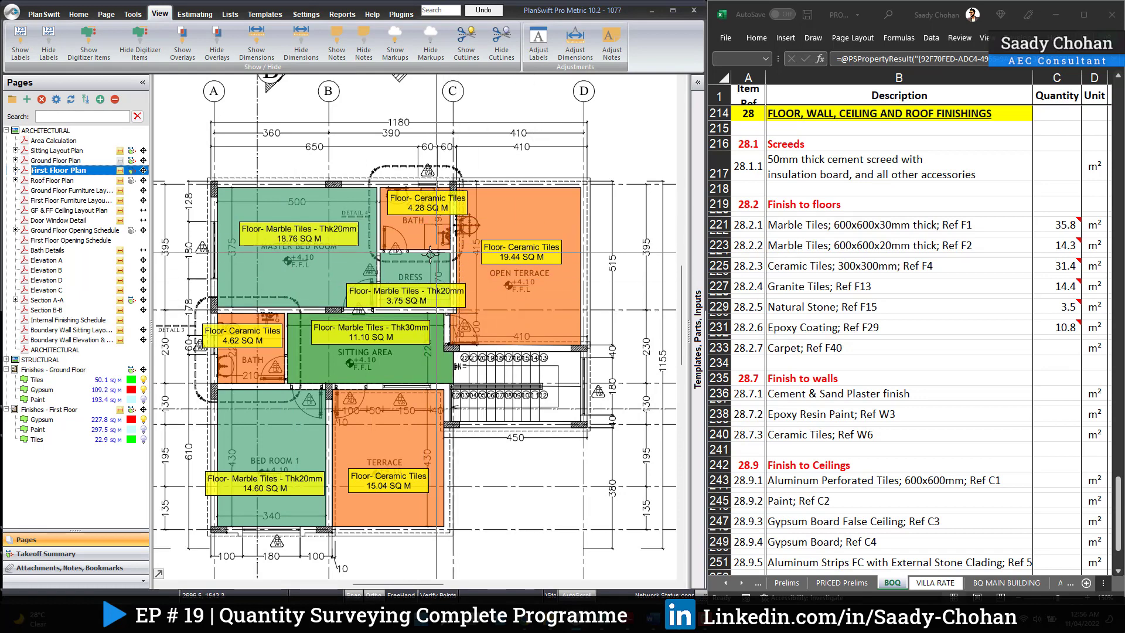
{"action": "mouse_move", "coordinate": [419, 236]}
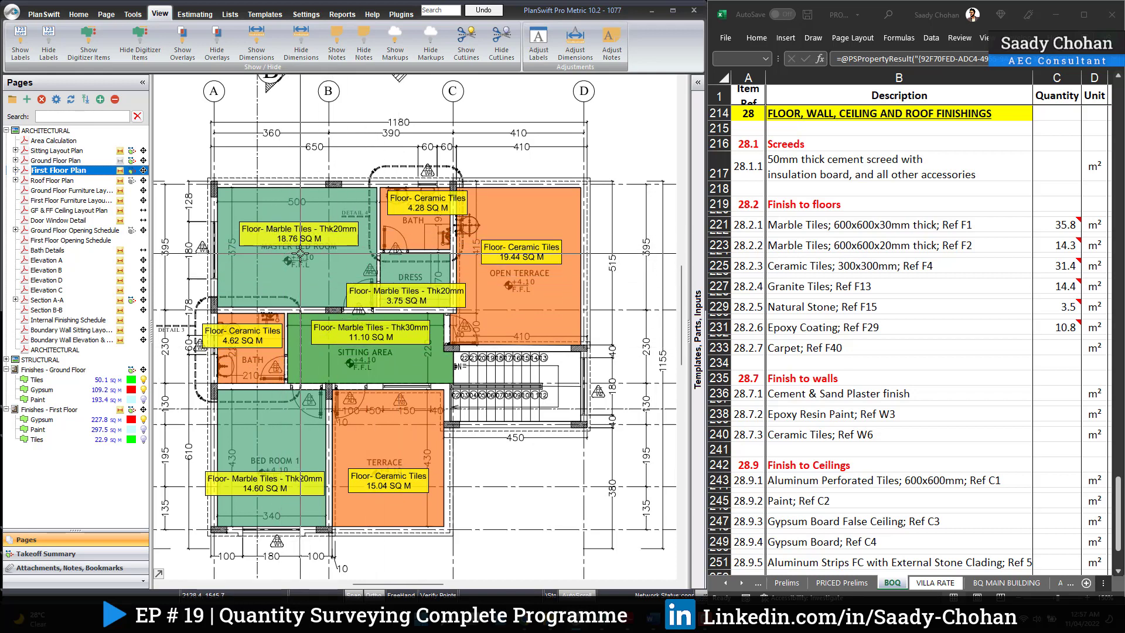
{"action": "mouse_move", "coordinate": [299, 253]}
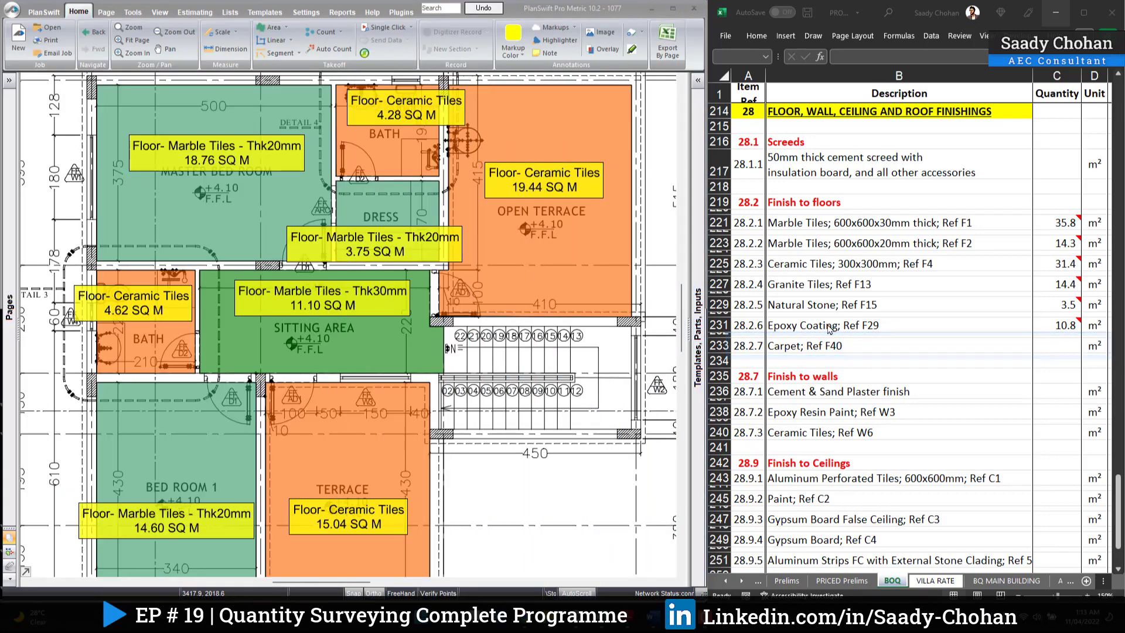
Look through the BOQ's wall, ceiling, tread and riser, and skirting finish items, including stair carpet item 28.11.1
{"action": "scroll", "coordinate": [829, 329], "scroll_direction": "down", "scroll_amount": 3}
{"action": "scroll", "coordinate": [830, 329], "scroll_direction": "down", "scroll_amount": 2}
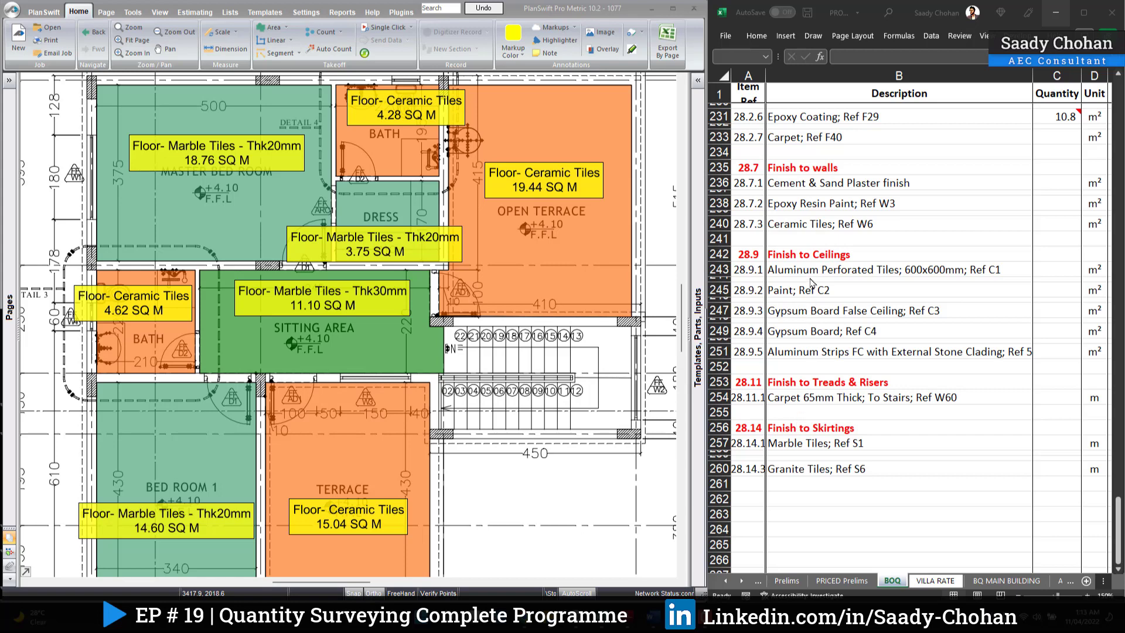
{"action": "left_click", "coordinate": [793, 406]}
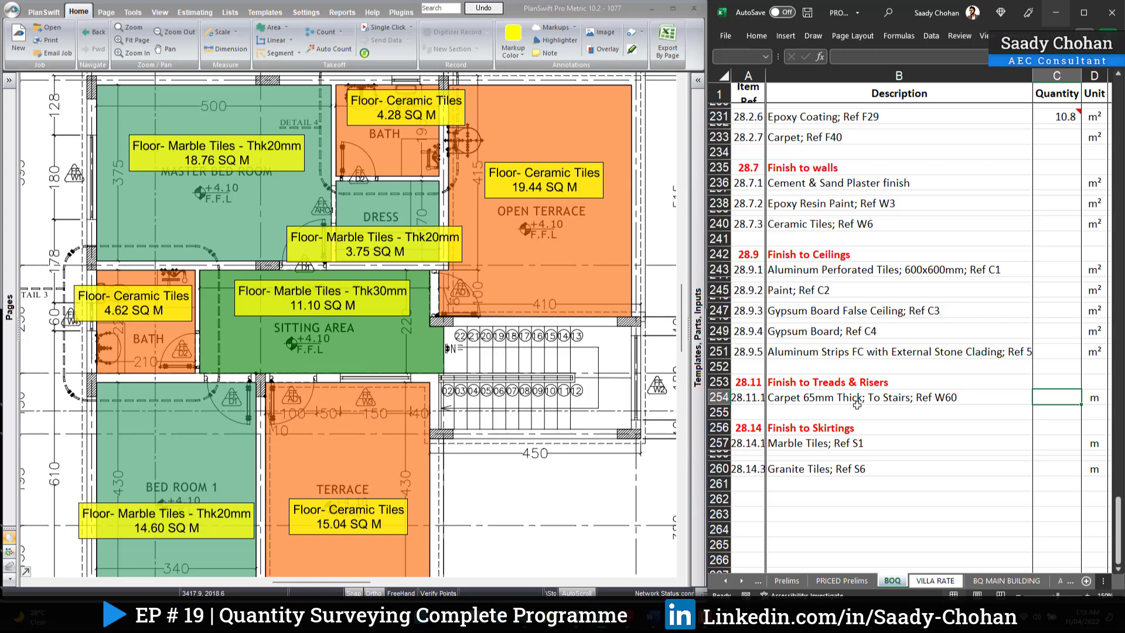
{"action": "key", "text": "alt+Tab"}
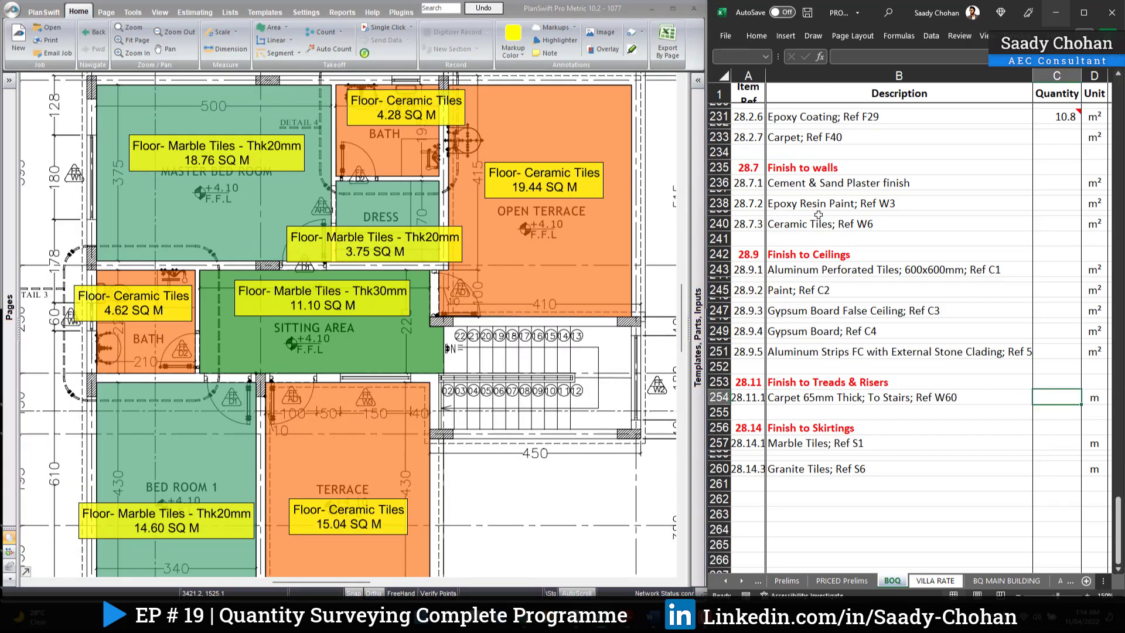
{"action": "scroll", "coordinate": [819, 215], "scroll_direction": "up", "scroll_amount": 5}
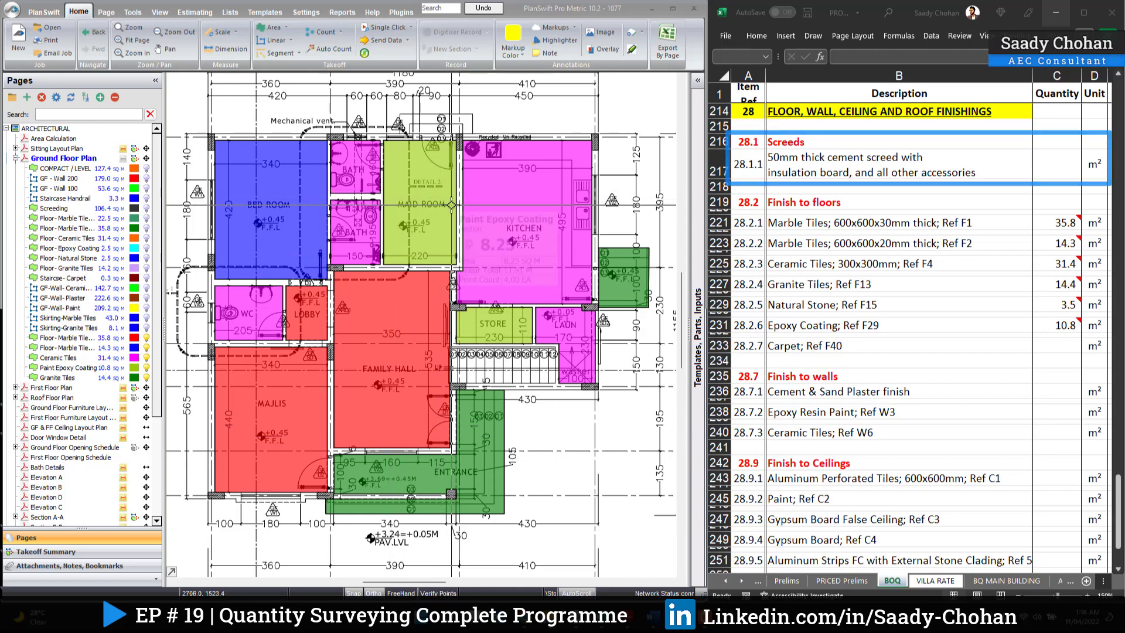
Create an area takeoff named Screeding, linked to the quantity cell of BOQ item 28.1.1
{"action": "right_click", "coordinate": [1061, 159]}
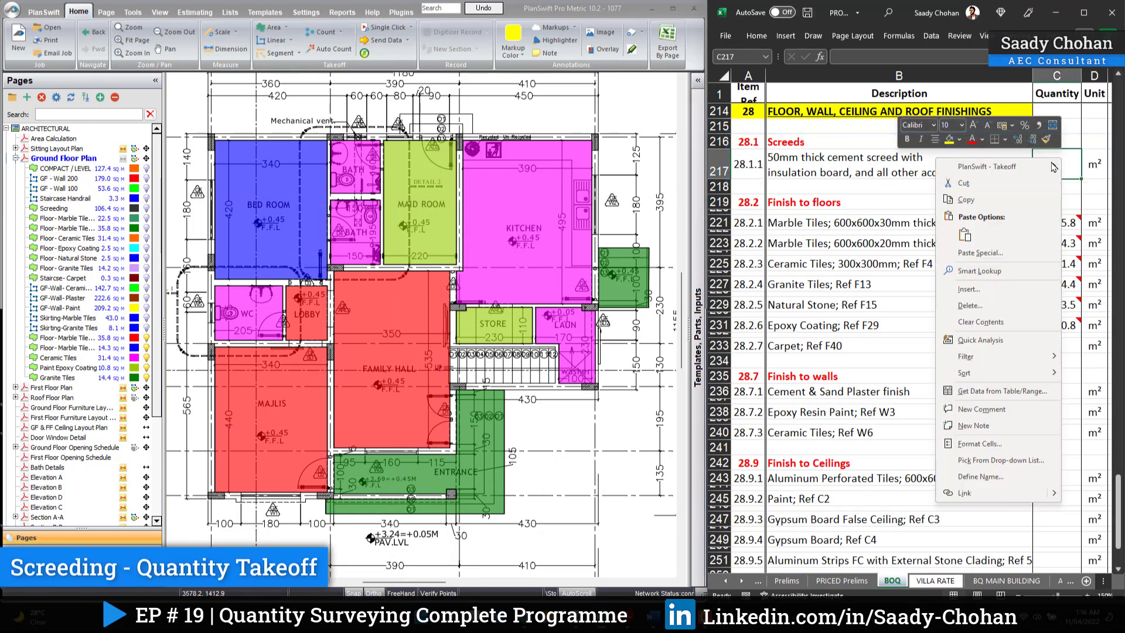
{"action": "mouse_move", "coordinate": [952, 166]}
{"action": "left_click", "coordinate": [910, 171]}
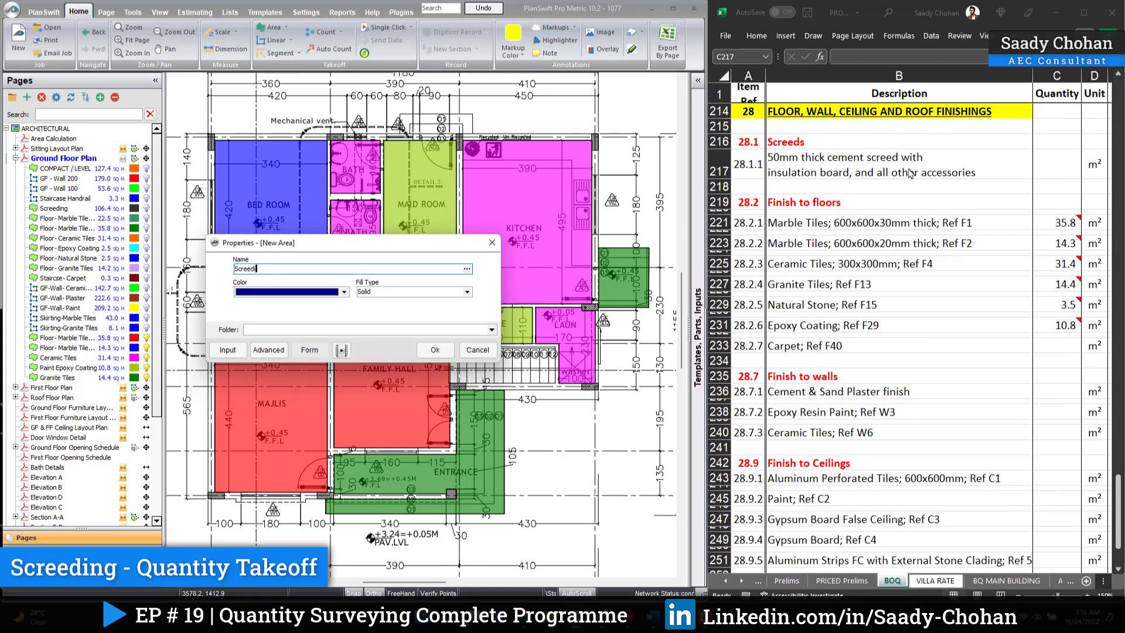
{"action": "type", "text": "Screeding"}
{"action": "key", "text": "Return"}
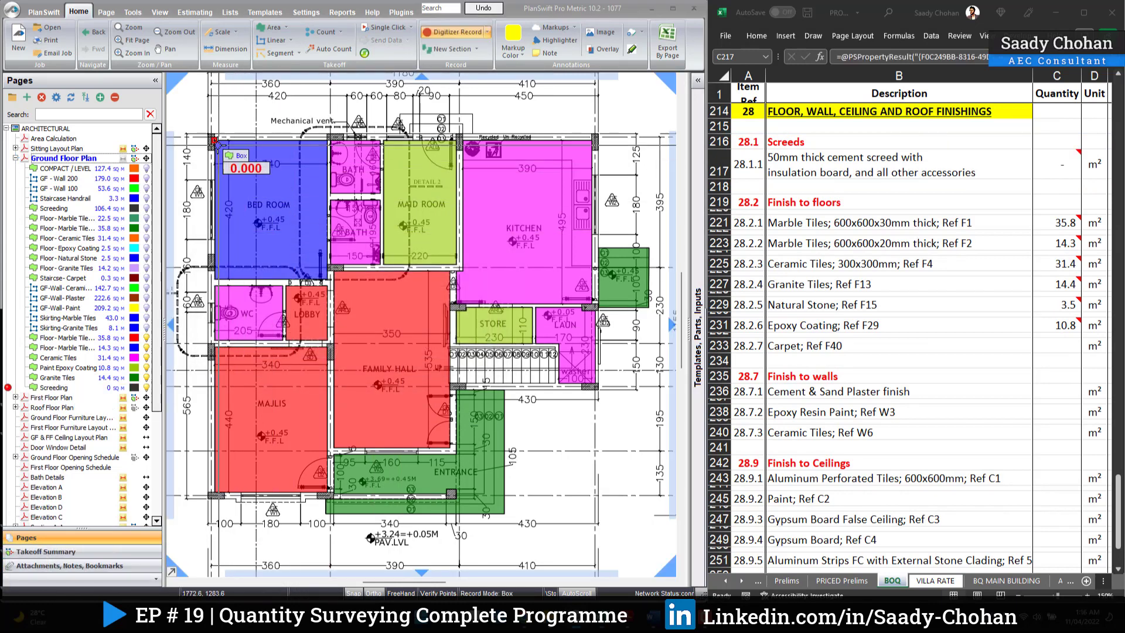
Box the Bed Room floor in the Screeding takeoff and stop recording
{"action": "left_click", "coordinate": [214, 140]}
{"action": "left_click", "coordinate": [328, 279]}
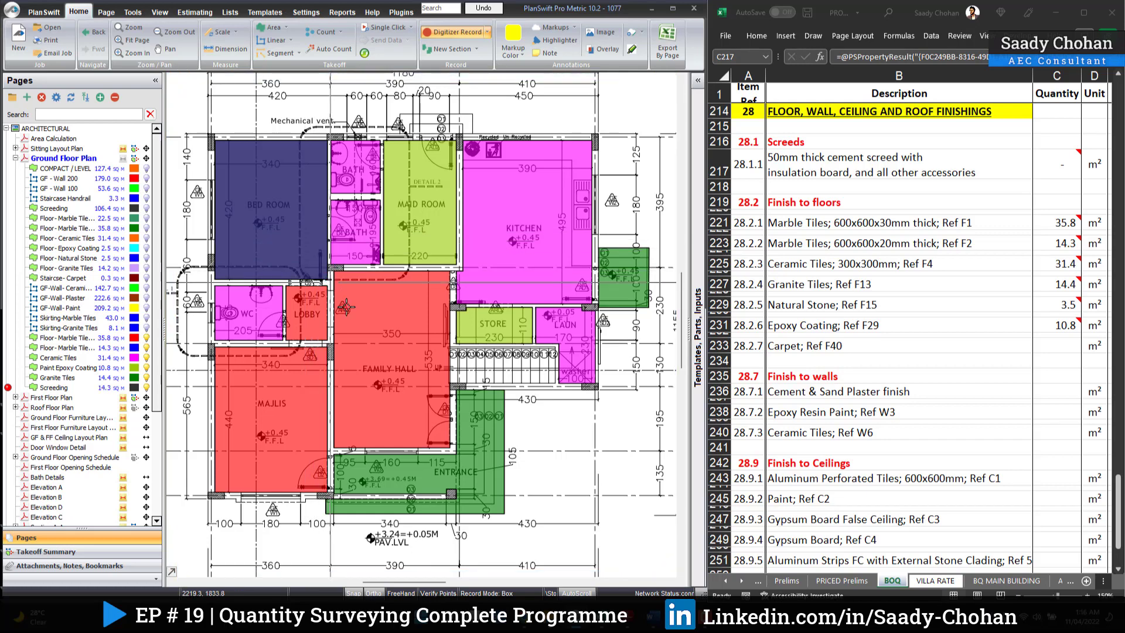
{"action": "right_click", "coordinate": [607, 211]}
{"action": "left_click", "coordinate": [629, 219]}
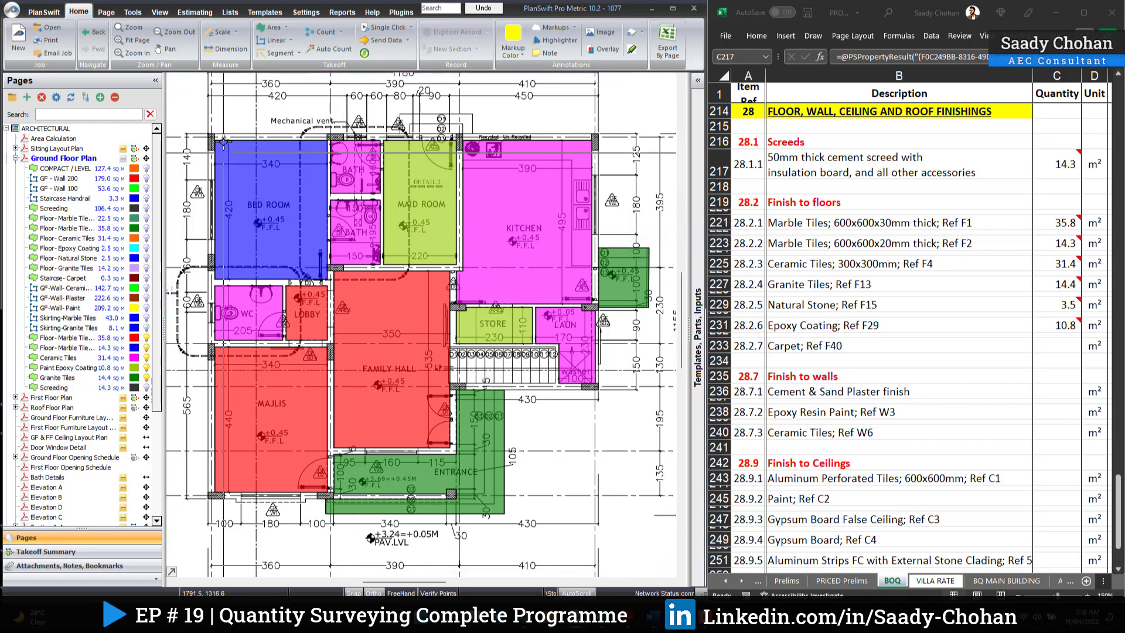
Copy all the marble, ceramic, epoxy and granite floor sections and paste them into new items on the Ground Floor Plan
{"action": "left_click_drag", "start_coordinate": [185, 98], "coordinate": [623, 497]}
{"action": "right_click", "coordinate": [466, 167]}
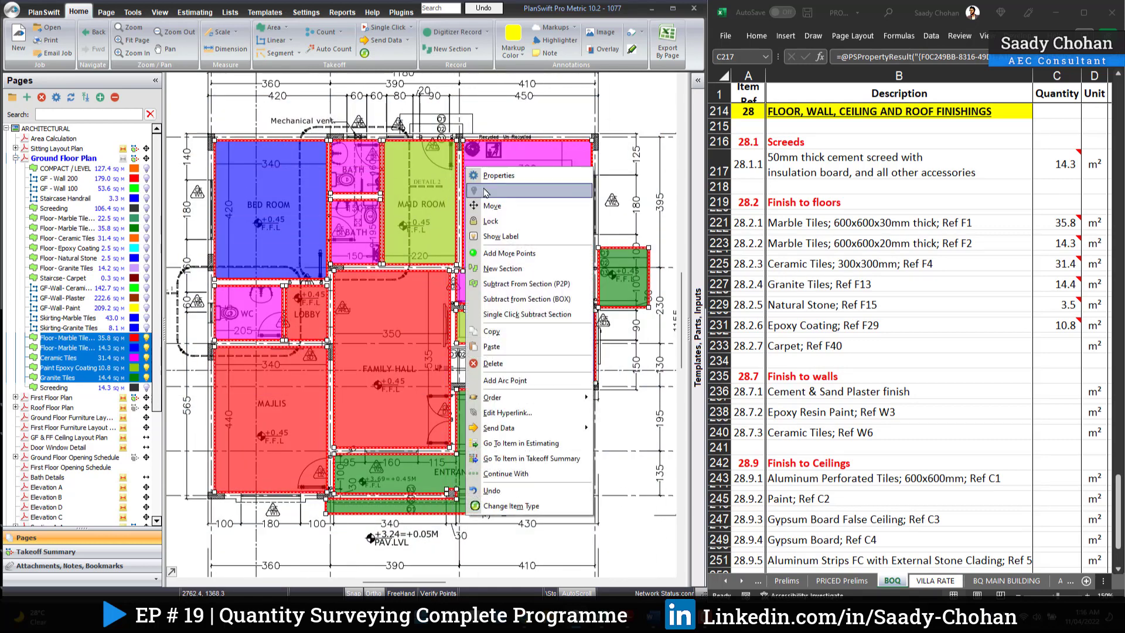
{"action": "key", "text": "Escape"}
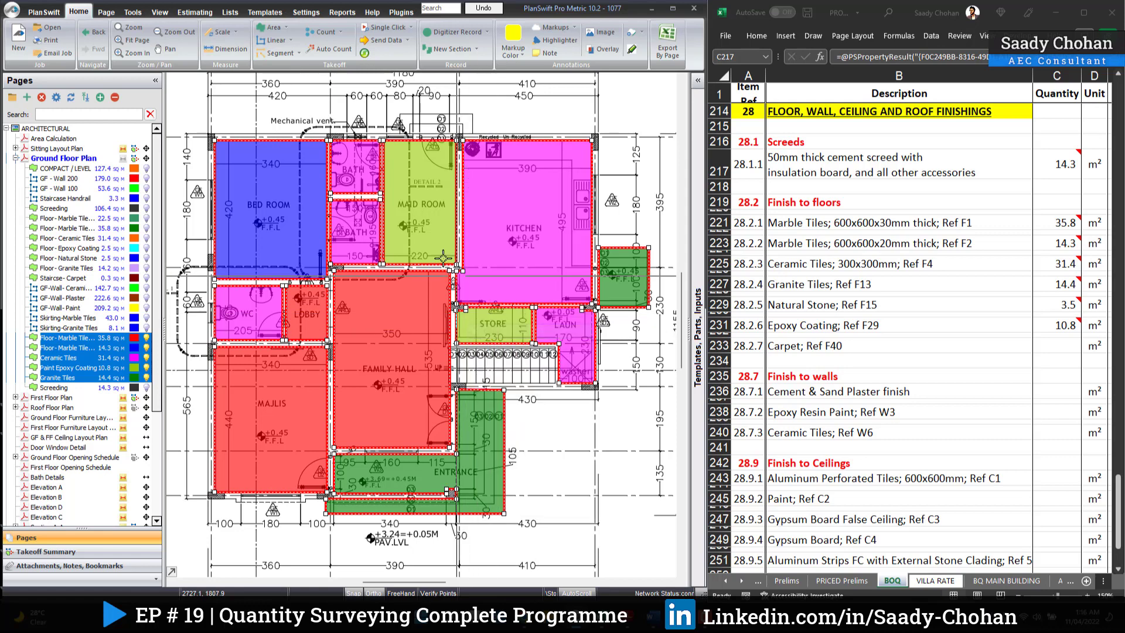
{"action": "scroll", "coordinate": [395, 173], "scroll_direction": "down", "scroll_amount": 1}
{"action": "left_click_drag", "start_coordinate": [394, 173], "coordinate": [331, 189]}
{"action": "right_click", "coordinate": [284, 113]}
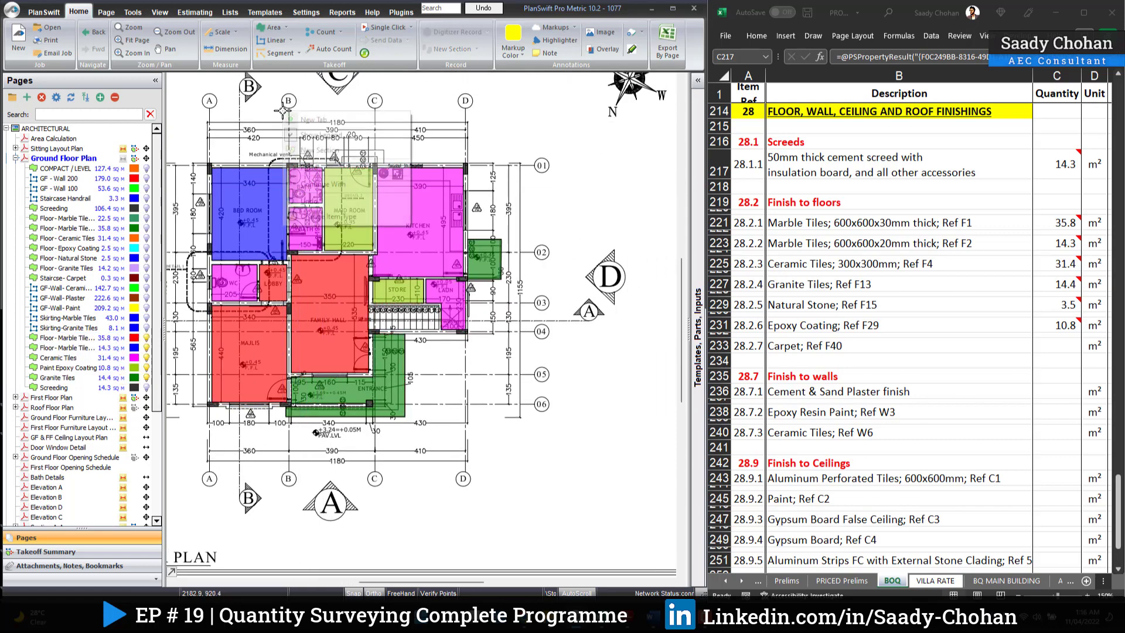
{"action": "left_click", "coordinate": [323, 167]}
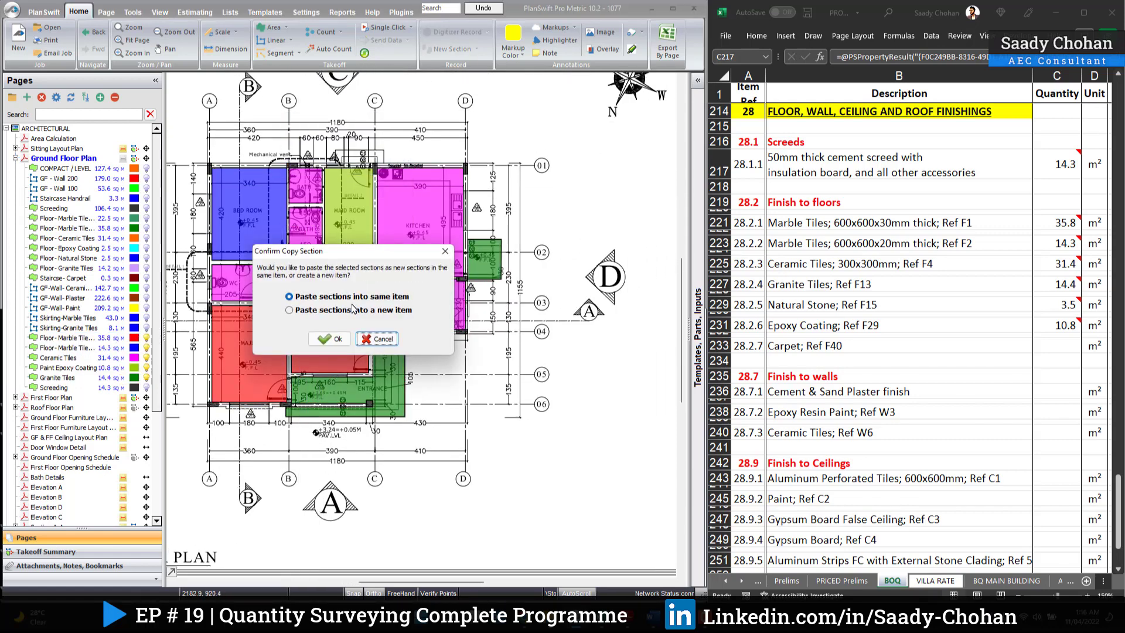
{"action": "left_click", "coordinate": [329, 339]}
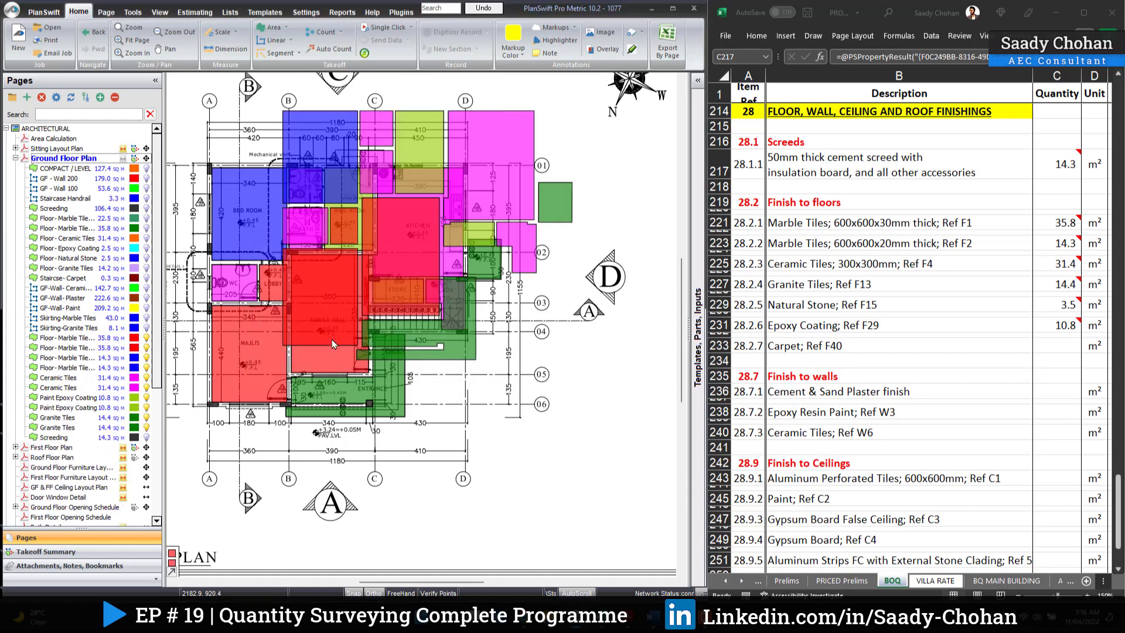
Hide the surplus floor finish takeoffs on the Ground Floor Plan so only one pasted copy of each finish is displayed
{"action": "left_click", "coordinate": [150, 387]}
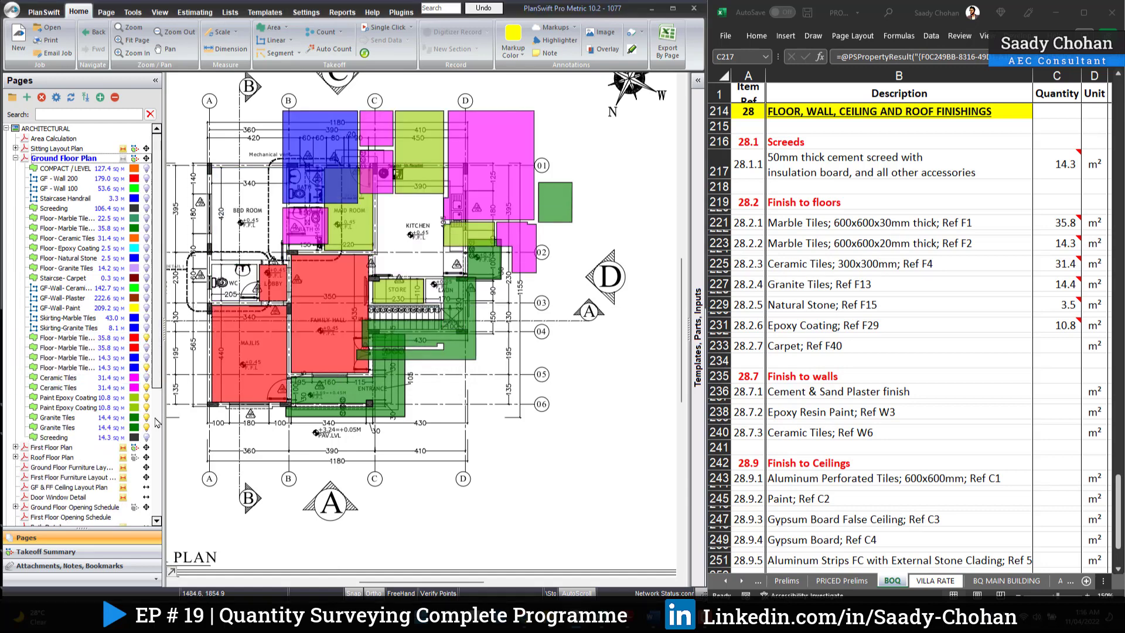
{"action": "left_click", "coordinate": [148, 407]}
{"action": "left_click", "coordinate": [147, 409]}
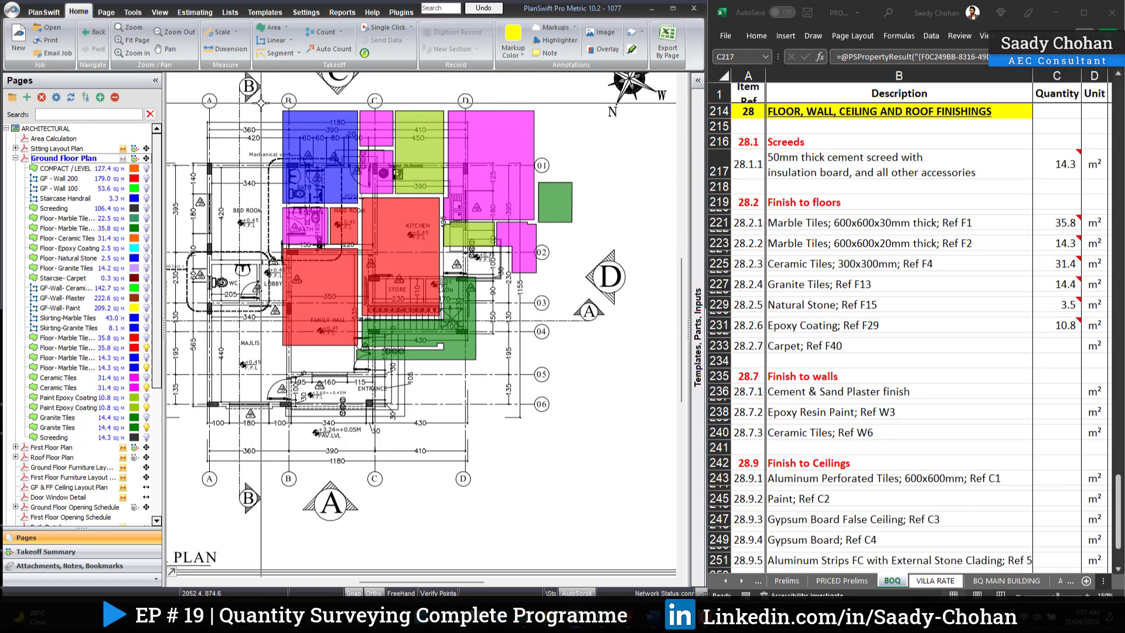
Change all sections of the pasted 30 mm marble tile item to the Screeding 00 takeoff and delete the original item
{"action": "scroll", "coordinate": [252, 117], "scroll_direction": "up", "scroll_amount": 2}
{"action": "left_click", "coordinate": [249, 192]}
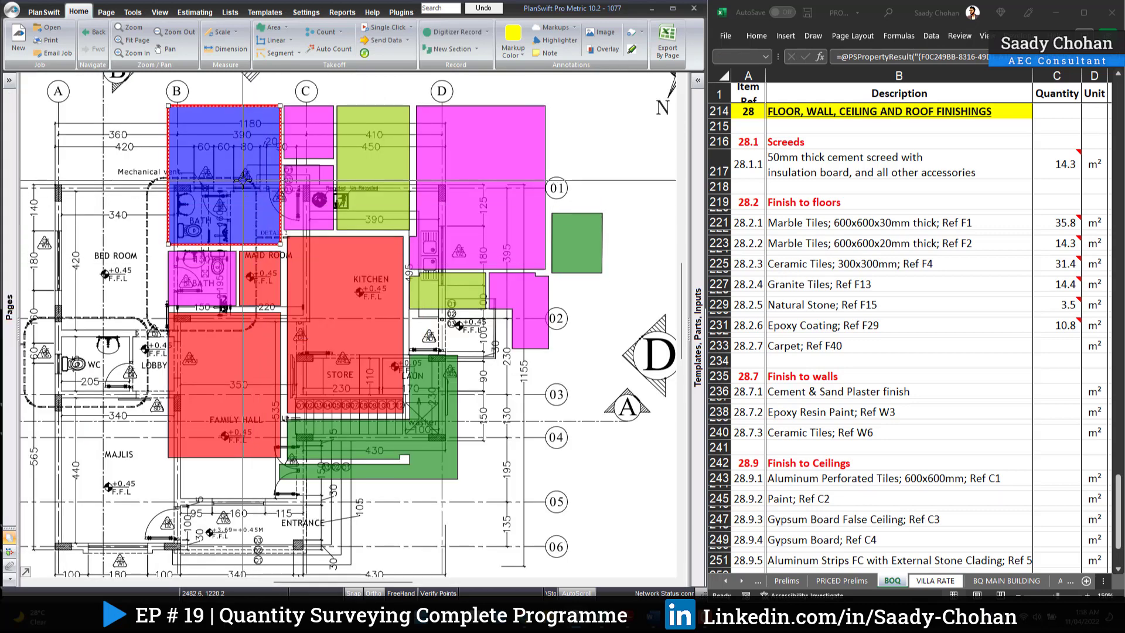
{"action": "left_click", "coordinate": [291, 295]}
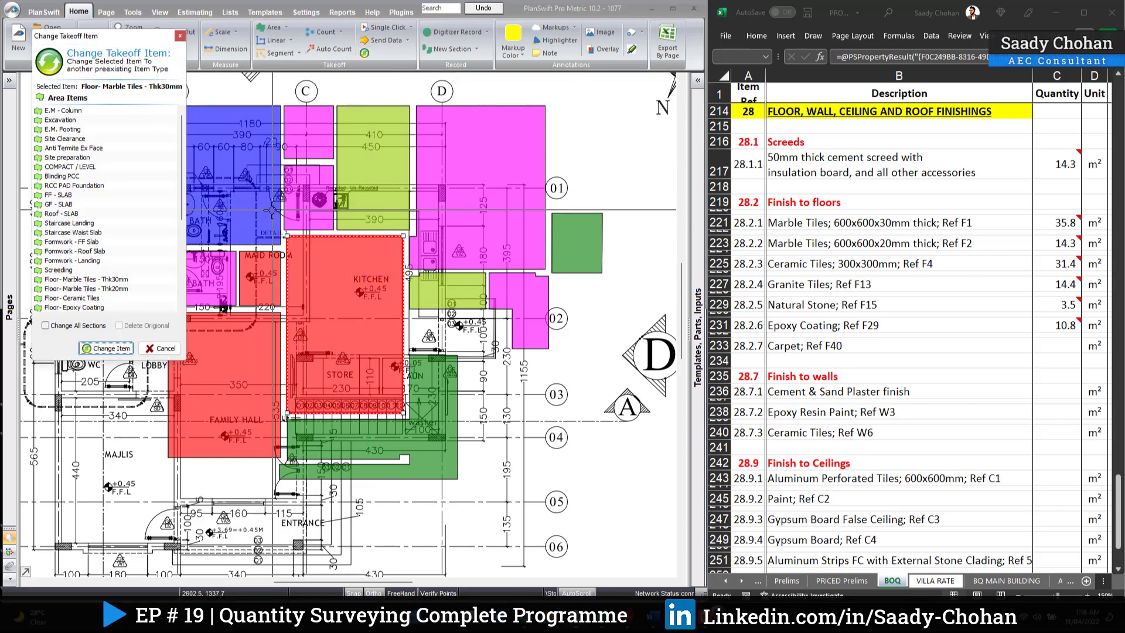
{"action": "scroll", "coordinate": [117, 252], "scroll_direction": "down", "scroll_amount": 5}
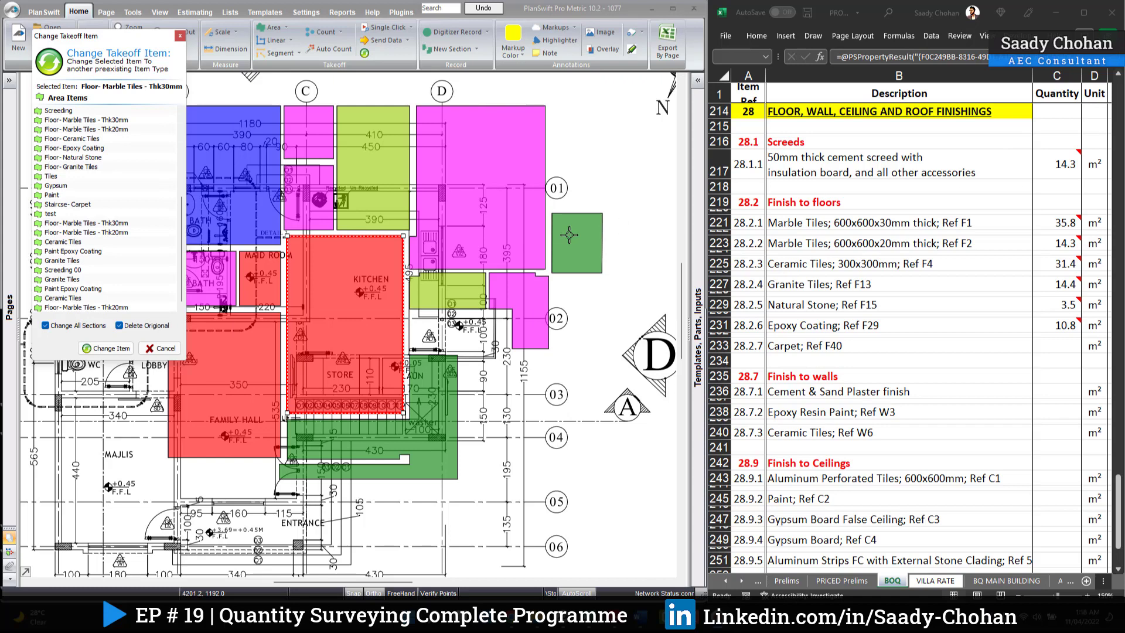
{"action": "left_click", "coordinate": [106, 348]}
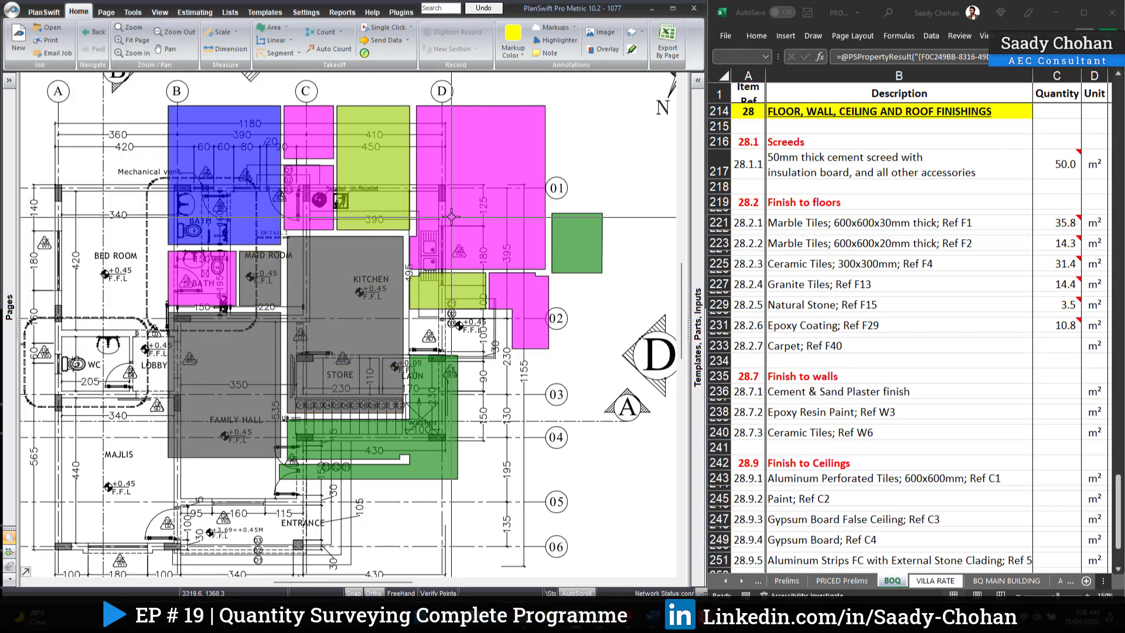
Change all sections of the pasted ceramic, granite, epoxy and 20 mm marble items to Screeding 00, deleting the originals
{"action": "left_click", "coordinate": [472, 187]}
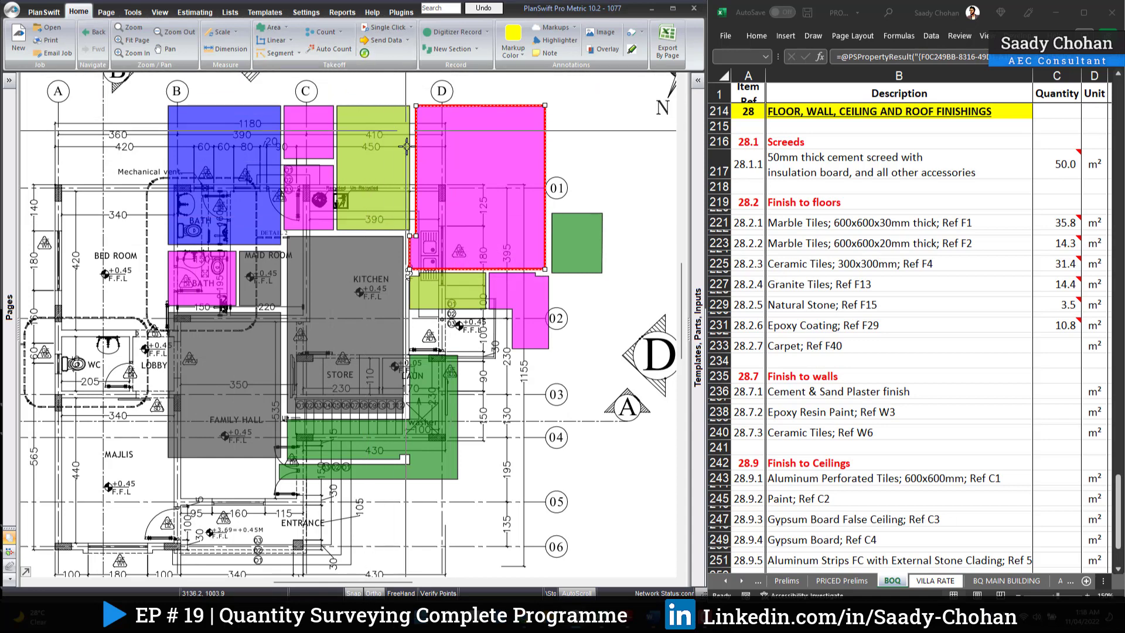
{"action": "scroll", "coordinate": [97, 300], "scroll_direction": "down", "scroll_amount": 4}
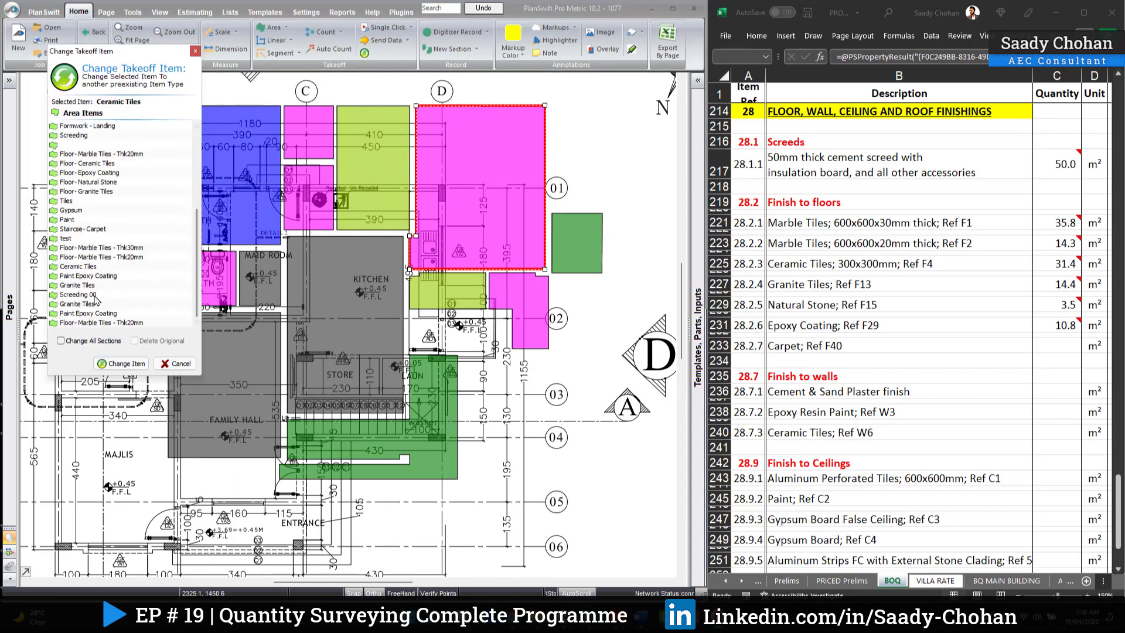
{"action": "left_click", "coordinate": [130, 367]}
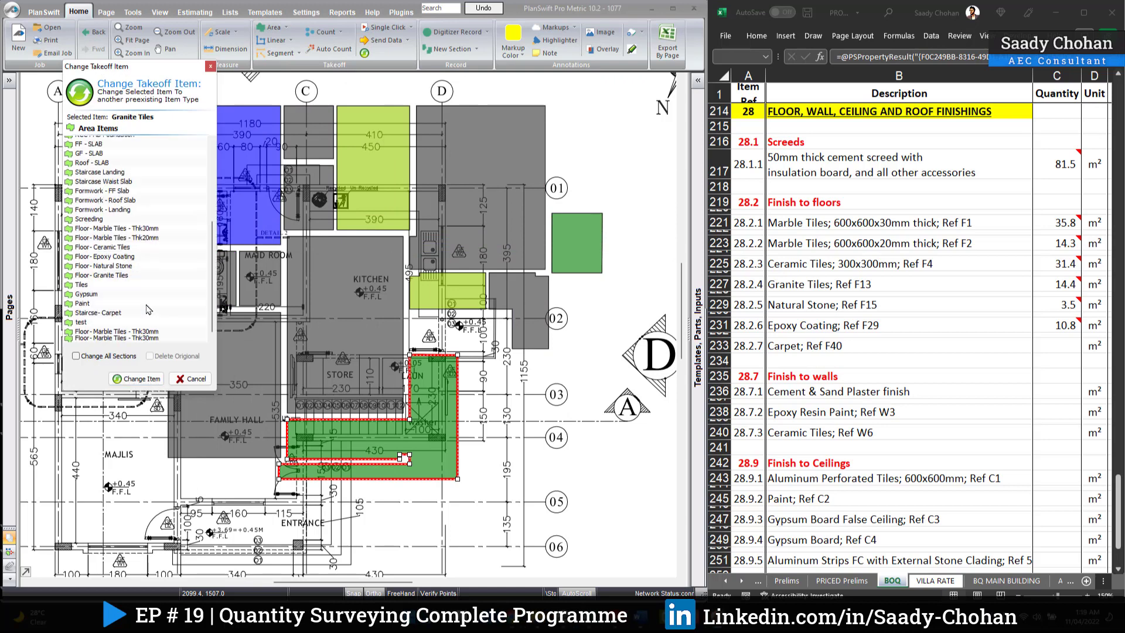
{"action": "left_click", "coordinate": [150, 356]}
{"action": "left_click", "coordinate": [139, 379]}
{"action": "scroll", "coordinate": [152, 264], "scroll_direction": "down", "scroll_amount": 3}
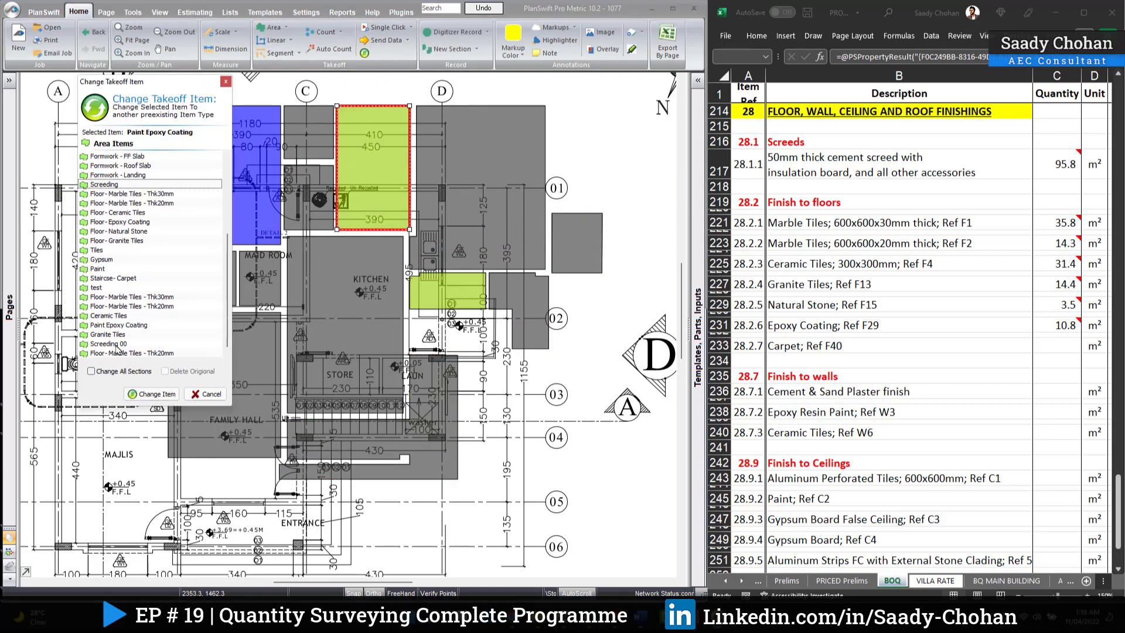
{"action": "left_click", "coordinate": [175, 393]}
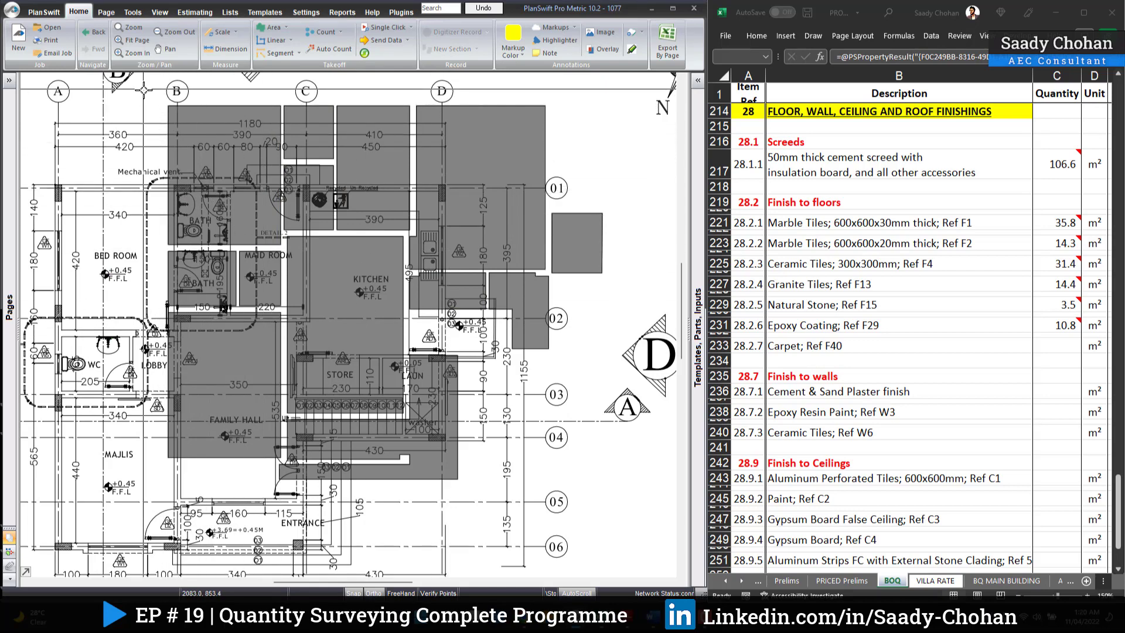
Select all the screeding sections and move them together onto their rooms, aligned at the Bed Room's inner wall corner
{"action": "key", "text": "ctrl+a"}
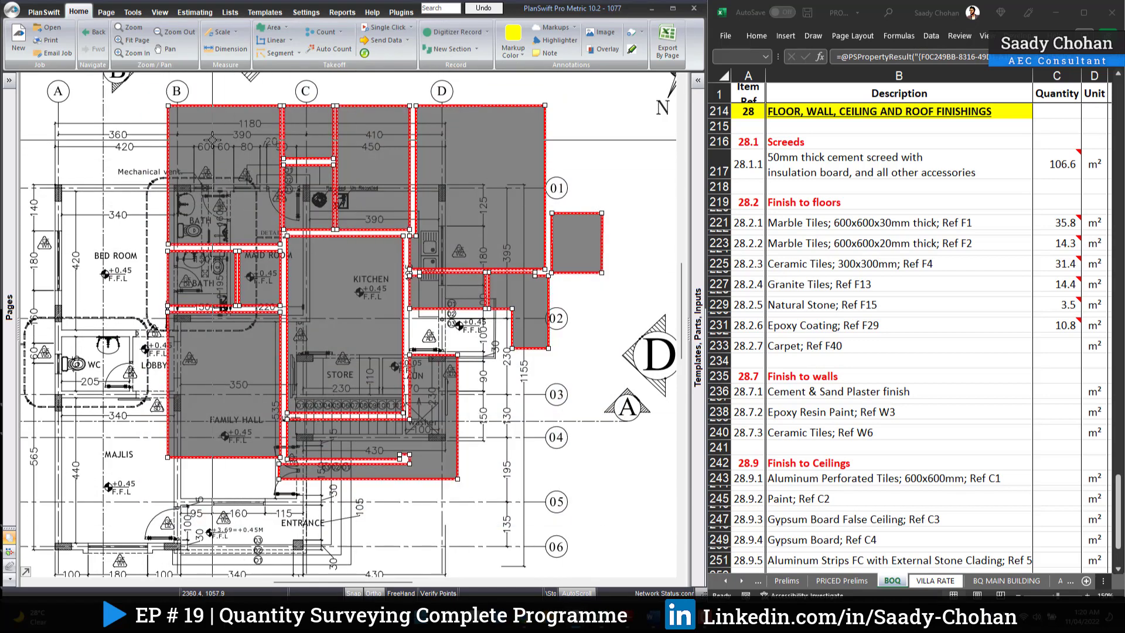
{"action": "right_click", "coordinate": [212, 139]}
{"action": "left_click", "coordinate": [240, 179]}
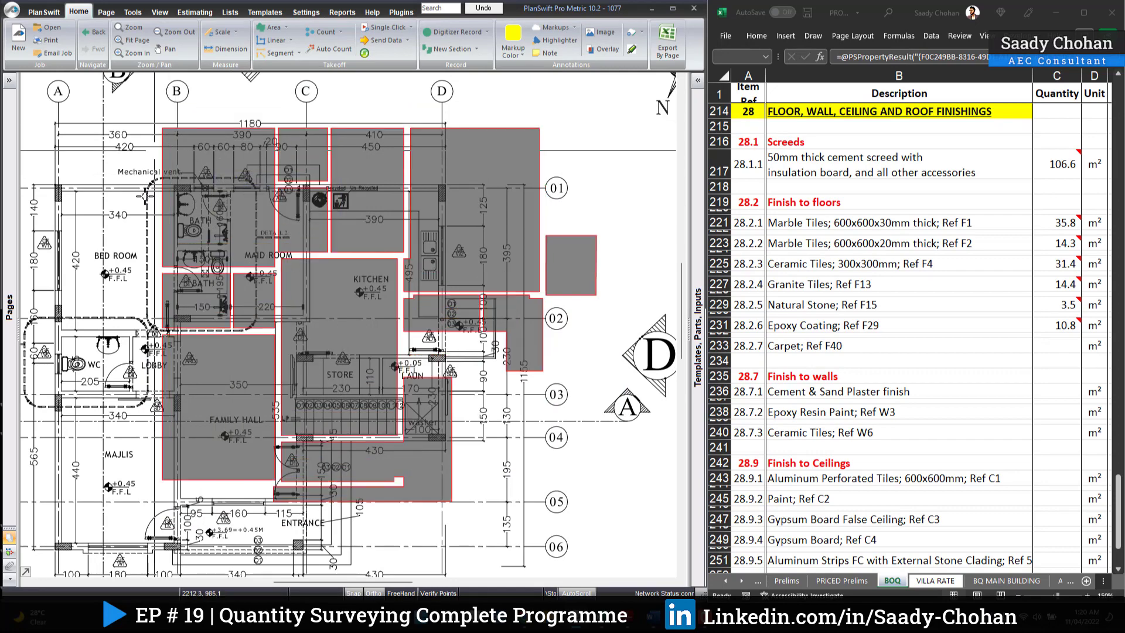
{"action": "scroll", "coordinate": [145, 195], "scroll_direction": "up", "scroll_amount": 6}
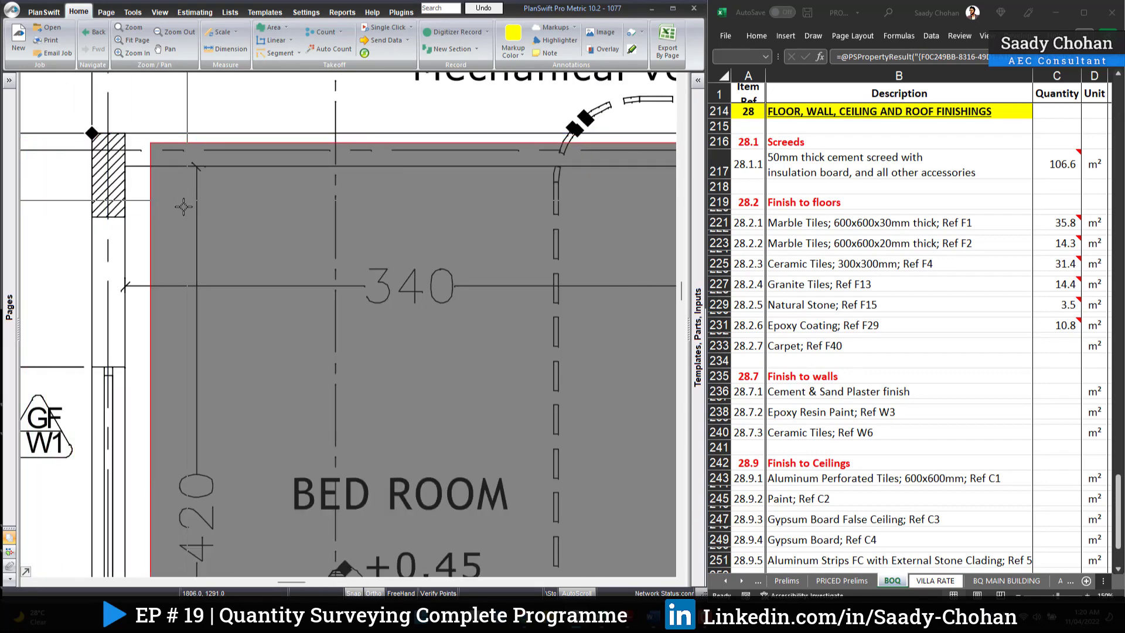
{"action": "scroll", "coordinate": [183, 207], "scroll_direction": "up", "scroll_amount": 2}
{"action": "left_click", "coordinate": [152, 234]}
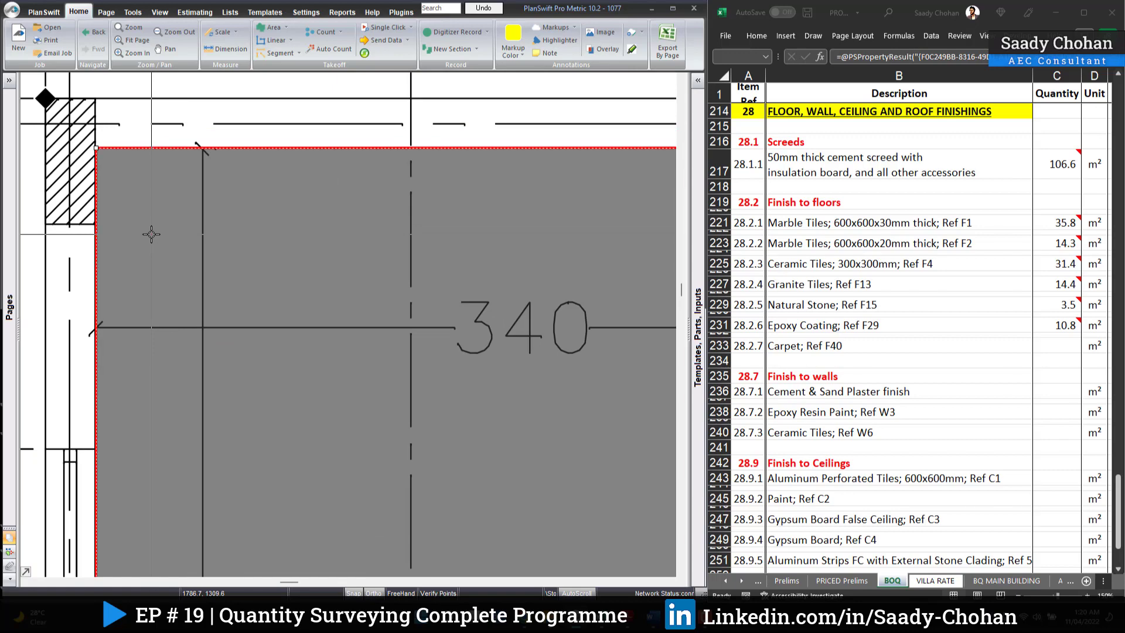
{"action": "scroll", "coordinate": [144, 112], "scroll_direction": "down", "scroll_amount": 8}
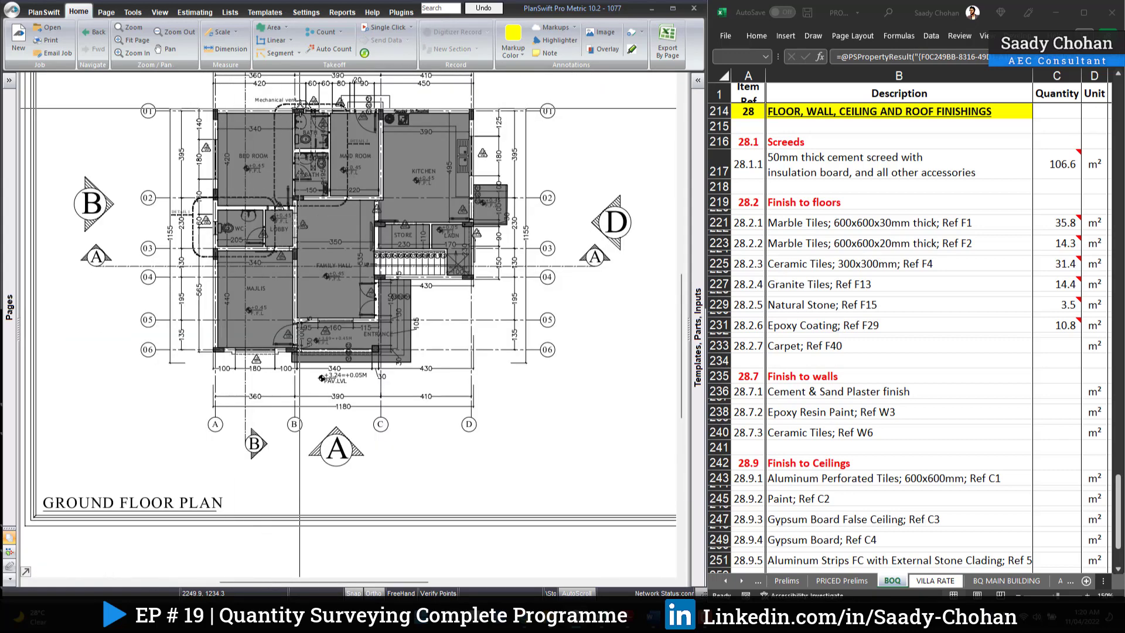
{"action": "left_click", "coordinate": [463, 102]}
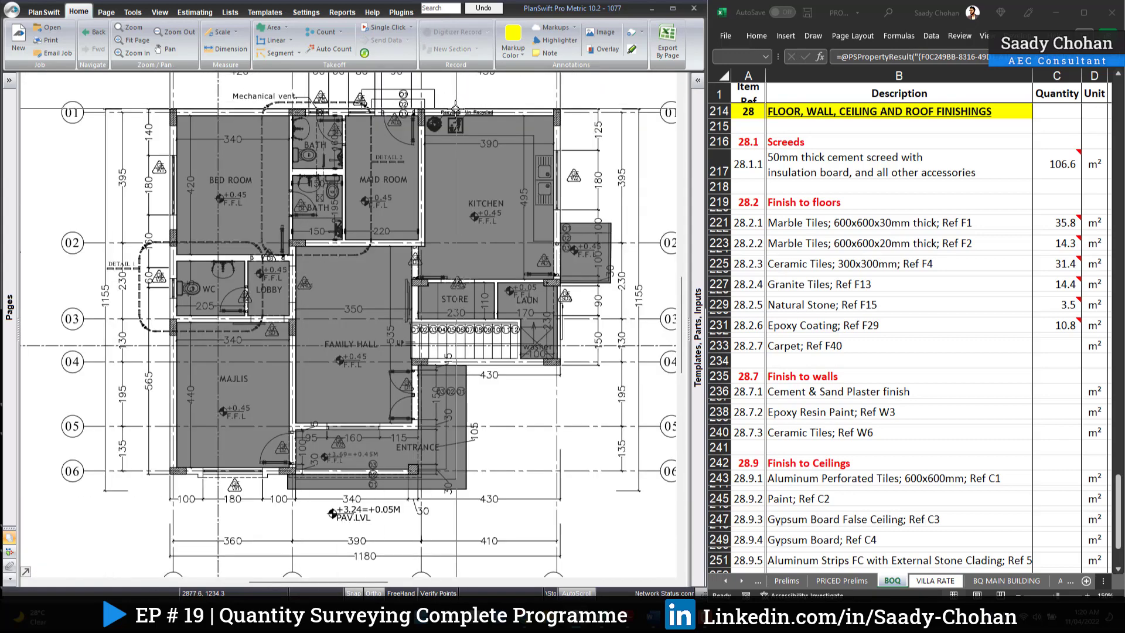
{"action": "left_click_drag", "start_coordinate": [463, 102], "coordinate": [458, 140]}
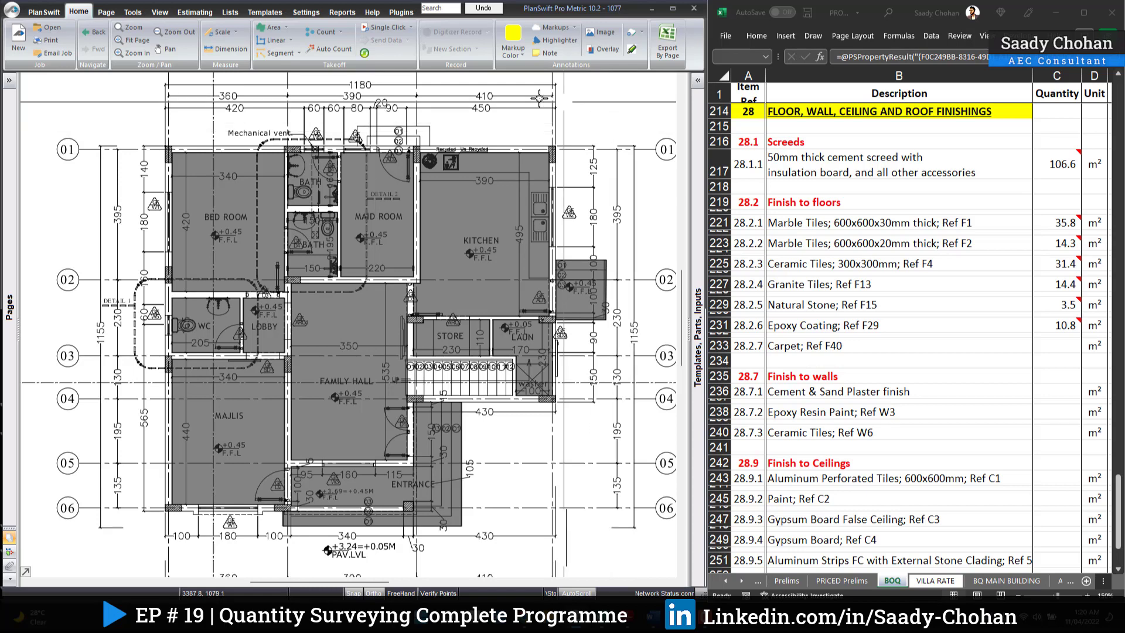
{"action": "left_click_drag", "start_coordinate": [374, 112], "coordinate": [357, 117]}
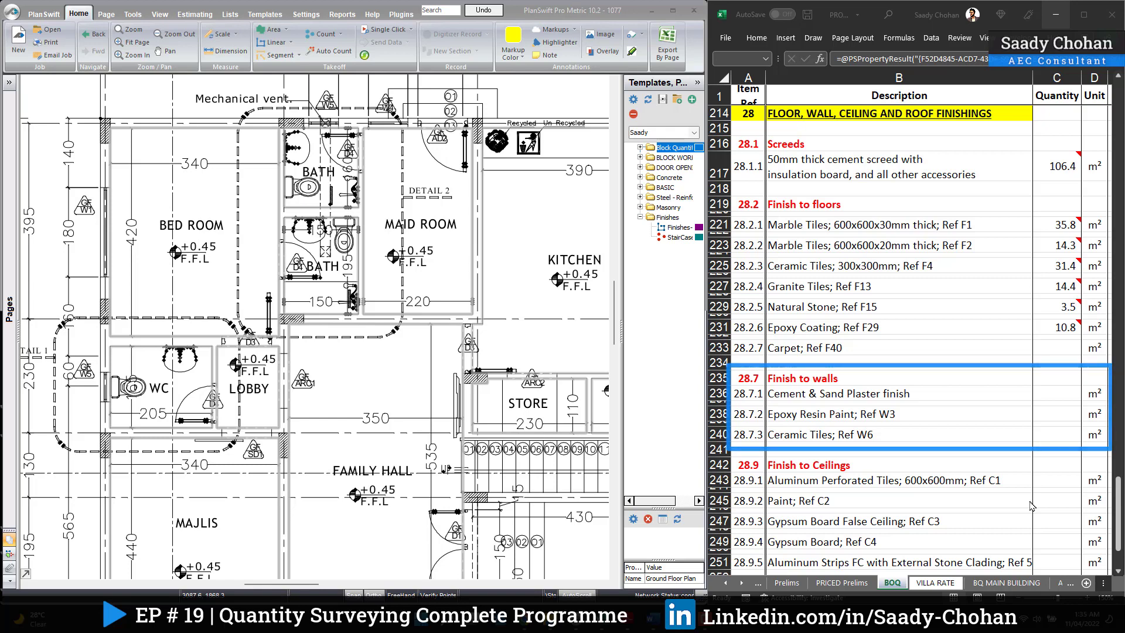
Create a red Plaster takeoff from the Finishes template and outline the Bed Room, Maid Room, Lobby, Family Hall, Majlis and Store walls
{"action": "double_click", "coordinate": [679, 227]}
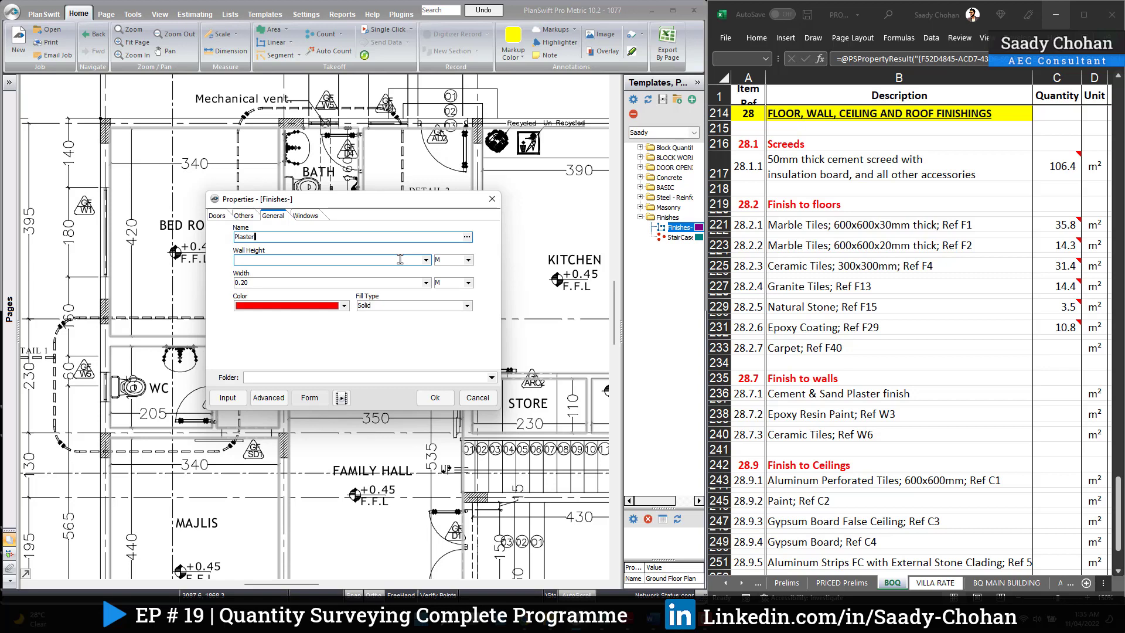
{"action": "key", "text": "Return"}
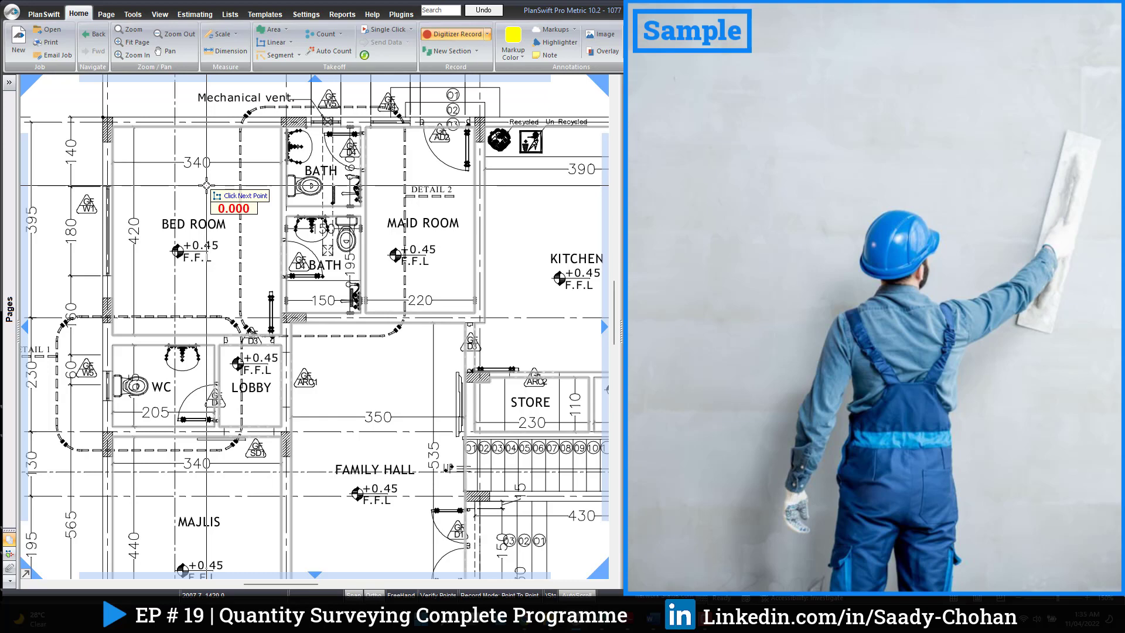
{"action": "left_click_drag", "start_coordinate": [112, 118], "coordinate": [282, 326]}
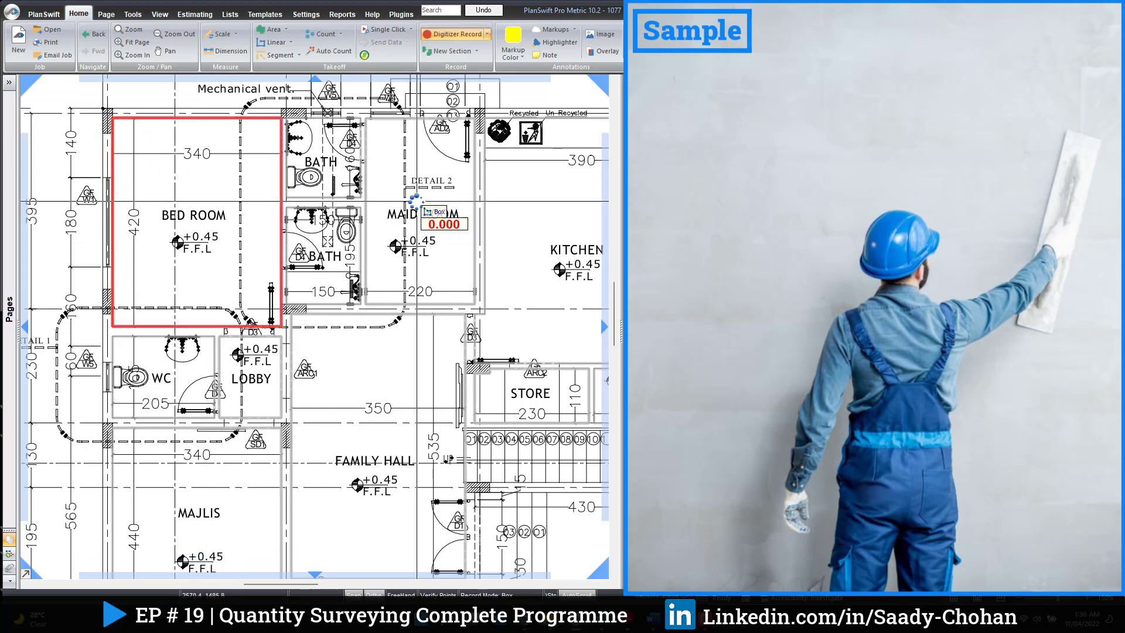
{"action": "left_click_drag", "start_coordinate": [366, 119], "coordinate": [475, 303]}
{"action": "key", "text": "Escape"}
{"action": "left_click_drag", "start_coordinate": [219, 336], "coordinate": [282, 418]}
{"action": "left_click_drag", "start_coordinate": [276, 203], "coordinate": [449, 468]}
{"action": "left_click_drag", "start_coordinate": [96, 317], "coordinate": [265, 535]}
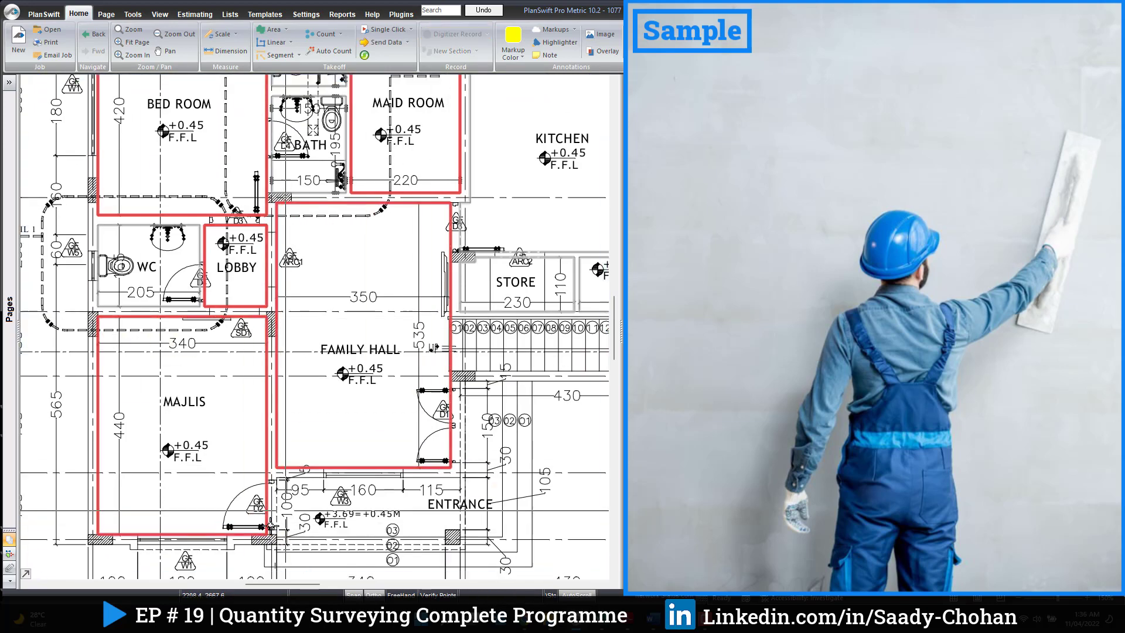
{"action": "left_click_drag", "start_coordinate": [351, 251], "coordinate": [460, 305]}
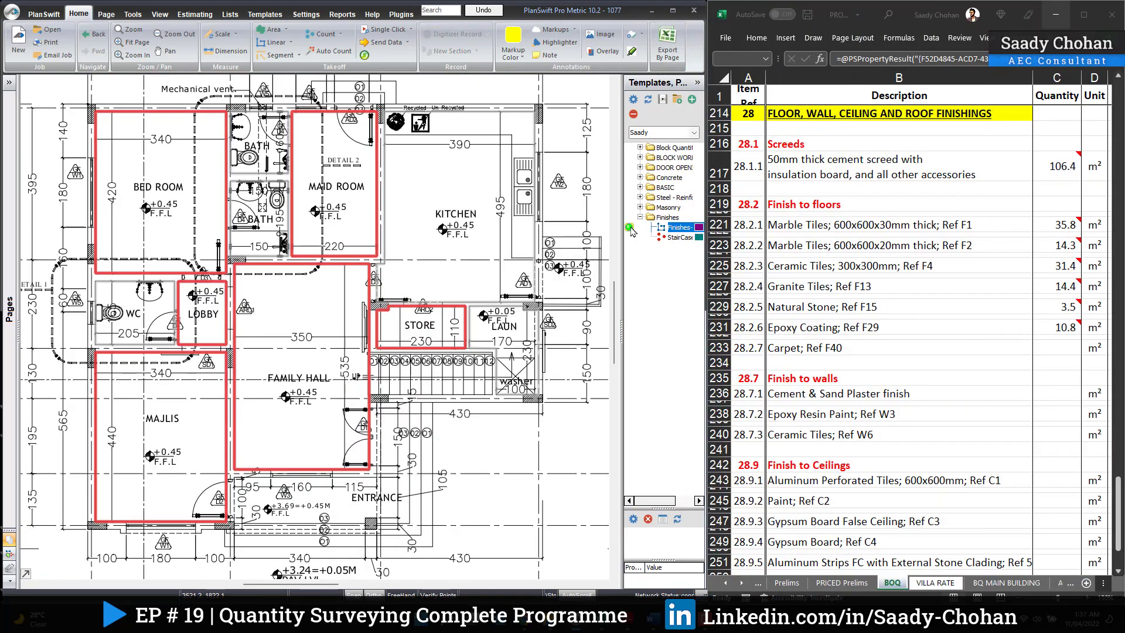
Create a yellow Paint takeoff from the Finishes template and trace the same walls of the Store, Maid Room and other plastered rooms
{"action": "left_click", "coordinate": [630, 229]}
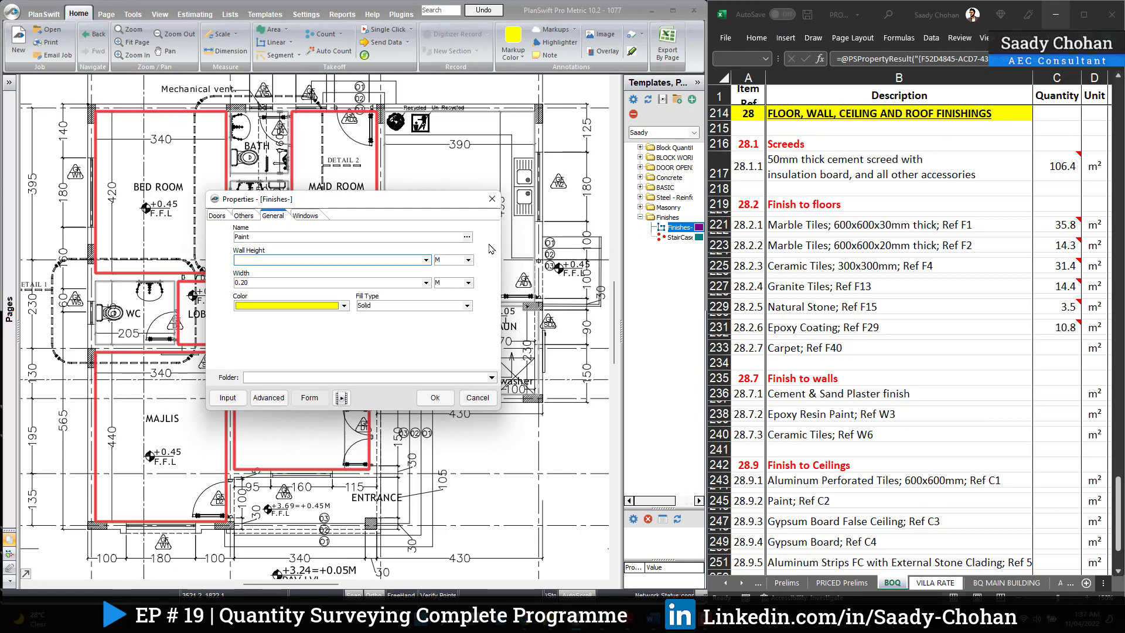
{"action": "left_click", "coordinate": [435, 398]}
{"action": "left_click", "coordinate": [376, 311]}
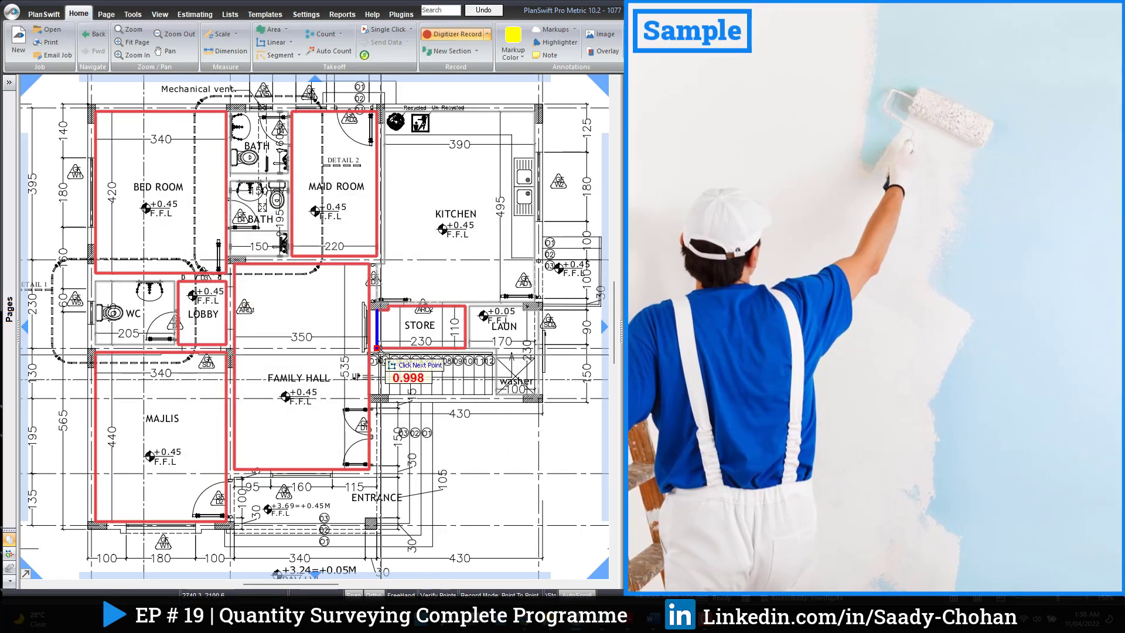
{"action": "left_click", "coordinate": [376, 348]}
{"action": "left_click", "coordinate": [466, 348]}
{"action": "left_click", "coordinate": [466, 306]}
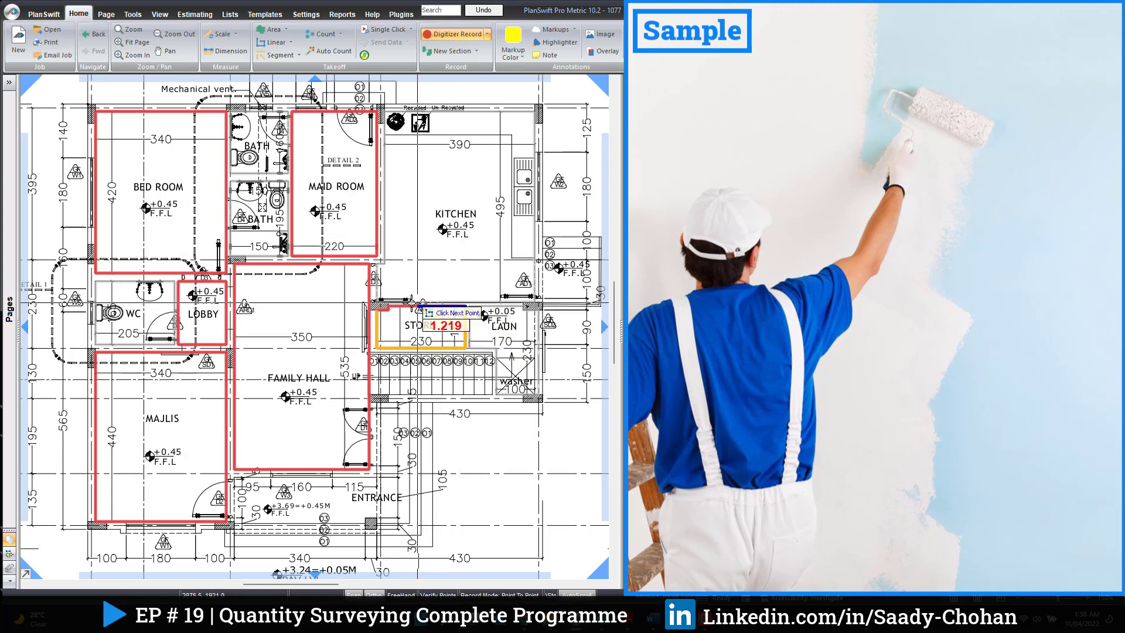
{"action": "left_click", "coordinate": [378, 306]}
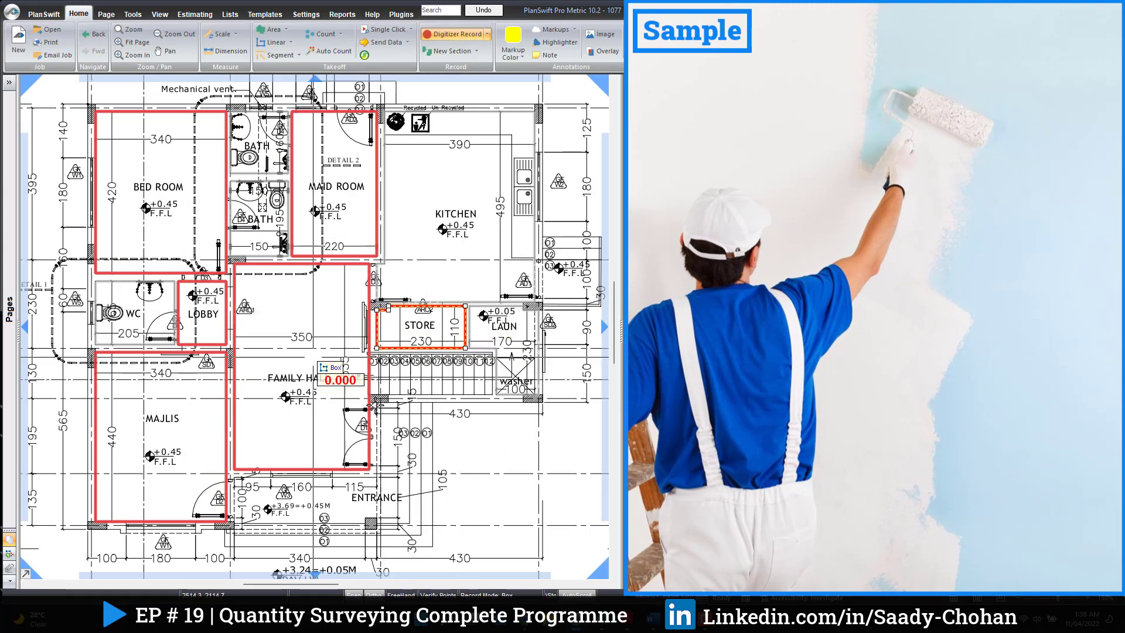
{"action": "left_click", "coordinate": [376, 112]}
{"action": "key", "text": "Escape"}
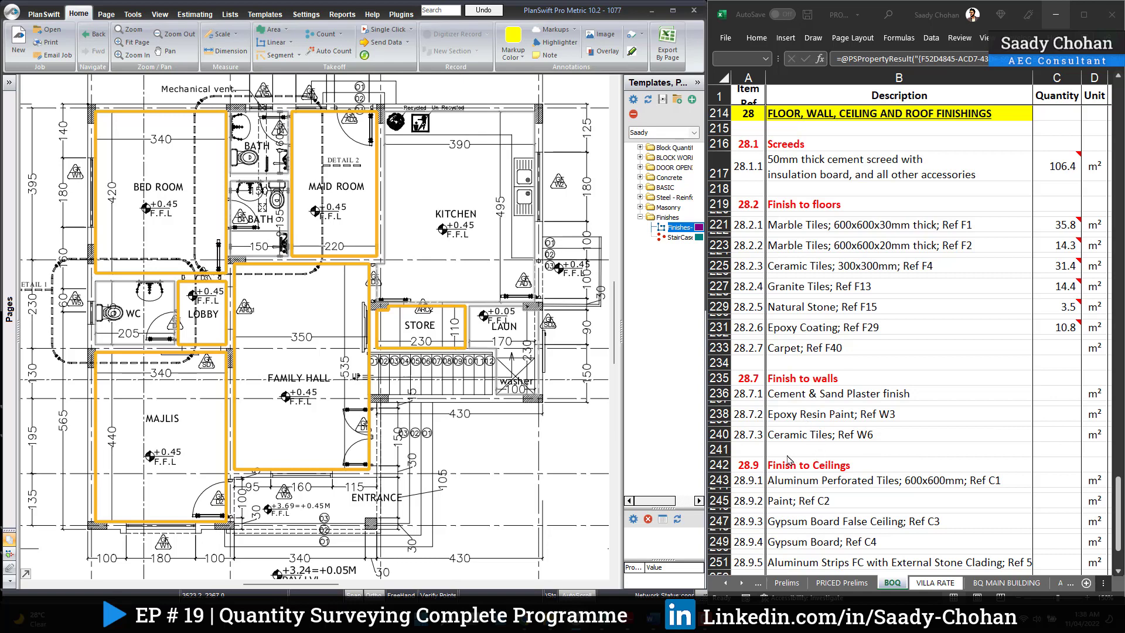
Create a blue Wall Tiles takeoff from the Finishes template and outline the walls of both Baths and the WC
{"action": "left_click", "coordinate": [629, 227]}
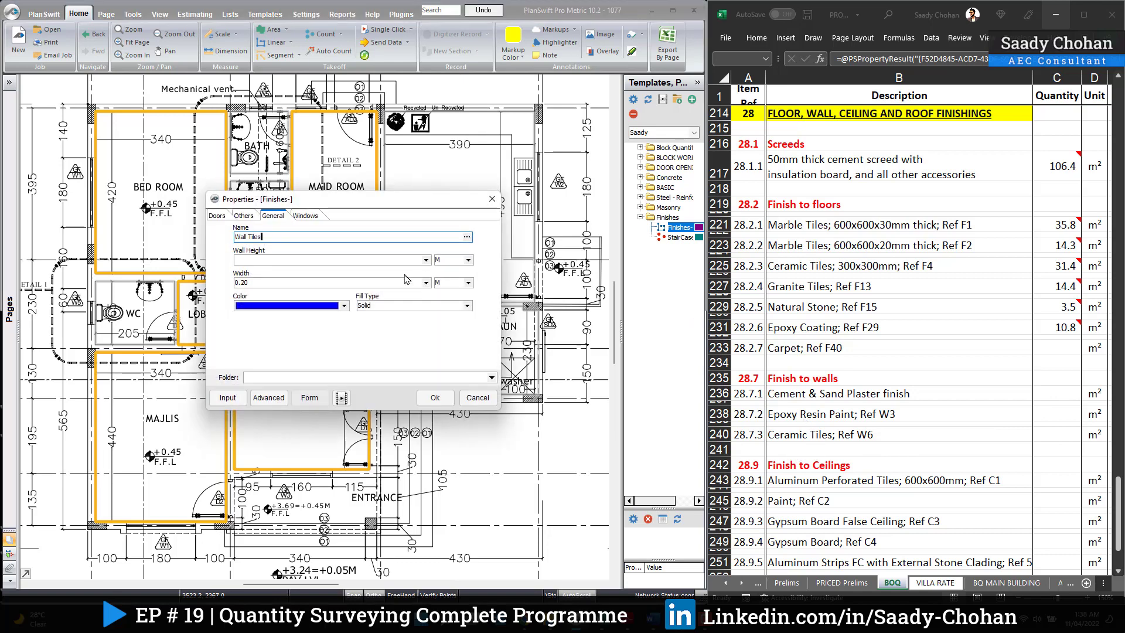
{"action": "key", "text": "Tab"}
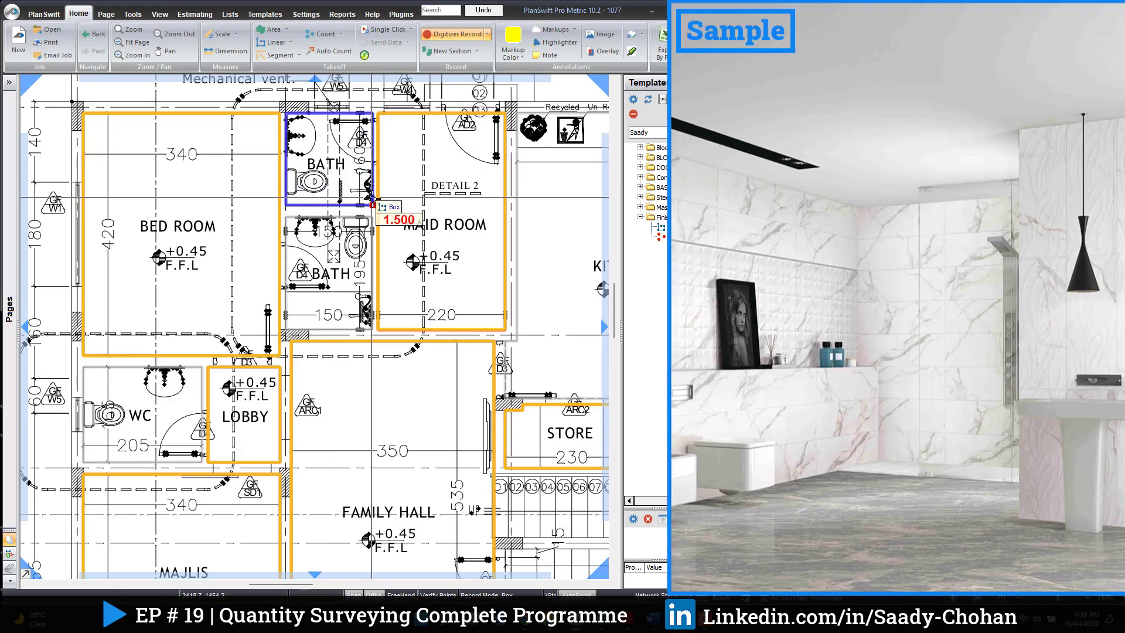
{"action": "left_click", "coordinate": [287, 217]}
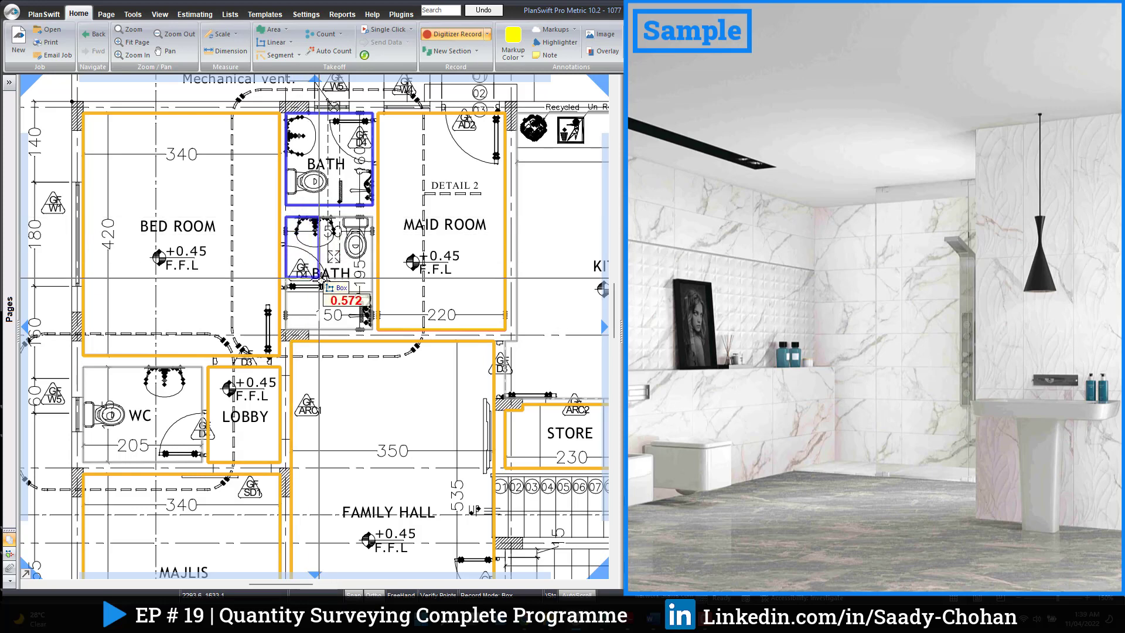
{"action": "left_click", "coordinate": [370, 328]}
{"action": "left_click", "coordinate": [84, 367]}
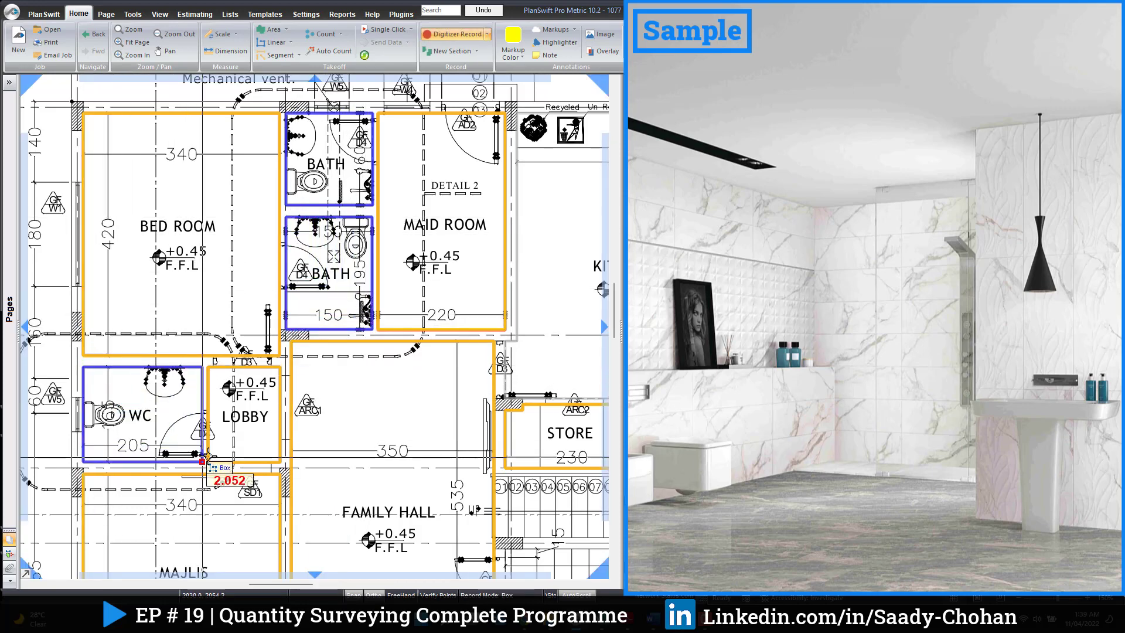
{"action": "left_click", "coordinate": [205, 458]}
Trace the Kitchen and Laundry walls corner by corner with the same blue wall tile takeoff
{"action": "scroll", "coordinate": [206, 458], "scroll_direction": "down", "scroll_amount": 2}
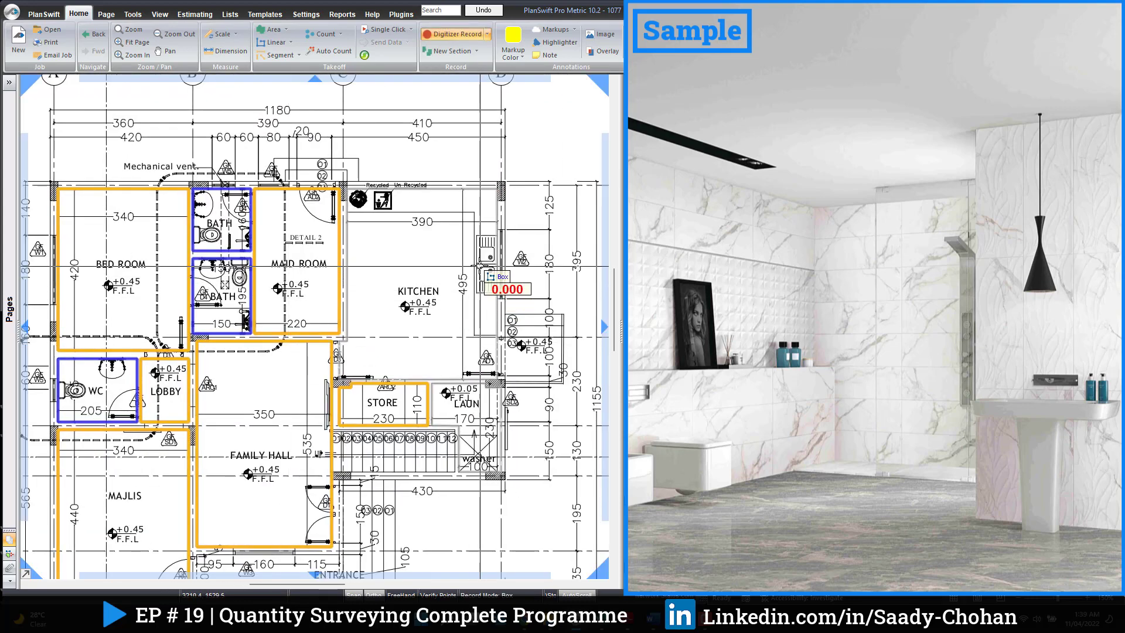
{"action": "scroll", "coordinate": [482, 270], "scroll_direction": "up", "scroll_amount": 2}
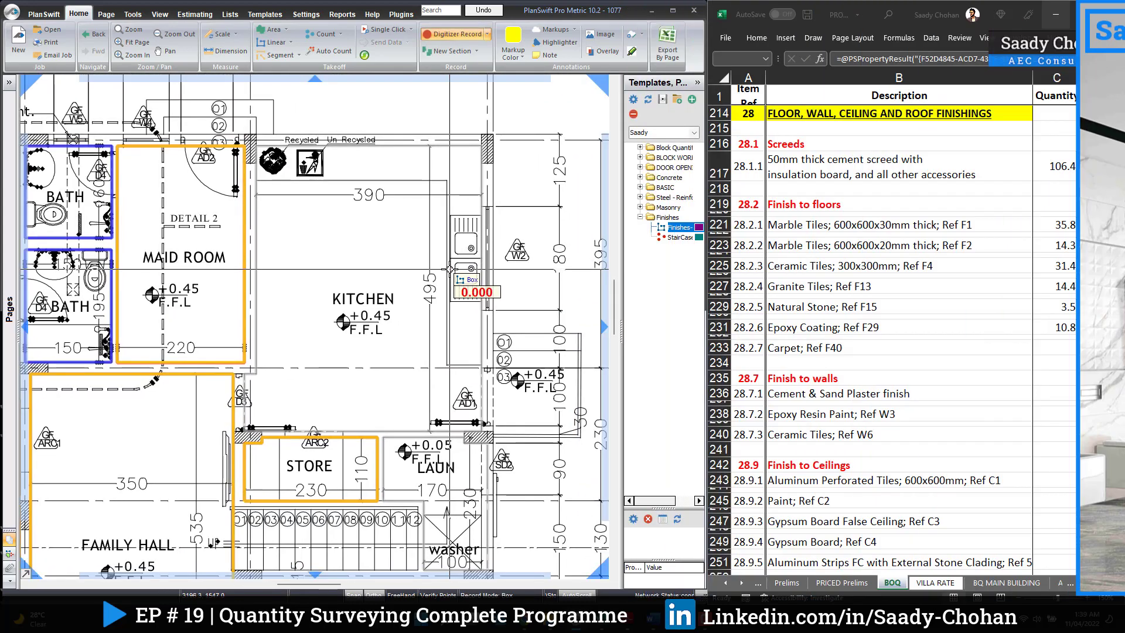
{"action": "left_click", "coordinate": [245, 430]}
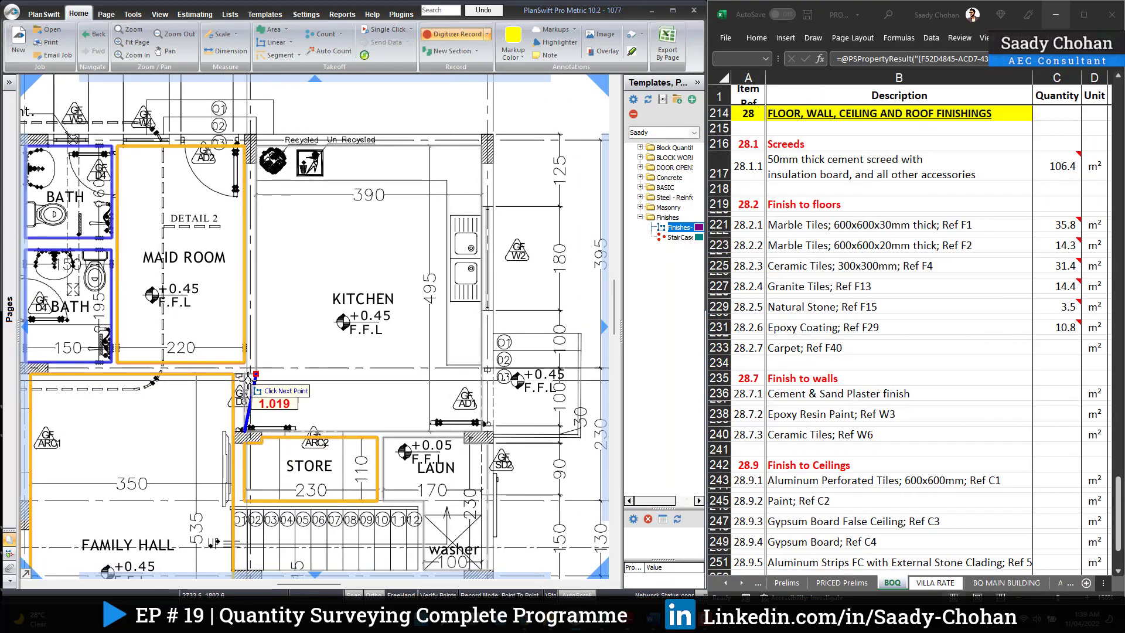
{"action": "left_click", "coordinate": [245, 374]}
{"action": "left_click", "coordinate": [256, 373]}
{"action": "left_click", "coordinate": [256, 146]}
{"action": "left_click", "coordinate": [483, 146]}
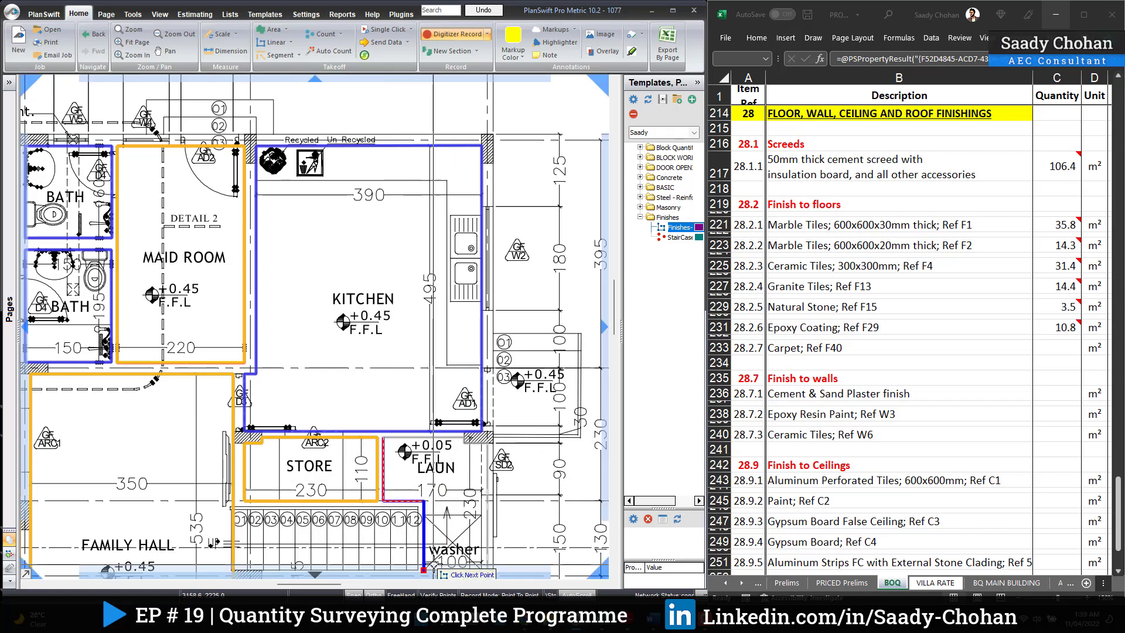
{"action": "right_click", "coordinate": [409, 428]}
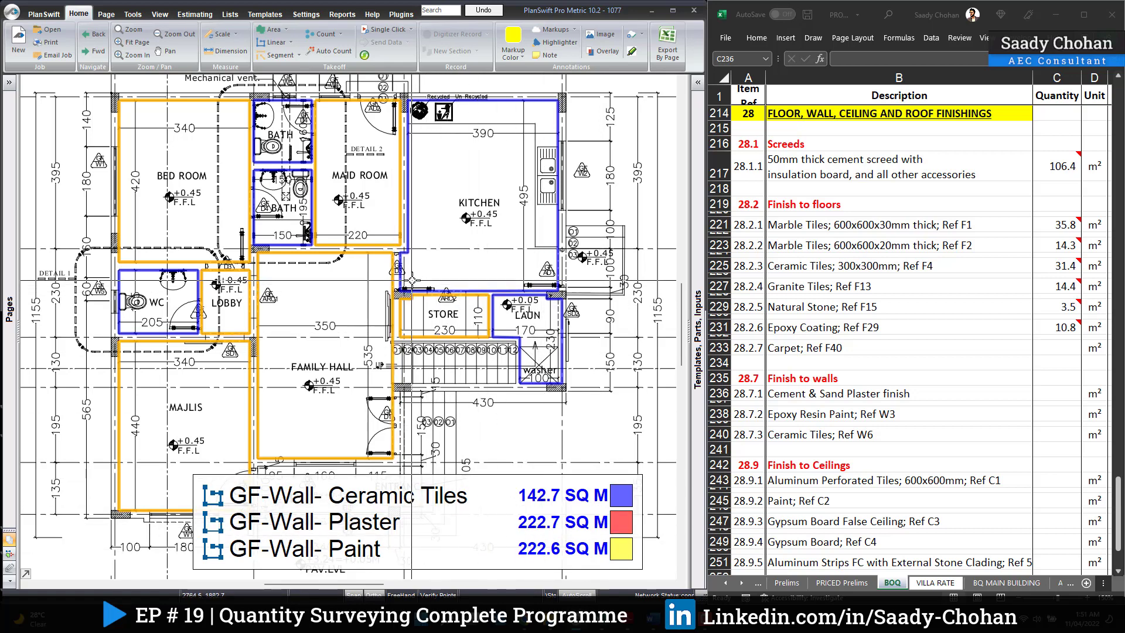
Look at the wall finishes measured on the first floor plan and return to the ground floor plan
{"action": "left_click", "coordinate": [95, 51]}
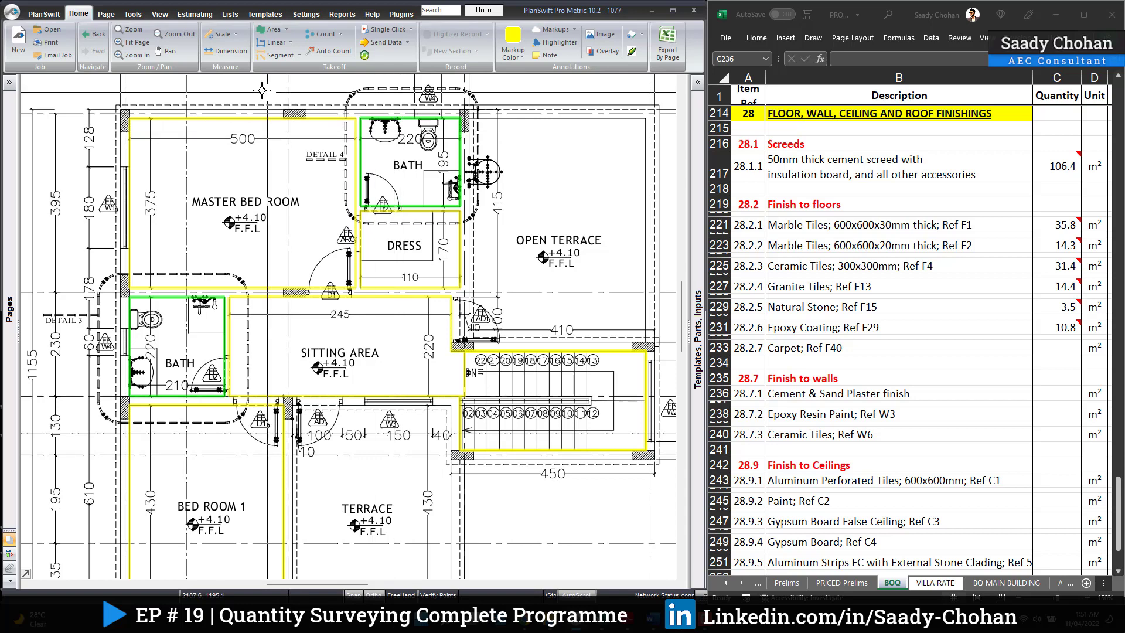
{"action": "left_click", "coordinate": [94, 34]}
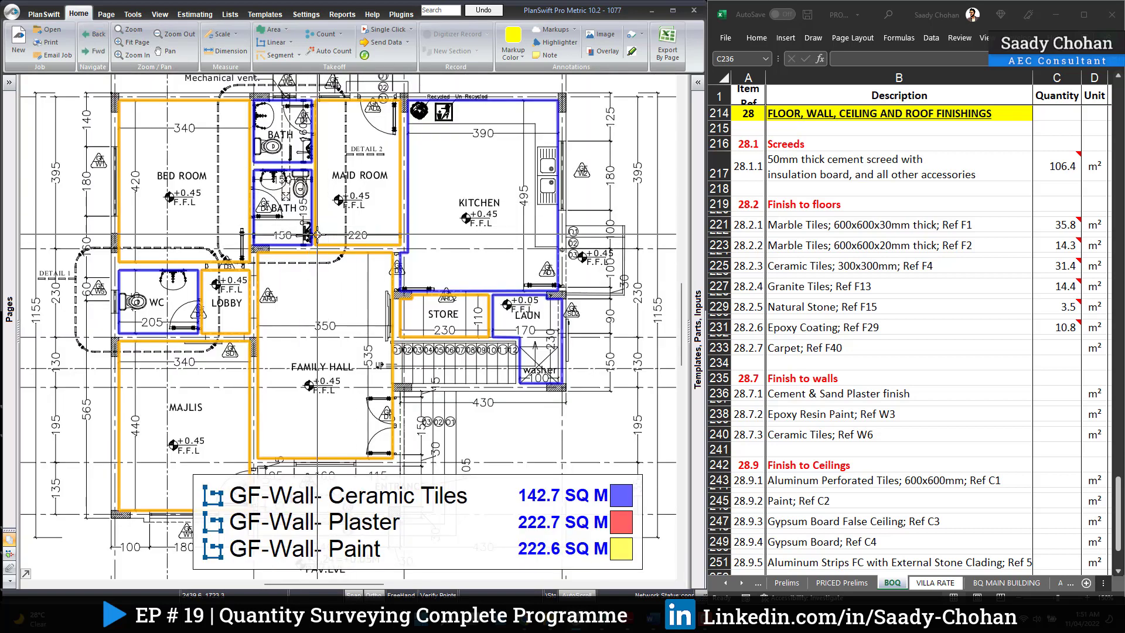
{"action": "mouse_move", "coordinate": [315, 236]}
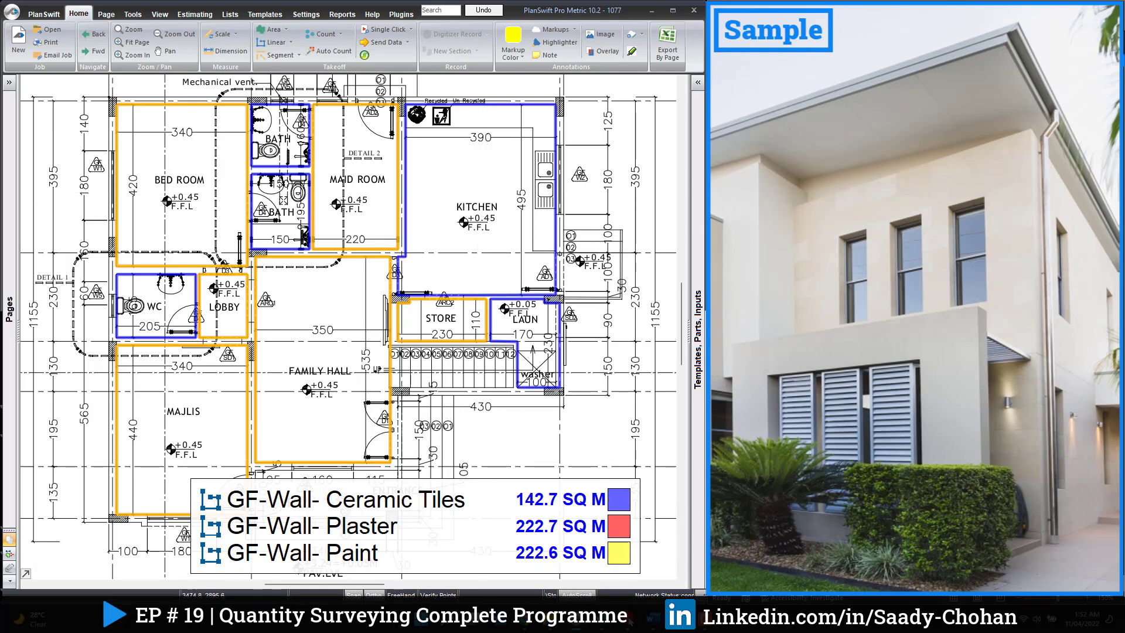
Switch to the NRM 2 PDF in Adobe Reader, go to page 199, rotate it upright and read section 21 Cladding and covering
{"action": "left_click", "coordinate": [631, 625]}
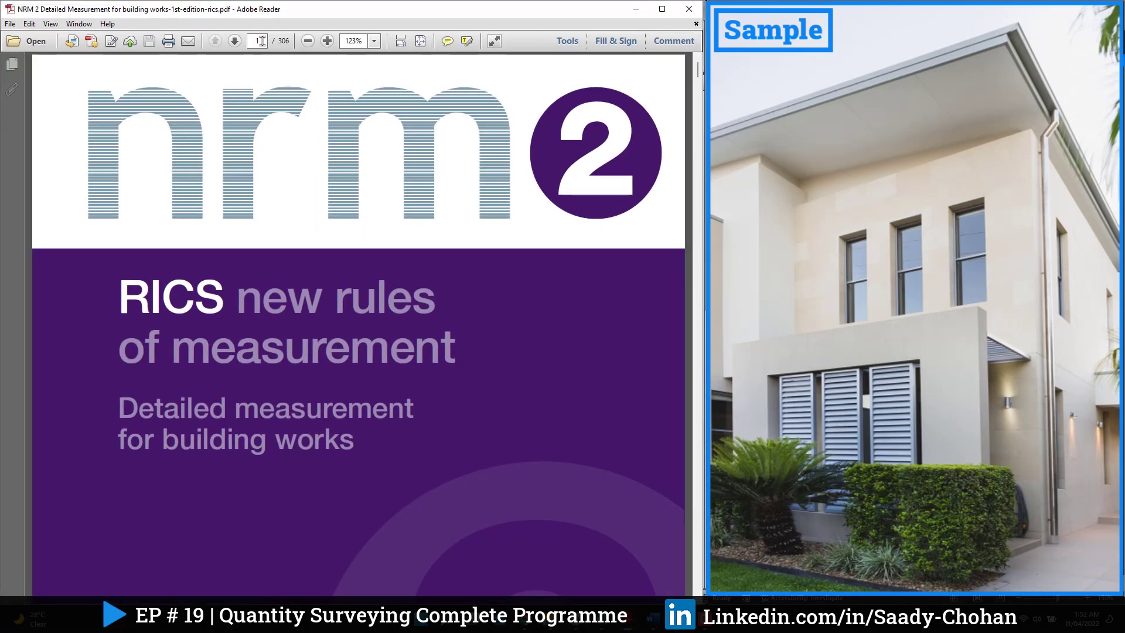
{"action": "type", "text": "199"}
{"action": "key", "text": "Return"}
{"action": "key", "text": "ctrl+shift+plus"}
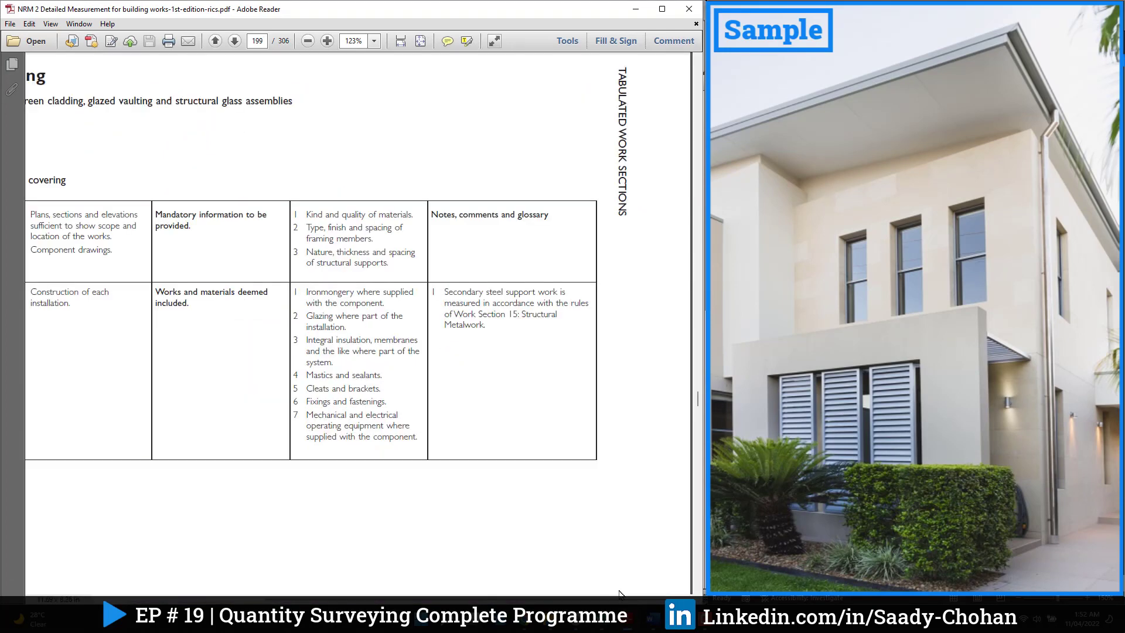
{"action": "left_click_drag", "start_coordinate": [619, 601], "coordinate": [389, 601]}
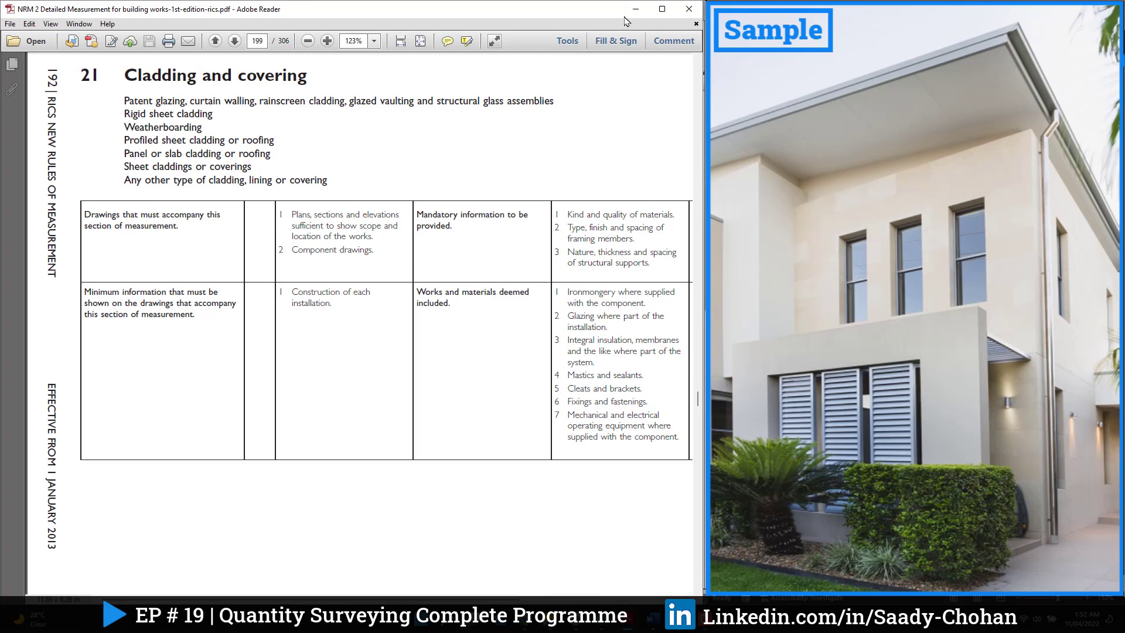
{"action": "left_click", "coordinate": [639, 10]}
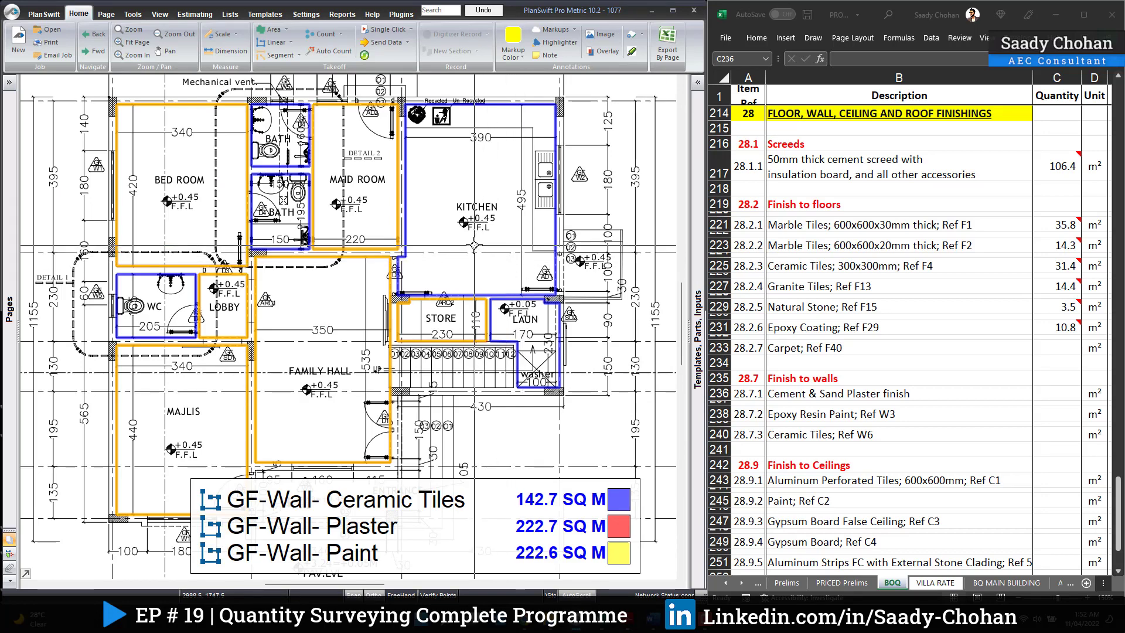
Link the Cement & Sand Plaster finish quantity (28.7.1) in the Excel BOQ to the Qty of GF-Wall- Plaster
{"action": "left_click", "coordinate": [1060, 392]}
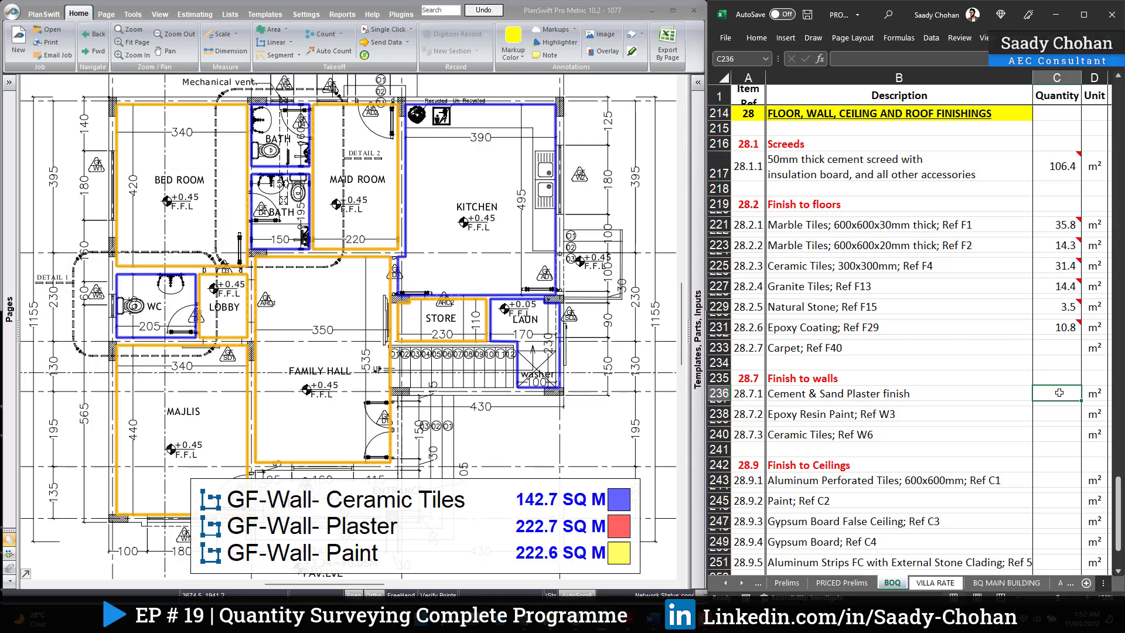
{"action": "right_click", "coordinate": [1059, 393]}
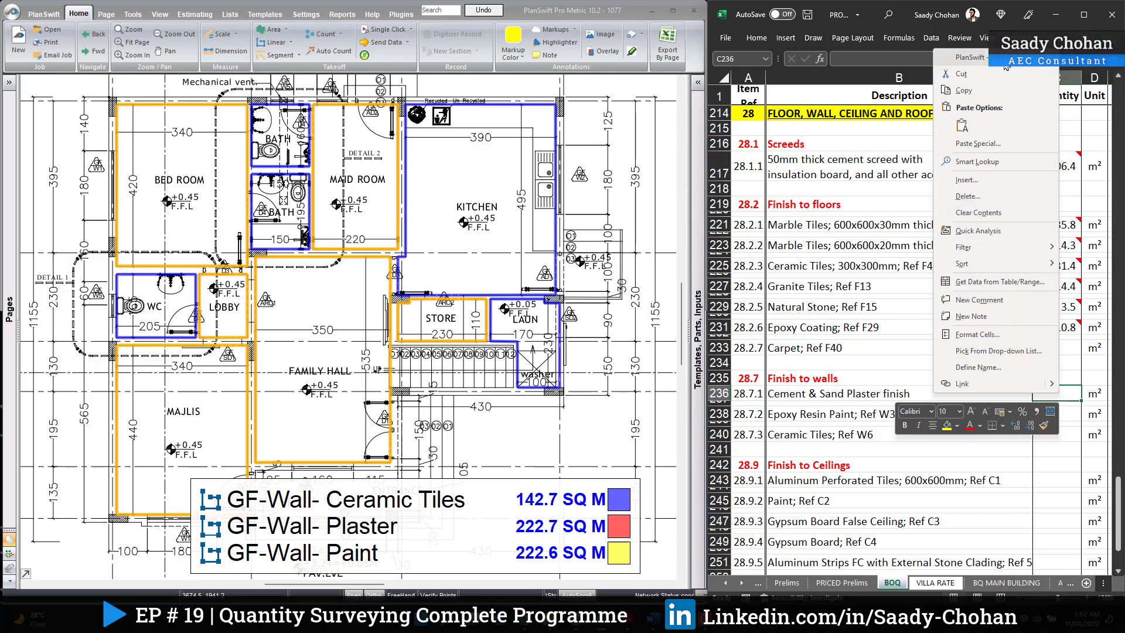
{"action": "mouse_move", "coordinate": [970, 57]}
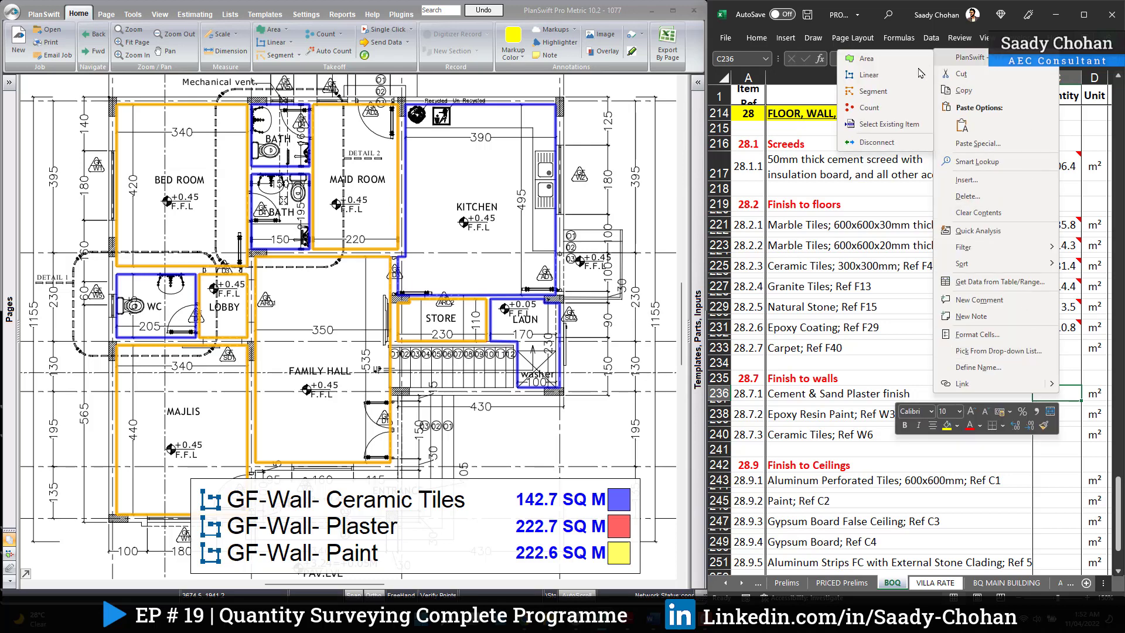
{"action": "left_click", "coordinate": [895, 126]}
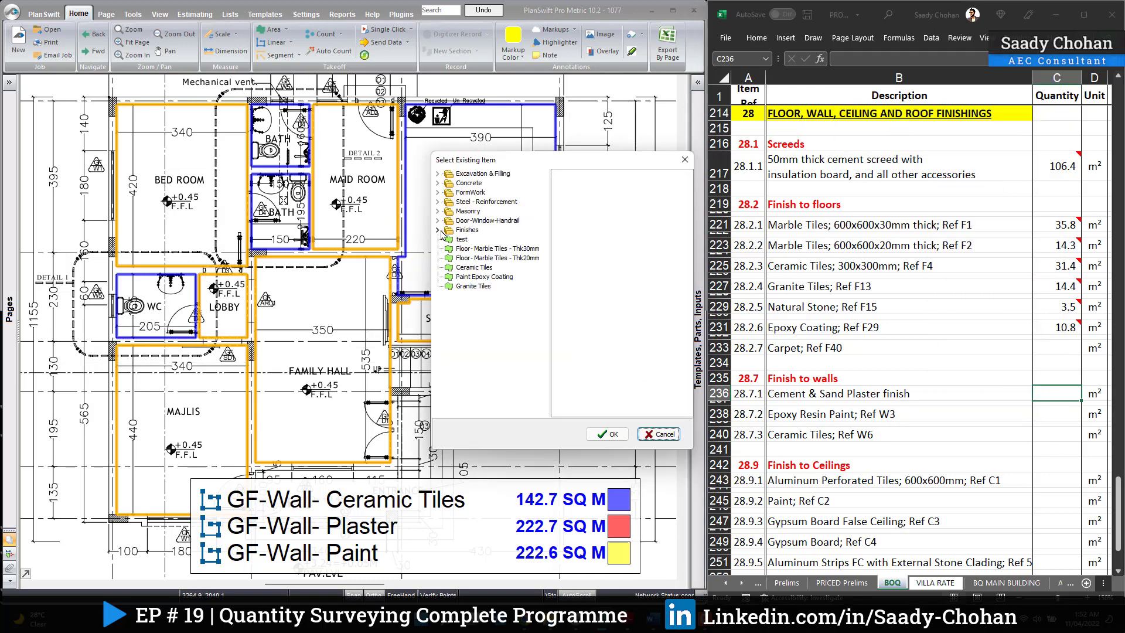
{"action": "left_click", "coordinate": [437, 230]}
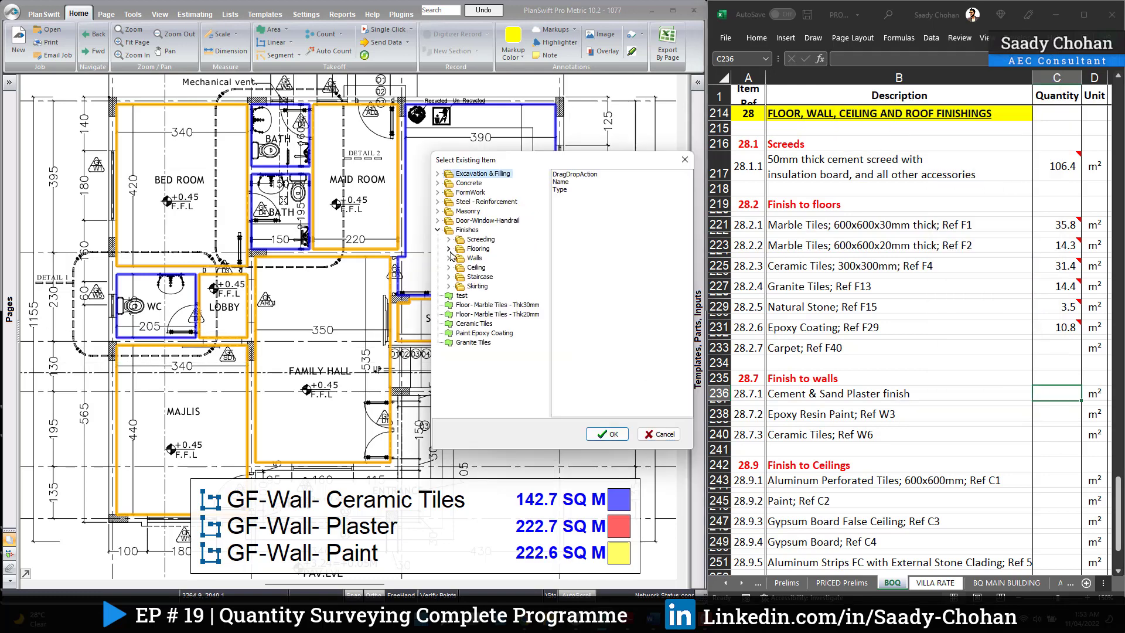
{"action": "left_click", "coordinate": [449, 258]}
{"action": "left_click", "coordinate": [500, 276]}
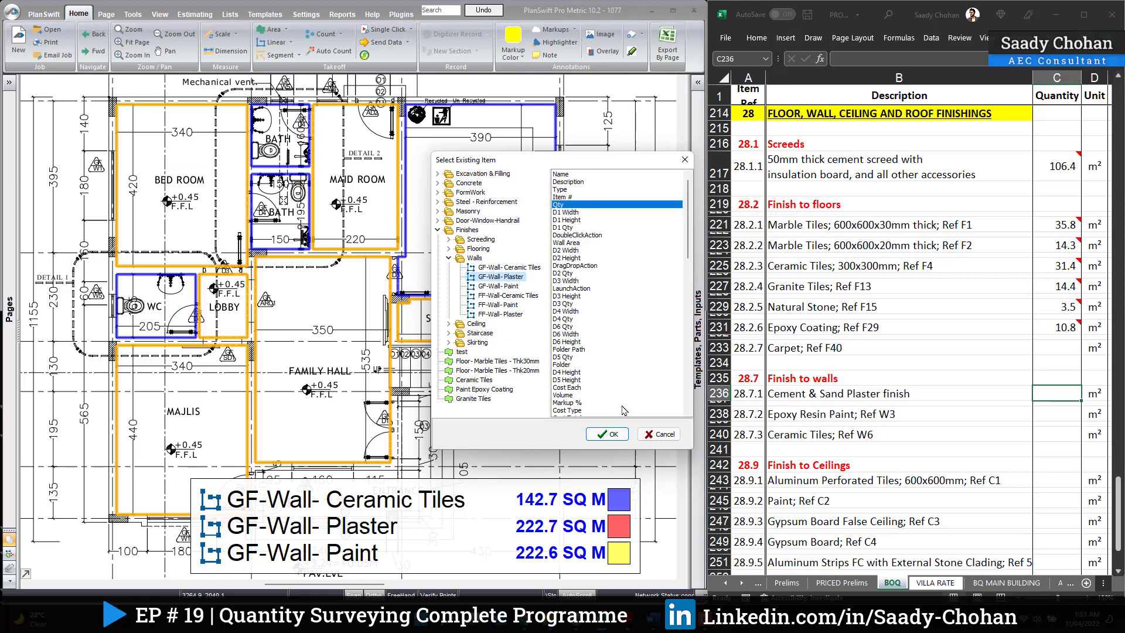
{"action": "left_click", "coordinate": [607, 434]}
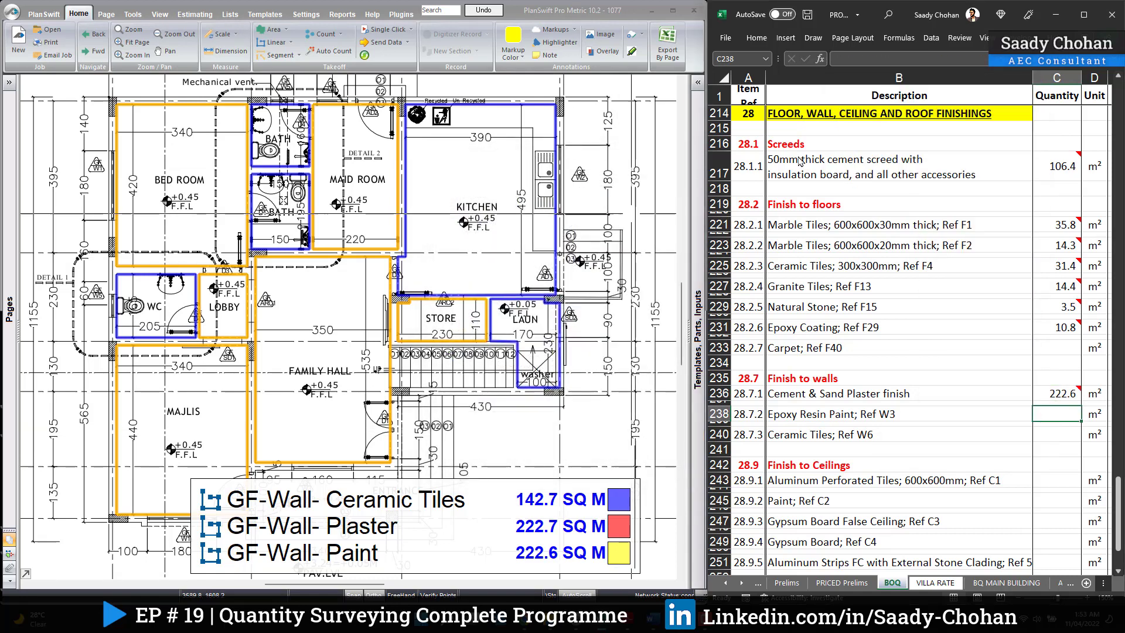
Link the Epoxy Resin Paint; Ref W3 quantity (28.7.2) to the existing GF-Wall- Paint takeoff
{"action": "left_click", "coordinate": [437, 231]}
{"action": "left_click", "coordinate": [449, 257]}
{"action": "left_click", "coordinate": [500, 286]}
{"action": "left_click", "coordinate": [608, 434]}
Link the wall Ceramic Tiles; Ref W6 quantity (28.7.3) to the existing GF-Wall- Ceramic Tiles takeoff
{"action": "right_click", "coordinate": [1047, 437]}
{"action": "mouse_move", "coordinate": [984, 96]}
{"action": "left_click", "coordinate": [873, 164]}
{"action": "left_click", "coordinate": [438, 230]}
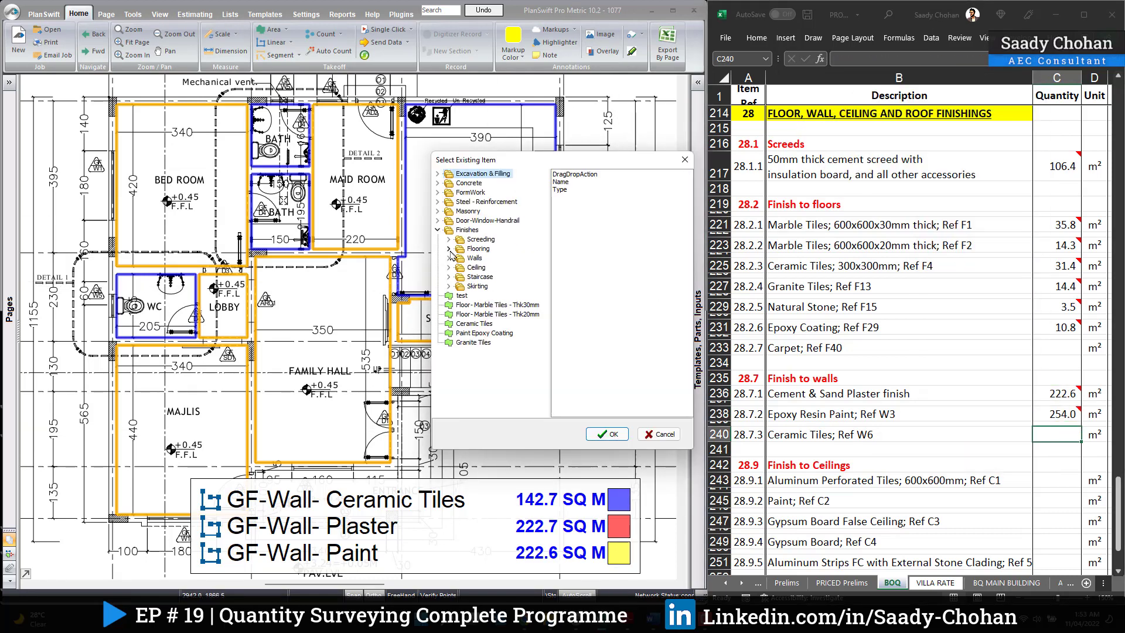
{"action": "left_click", "coordinate": [449, 258]}
{"action": "left_click", "coordinate": [508, 268]}
{"action": "left_click", "coordinate": [607, 435]}
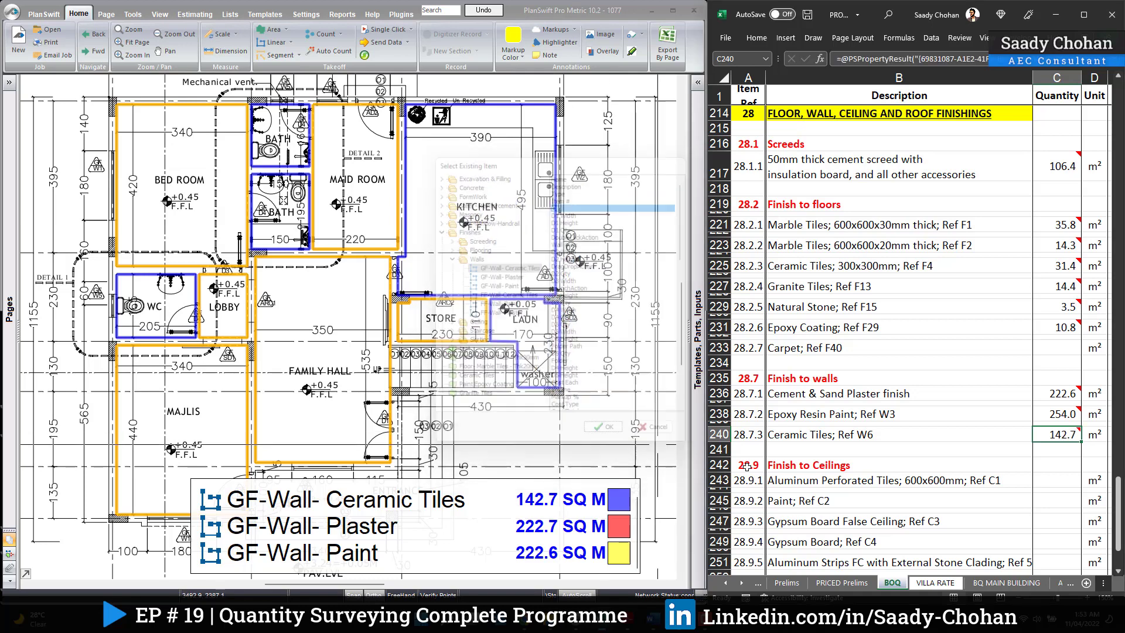
{"action": "left_click", "coordinate": [975, 365]}
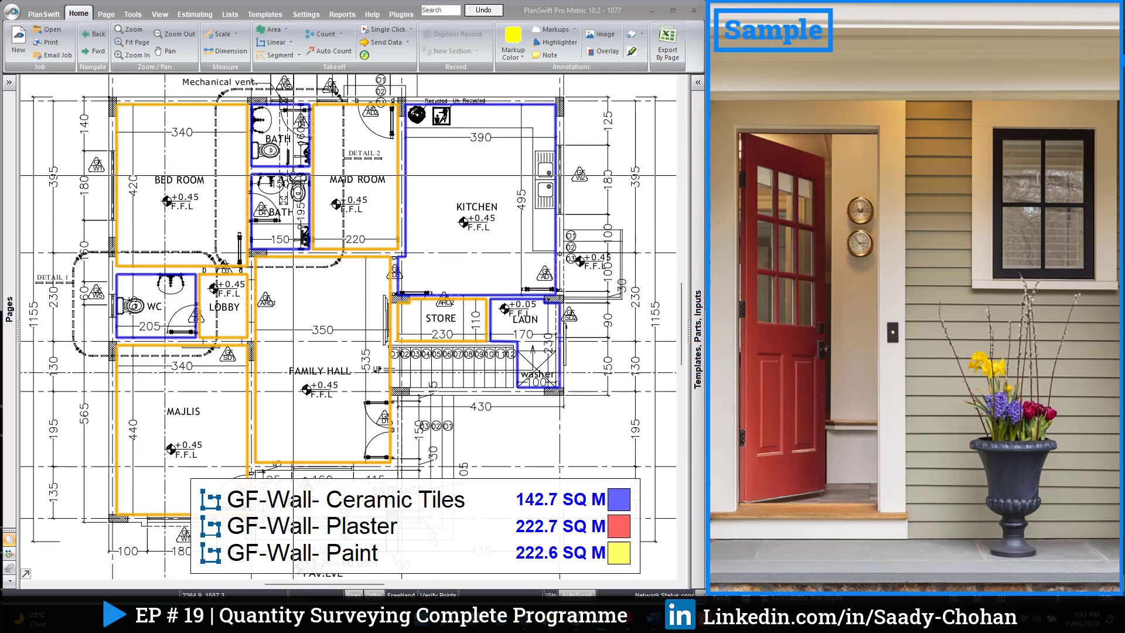
Examine the door types and their sizes in the Ground Floor Opening Schedule and return to the ground floor plan
{"action": "mouse_move", "coordinate": [293, 178]}
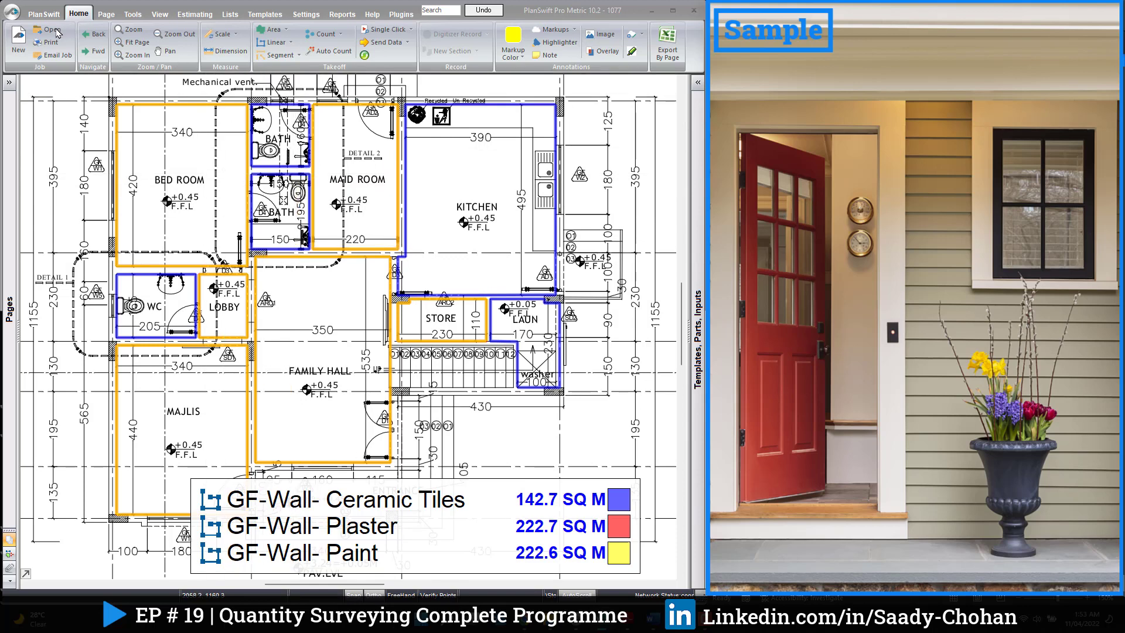
{"action": "left_click", "coordinate": [9, 82]}
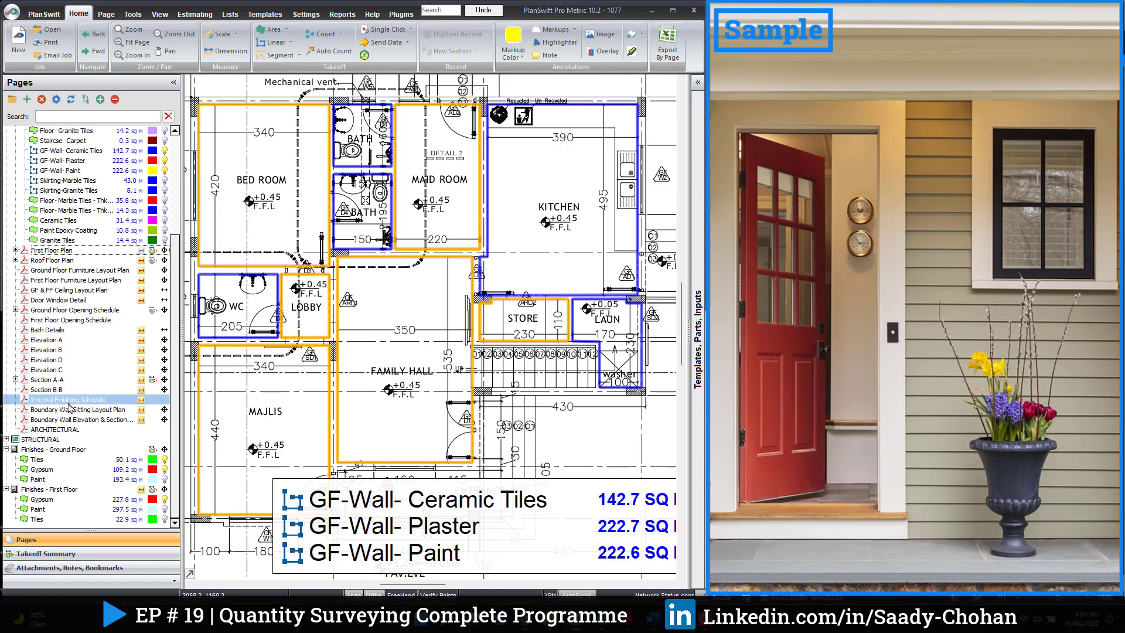
{"action": "left_click", "coordinate": [73, 310]}
{"action": "scroll", "coordinate": [227, 301], "scroll_direction": "up", "scroll_amount": 3}
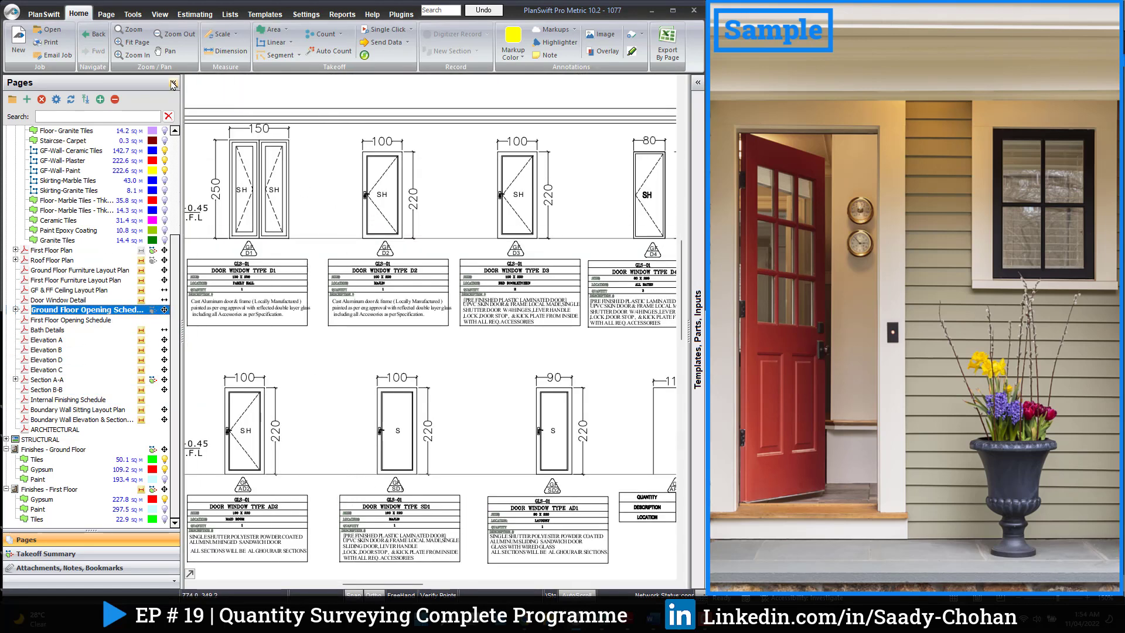
{"action": "left_click", "coordinate": [173, 84]}
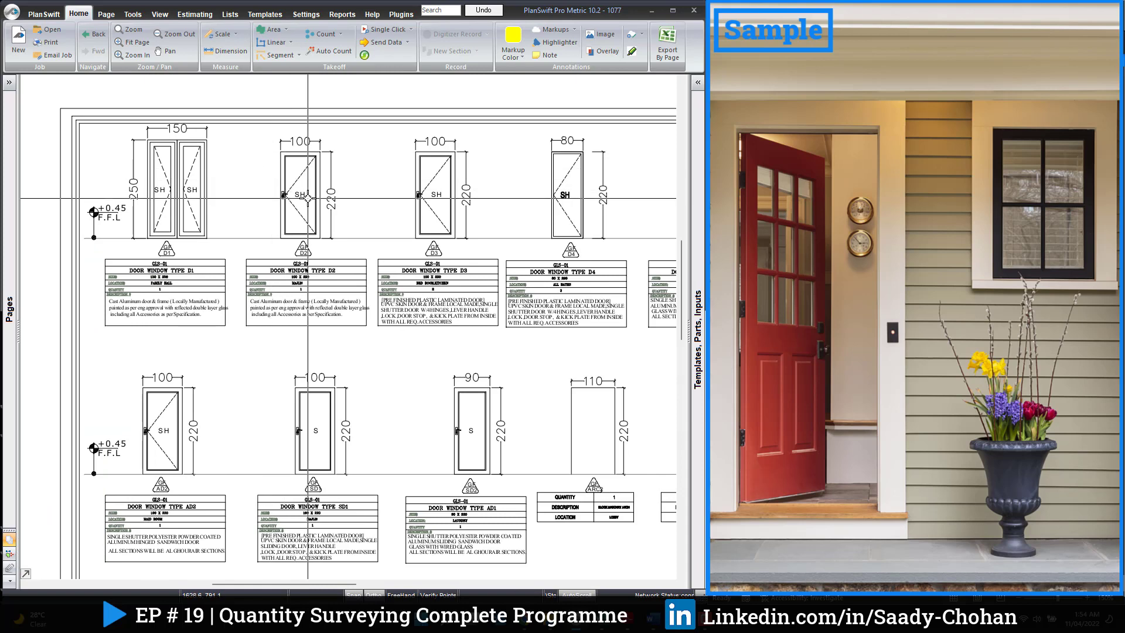
{"action": "scroll", "coordinate": [307, 198], "scroll_direction": "up", "scroll_amount": 3}
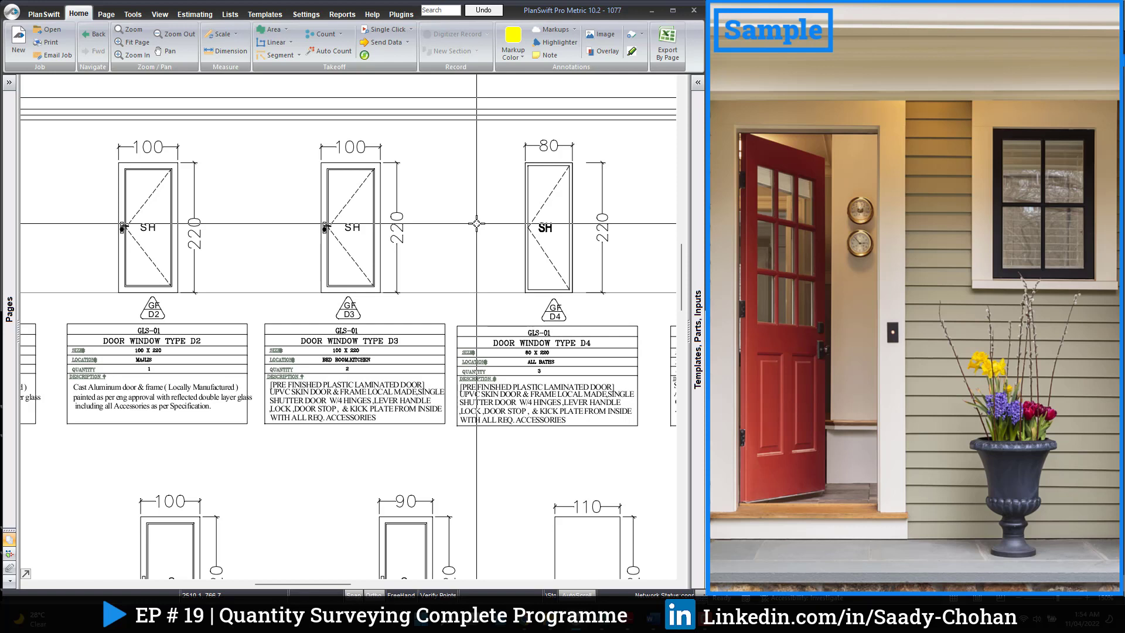
{"action": "left_click", "coordinate": [93, 34]}
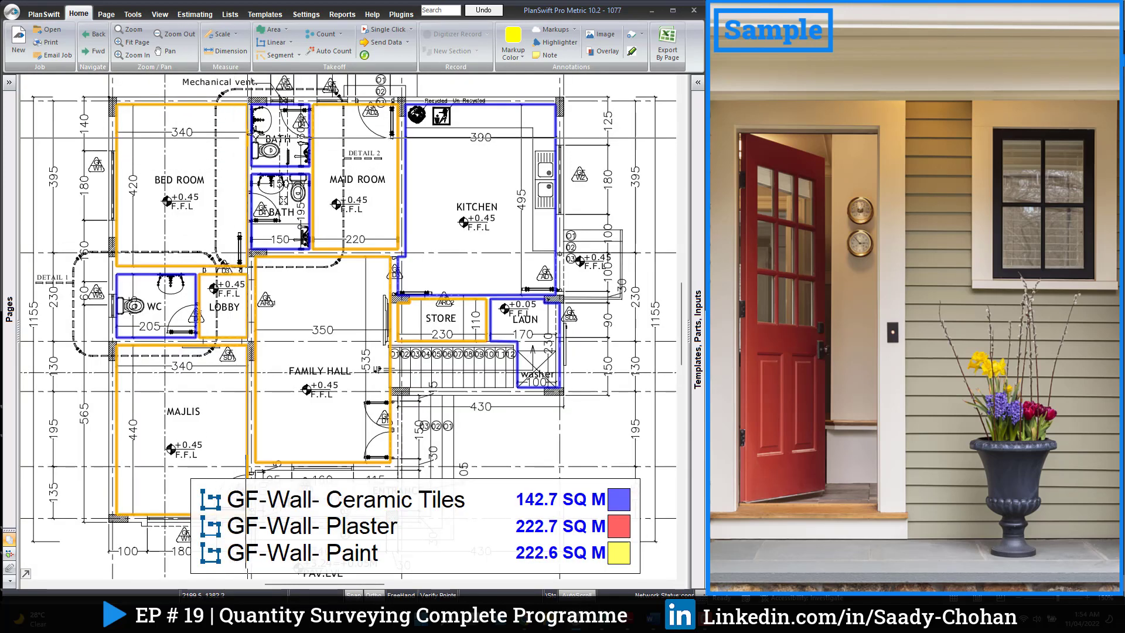
Deduct three D4 doors from the GF-Wall- Ceramic Tiles takeoff by setting its D4 Qty to 3
{"action": "right_click", "coordinate": [279, 108]}
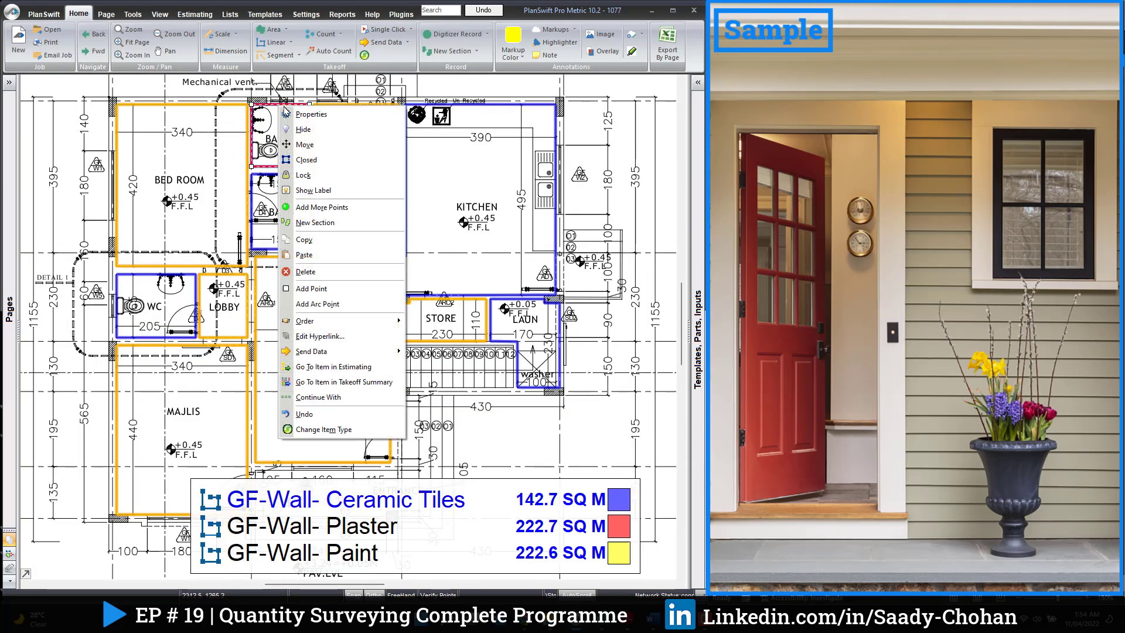
{"action": "left_click", "coordinate": [311, 114]}
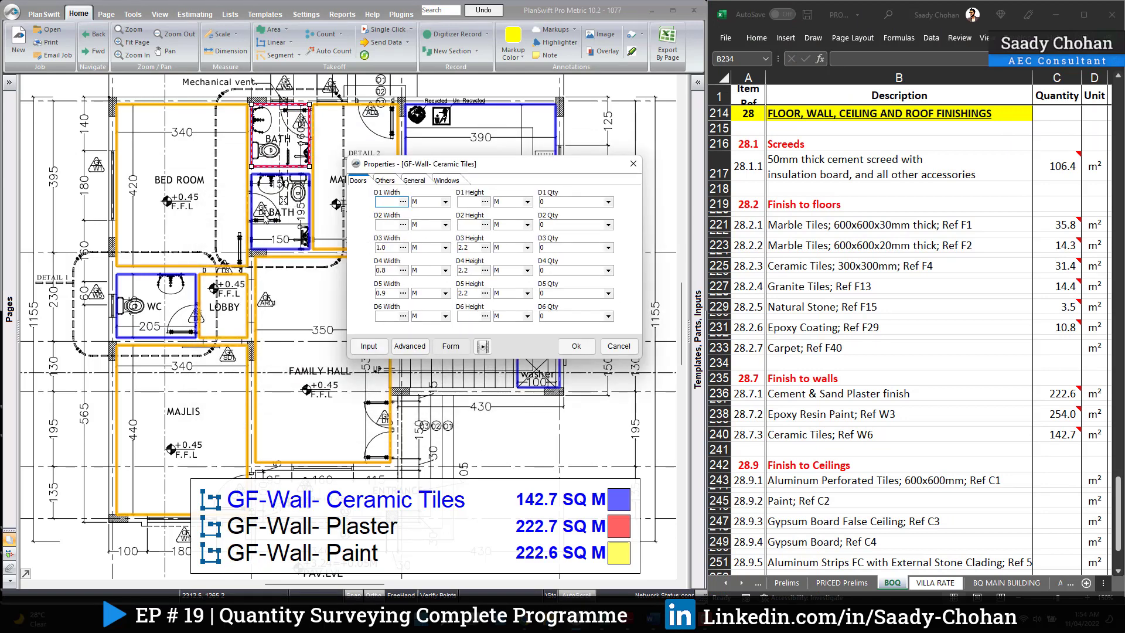
{"action": "left_click_drag", "start_coordinate": [393, 270], "coordinate": [366, 273]}
{"action": "left_click_drag", "start_coordinate": [470, 271], "coordinate": [449, 275]}
{"action": "left_click", "coordinate": [610, 271]}
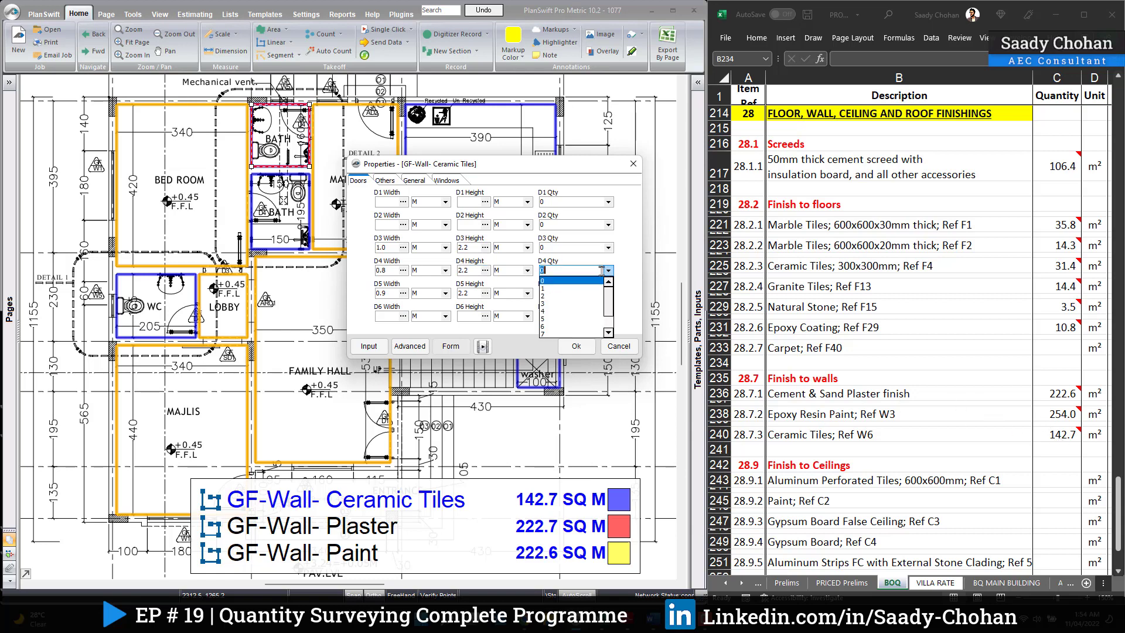
{"action": "left_click", "coordinate": [562, 308]}
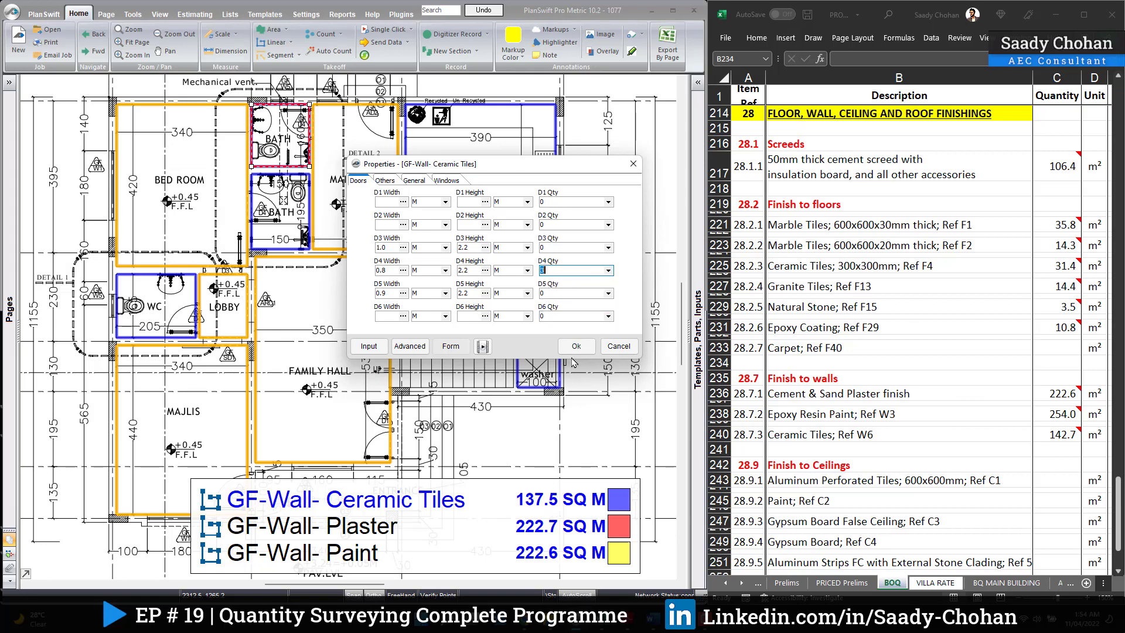
{"action": "left_click", "coordinate": [575, 347]}
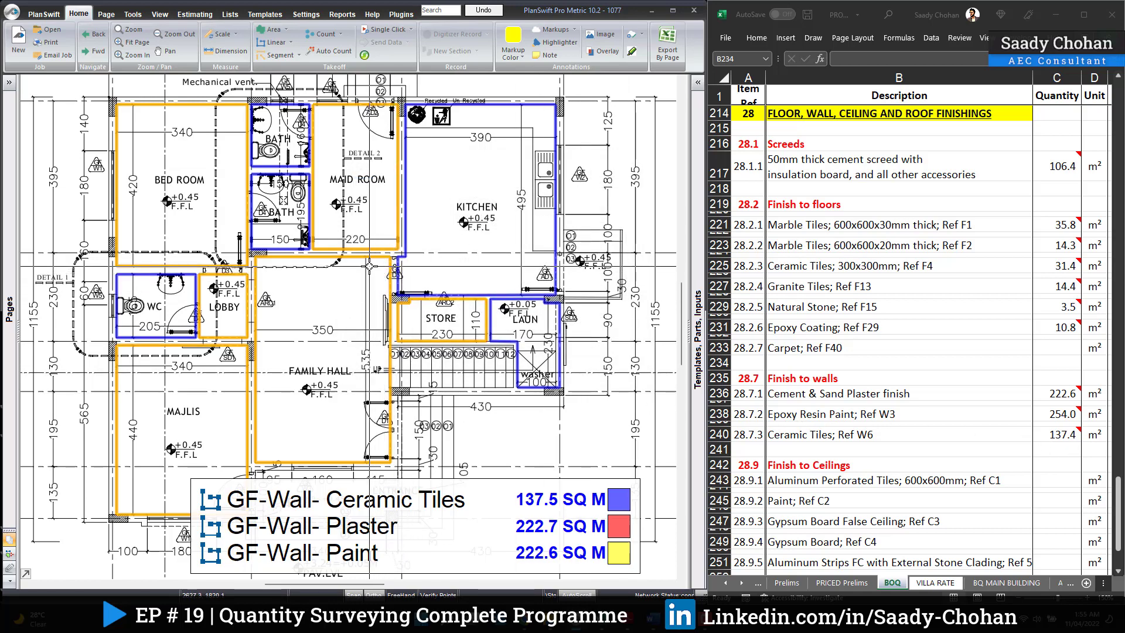
Deduct one D3 door and one D5 door from GF-Wall- Ceramic Tiles by setting both quantities to 1
{"action": "right_click", "coordinate": [287, 176]}
{"action": "left_click", "coordinate": [317, 182]}
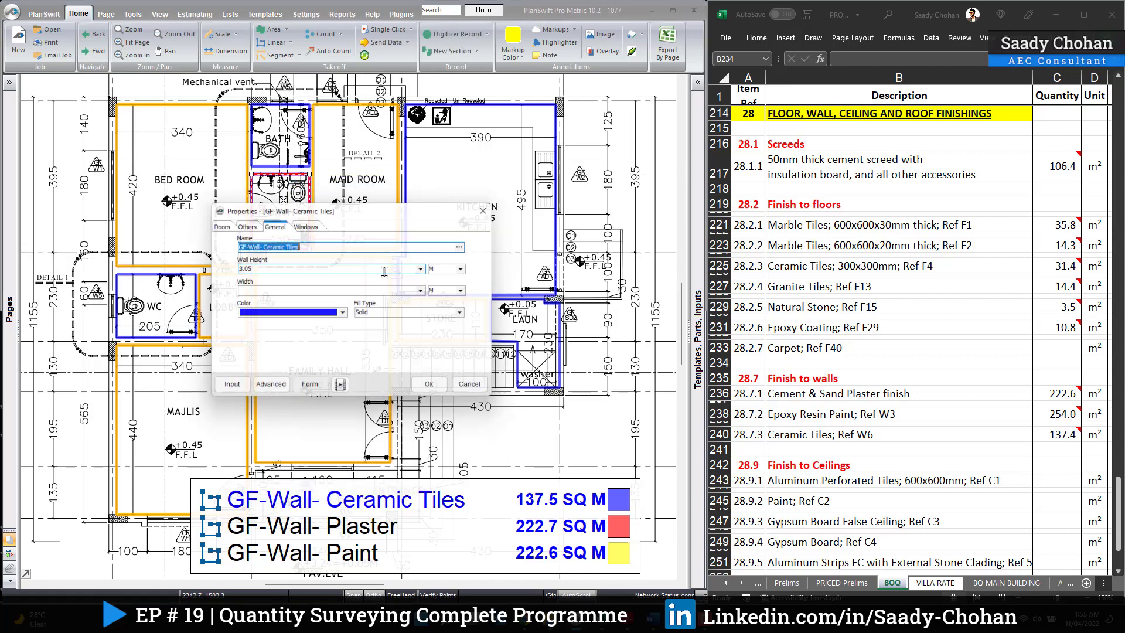
{"action": "left_click", "coordinate": [216, 225]}
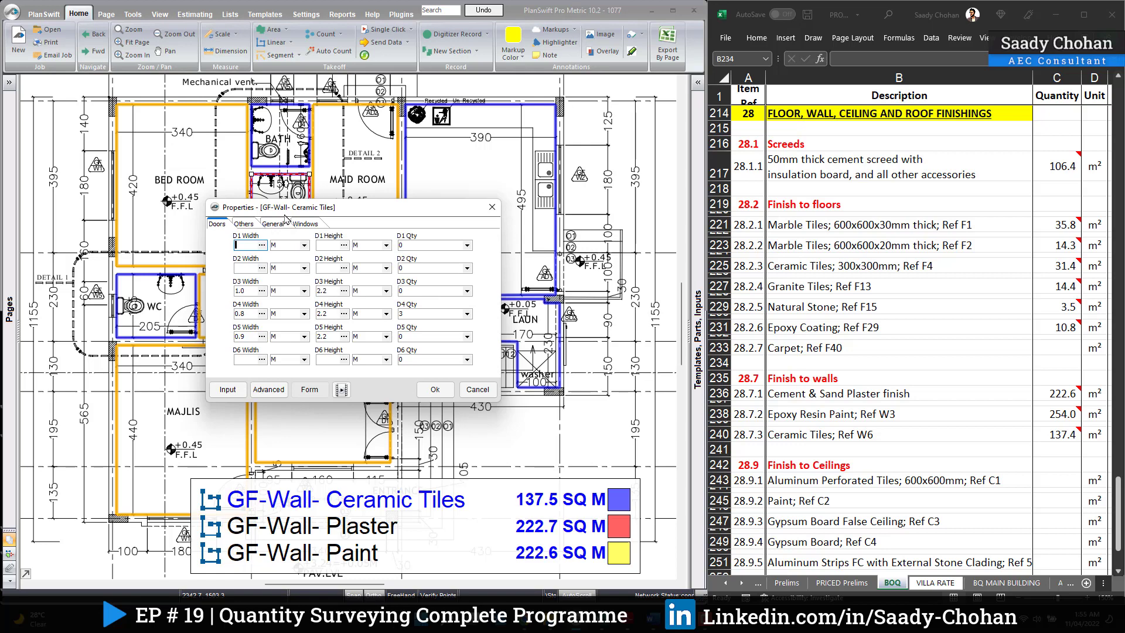
{"action": "left_click_drag", "start_coordinate": [304, 202], "coordinate": [276, 216]}
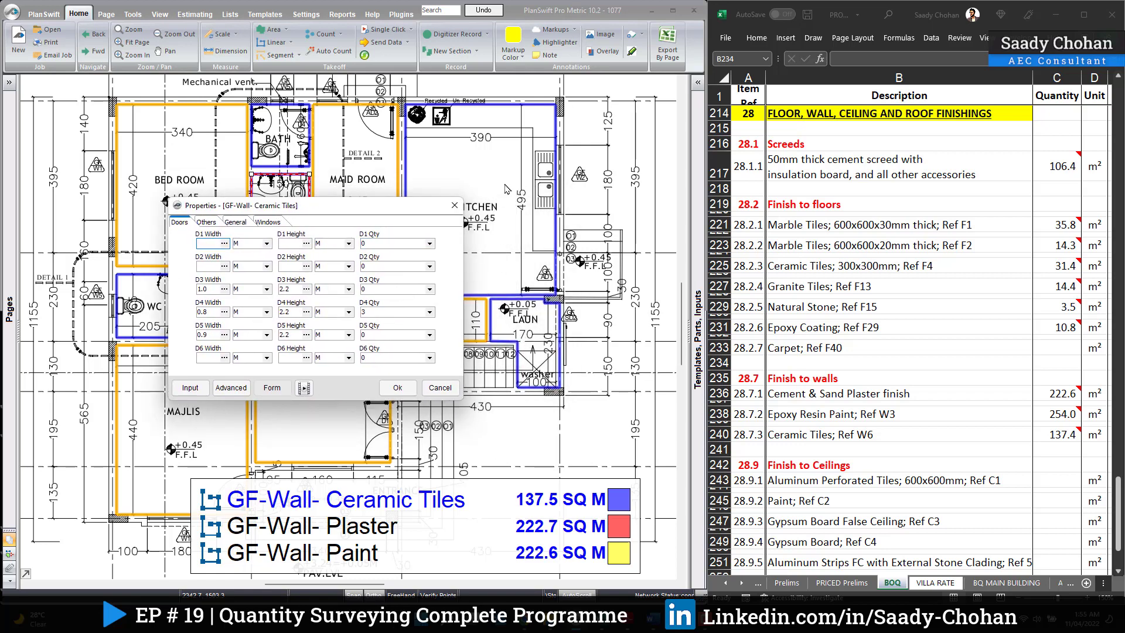
{"action": "left_click_drag", "start_coordinate": [412, 215], "coordinate": [318, 237]}
{"action": "left_click", "coordinate": [342, 313]}
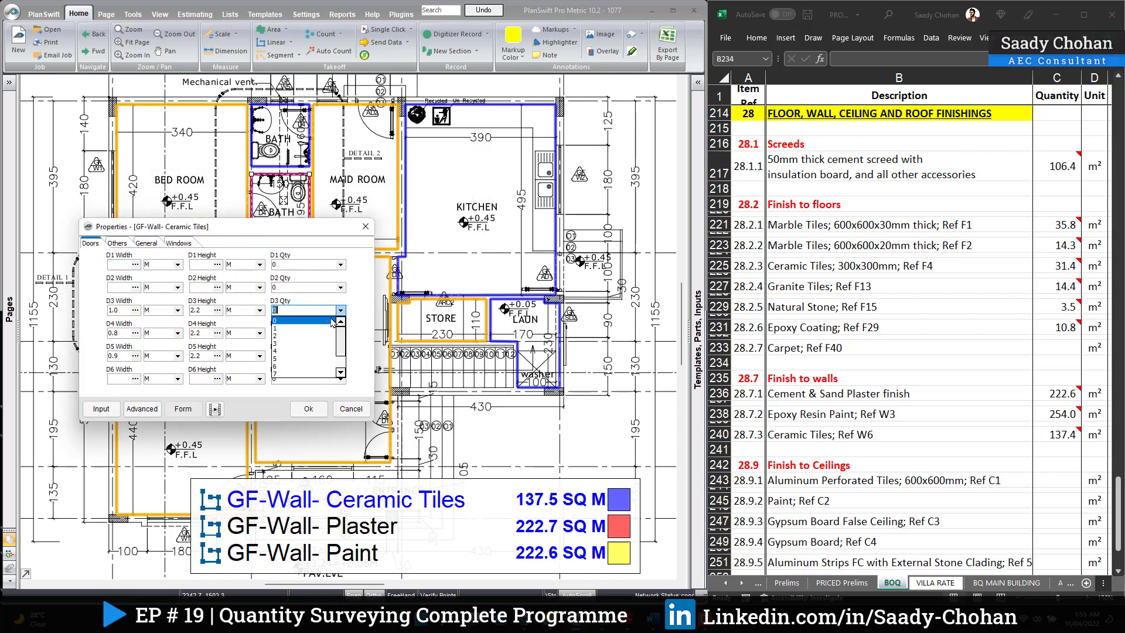
{"action": "left_click", "coordinate": [315, 330]}
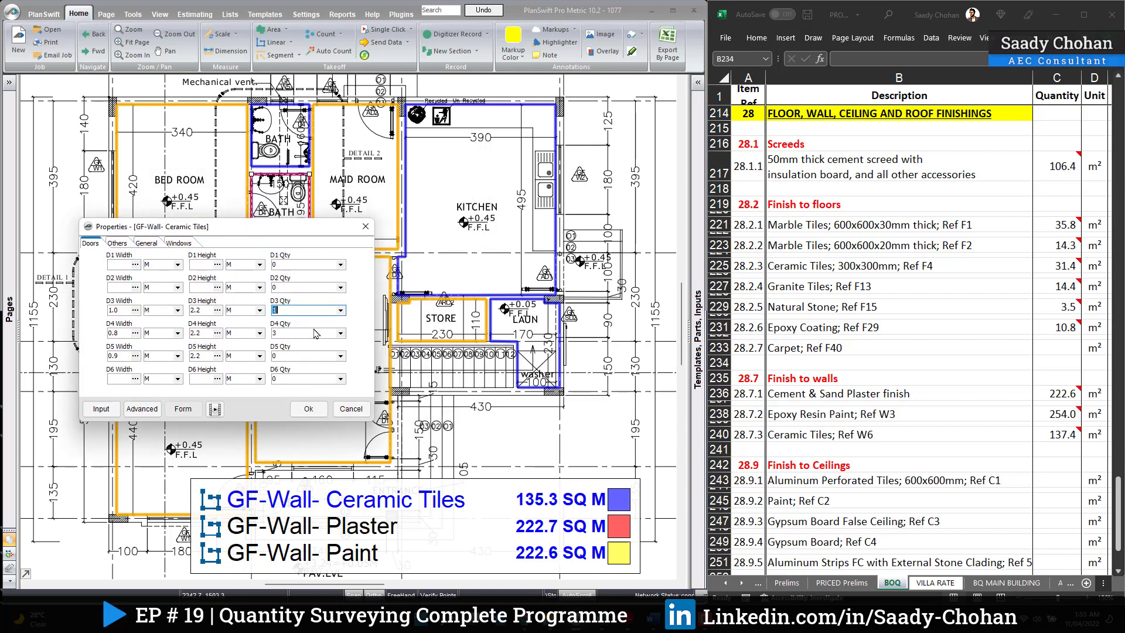
{"action": "left_click", "coordinate": [340, 357]}
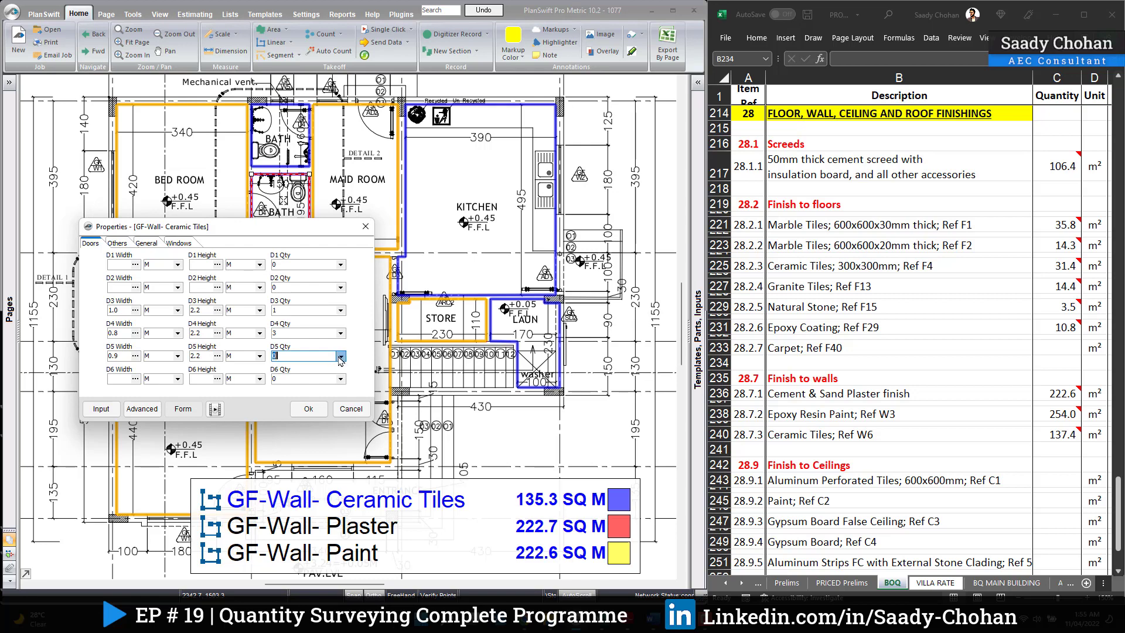
{"action": "left_click", "coordinate": [320, 373]}
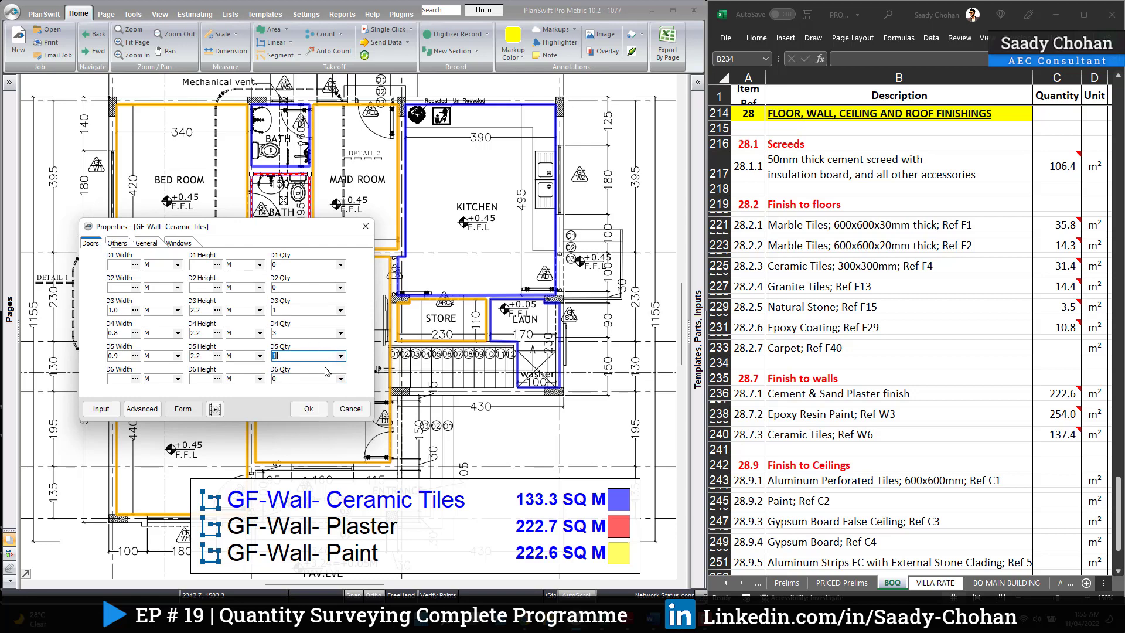
{"action": "left_click", "coordinate": [310, 409]}
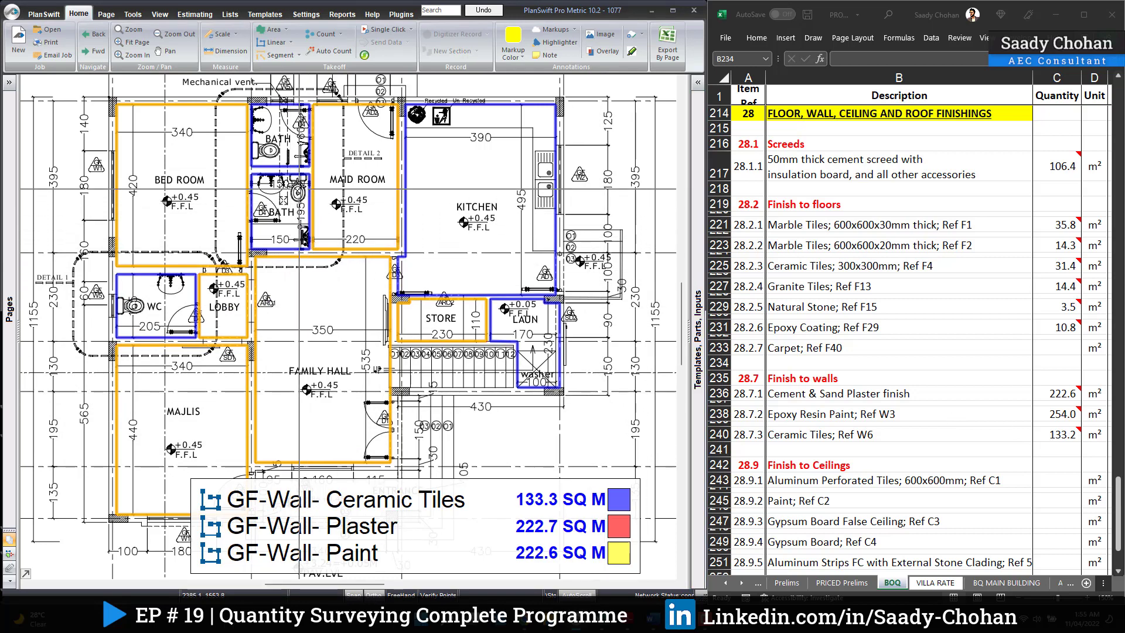
Deduct the windows from GF-Wall- Ceramic Tiles by setting W2 Qty to 1 and W4 Qty to 2
{"action": "left_click", "coordinate": [283, 172]}
{"action": "right_click", "coordinate": [283, 172]}
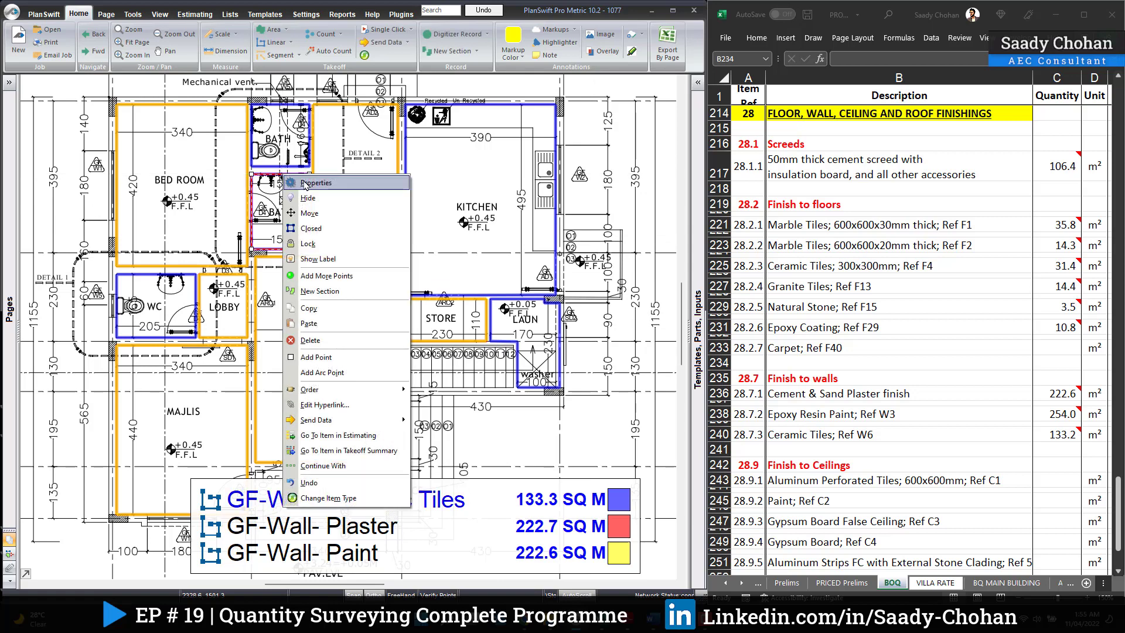
{"action": "left_click", "coordinate": [305, 181]}
{"action": "left_click", "coordinate": [217, 224]}
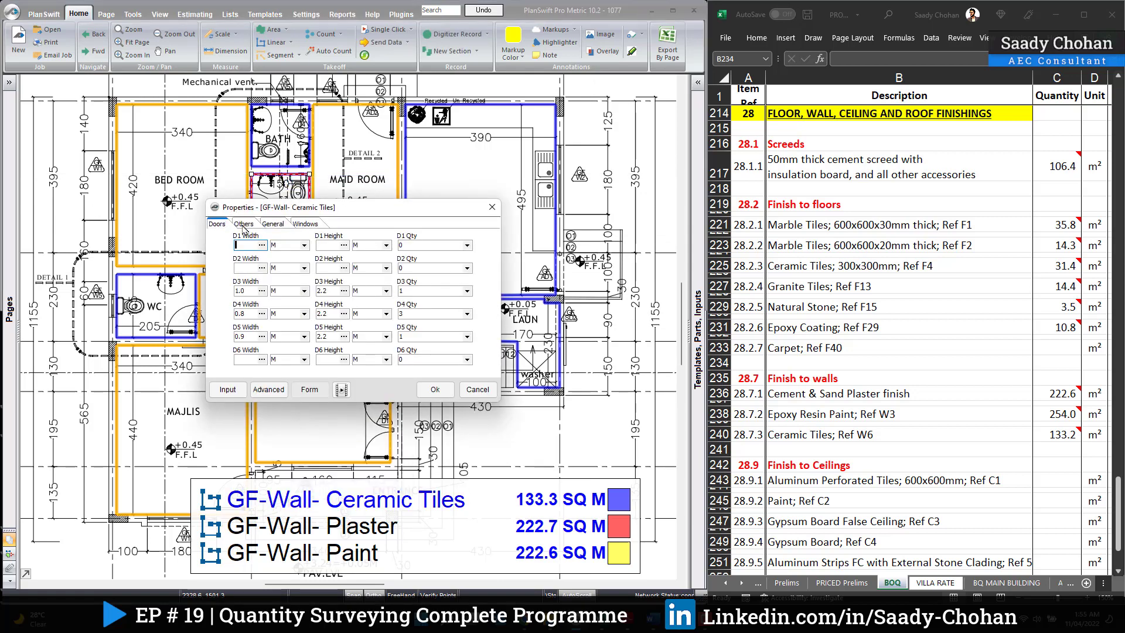
{"action": "left_click", "coordinate": [244, 224]}
{"action": "left_click", "coordinate": [305, 224]}
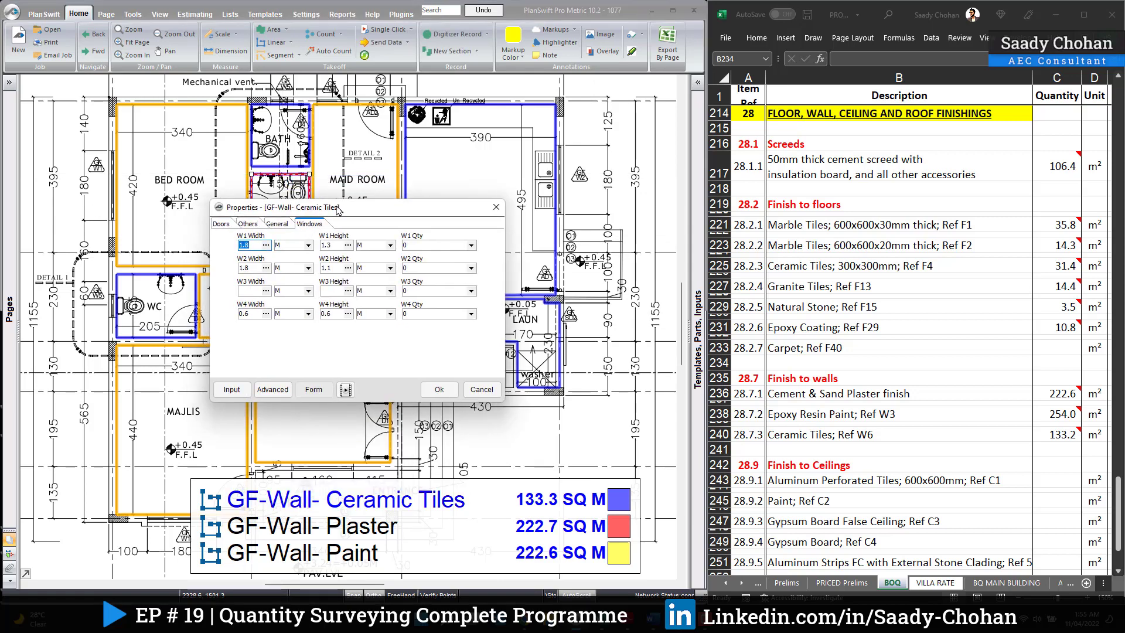
{"action": "left_click_drag", "start_coordinate": [352, 207], "coordinate": [499, 248]}
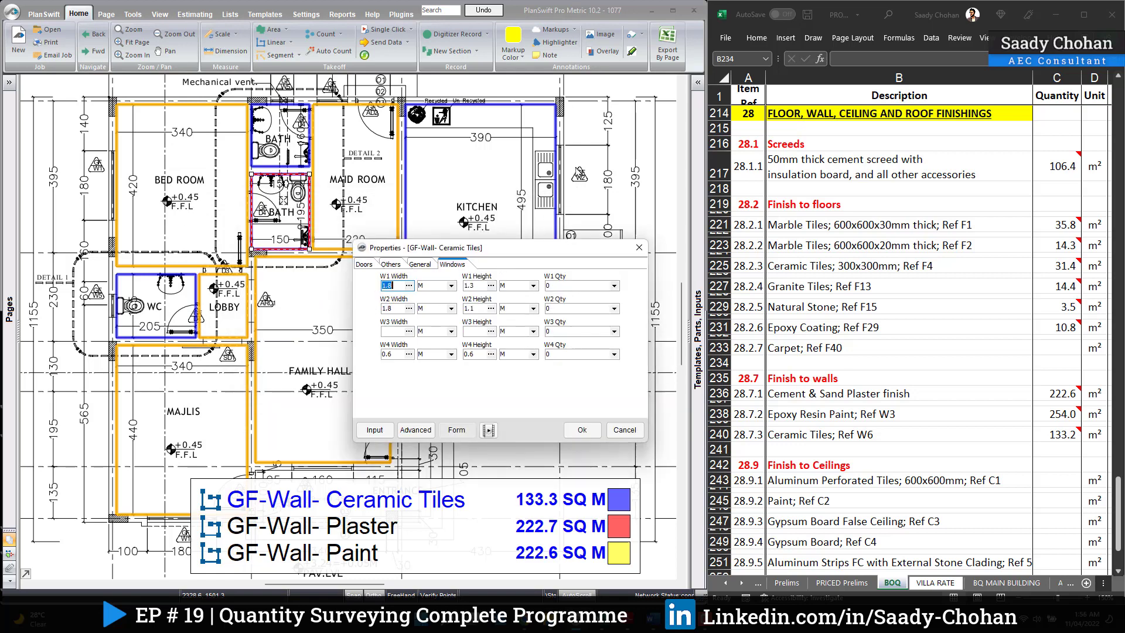
{"action": "left_click", "coordinate": [612, 309]}
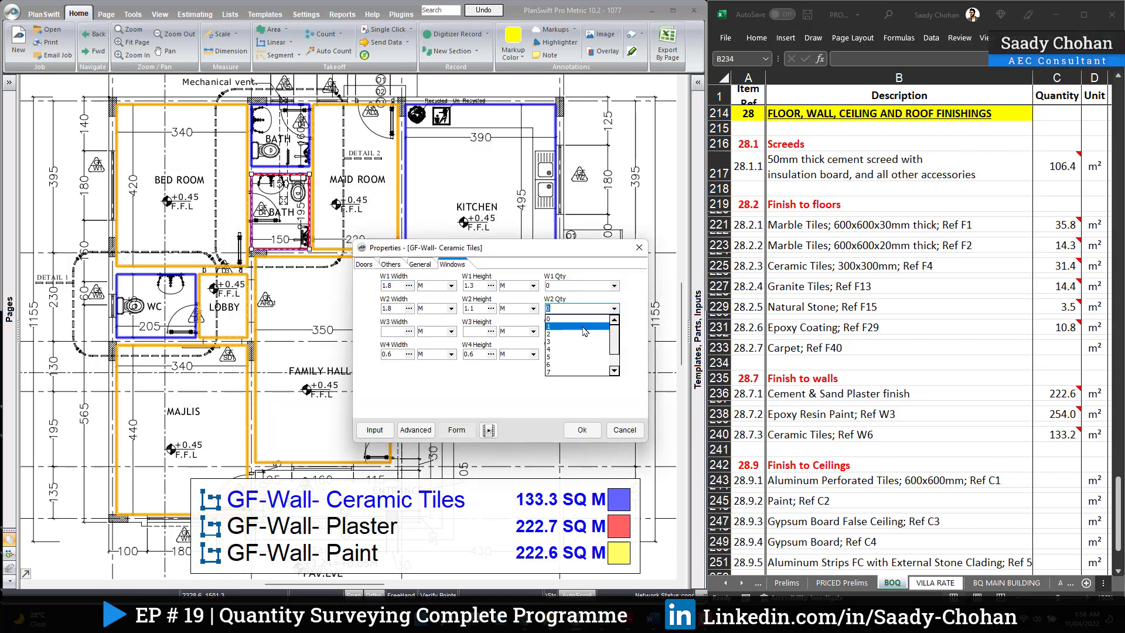
{"action": "left_click", "coordinate": [586, 327]}
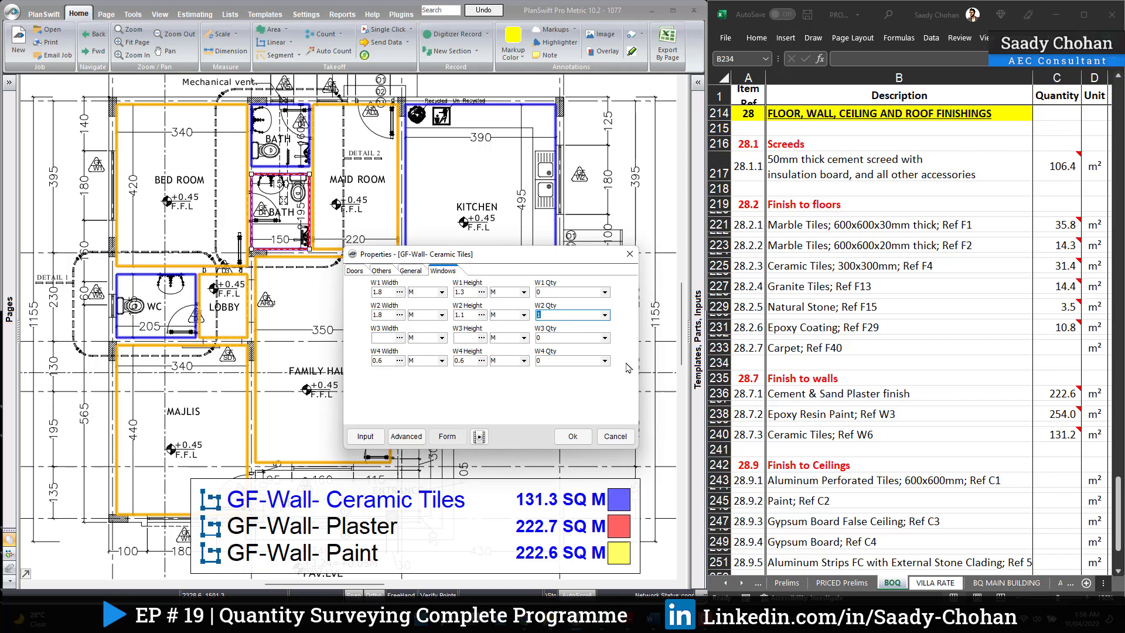
{"action": "left_click", "coordinate": [605, 360]}
{"action": "left_click", "coordinate": [567, 385]}
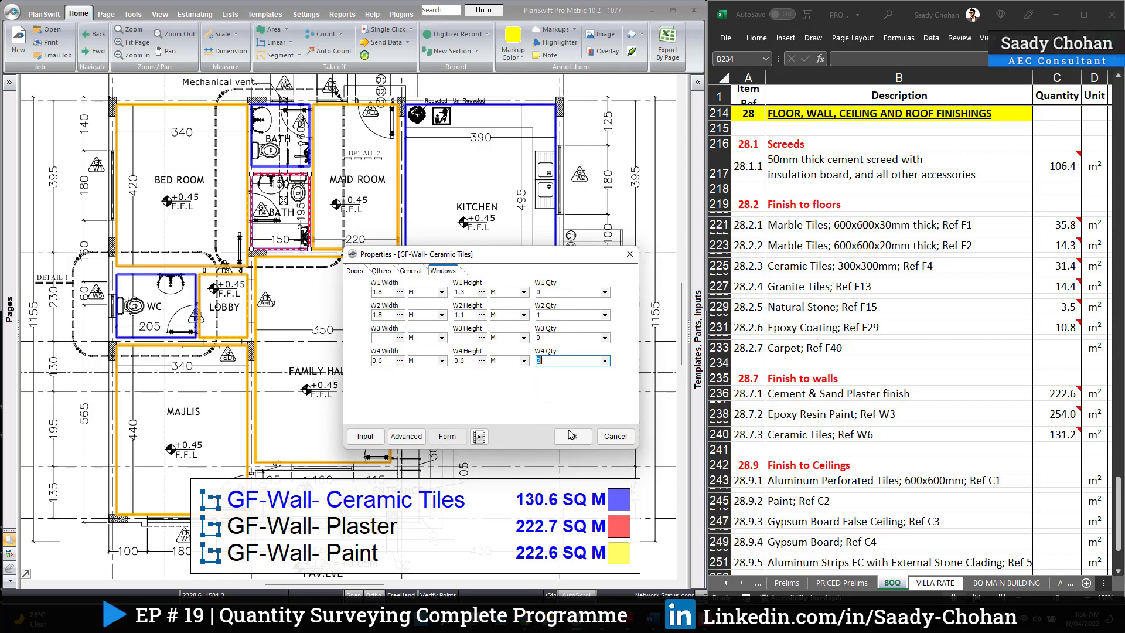
{"action": "left_click", "coordinate": [573, 437]}
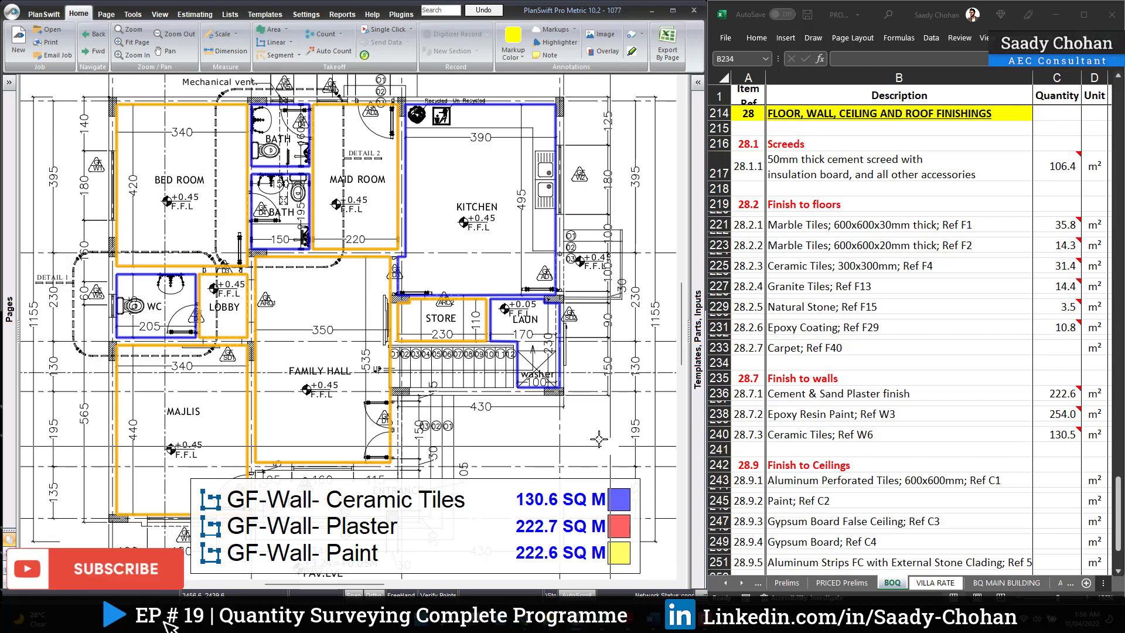
Examine the door and other-opening deduction fields in the properties of the family hall's GF-Wall- Paint takeoff
{"action": "left_click", "coordinate": [388, 376]}
{"action": "right_click", "coordinate": [388, 375]}
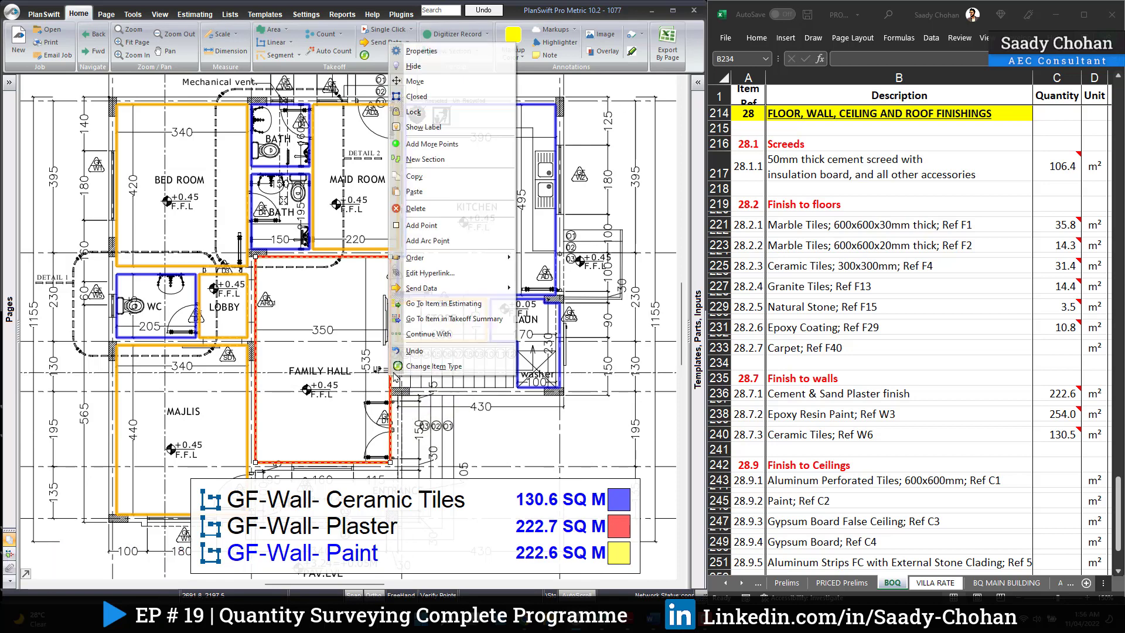
{"action": "left_click", "coordinate": [469, 206]}
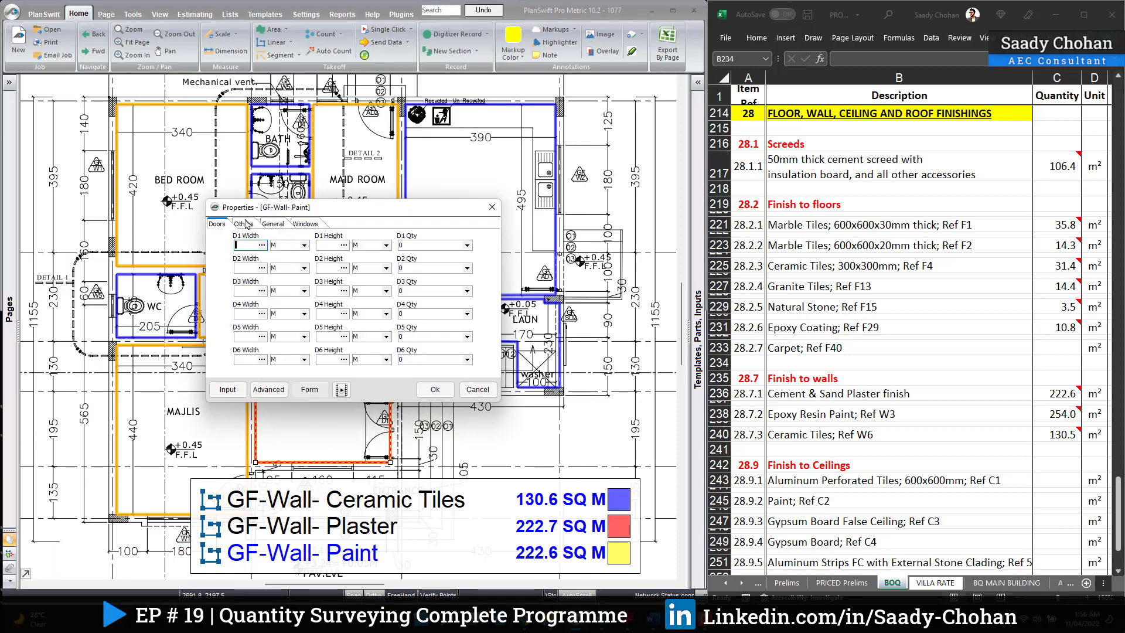
{"action": "left_click", "coordinate": [244, 223]}
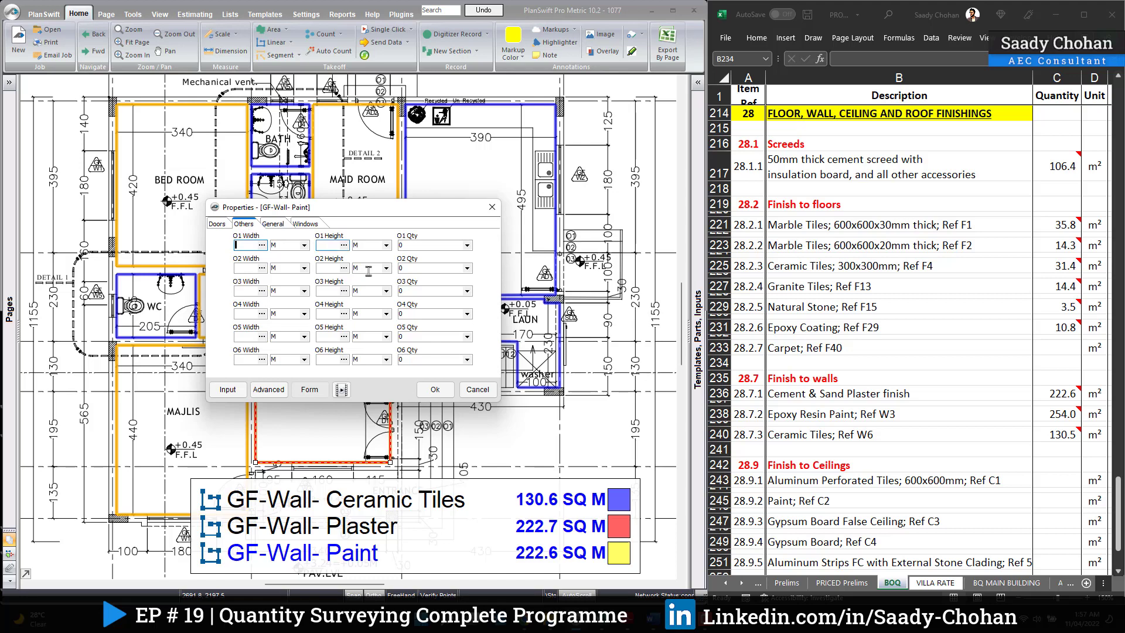
{"action": "left_click", "coordinate": [435, 389]}
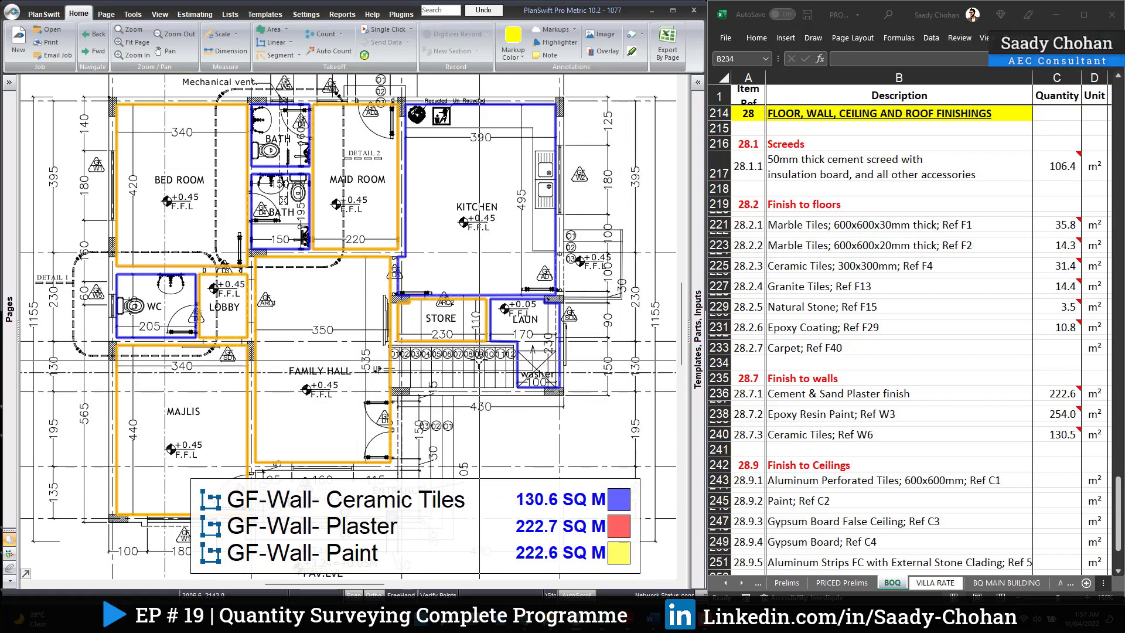
Try deleting the Store's GF-Wall- Paint section to test the BOQ link, and undo the deletion
{"action": "mouse_move", "coordinate": [440, 338]}
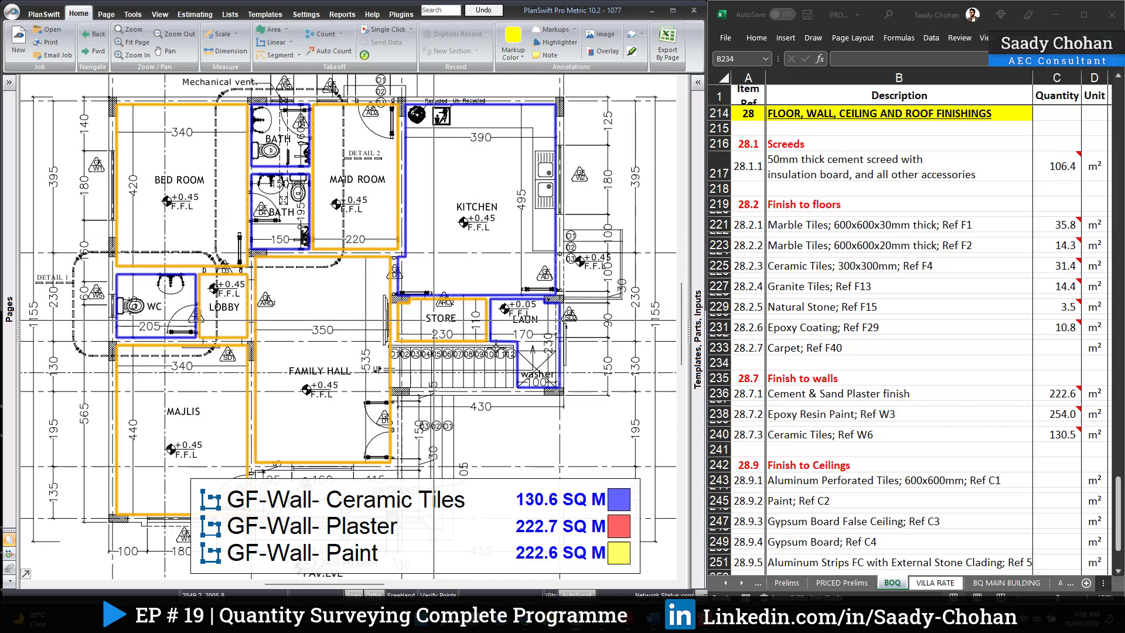
{"action": "left_click", "coordinate": [1059, 404]}
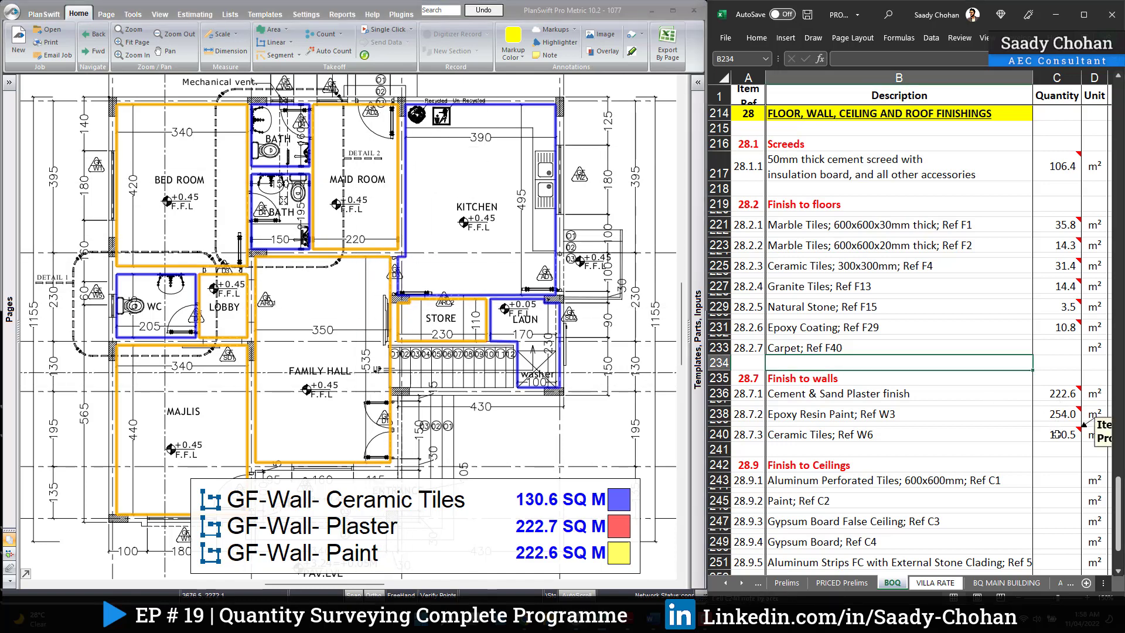
{"action": "left_click", "coordinate": [450, 303]}
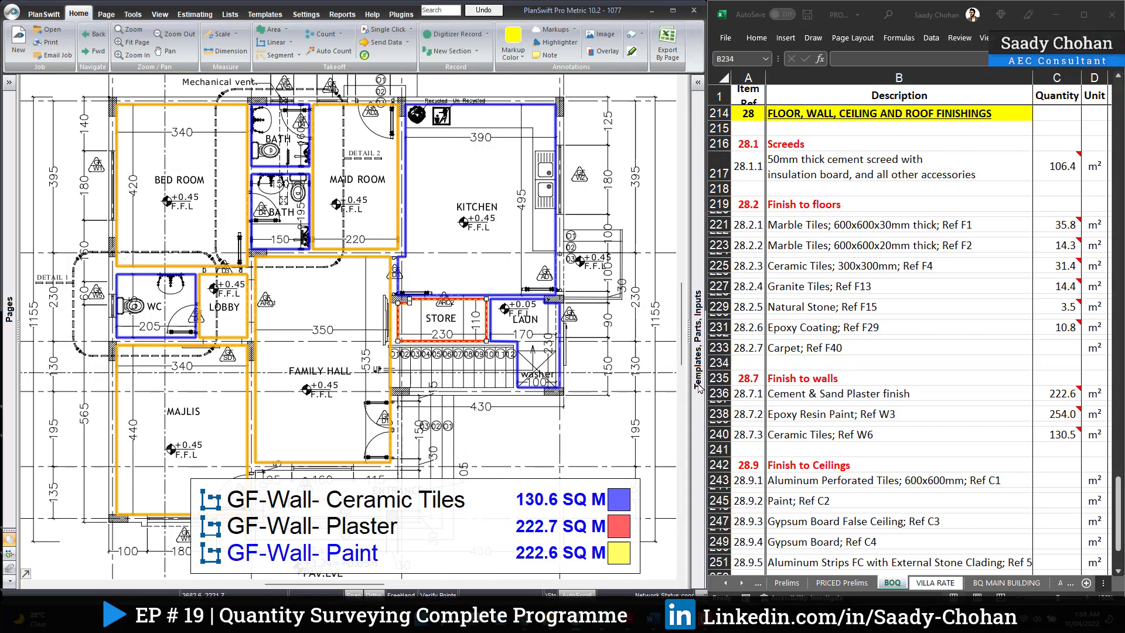
{"action": "key", "text": "Delete"}
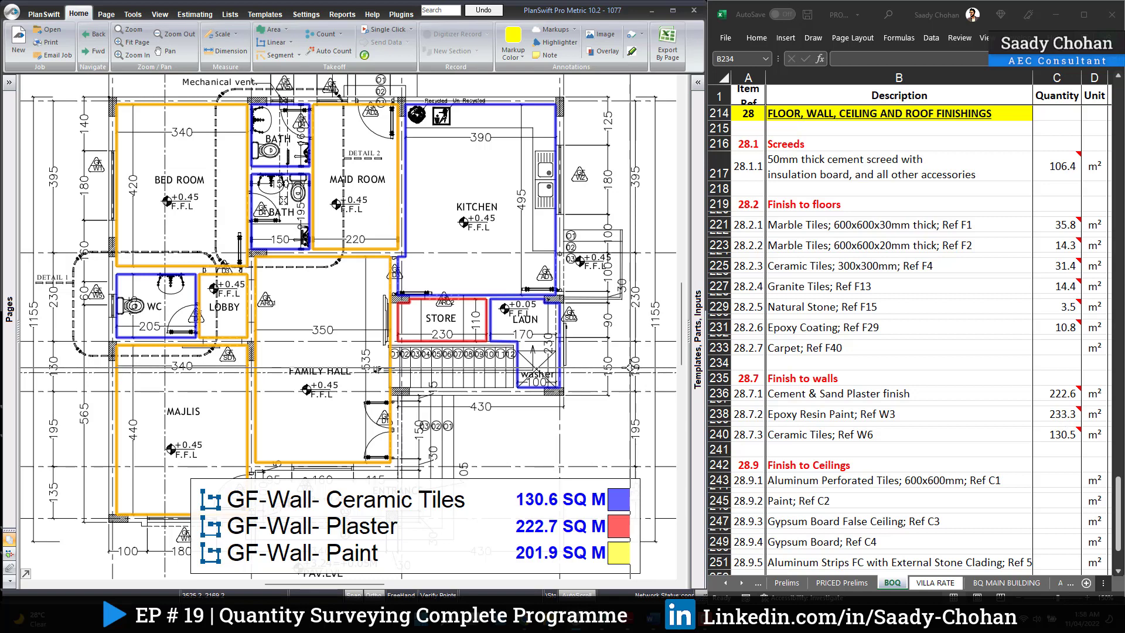
{"action": "key", "text": "ctrl+z"}
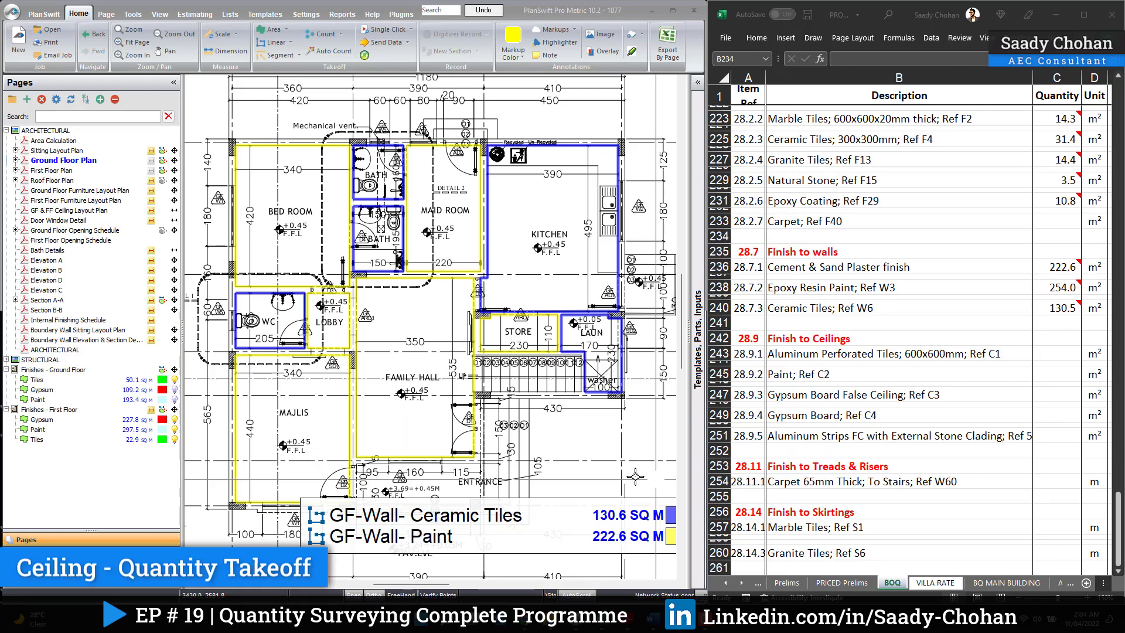
Open the Finishes - Ground Floor page and examine the ceiling finish legend and the ground floor ceiling layout
{"action": "scroll", "coordinate": [635, 477], "scroll_direction": "down", "scroll_amount": 4}
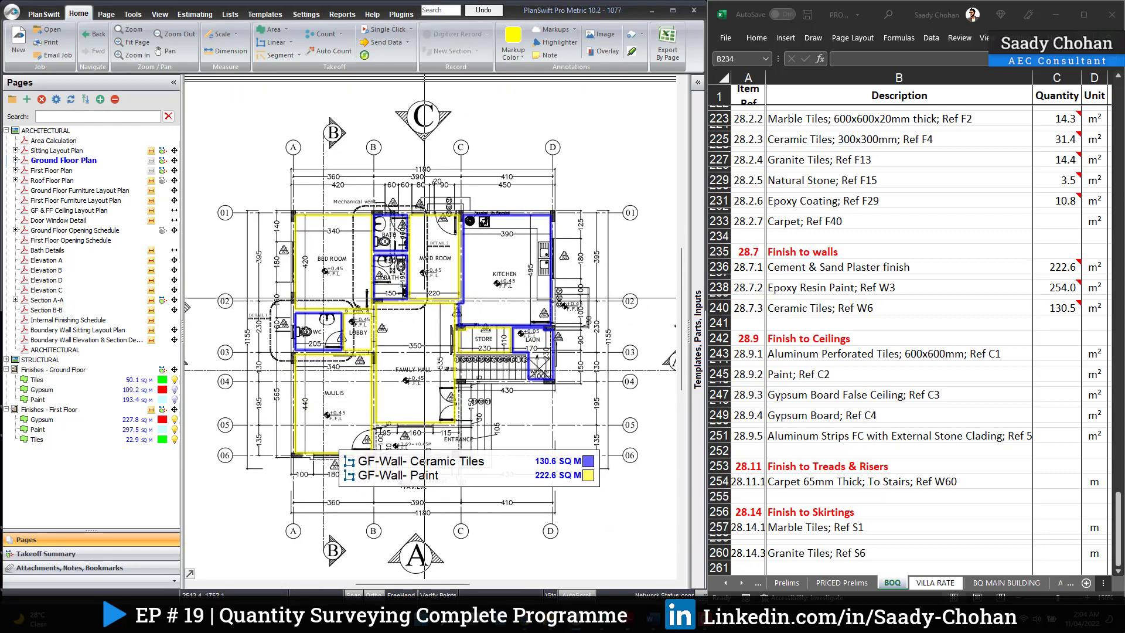
{"action": "left_click", "coordinate": [75, 372]}
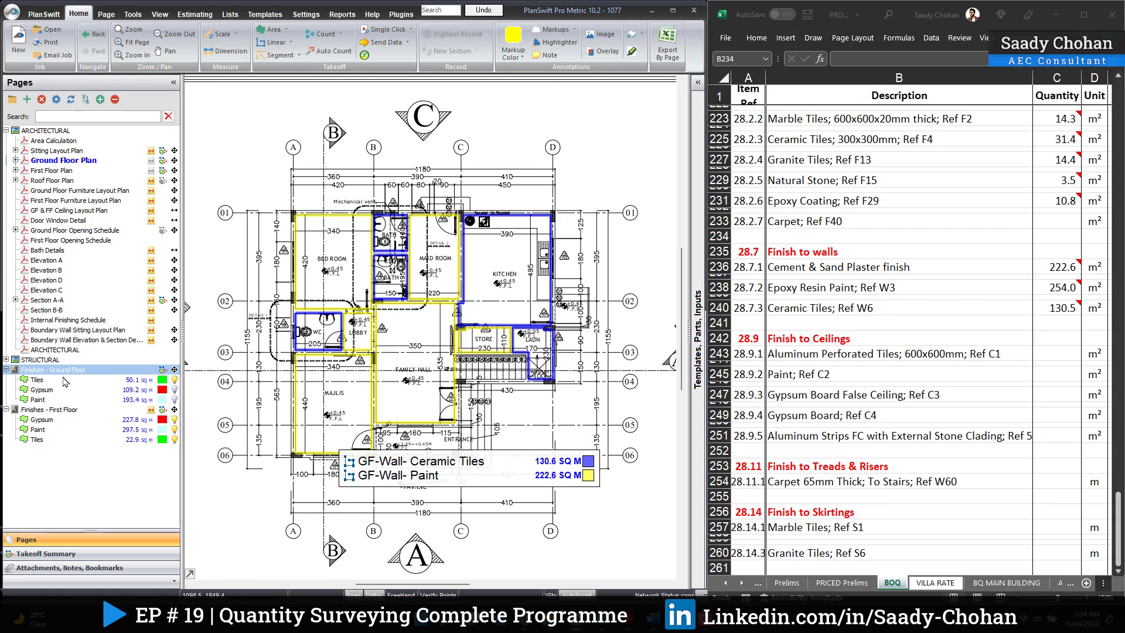
{"action": "left_click", "coordinate": [65, 382]}
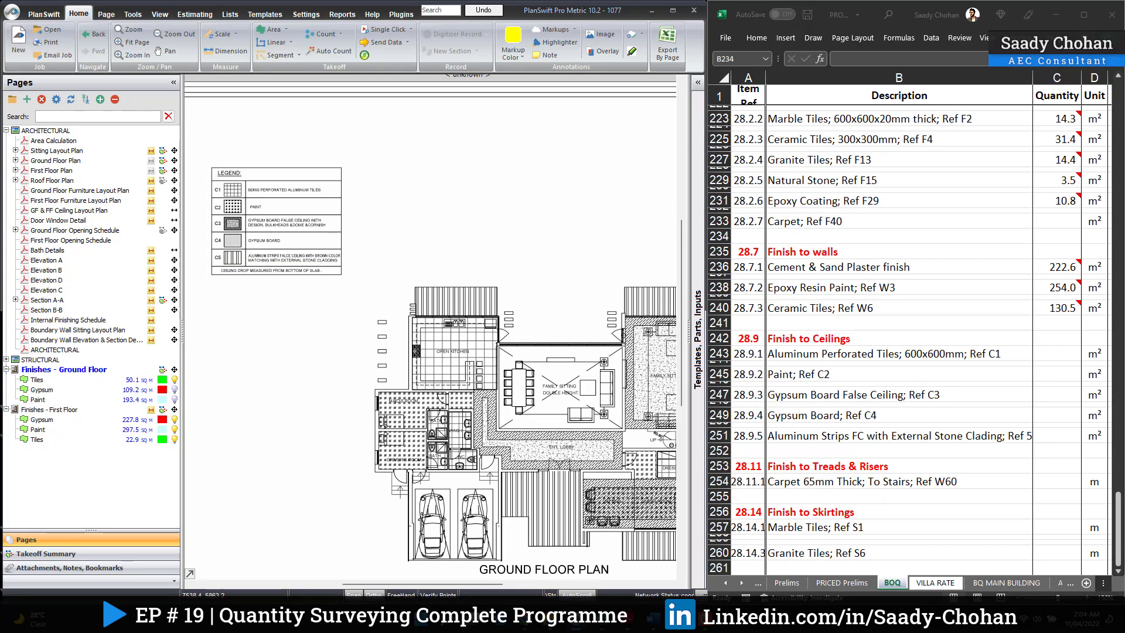
{"action": "scroll", "coordinate": [224, 185], "scroll_direction": "up", "scroll_amount": 2}
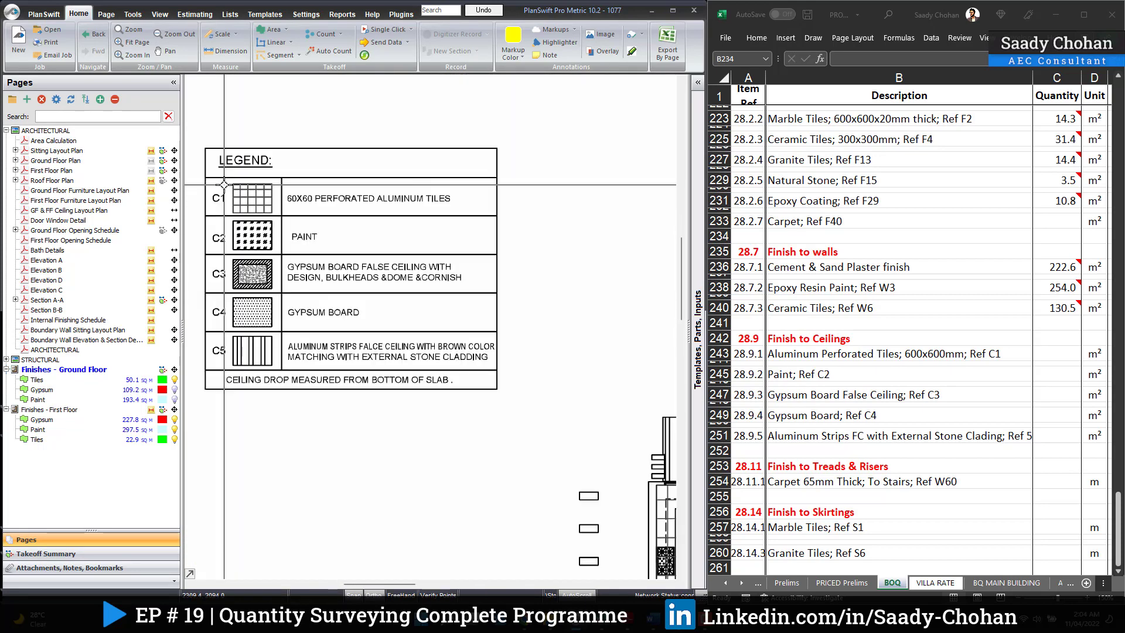
{"action": "scroll", "coordinate": [225, 182], "scroll_direction": "up", "scroll_amount": 1}
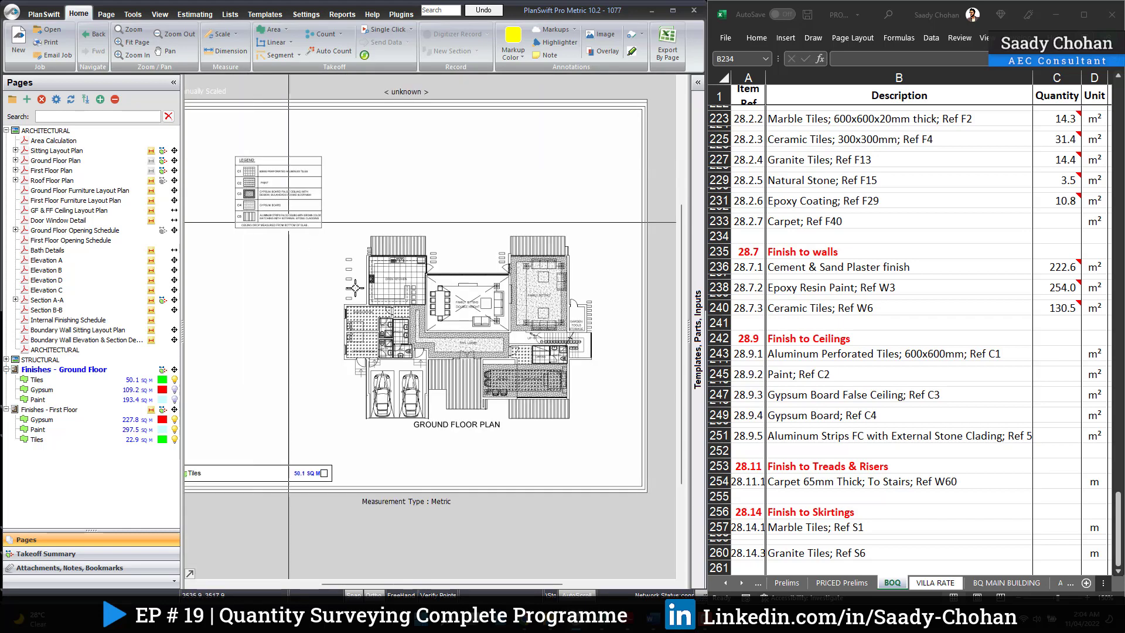
Compare the ground floor ceiling layout and legend with the C1 to C5 items under Finish to Ceilings in the BOQ
{"action": "scroll", "coordinate": [431, 328], "scroll_direction": "up", "scroll_amount": 3}
{"action": "left_click_drag", "start_coordinate": [352, 235], "coordinate": [390, 302]}
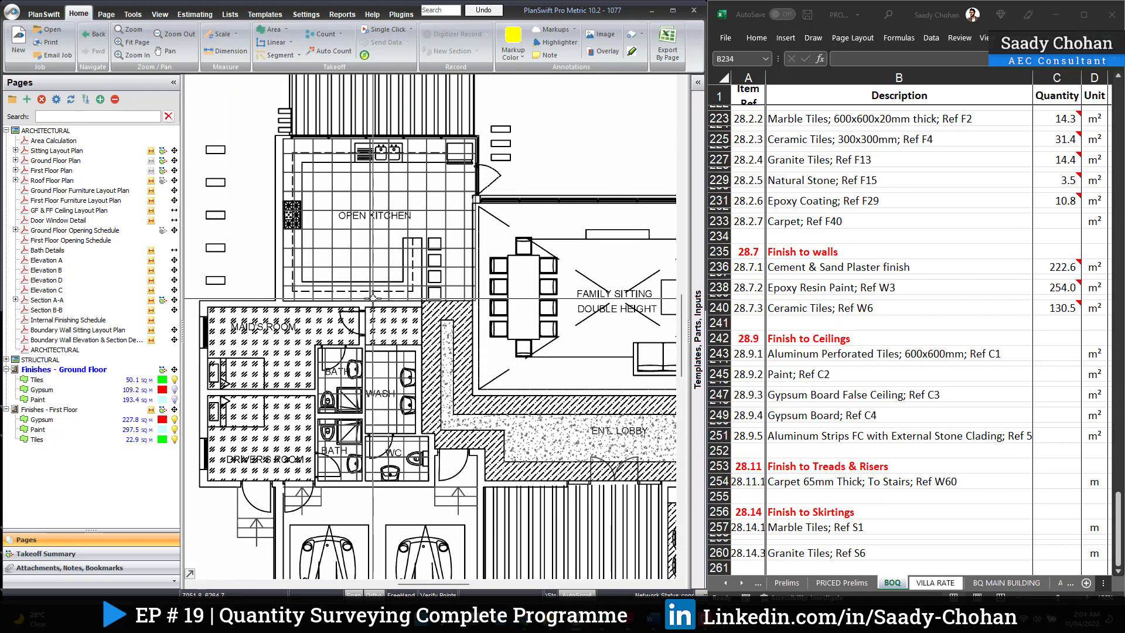
{"action": "scroll", "coordinate": [369, 304], "scroll_direction": "down", "scroll_amount": 5}
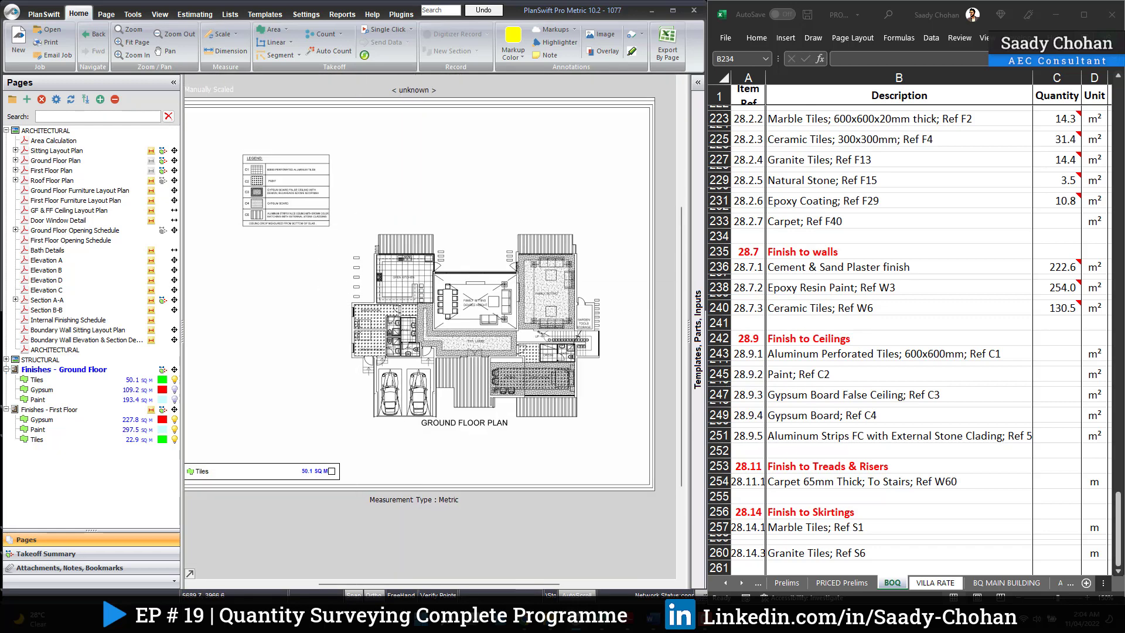
{"action": "left_click_drag", "start_coordinate": [376, 258], "coordinate": [376, 259]}
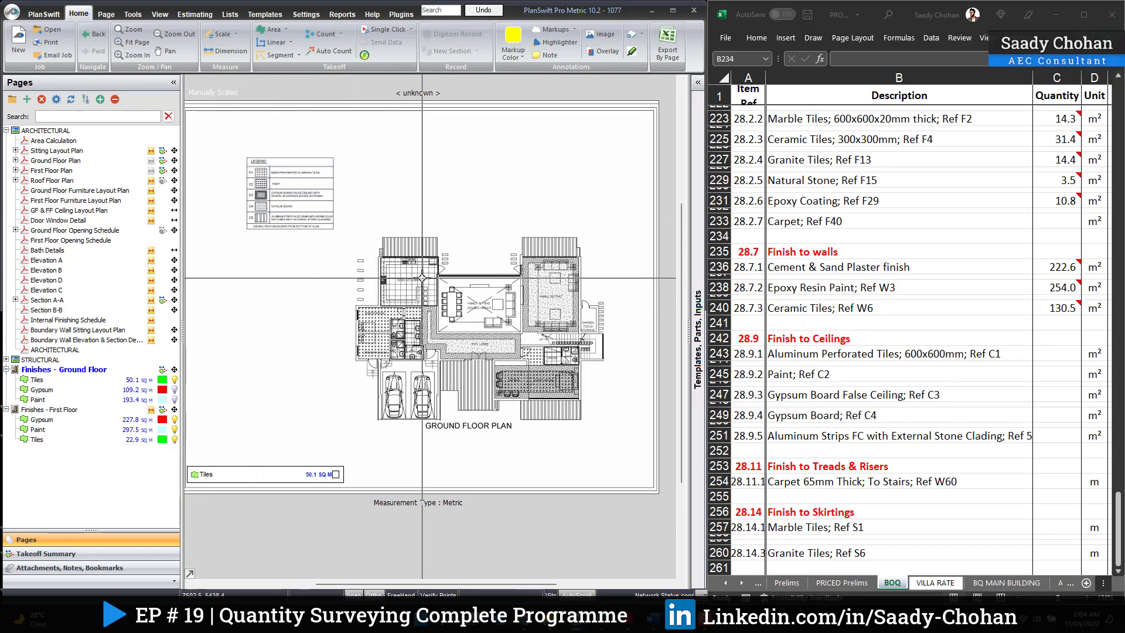
{"action": "left_click", "coordinate": [812, 359]}
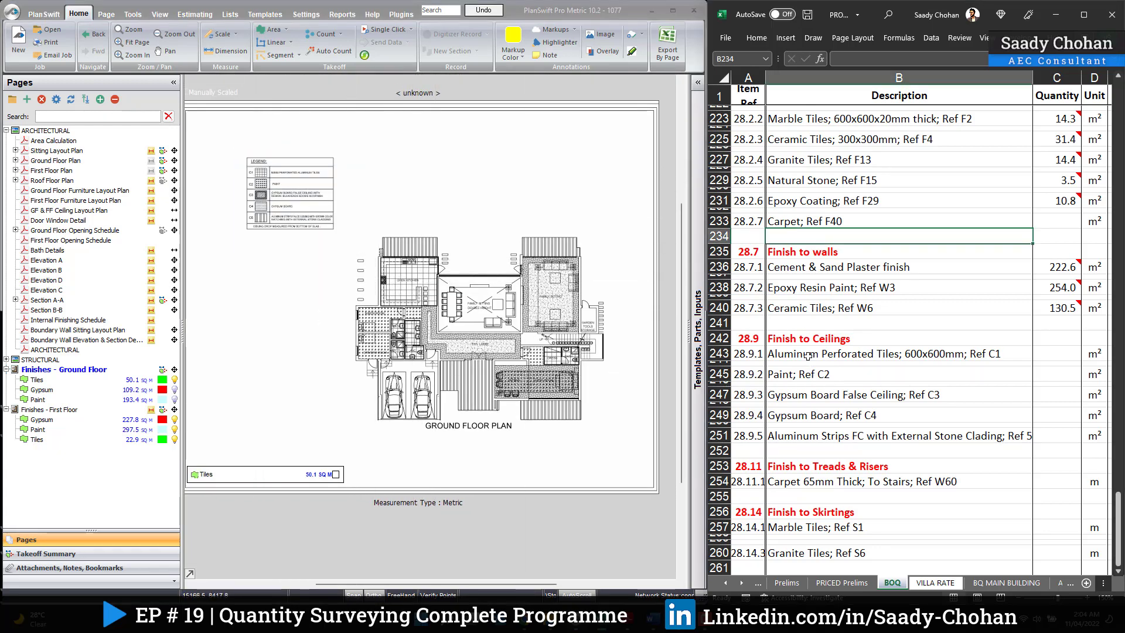
{"action": "left_click", "coordinate": [822, 354]}
{"action": "key", "text": "Down"}
{"action": "key", "text": "Down"}
{"action": "key", "text": "Down"}
{"action": "key", "text": "Down"}
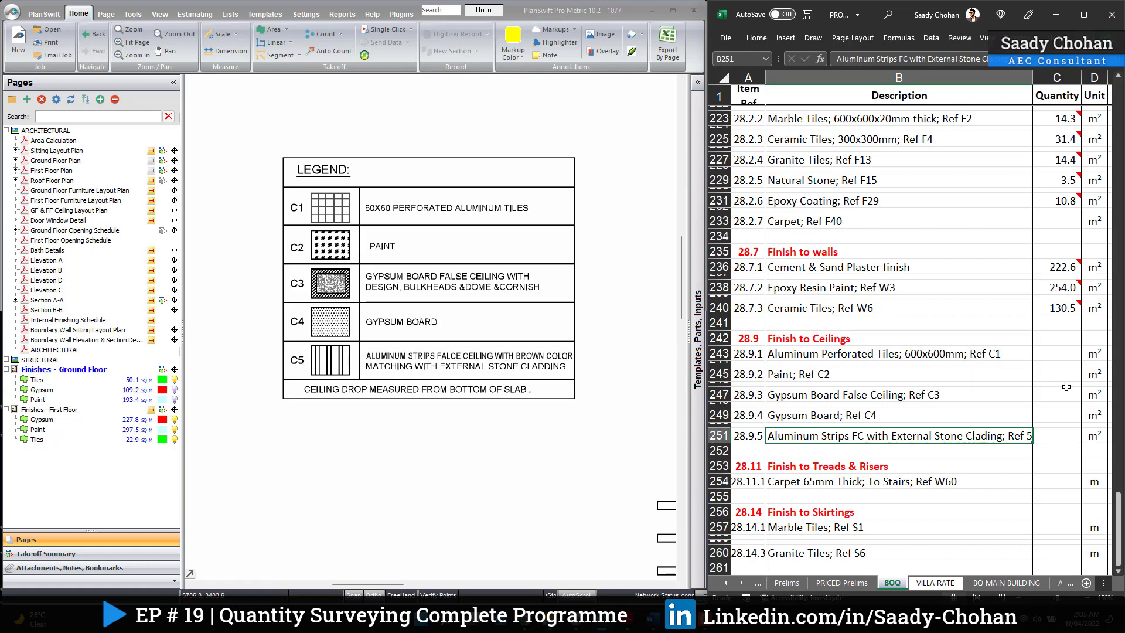
{"action": "mouse_move", "coordinate": [515, 445]}
{"action": "left_mouse_down"}
{"action": "mouse_move", "coordinate": [433, 323]}
{"action": "mouse_move", "coordinate": [404, 220]}
{"action": "mouse_move", "coordinate": [384, 224]}
{"action": "left_mouse_up"}
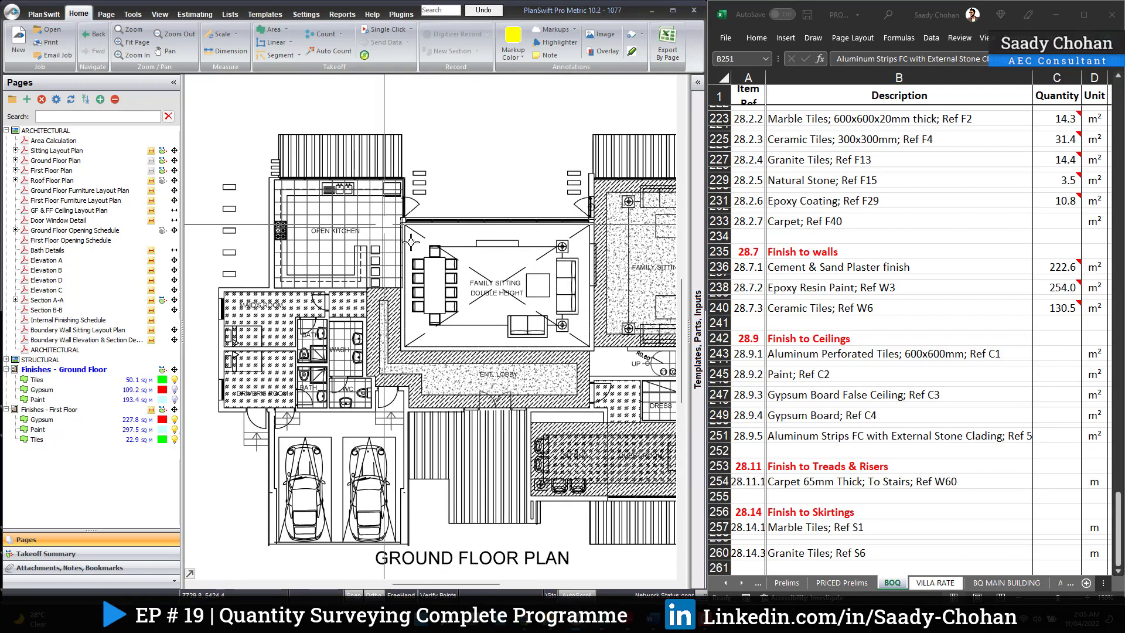
Create an area takeoff named Tiles linked to the BOQ quantity of Aluminum Perforated Tiles, Ref C1
{"action": "left_click", "coordinate": [1052, 355]}
{"action": "right_click", "coordinate": [1050, 354]}
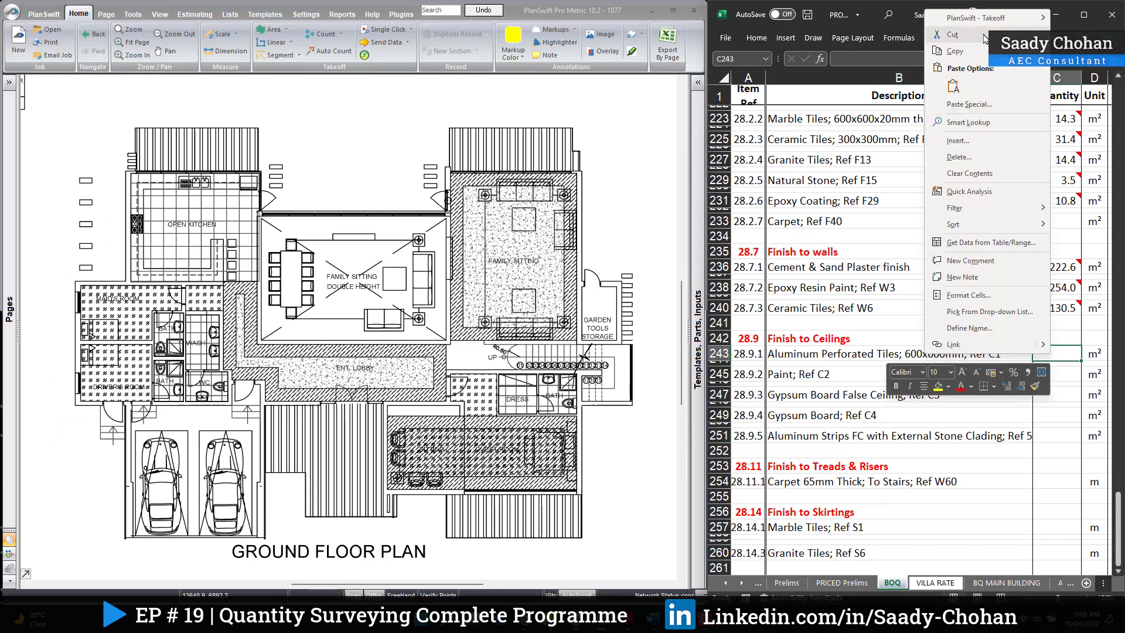
{"action": "mouse_move", "coordinate": [973, 18]}
{"action": "left_click", "coordinate": [879, 36]}
{"action": "type", "text": "Ti"}
{"action": "key", "text": "Return"}
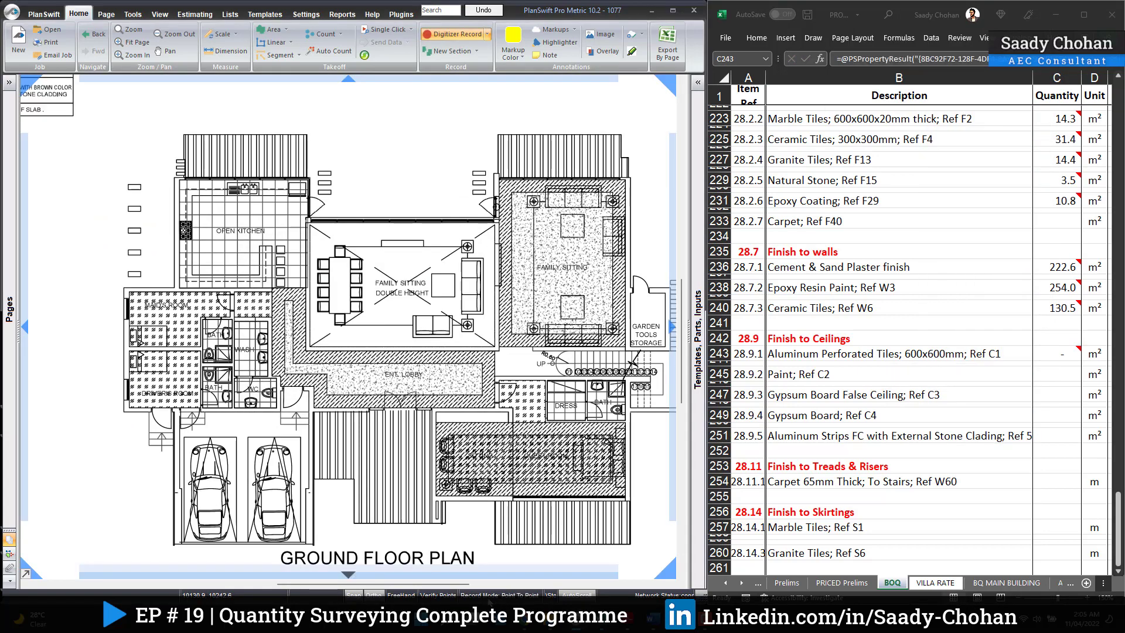
Trace the open kitchen's ceiling as the first Tiles area
{"action": "left_click", "coordinate": [180, 180]}
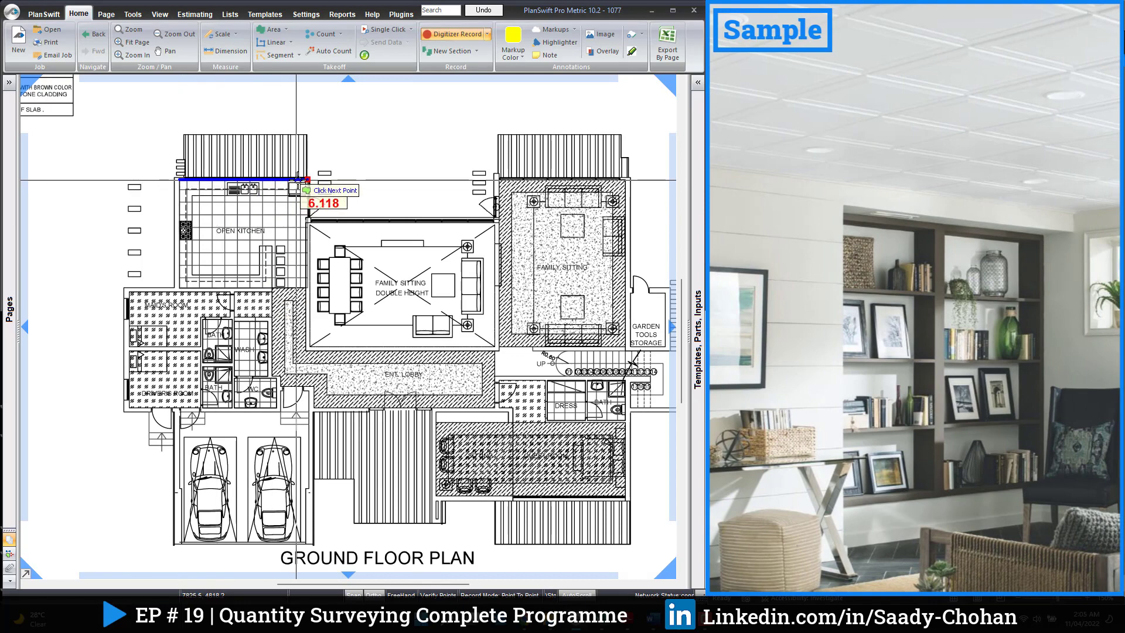
{"action": "left_click", "coordinate": [304, 182]}
{"action": "left_click", "coordinate": [304, 288]}
{"action": "left_click", "coordinate": [180, 287]}
Add the wash area's ceiling to the Tiles takeoff by tracing its four corners
{"action": "scroll", "coordinate": [179, 288], "scroll_direction": "up", "scroll_amount": 3}
{"action": "left_click_drag", "start_coordinate": [560, 447], "coordinate": [521, 444]}
{"action": "left_click", "coordinate": [282, 328]}
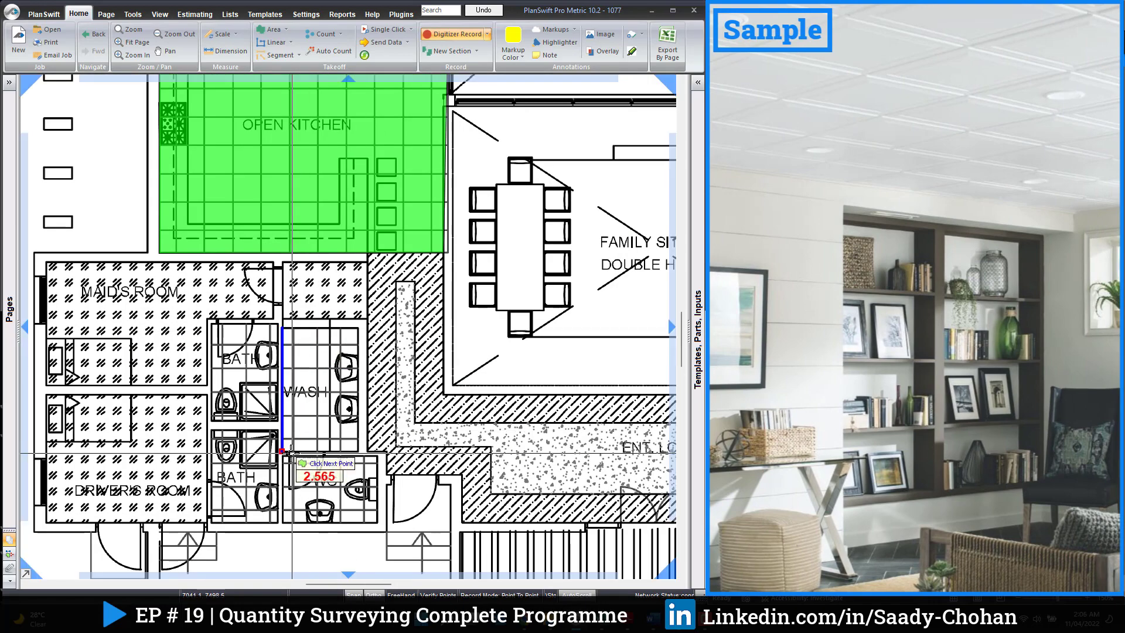
{"action": "left_click", "coordinate": [282, 451]}
{"action": "left_click", "coordinate": [358, 452]}
{"action": "left_click", "coordinate": [358, 327]}
Add the ceilings of the two baths beside the maid's and driver's rooms and the WC to the Tiles takeoff
{"action": "left_click", "coordinate": [212, 324]}
{"action": "left_click", "coordinate": [212, 421]}
{"action": "left_click", "coordinate": [277, 421]}
{"action": "left_click", "coordinate": [278, 522]}
{"action": "left_click", "coordinate": [278, 430]}
{"action": "left_click", "coordinate": [283, 522]}
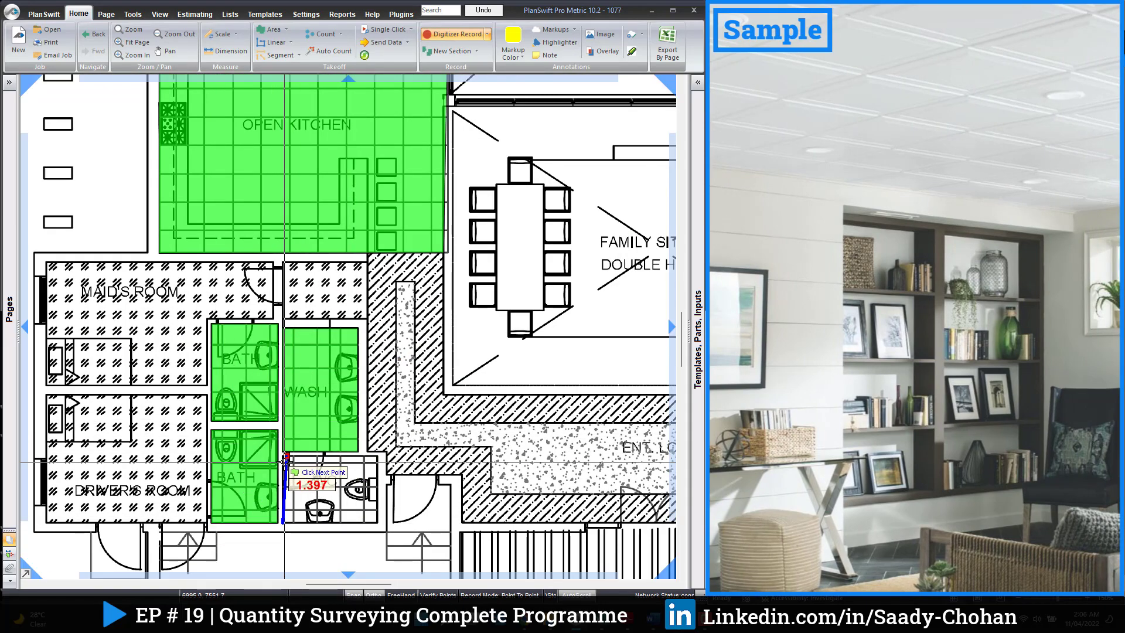
{"action": "left_click", "coordinate": [283, 456]}
{"action": "left_click", "coordinate": [378, 456]}
{"action": "left_click", "coordinate": [378, 522]}
Add the dress room and its adjoining bath to the Tiles takeoff, and stop recording
{"action": "scroll", "coordinate": [378, 516], "scroll_direction": "down", "scroll_amount": 2}
{"action": "scroll", "coordinate": [410, 375], "scroll_direction": "up", "scroll_amount": 3}
{"action": "left_click", "coordinate": [372, 457]}
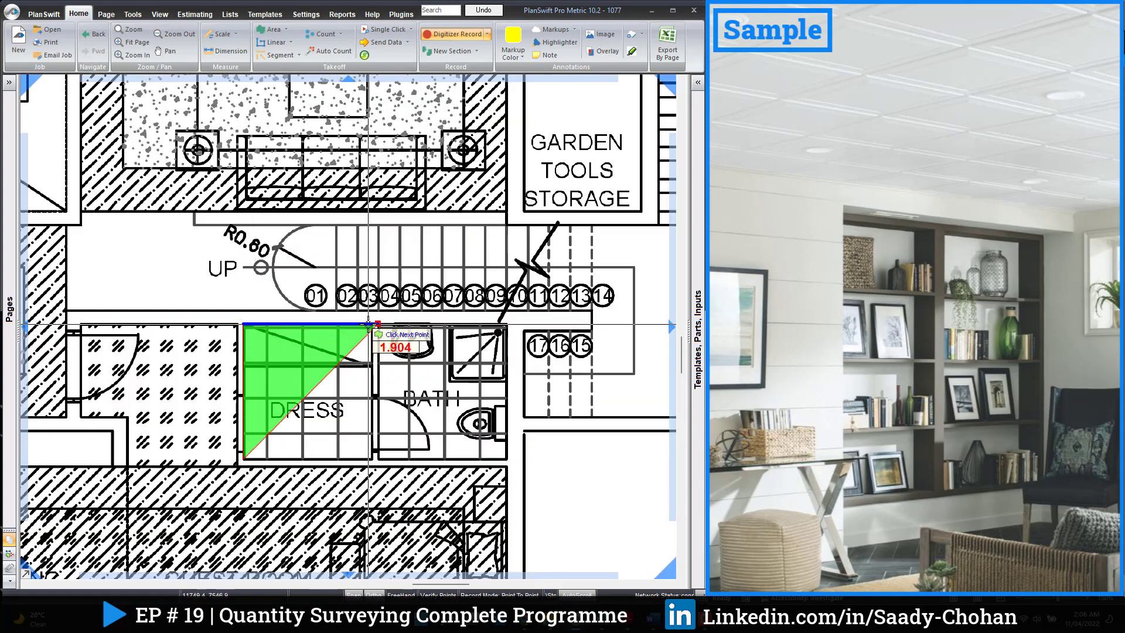
{"action": "left_click", "coordinate": [372, 325]}
{"action": "left_click", "coordinate": [378, 325]}
{"action": "left_click", "coordinate": [378, 457]}
{"action": "left_click", "coordinate": [504, 457]}
{"action": "left_click", "coordinate": [504, 325]}
{"action": "scroll", "coordinate": [507, 366], "scroll_direction": "down", "scroll_amount": 4}
{"action": "left_click_drag", "start_coordinate": [391, 296], "coordinate": [469, 295]}
{"action": "left_click_drag", "start_coordinate": [335, 264], "coordinate": [359, 310]}
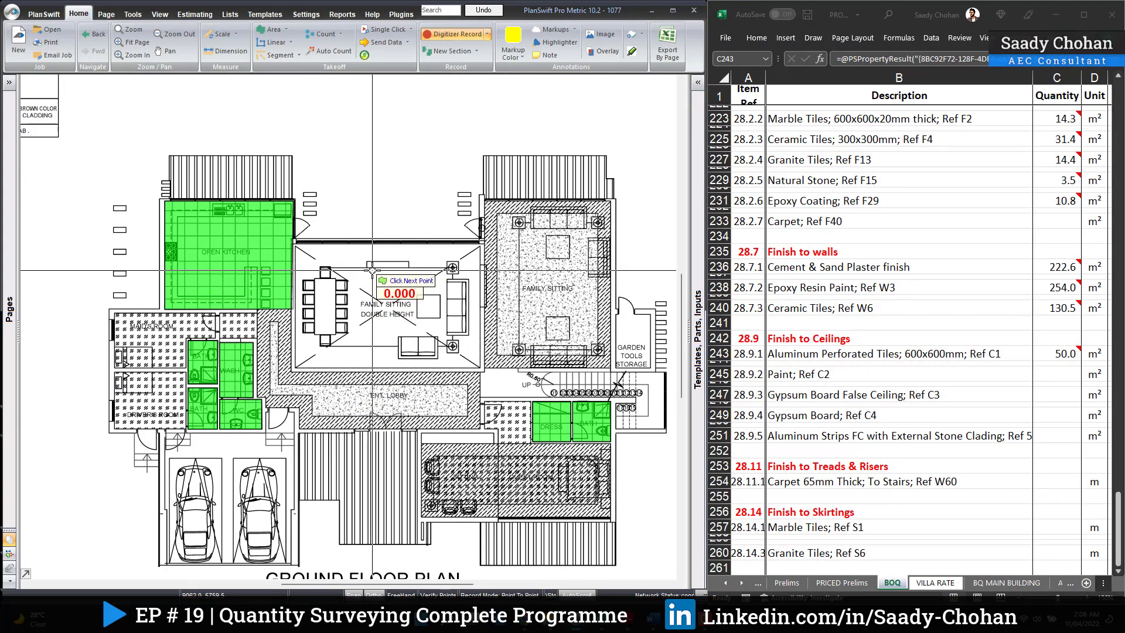
{"action": "right_click", "coordinate": [358, 310]}
{"action": "left_click", "coordinate": [410, 299]}
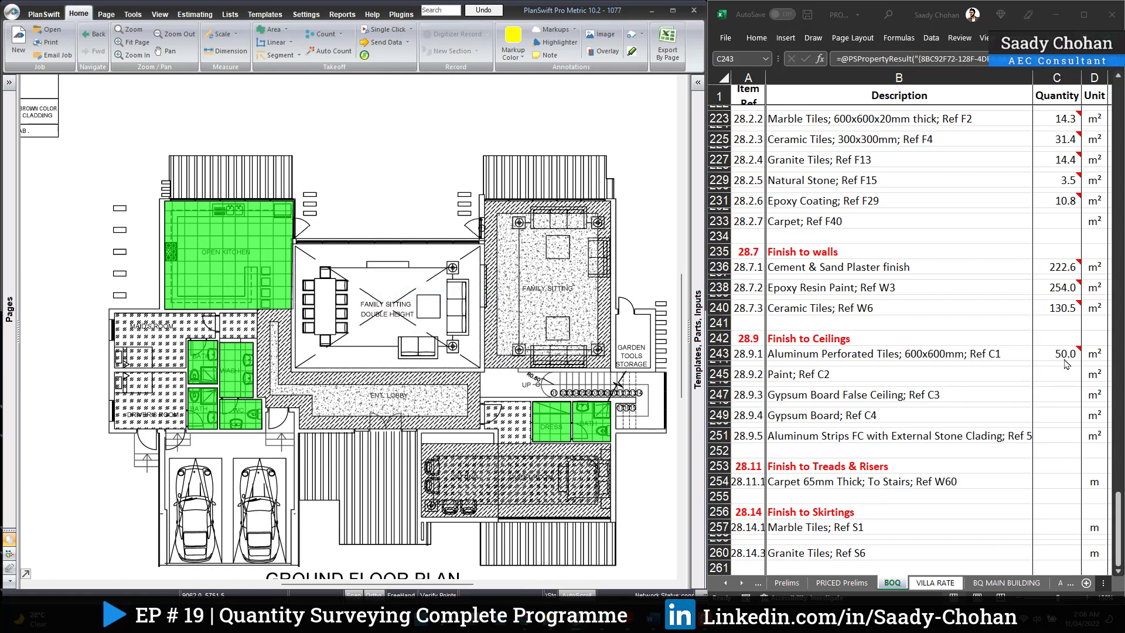
Create a red, solid-filled area takeoff named Gypsum linked to the BOQ quantity of Gypsum Board False Ceiling, Ref C3
{"action": "scroll", "coordinate": [565, 413], "scroll_direction": "up", "scroll_amount": 2}
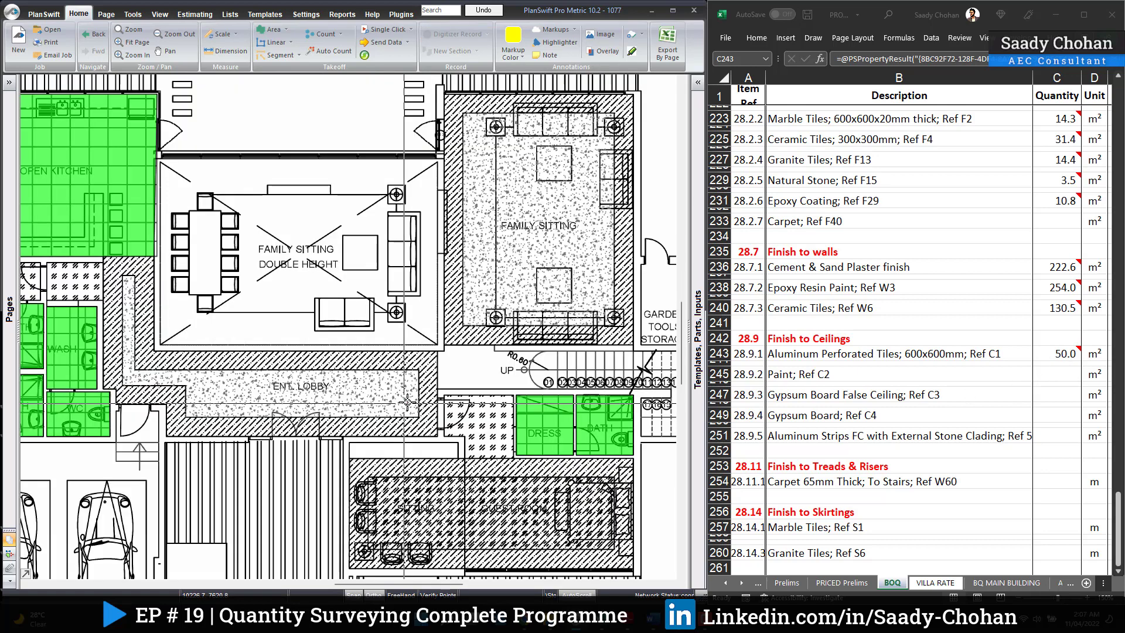
{"action": "left_click", "coordinate": [957, 398]}
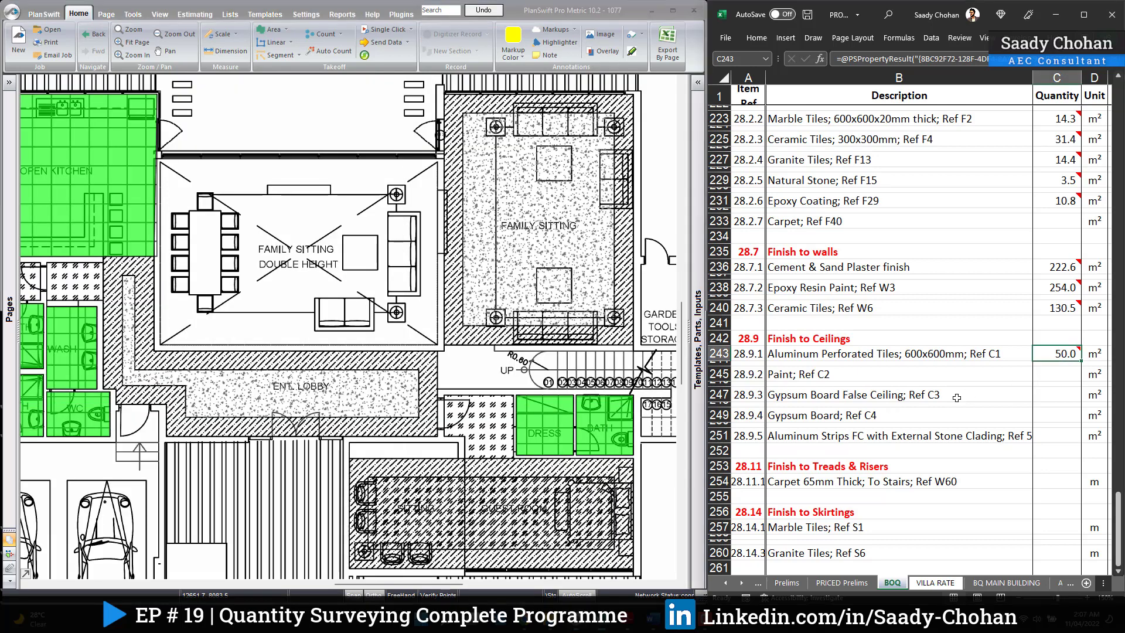
{"action": "right_click", "coordinate": [1048, 394]}
{"action": "mouse_move", "coordinate": [951, 65]}
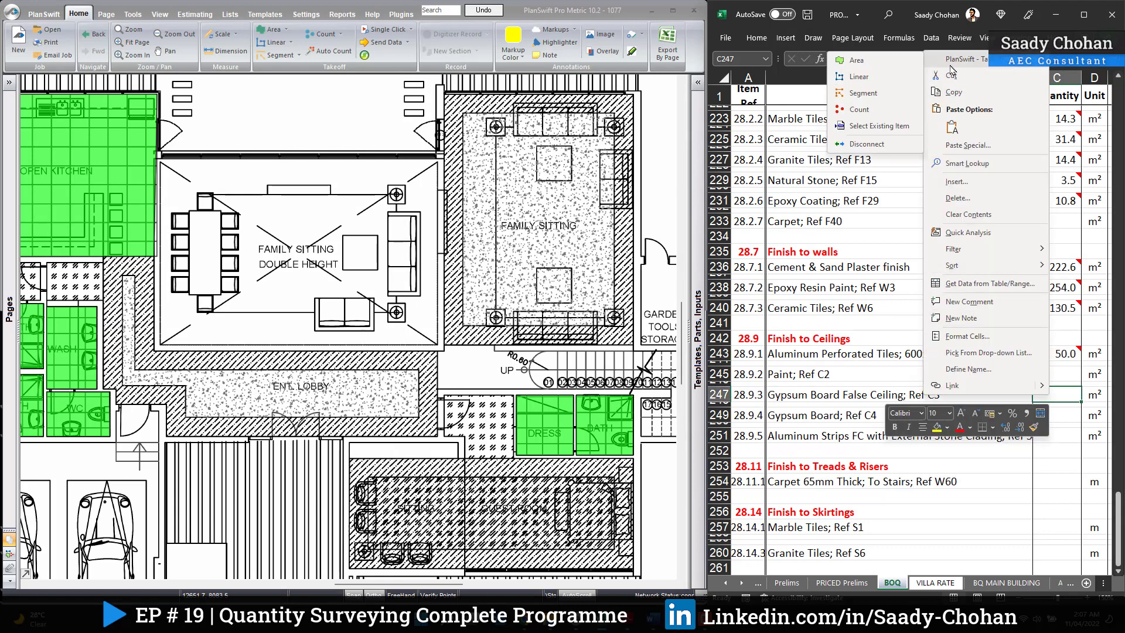
{"action": "left_click", "coordinate": [906, 65]}
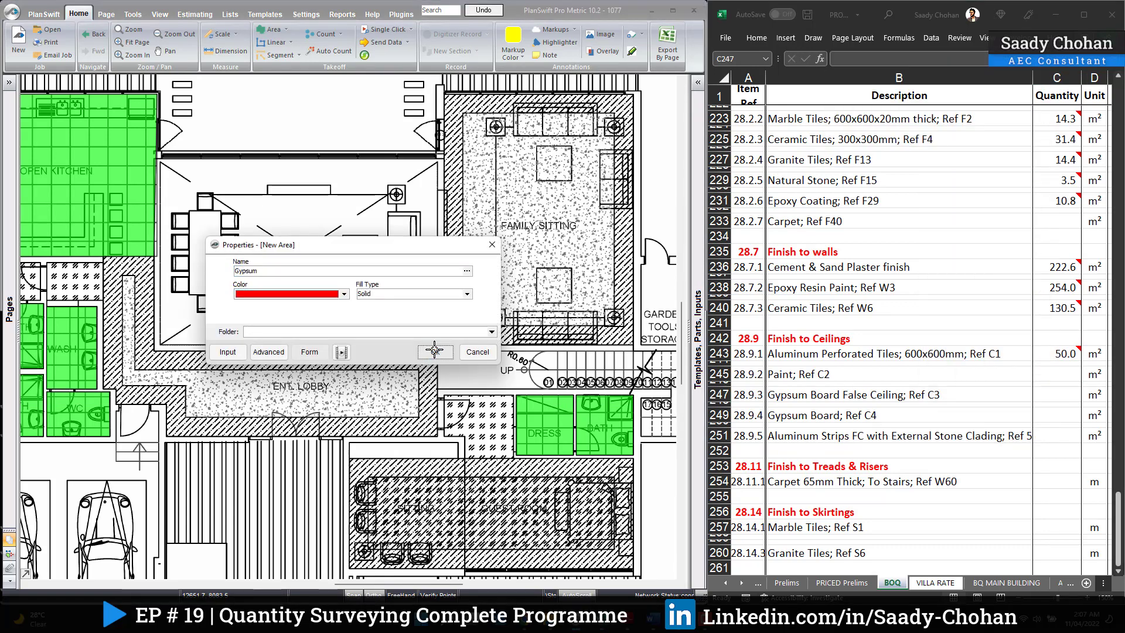
{"action": "left_click", "coordinate": [434, 352]}
Check the C3 hatch in the legend and trace the L-shaped entrance lobby ceiling as a Gypsum area
{"action": "scroll", "coordinate": [106, 74], "scroll_direction": "up", "scroll_amount": 5}
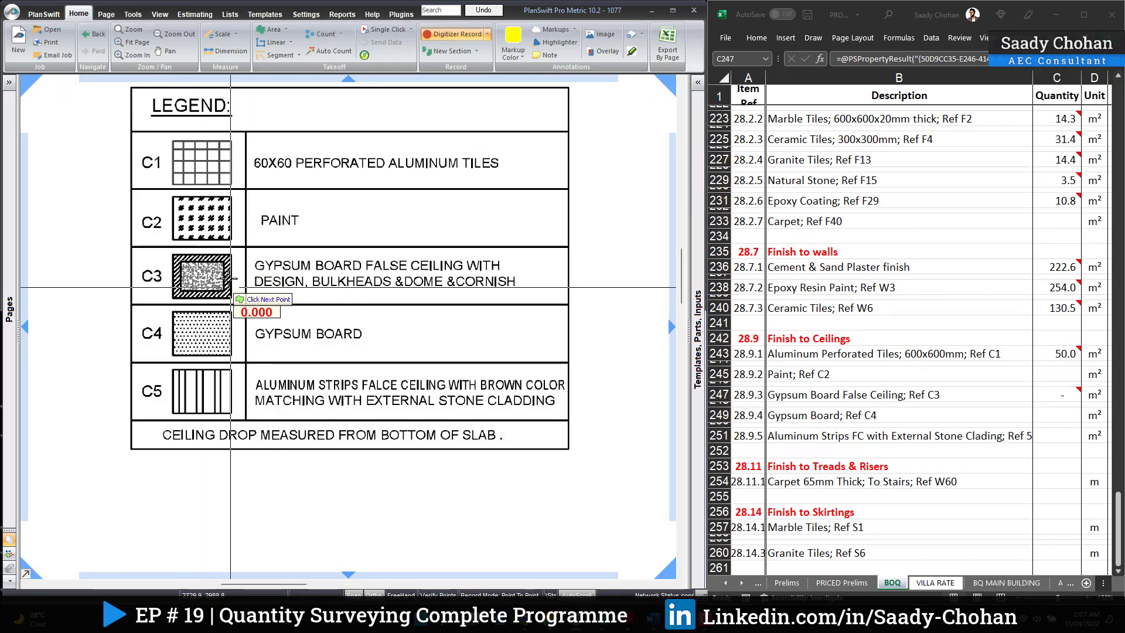
{"action": "scroll", "coordinate": [193, 280], "scroll_direction": "down", "scroll_amount": 5}
{"action": "scroll", "coordinate": [188, 278], "scroll_direction": "up", "scroll_amount": 2}
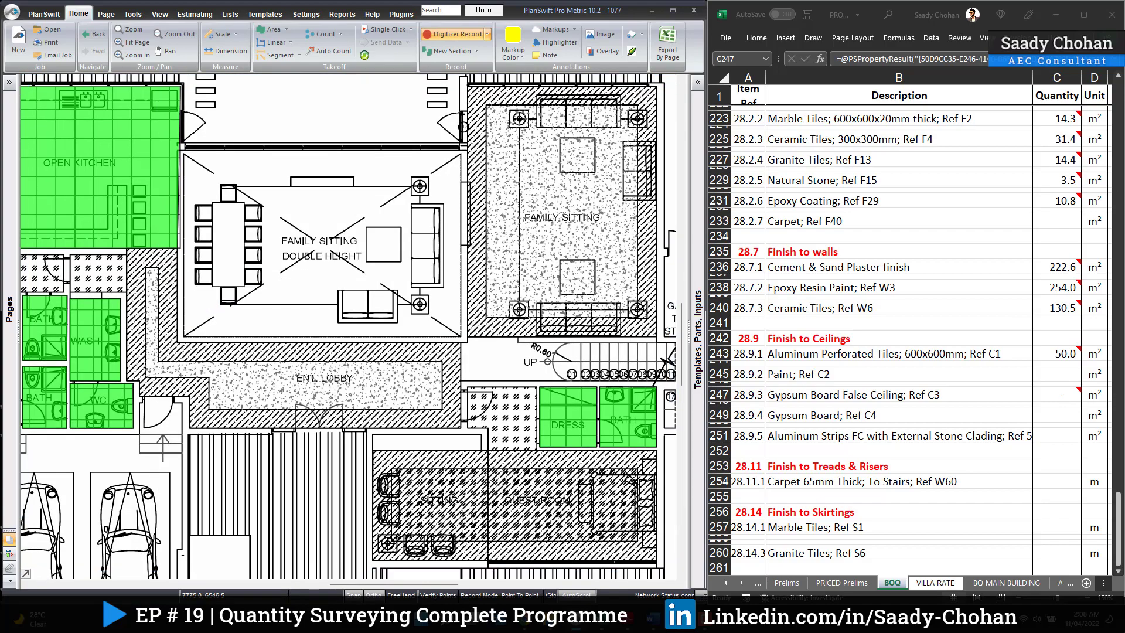
{"action": "left_click", "coordinate": [124, 237]}
{"action": "left_click", "coordinate": [175, 236]}
{"action": "left_click", "coordinate": [175, 330]}
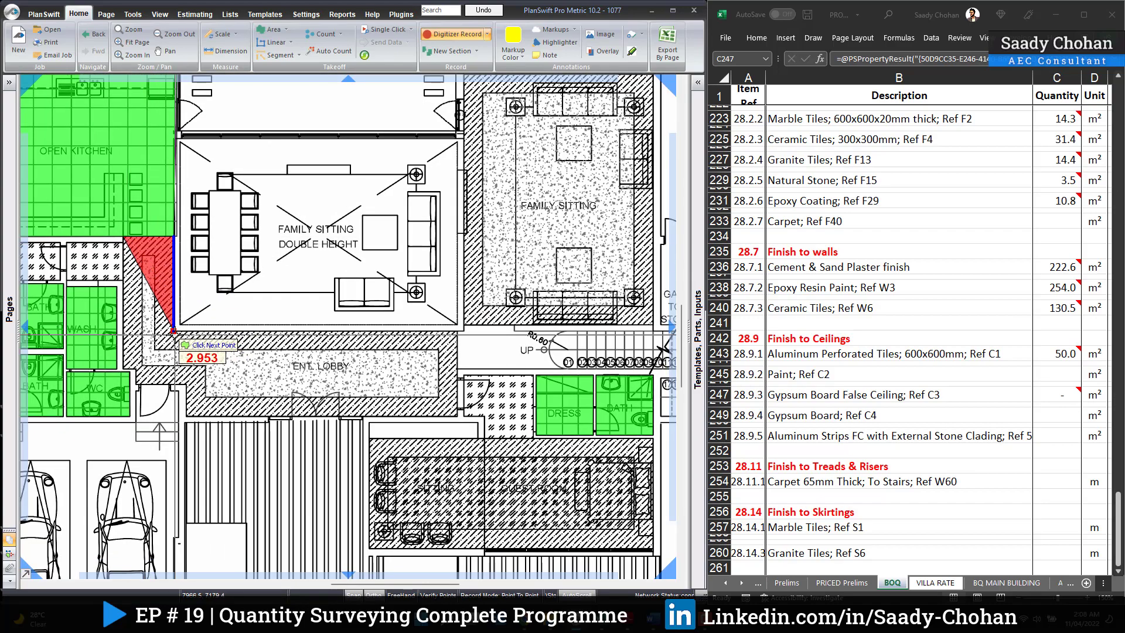
{"action": "left_click", "coordinate": [458, 330]}
{"action": "left_click", "coordinate": [457, 416]}
{"action": "left_click", "coordinate": [186, 417]}
{"action": "left_click", "coordinate": [186, 371]}
{"action": "left_click", "coordinate": [136, 371]}
{"action": "left_click", "coordinate": [124, 368]}
Add the family sitting room beside the double-height space to the Gypsum takeoff
{"action": "left_click", "coordinate": [383, 355]}
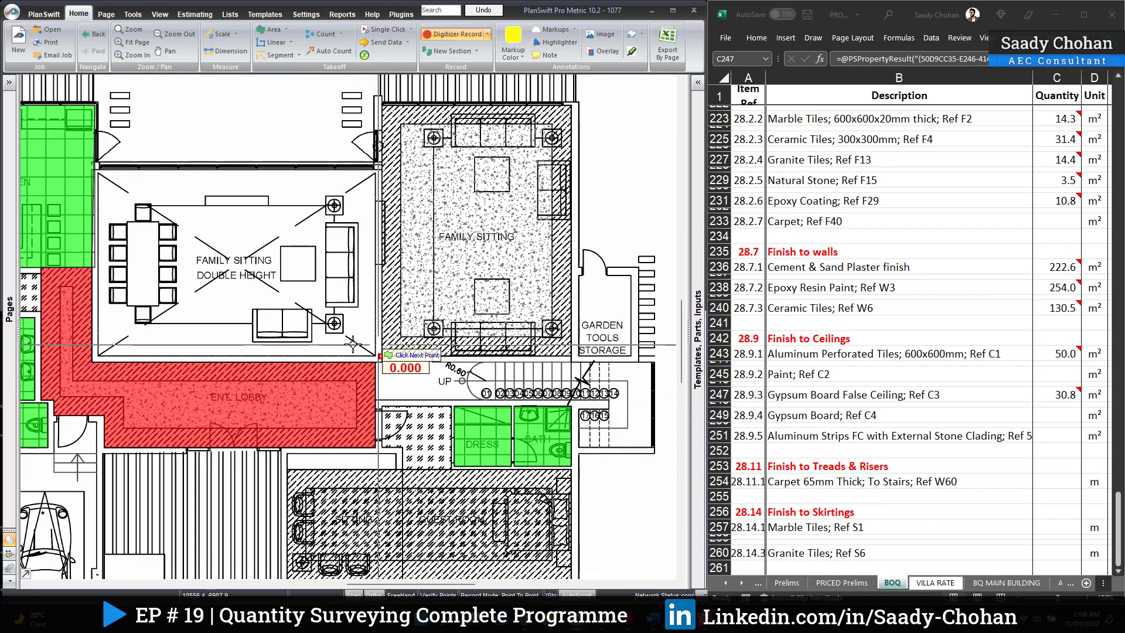
{"action": "left_click", "coordinate": [383, 105]}
{"action": "left_click", "coordinate": [572, 105]}
{"action": "left_click", "coordinate": [572, 355]}
Add the guest room's ceiling to the Gypsum takeoff, and stop recording
{"action": "left_click", "coordinate": [580, 351]}
{"action": "left_click", "coordinate": [298, 351]}
{"action": "left_click", "coordinate": [298, 461]}
{"action": "double_click", "coordinate": [581, 461]}
{"action": "scroll", "coordinate": [581, 462], "scroll_direction": "down", "scroll_amount": 2}
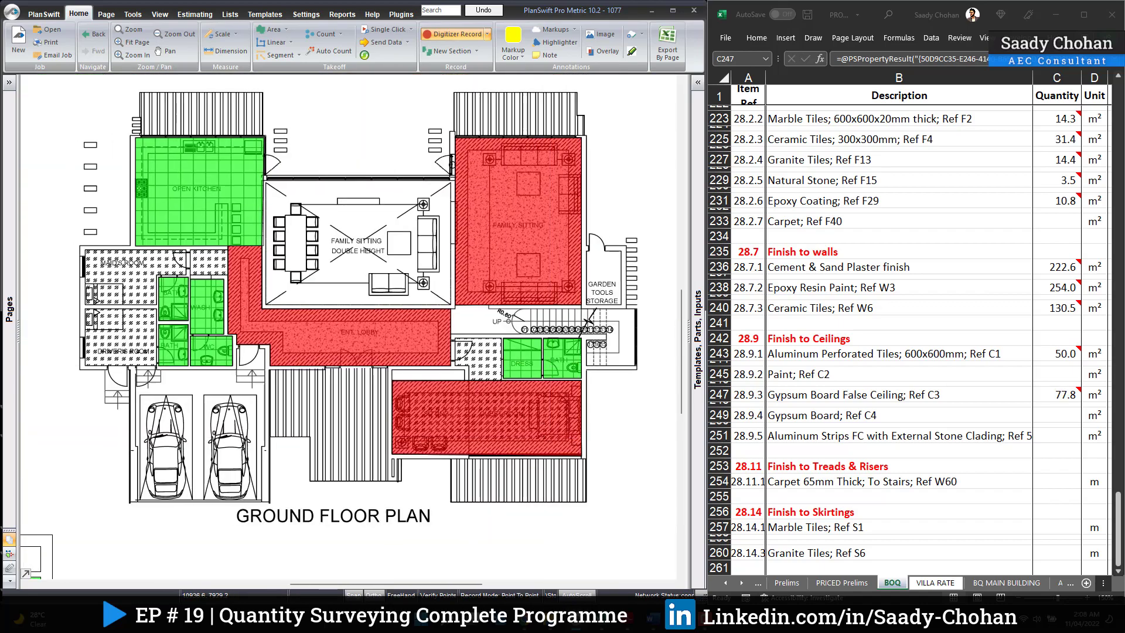
{"action": "right_click", "coordinate": [404, 241]}
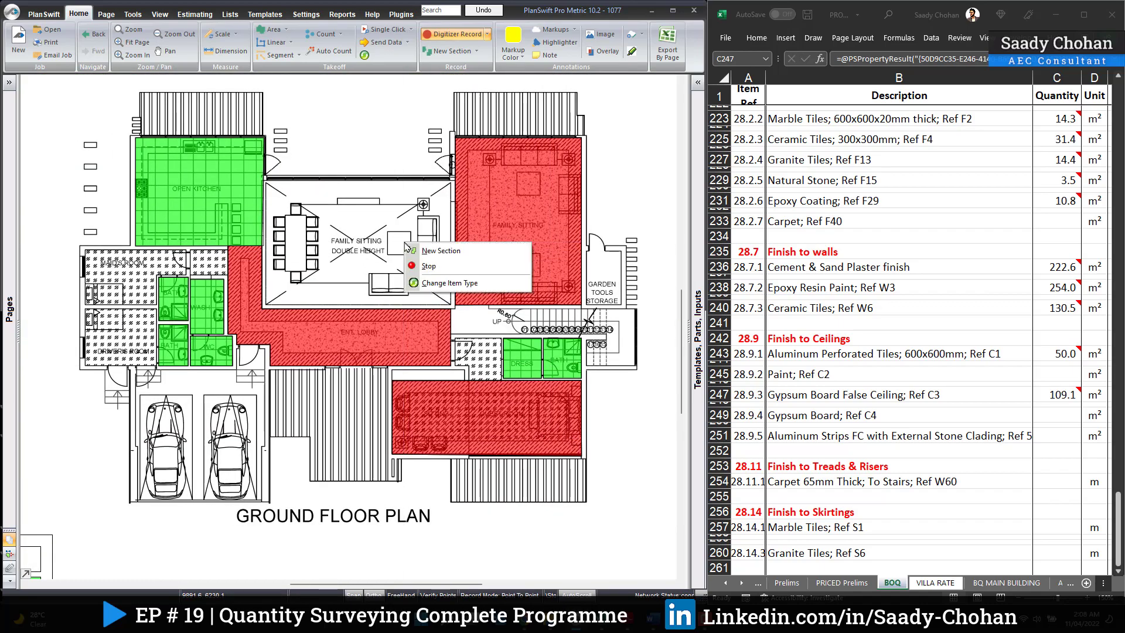
{"action": "left_click", "coordinate": [425, 265]}
Create a cyan, solid-filled area takeoff named Paint linked to the BOQ quantity of Paint, Ref C2
{"action": "left_click", "coordinate": [1056, 377]}
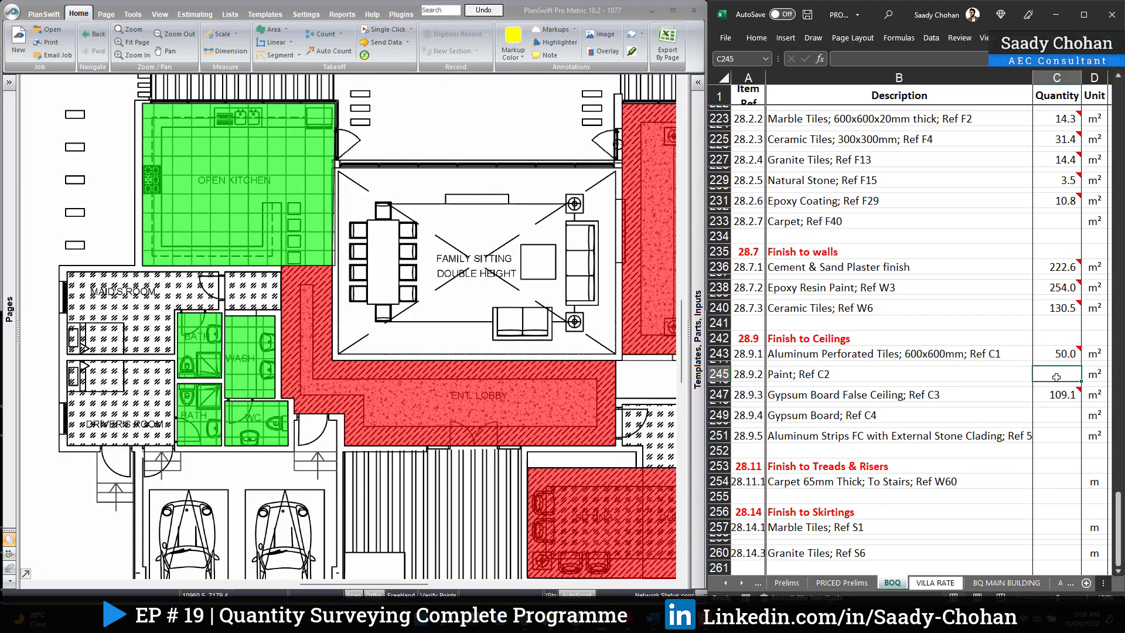
{"action": "right_click", "coordinate": [1056, 380]}
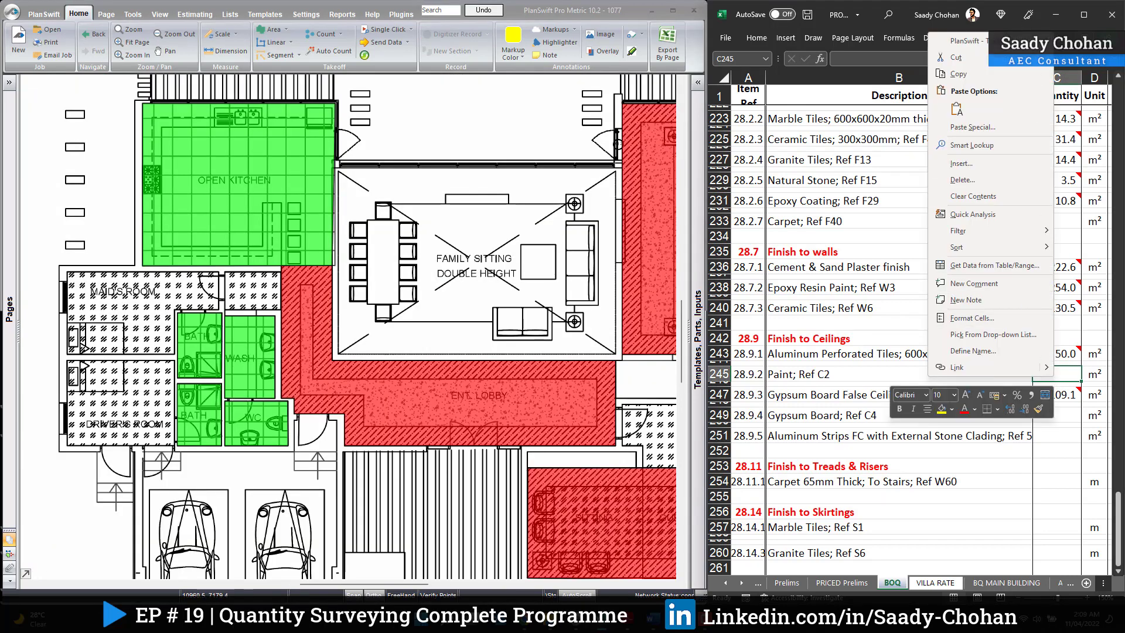
{"action": "mouse_move", "coordinate": [961, 40]}
{"action": "left_click", "coordinate": [901, 44]}
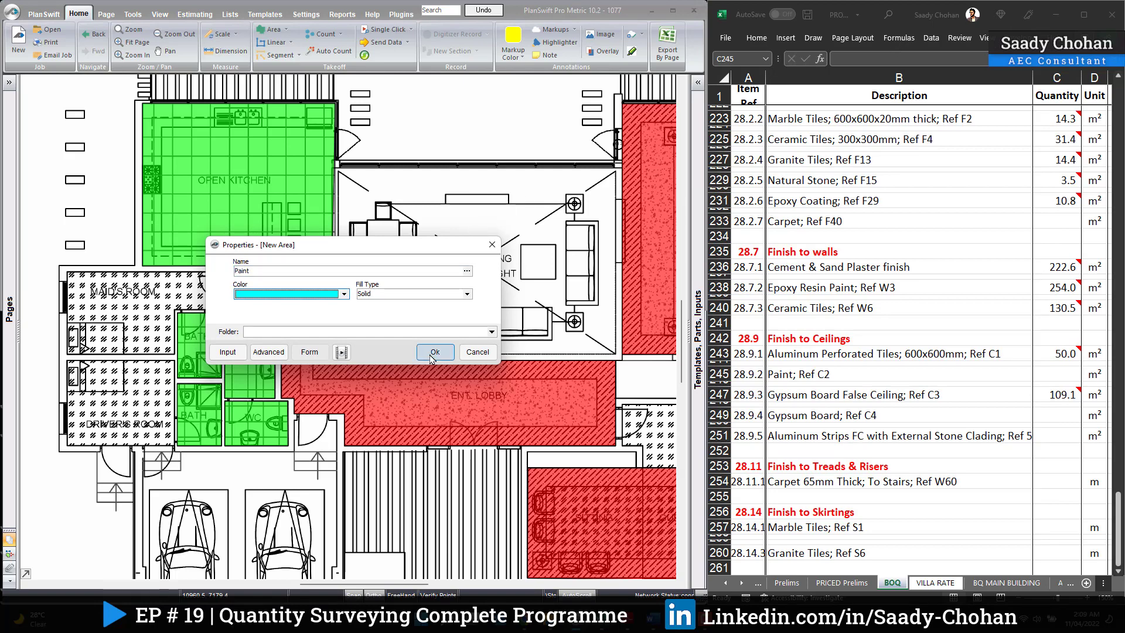
{"action": "left_click", "coordinate": [434, 351]}
Examine the C2 paint hatch in the legend and the matching ceilings around the maid's room, driver's room and kitchen
{"action": "scroll", "coordinate": [428, 342], "scroll_direction": "down", "scroll_amount": 3}
{"action": "scroll", "coordinate": [221, 232], "scroll_direction": "up", "scroll_amount": 2}
{"action": "scroll", "coordinate": [135, 172], "scroll_direction": "up", "scroll_amount": 1}
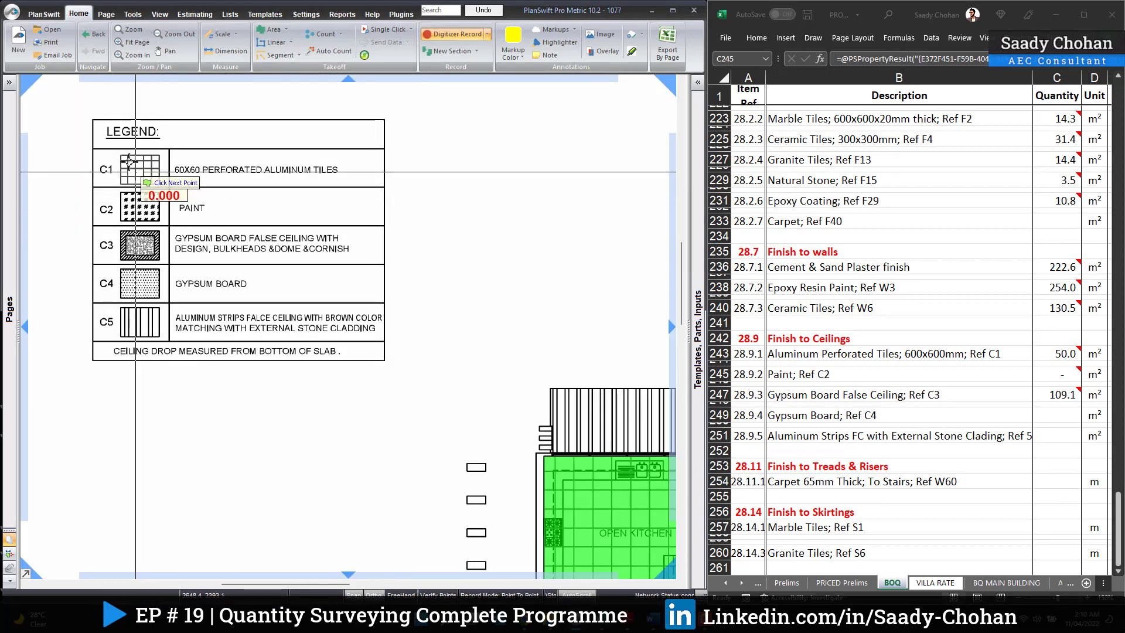
{"action": "scroll", "coordinate": [129, 162], "scroll_direction": "up", "scroll_amount": 1}
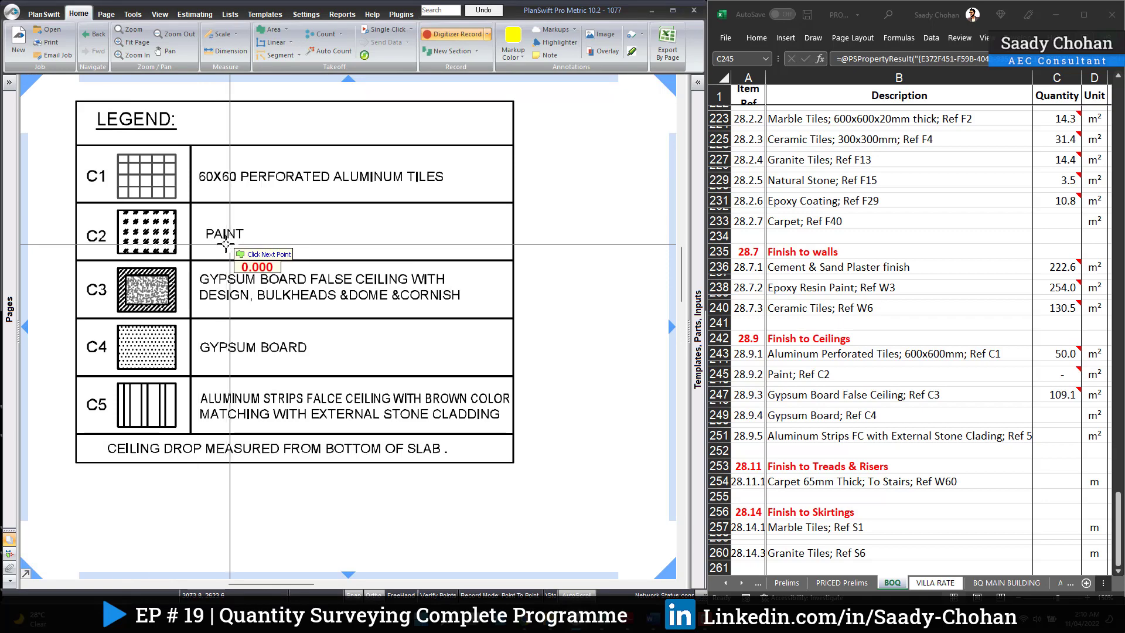
{"action": "scroll", "coordinate": [328, 370], "scroll_direction": "down", "scroll_amount": 2}
{"action": "scroll", "coordinate": [337, 422], "scroll_direction": "up", "scroll_amount": 3}
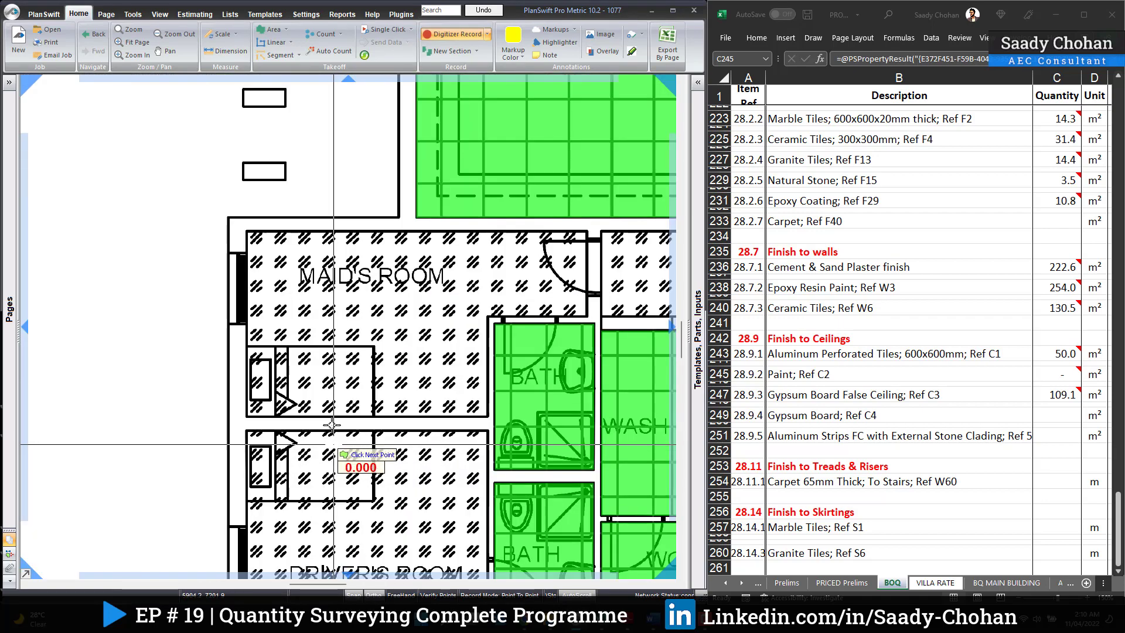
{"action": "left_click_drag", "start_coordinate": [413, 270], "coordinate": [325, 254]}
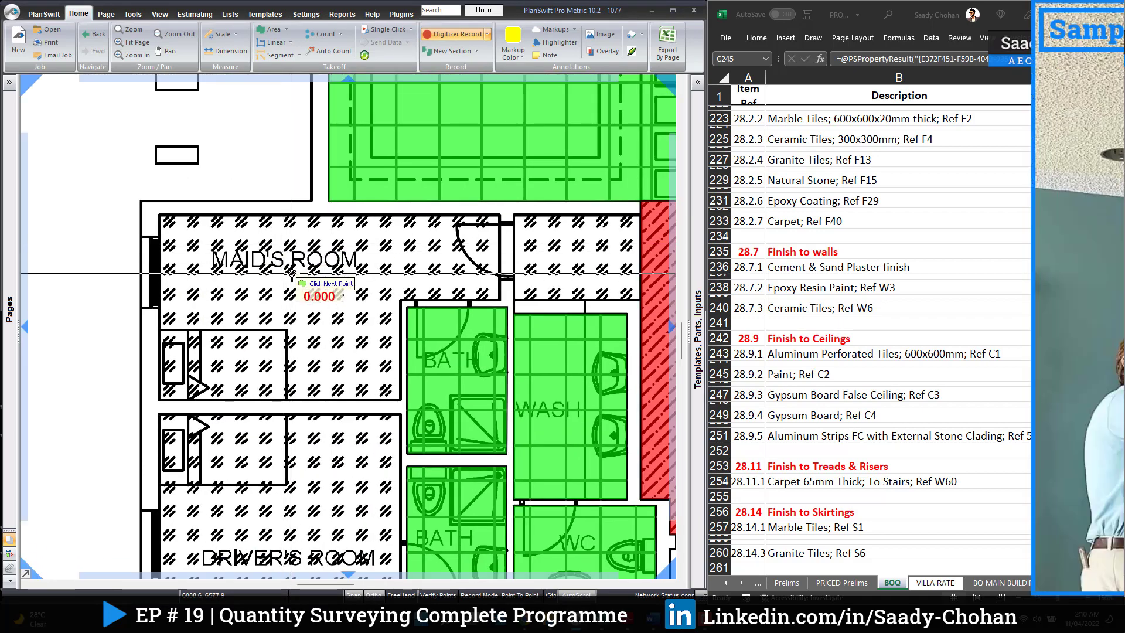
{"action": "scroll", "coordinate": [246, 319], "scroll_direction": "down", "scroll_amount": 3}
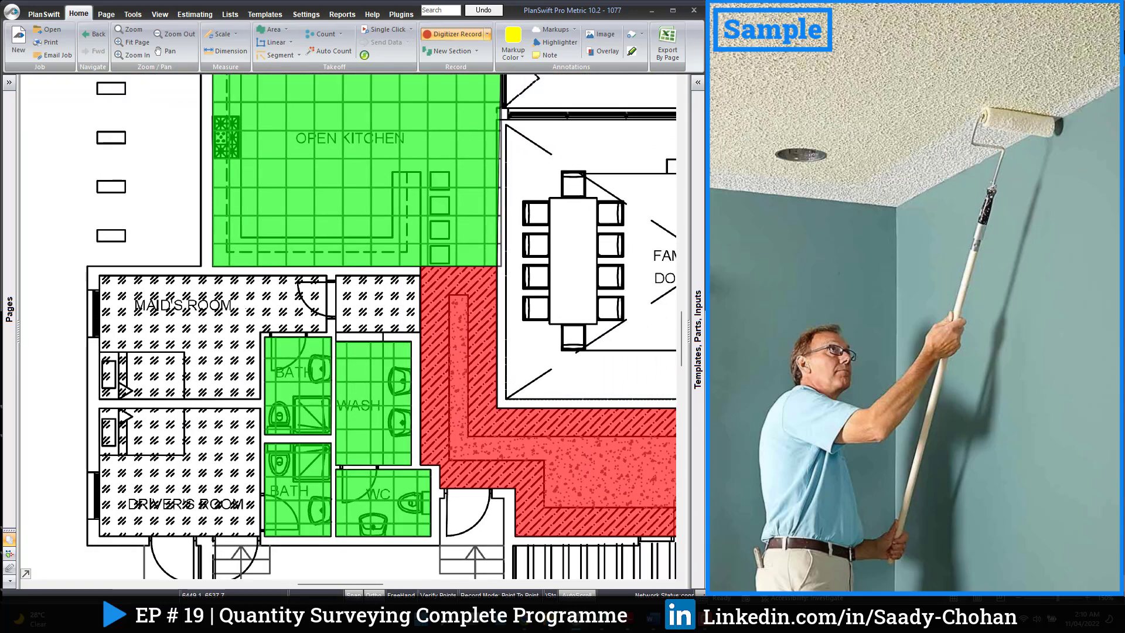
{"action": "left_click_drag", "start_coordinate": [247, 305], "coordinate": [214, 320]}
{"action": "left_click_drag", "start_coordinate": [256, 256], "coordinate": [234, 310]}
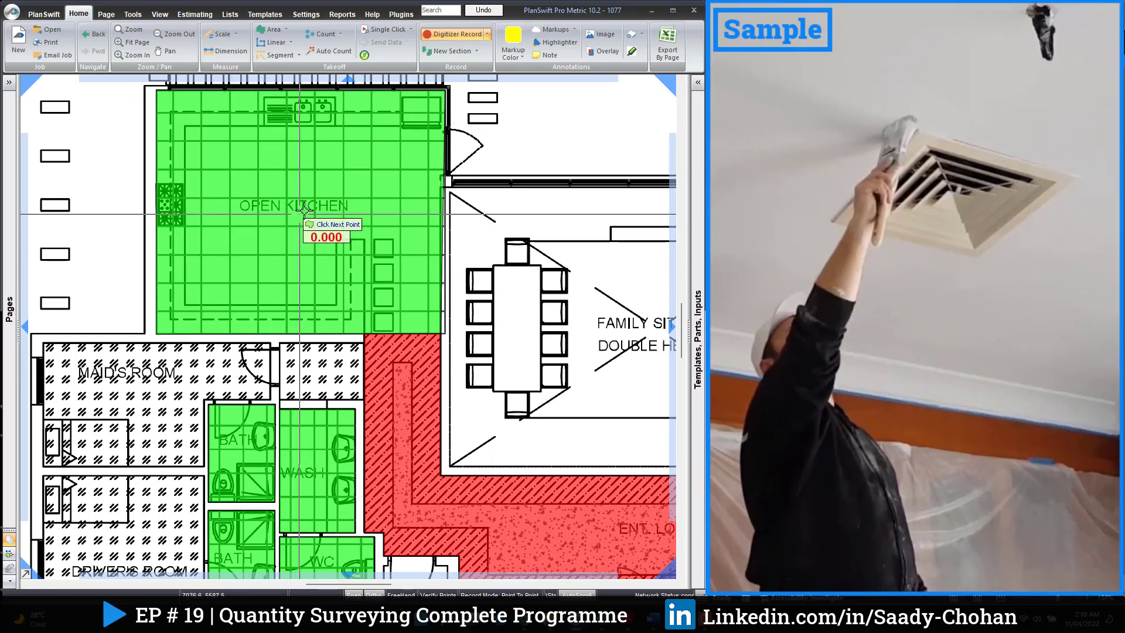
{"action": "left_click_drag", "start_coordinate": [304, 210], "coordinate": [295, 225]}
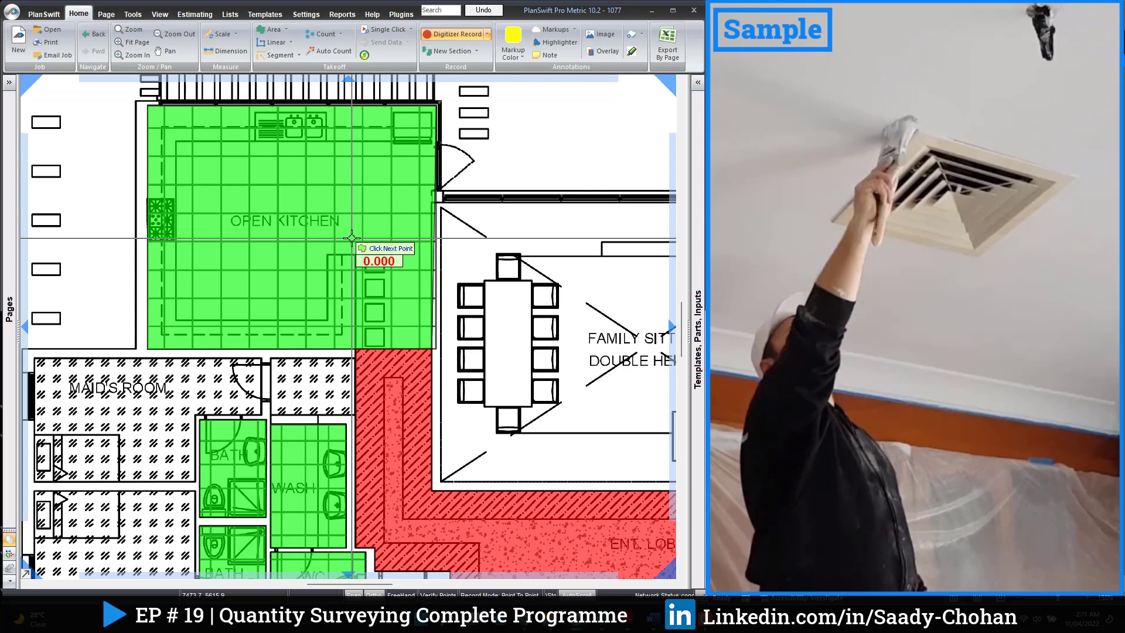
{"action": "scroll", "coordinate": [351, 238], "scroll_direction": "down", "scroll_amount": 2}
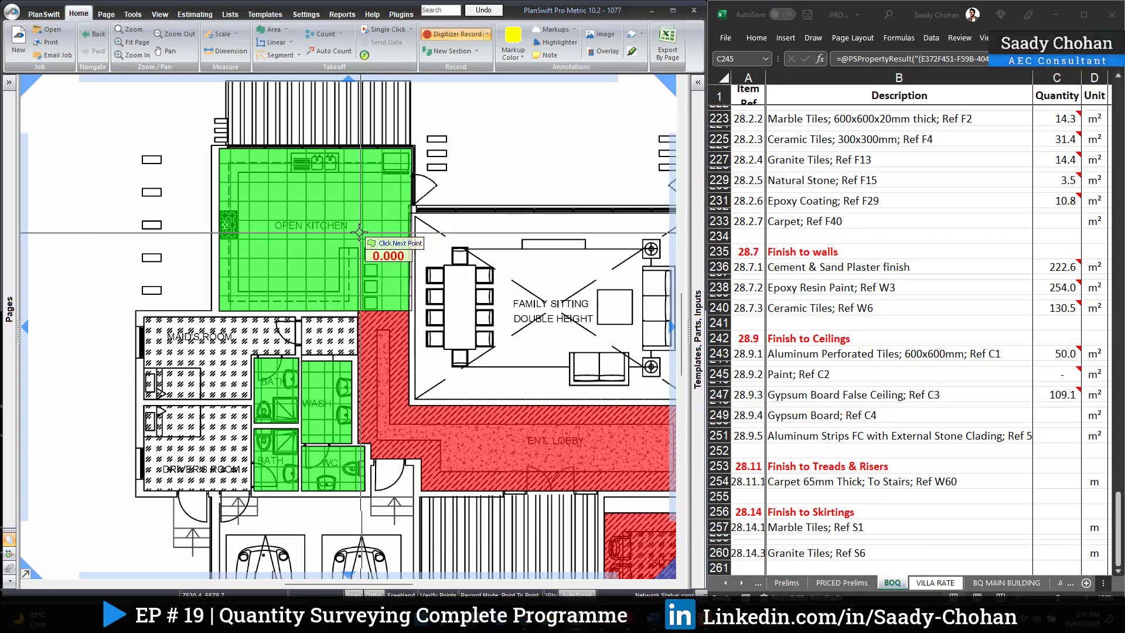
Add the open kitchen's ceiling to the Paint takeoff by tracing its room outline
{"action": "left_click", "coordinate": [413, 149]}
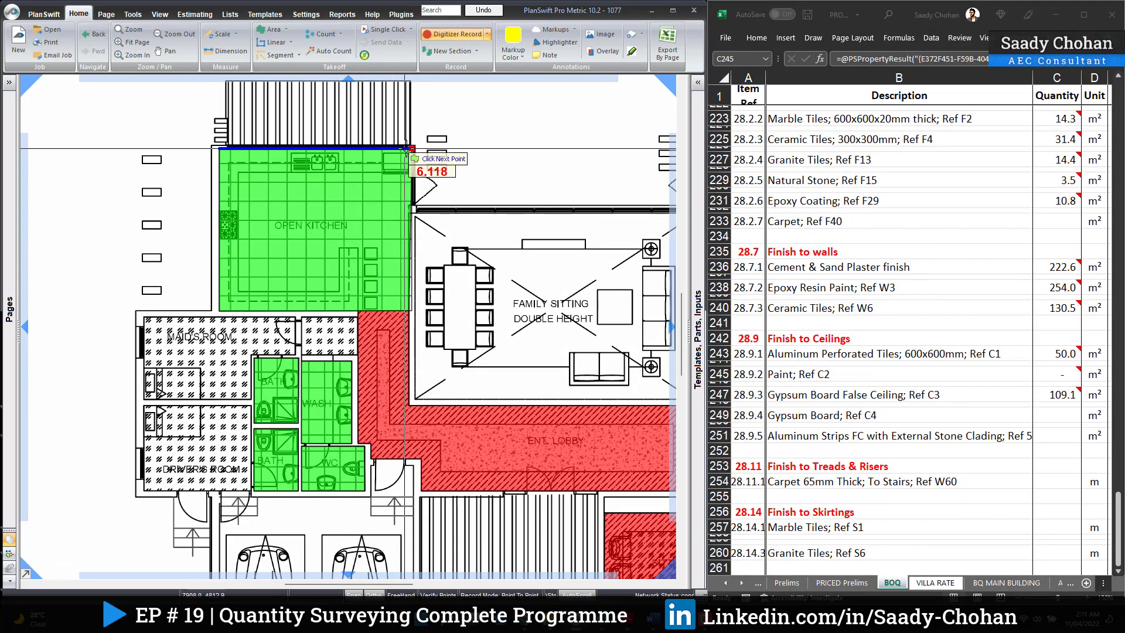
{"action": "left_click", "coordinate": [411, 309]}
{"action": "left_click", "coordinate": [219, 310]}
Add the ceilings of the maid's room, the driver's room and the small adjoining passage to the Paint takeoff
{"action": "scroll", "coordinate": [340, 283], "scroll_direction": "up", "scroll_amount": 2}
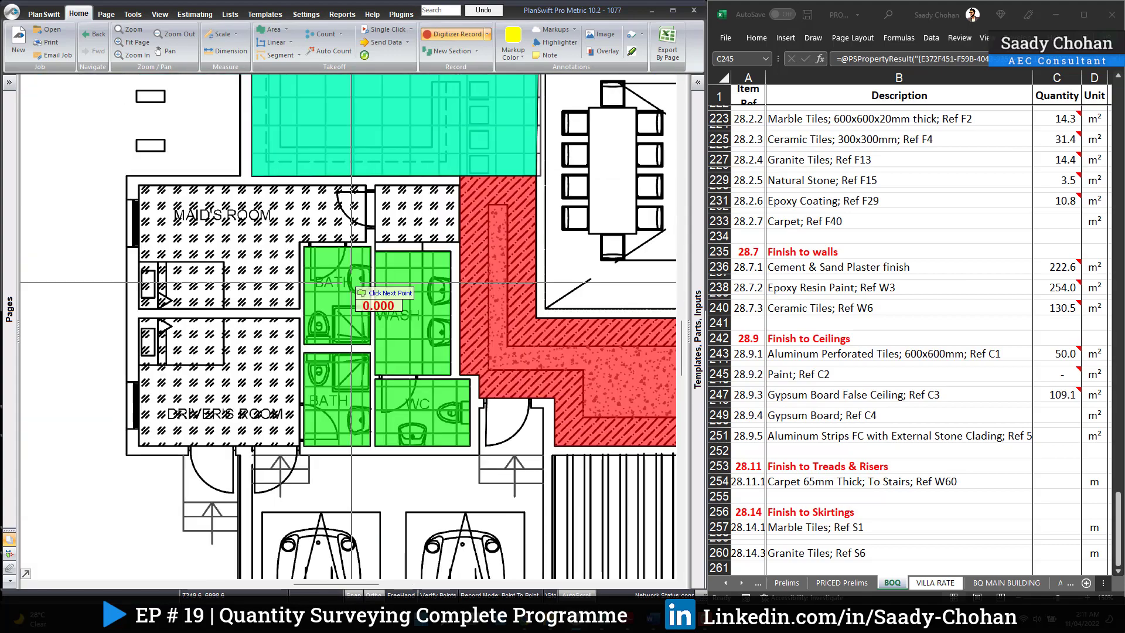
{"action": "left_click", "coordinate": [64, 128]}
{"action": "left_click", "coordinate": [64, 313]}
{"action": "left_click", "coordinate": [305, 314]}
{"action": "left_click", "coordinate": [305, 213]}
{"action": "left_click", "coordinate": [405, 213]}
{"action": "left_click", "coordinate": [406, 129]}
{"action": "left_click", "coordinate": [419, 128]}
{"action": "left_click", "coordinate": [546, 128]}
{"action": "left_click", "coordinate": [546, 213]}
{"action": "left_click", "coordinate": [419, 213]}
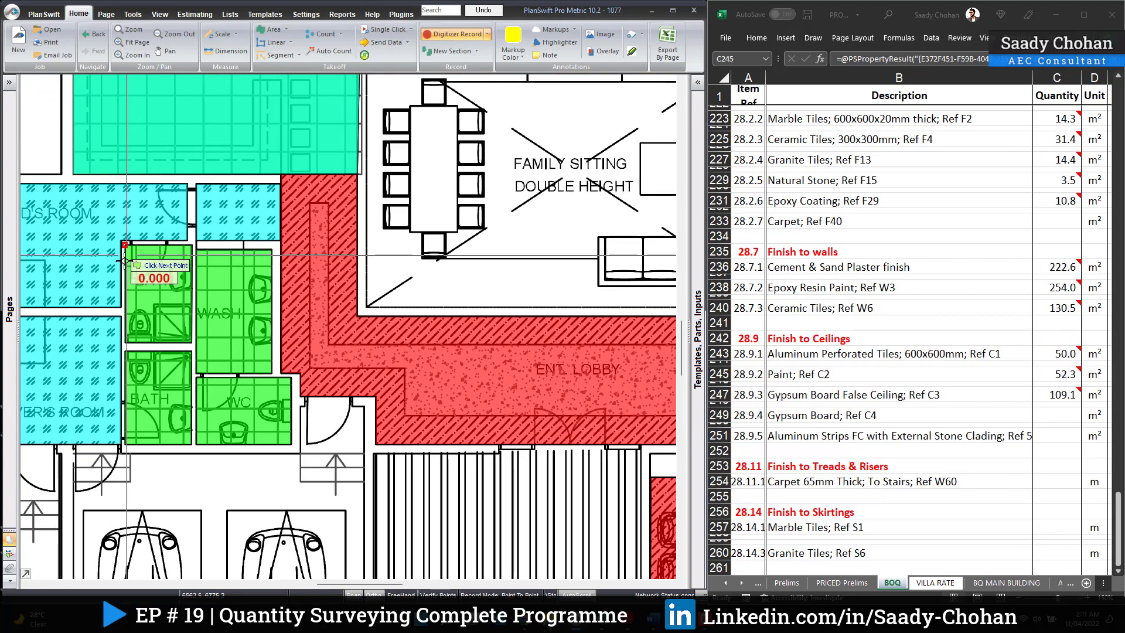
Add the two baths, the wash area and the WC beside the maid's and driver's rooms to the Paint takeoff
{"action": "left_click", "coordinate": [124, 245]}
{"action": "left_click", "coordinate": [273, 249]}
{"action": "left_click", "coordinate": [273, 373]}
{"action": "left_click", "coordinate": [195, 373]}
{"action": "left_click", "coordinate": [195, 444]}
{"action": "left_click", "coordinate": [125, 443]}
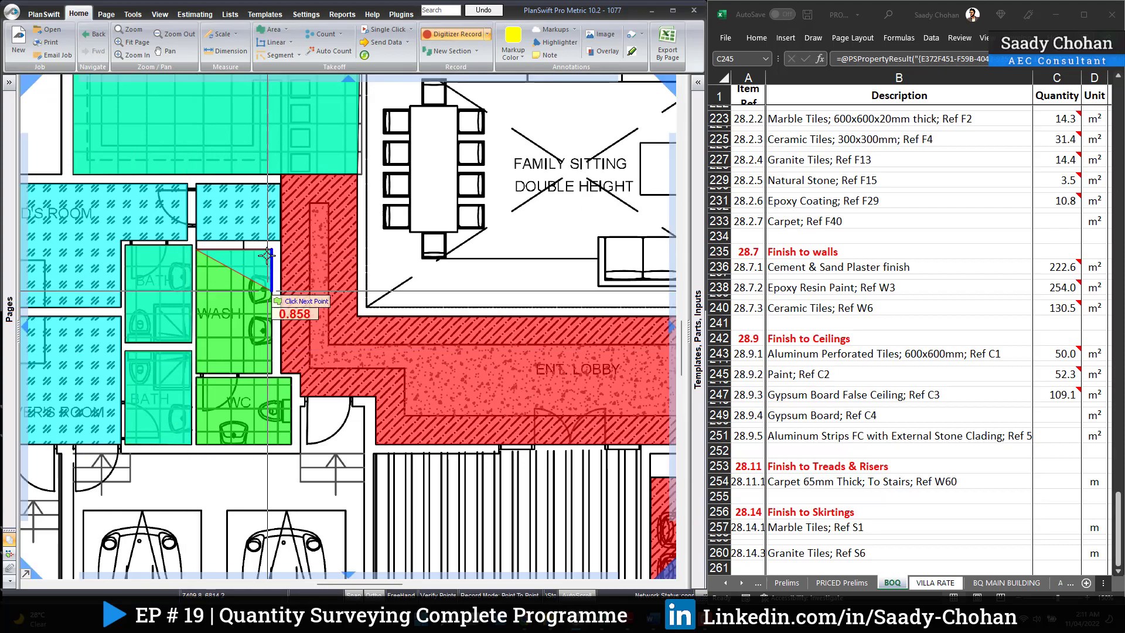
{"action": "left_click", "coordinate": [125, 245]}
Trace the whole L-shaped entrance lobby ceiling around the double-height sitting area into the Paint takeoff
{"action": "left_click", "coordinate": [359, 317]}
{"action": "scroll", "coordinate": [667, 316], "scroll_direction": "down", "scroll_amount": 2}
{"action": "left_click", "coordinate": [495, 352]}
{"action": "left_click", "coordinate": [495, 437]}
{"action": "left_click", "coordinate": [223, 437]}
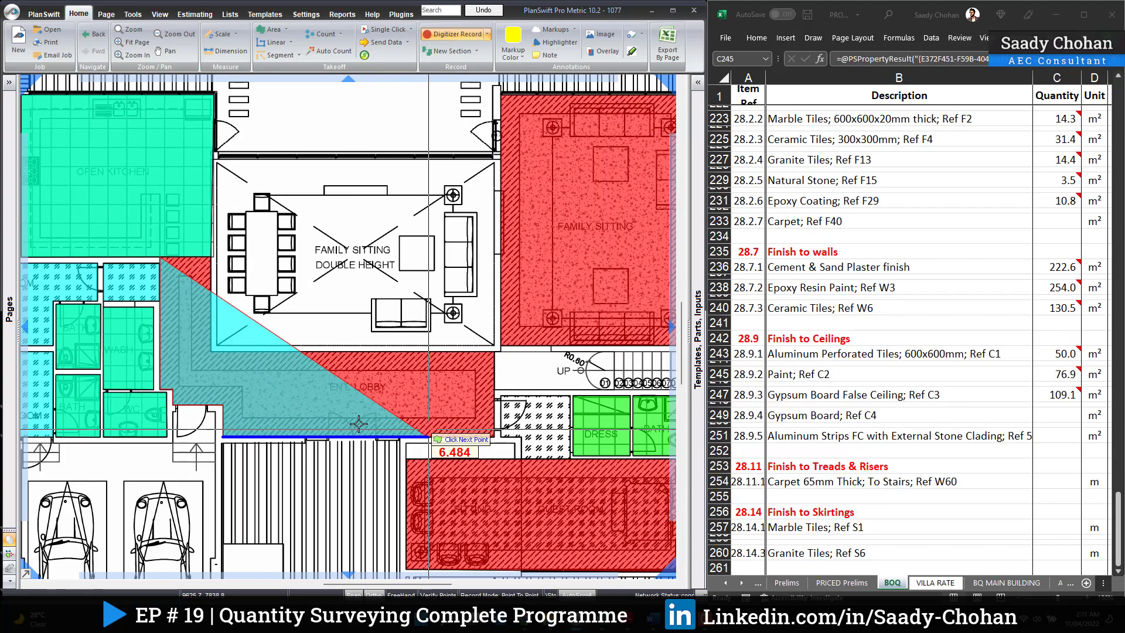
{"action": "left_click", "coordinate": [223, 404]}
{"action": "left_click", "coordinate": [160, 404]}
{"action": "left_click", "coordinate": [160, 258]}
{"action": "left_click", "coordinate": [218, 352]}
Add the passage, dressing room and bath behind the guest room to the Paint takeoff
{"action": "scroll", "coordinate": [218, 352], "scroll_direction": "down", "scroll_amount": 2}
{"action": "scroll", "coordinate": [430, 317], "scroll_direction": "up", "scroll_amount": 2}
{"action": "left_click", "coordinate": [412, 280]}
{"action": "left_click", "coordinate": [412, 338]}
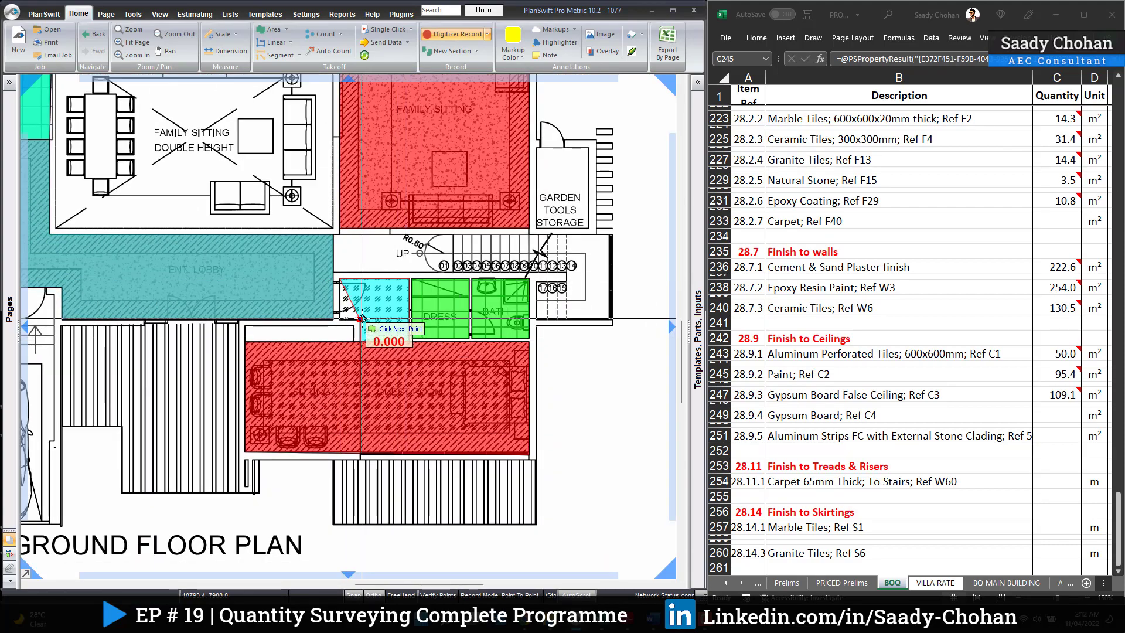
{"action": "left_click", "coordinate": [469, 338]}
{"action": "left_click", "coordinate": [469, 279]}
{"action": "left_click", "coordinate": [473, 279]}
{"action": "left_click", "coordinate": [530, 279]}
{"action": "left_click", "coordinate": [529, 338]}
{"action": "left_click", "coordinate": [473, 338]}
Add the ceilings of the guest room and the family sitting room to the Paint takeoff
{"action": "left_click", "coordinate": [529, 342]}
{"action": "left_click", "coordinate": [530, 454]}
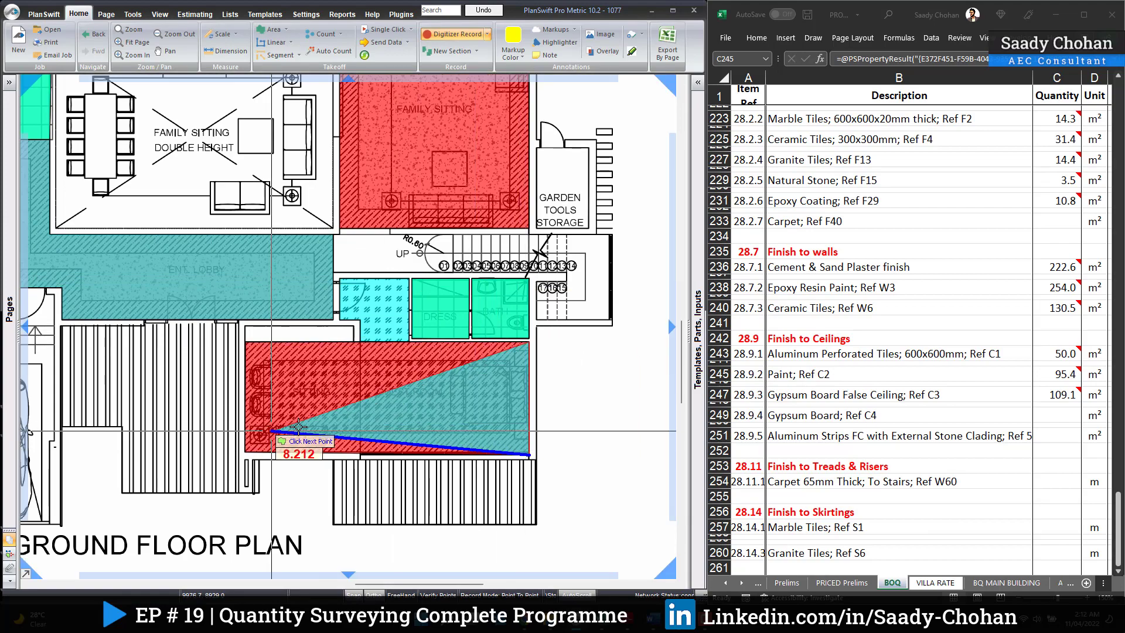
{"action": "left_click", "coordinate": [371, 327]}
{"action": "left_click", "coordinate": [367, 109]}
{"action": "left_click", "coordinate": [556, 108]}
{"action": "left_click", "coordinate": [556, 359]}
Add the garden tools storage and the area at the foot of the stairs to the Paint takeoff
{"action": "scroll", "coordinate": [645, 322], "scroll_direction": "up", "scroll_amount": 2}
{"action": "left_click", "coordinate": [545, 214]}
{"action": "left_click", "coordinate": [425, 214]}
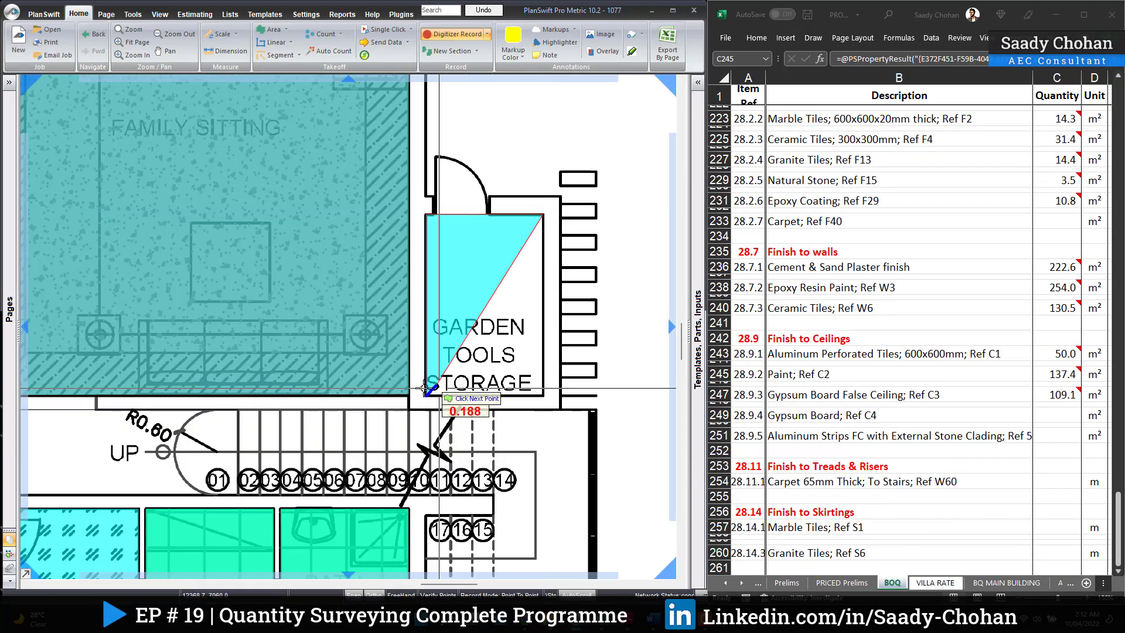
{"action": "left_click", "coordinate": [426, 394]}
{"action": "left_click", "coordinate": [225, 375]}
{"action": "left_click", "coordinate": [225, 319]}
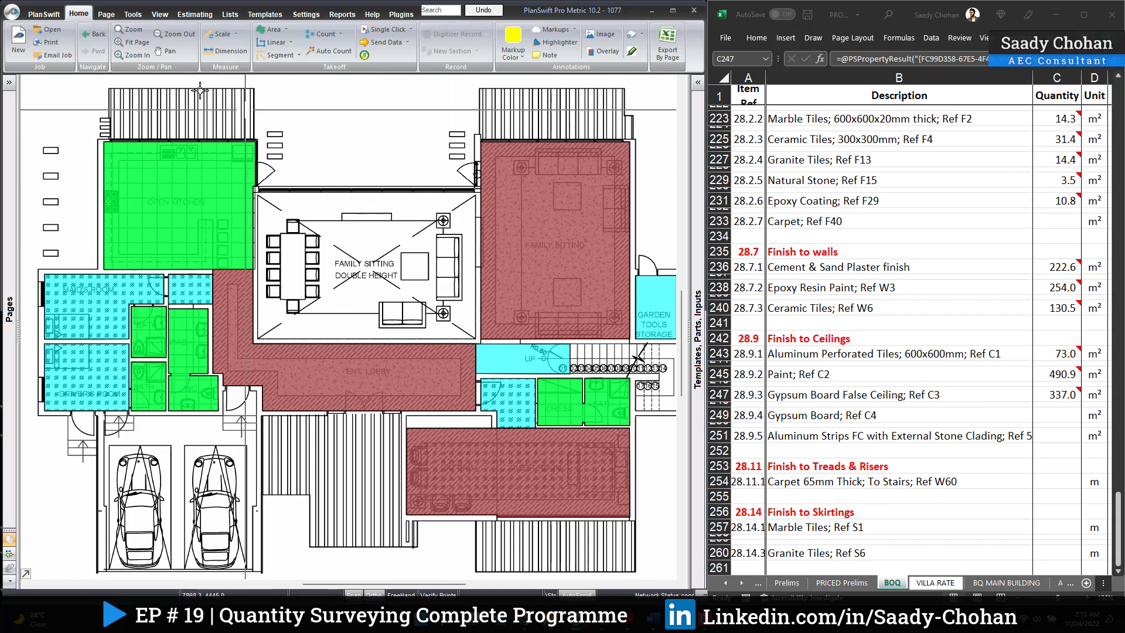
Review the ceiling takeoffs on the first floor and ground floor plans together with the ceiling legend
{"action": "left_click", "coordinate": [91, 45]}
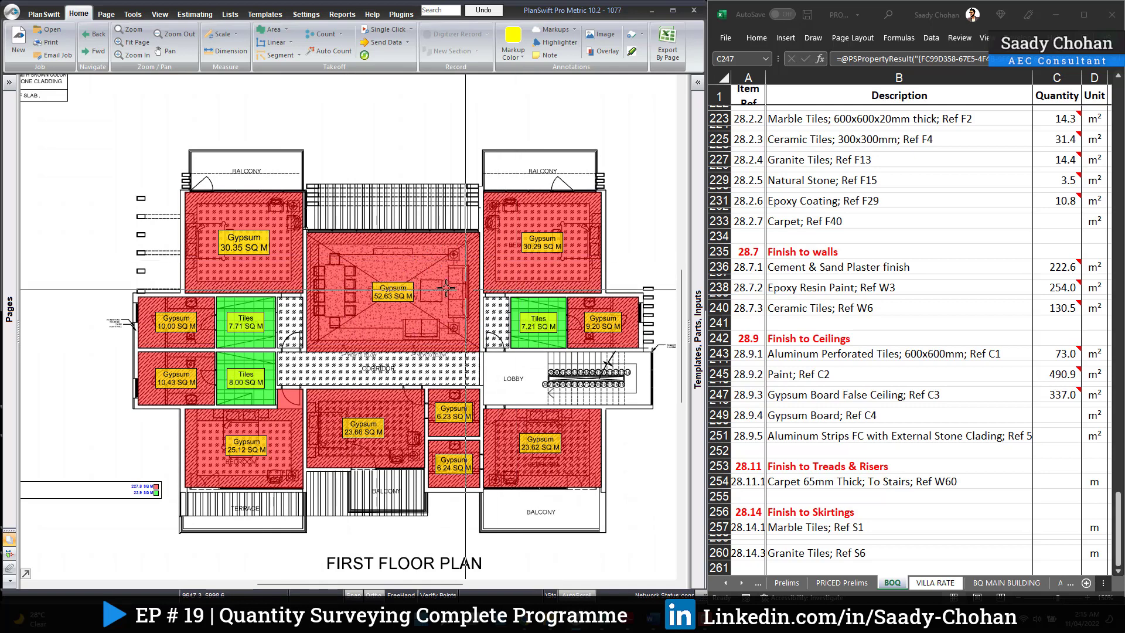
{"action": "left_click", "coordinate": [92, 36]}
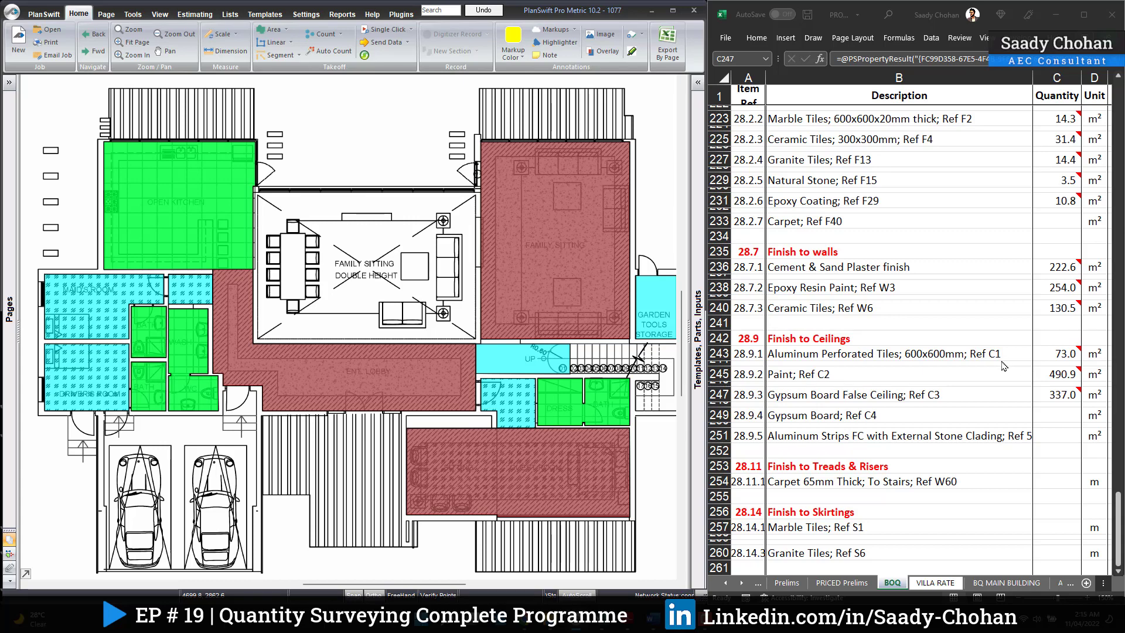
{"action": "scroll", "coordinate": [392, 243], "scroll_direction": "down", "scroll_amount": 3}
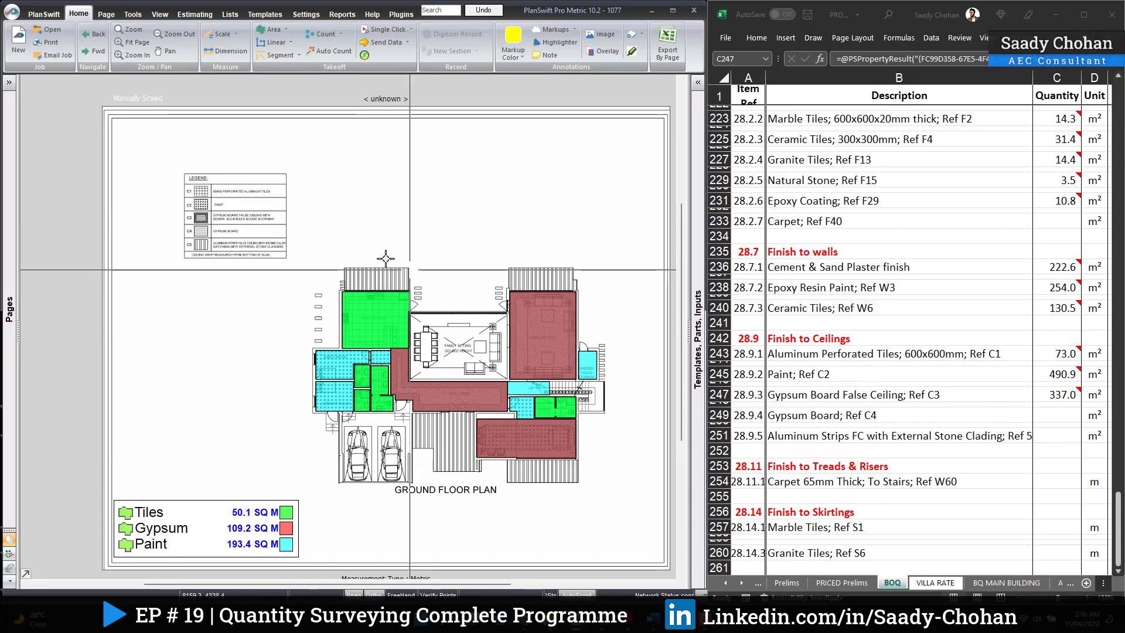
{"action": "scroll", "coordinate": [188, 234], "scroll_direction": "up", "scroll_amount": 2}
{"action": "scroll", "coordinate": [188, 242], "scroll_direction": "down", "scroll_amount": 3}
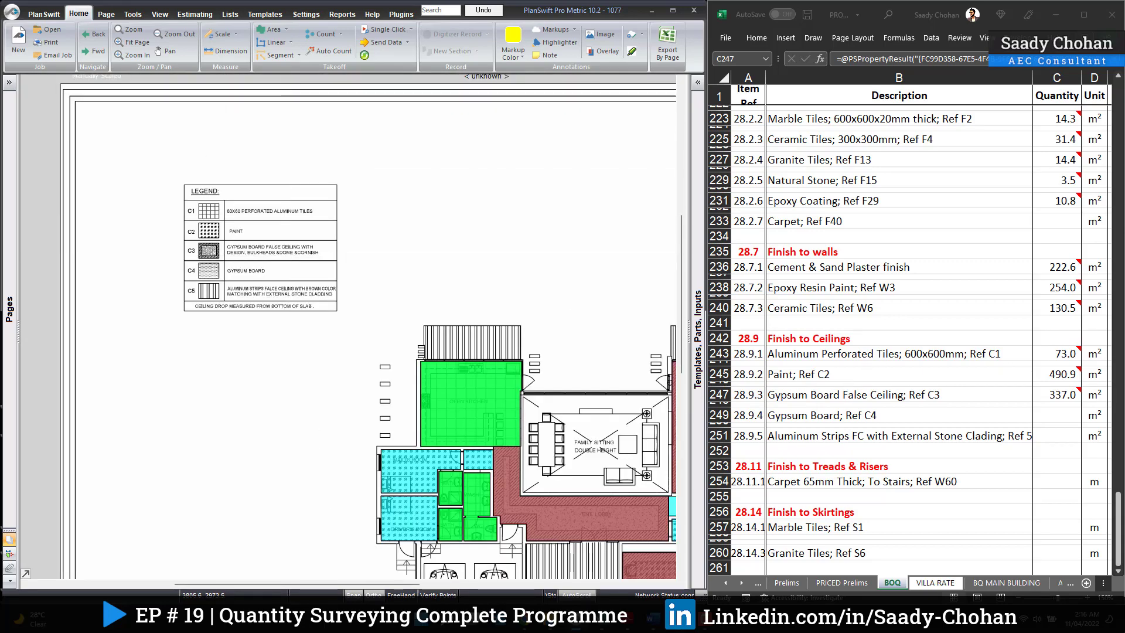
{"action": "scroll", "coordinate": [286, 341], "scroll_direction": "up", "scroll_amount": 3}
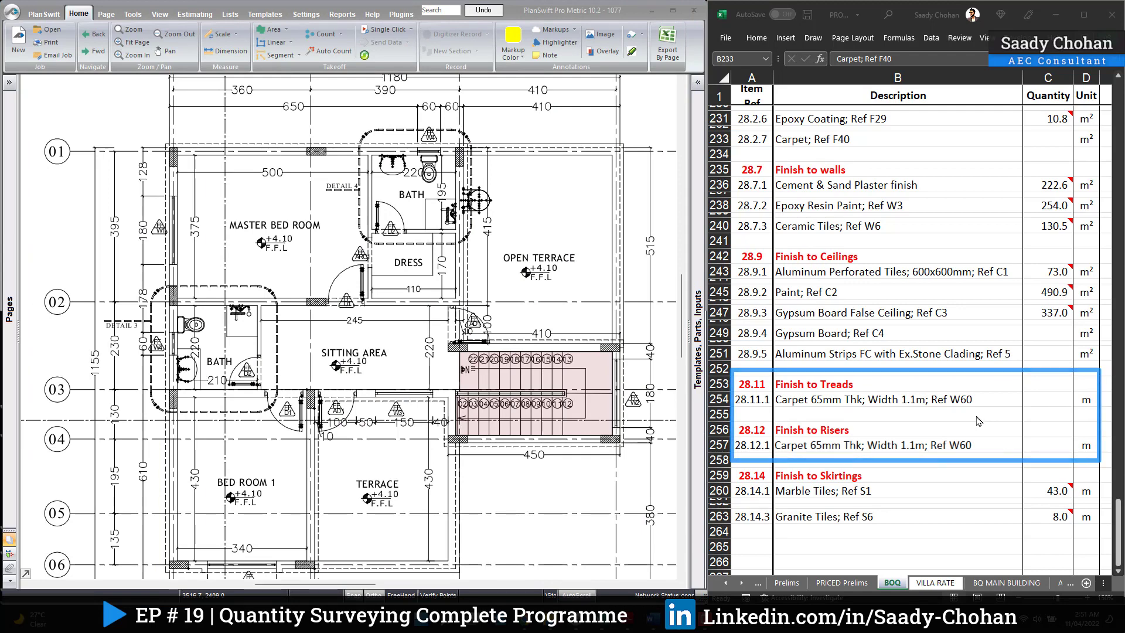
Switch to the NRM 2 document in Adobe Reader and check the measurement rules for finishes to treads and risers
{"action": "key", "text": "alt+Tab"}
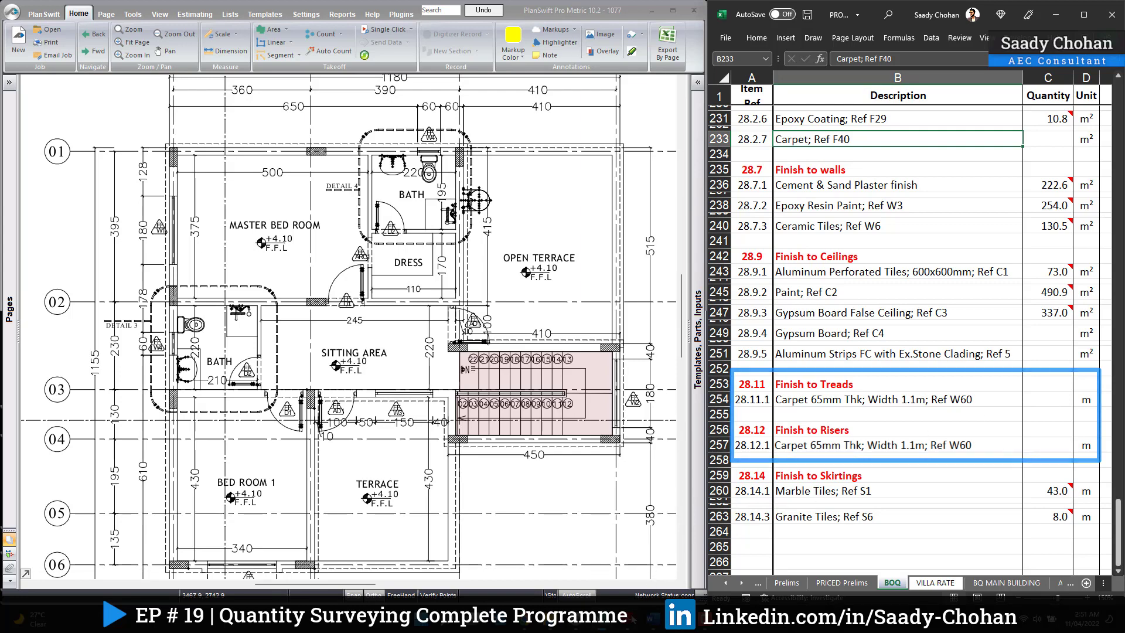
{"action": "key", "text": "alt+Tab"}
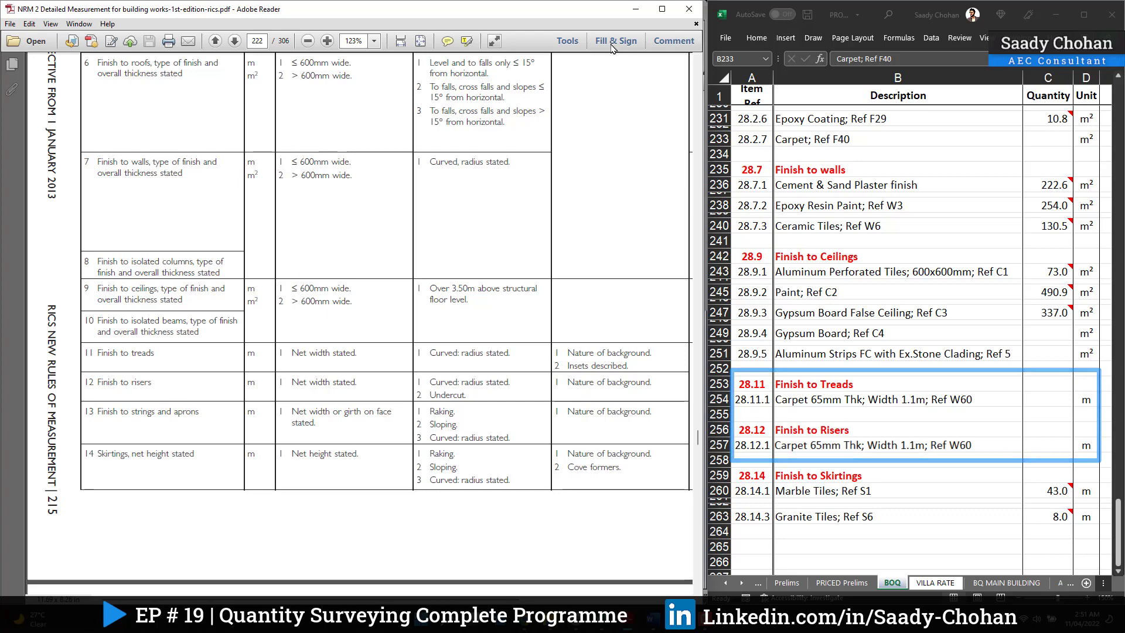
{"action": "left_click", "coordinate": [636, 9]}
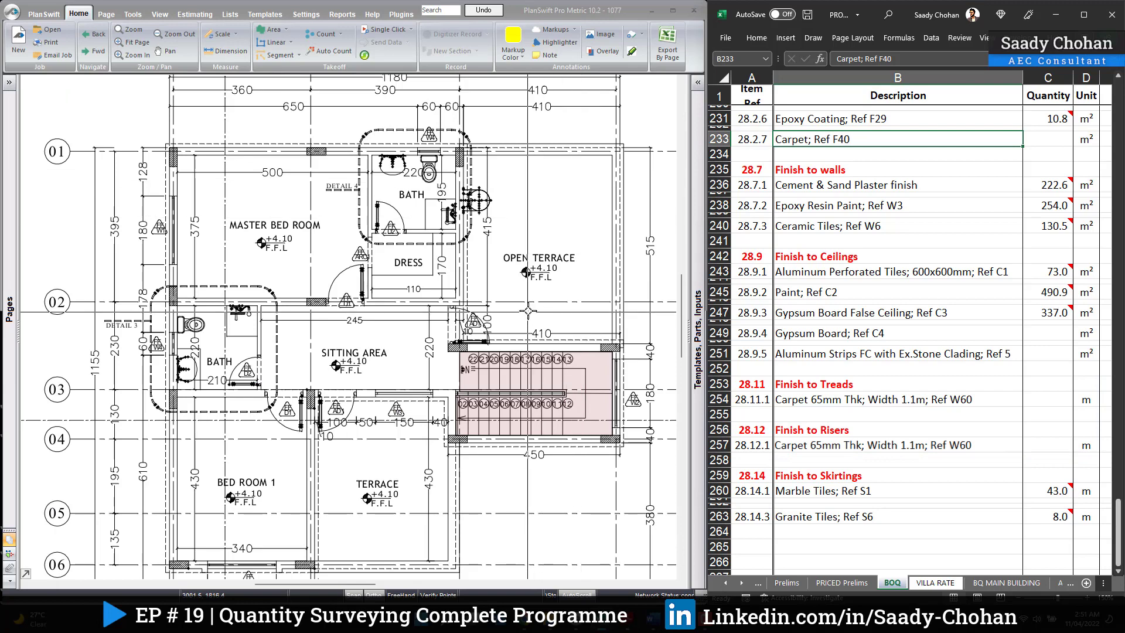
Create a linear takeoff named Staircase Tred linked to the BOQ quantity of treads carpet, item 28.11.1
{"action": "right_click", "coordinate": [1049, 401]}
{"action": "mouse_move", "coordinate": [1012, 71]}
{"action": "left_click", "coordinate": [920, 89]}
{"action": "type", "text": "Sta"}
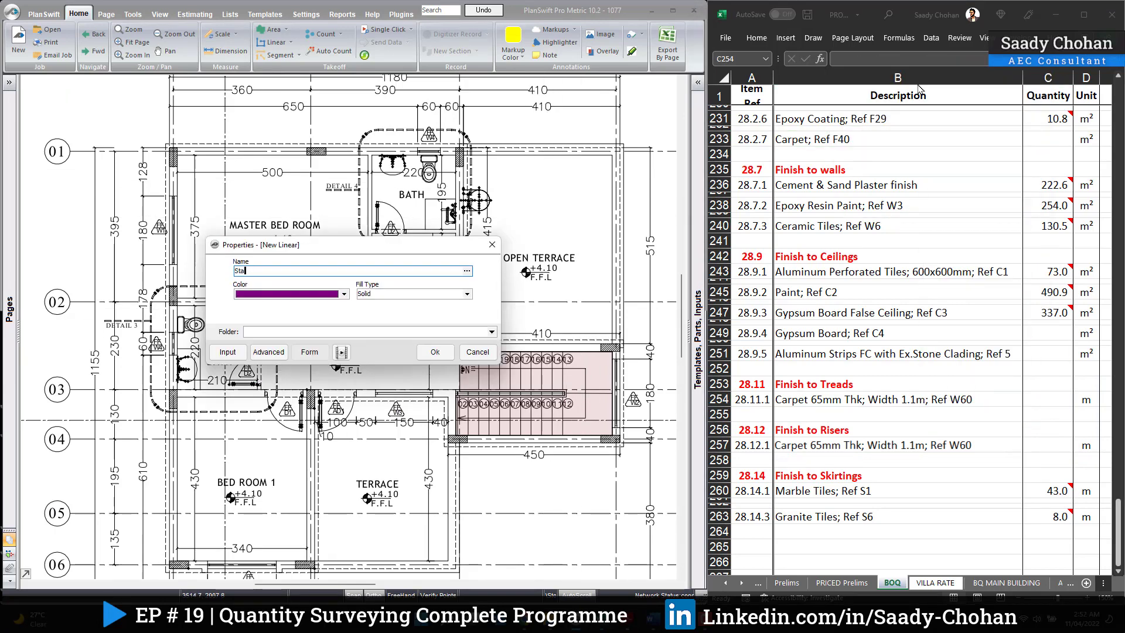
{"action": "type", "text": "ircase Tred"}
{"action": "key", "text": "Return"}
Measure the going of both stair flights, including the landing, along their outer edges on the first floor plan
{"action": "scroll", "coordinate": [627, 466], "scroll_direction": "up", "scroll_amount": 5}
{"action": "left_click", "coordinate": [246, 207]}
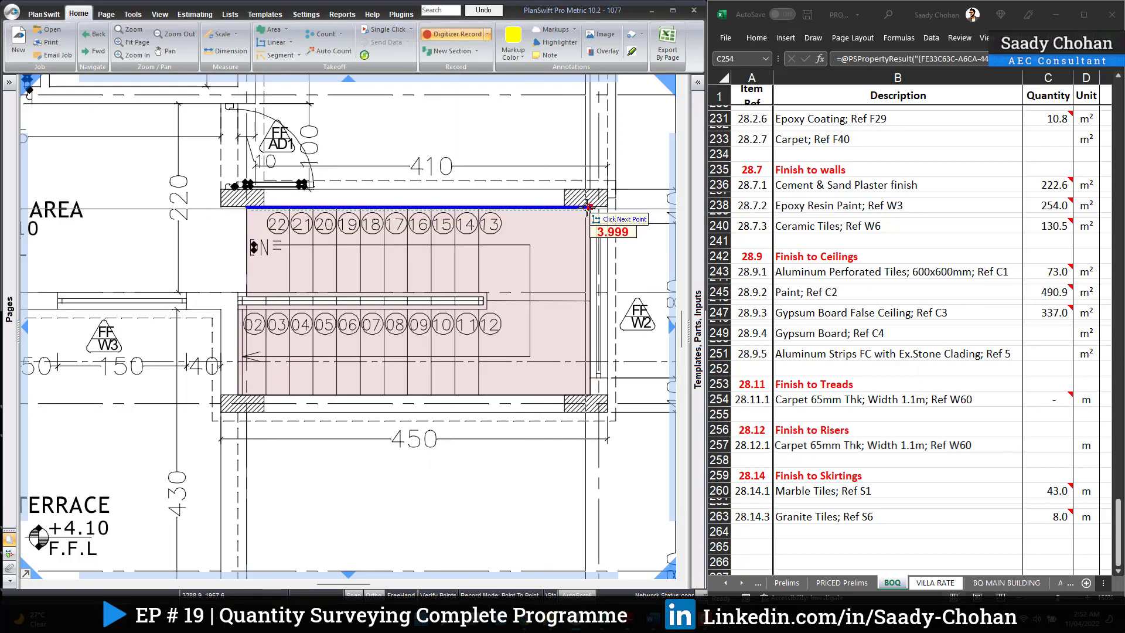
{"action": "left_click", "coordinate": [589, 208]}
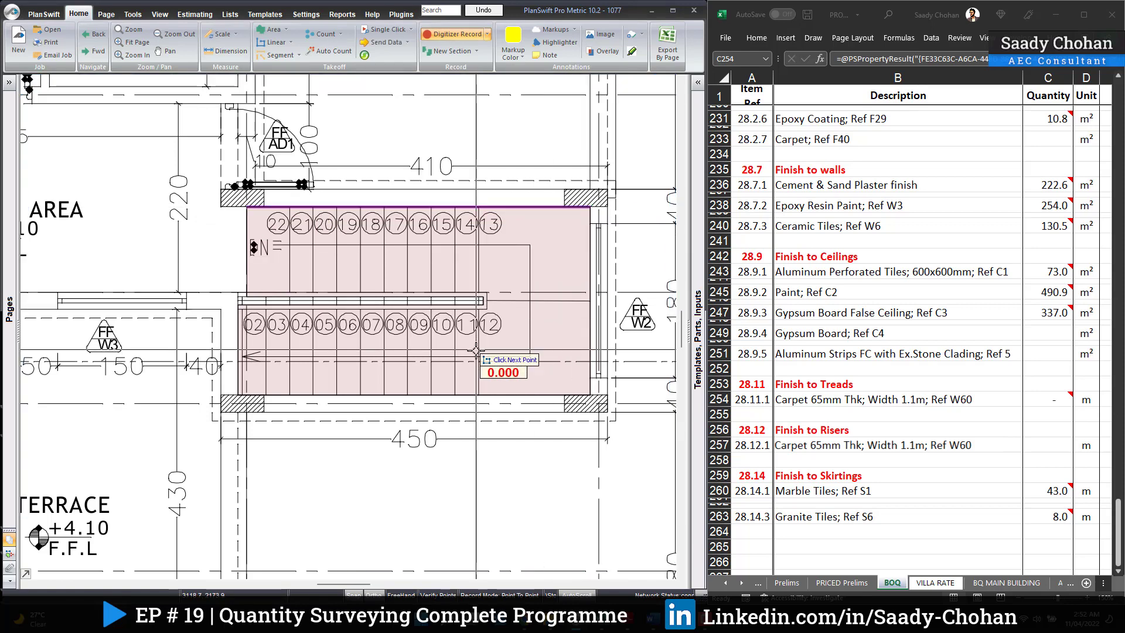
{"action": "left_click", "coordinate": [589, 395]}
{"action": "left_click", "coordinate": [238, 395]}
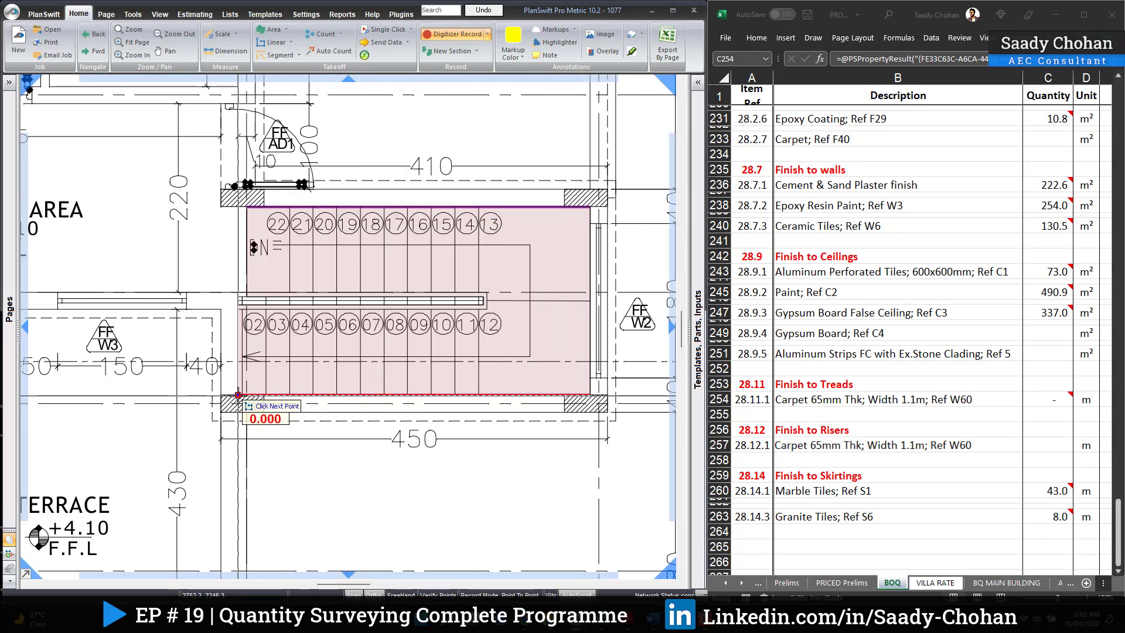
{"action": "left_click_drag", "start_coordinate": [287, 432], "coordinate": [312, 439]}
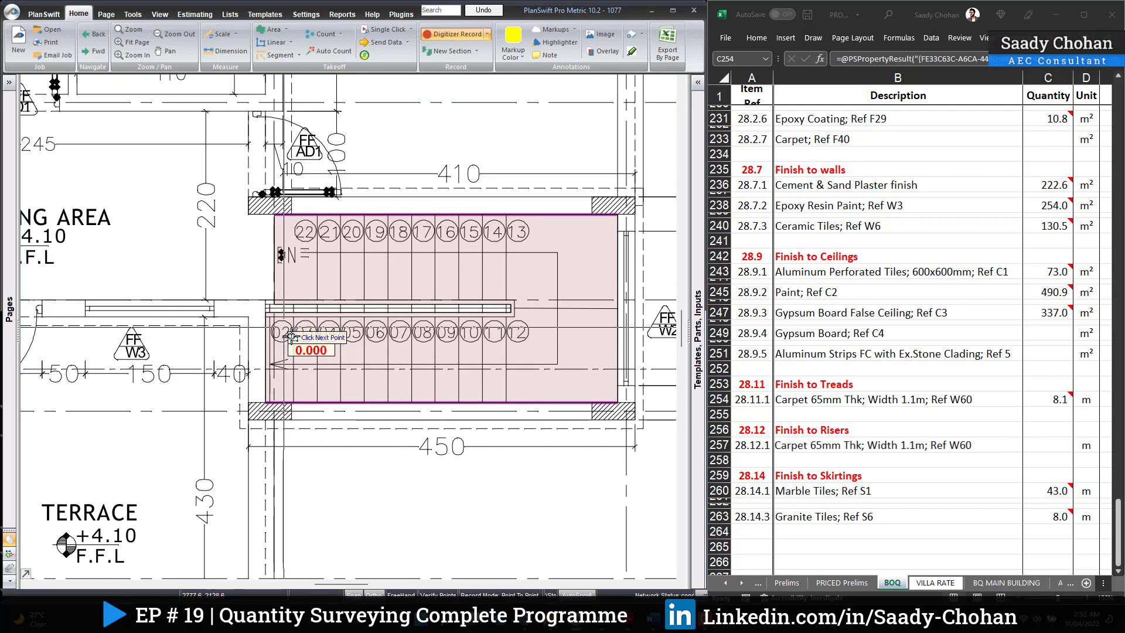
Add the width of tread 01 on the ground floor plan to the staircase tread takeoff, and stop recording
{"action": "right_click", "coordinate": [216, 293]}
{"action": "left_click", "coordinate": [243, 301]}
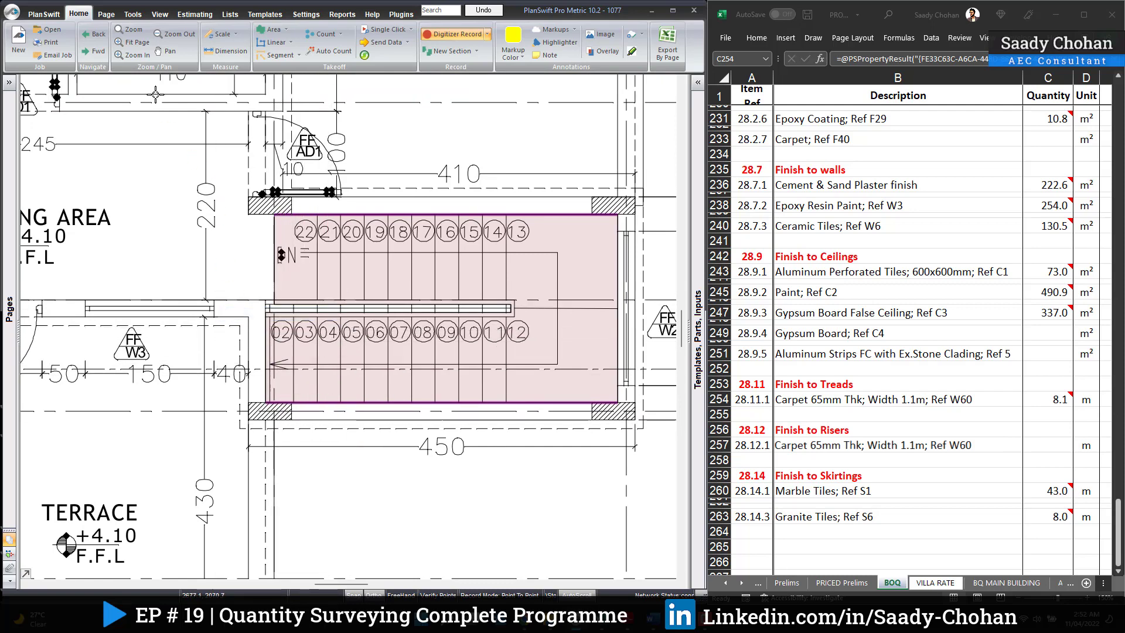
{"action": "left_click", "coordinate": [94, 35]}
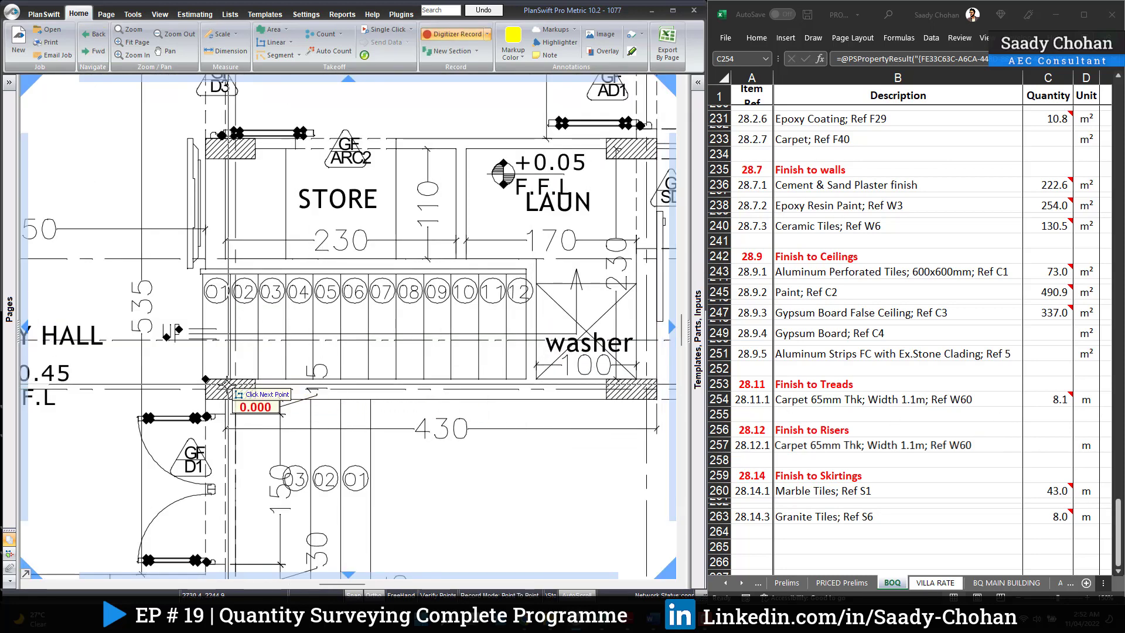
{"action": "left_click", "coordinate": [231, 380]}
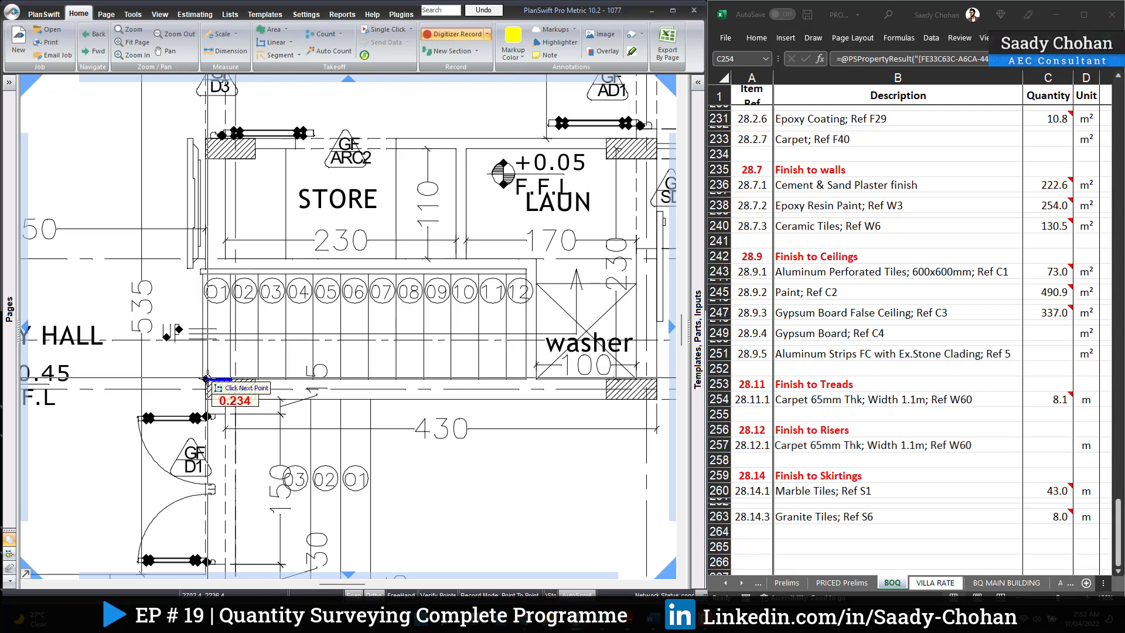
{"action": "left_click", "coordinate": [204, 380]}
{"action": "right_click", "coordinate": [274, 296]}
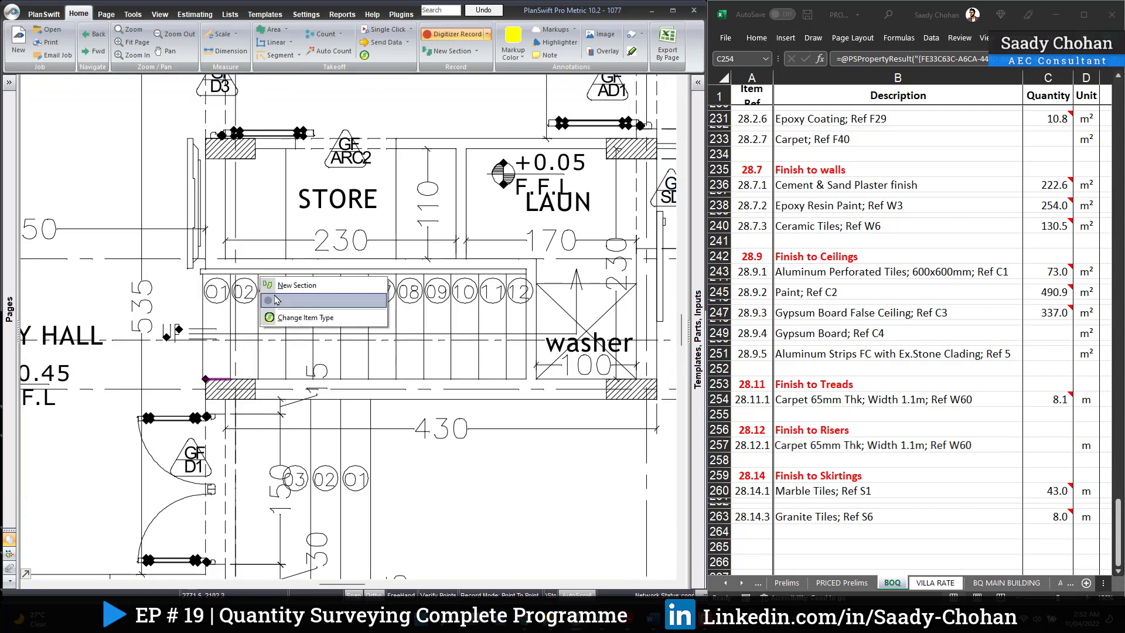
{"action": "left_click", "coordinate": [276, 301]}
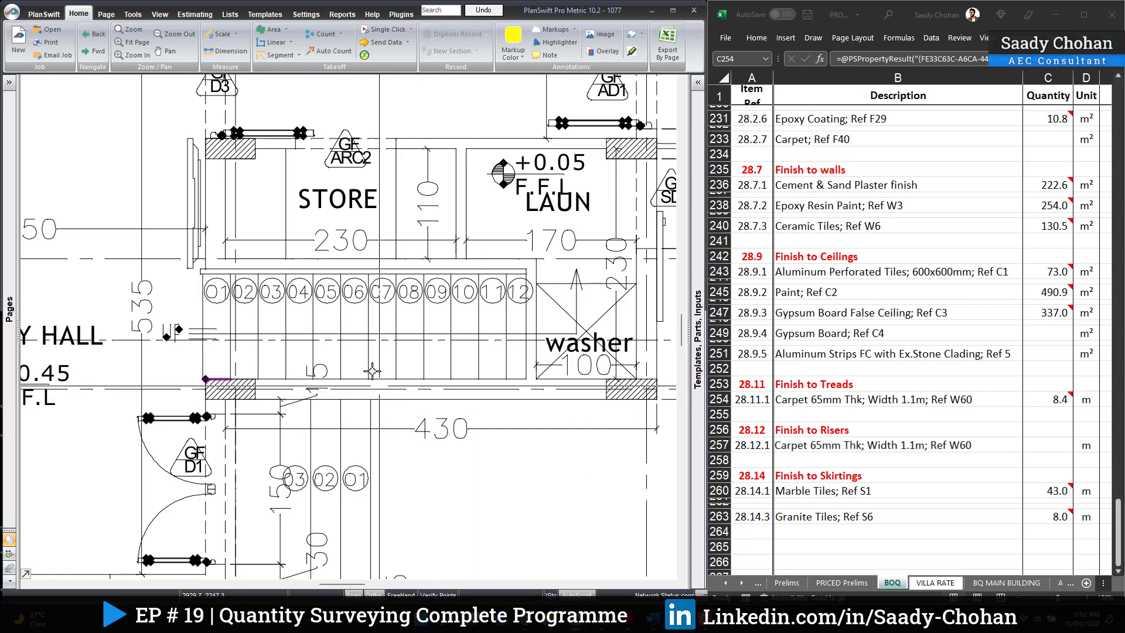
Create a purple linear takeoff named Stair Risers linked to the BOQ quantity of risers carpet, item 28.12.1
{"action": "left_click", "coordinate": [93, 34]}
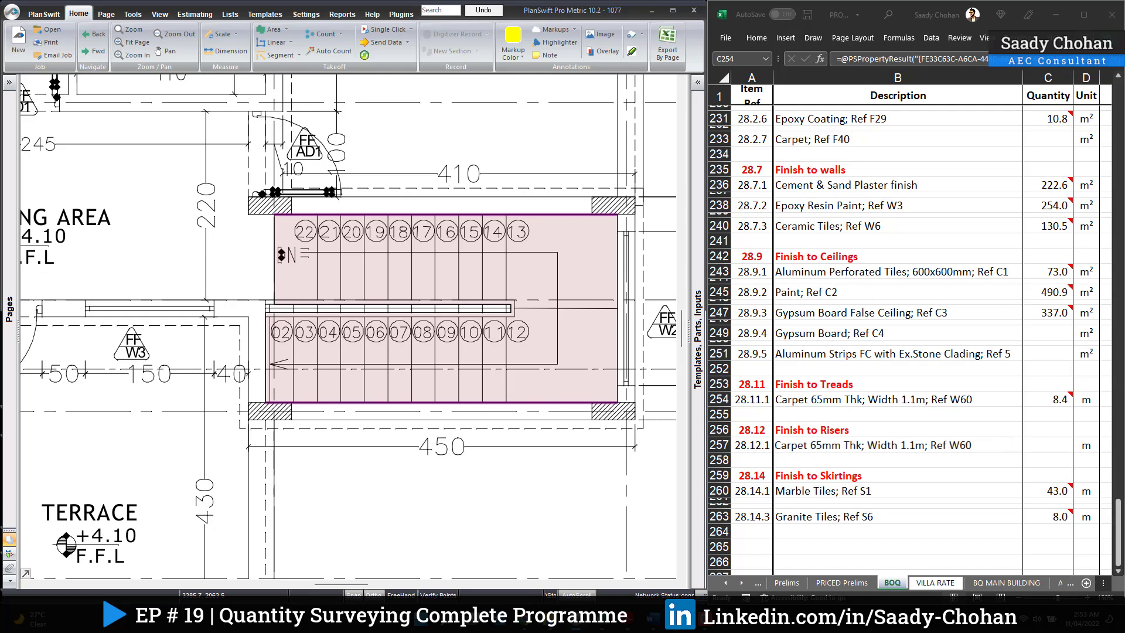
{"action": "left_click", "coordinate": [1041, 444]}
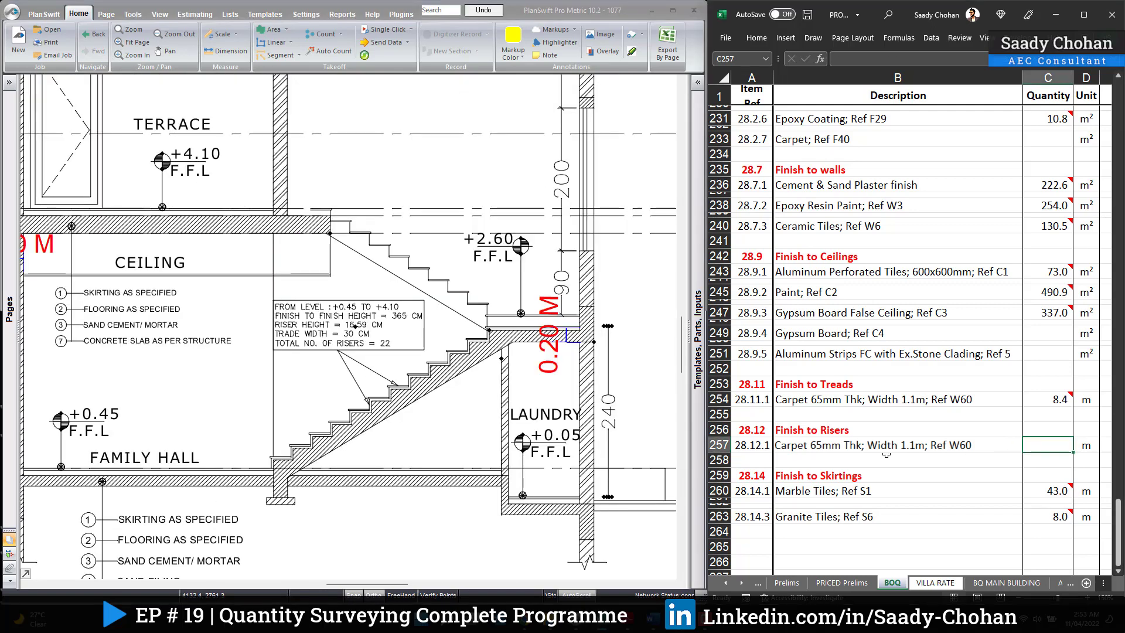
{"action": "right_click", "coordinate": [1031, 449]}
{"action": "left_click", "coordinate": [879, 151]}
{"action": "type", "text": "St"}
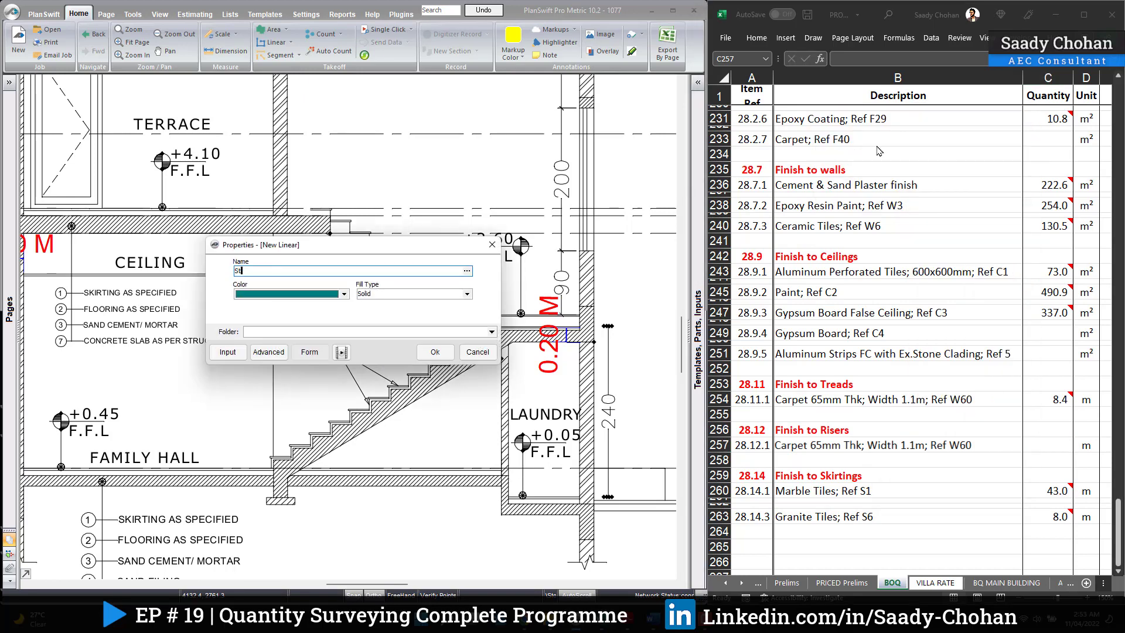
{"action": "type", "text": "air Risers"}
{"action": "left_click", "coordinate": [344, 294]}
{"action": "left_click", "coordinate": [275, 340]}
{"action": "left_click", "coordinate": [434, 352]}
Measure the stair's vertical rise on the section from level +0.45 to level +4.10, and stop recording
{"action": "left_click", "coordinate": [390, 468]}
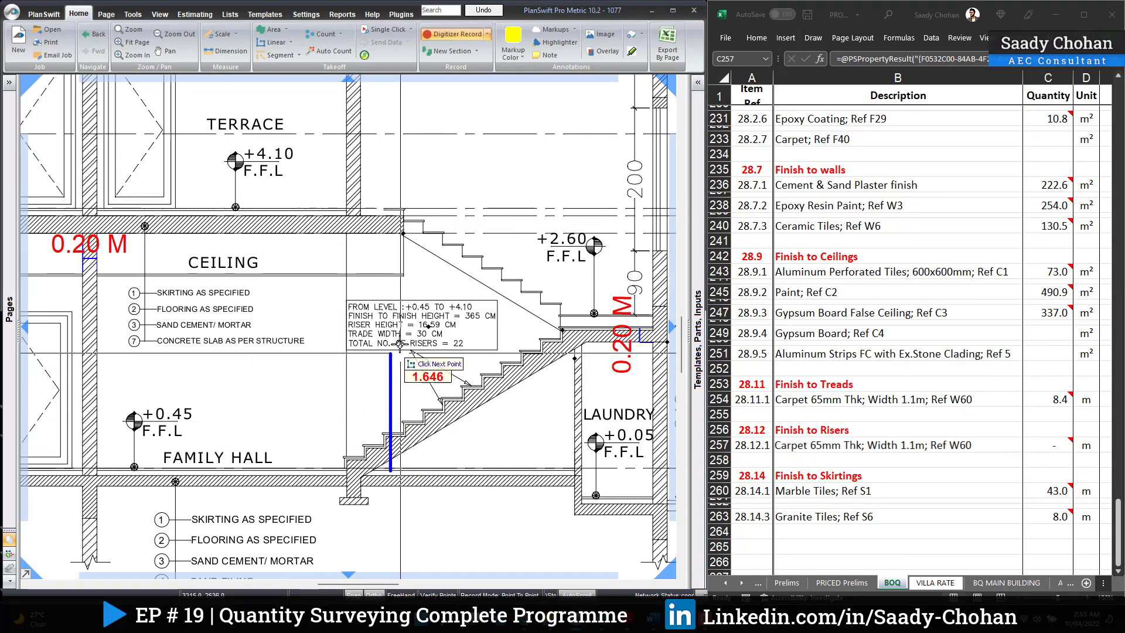
{"action": "left_click", "coordinate": [392, 209]}
{"action": "right_click", "coordinate": [416, 218]}
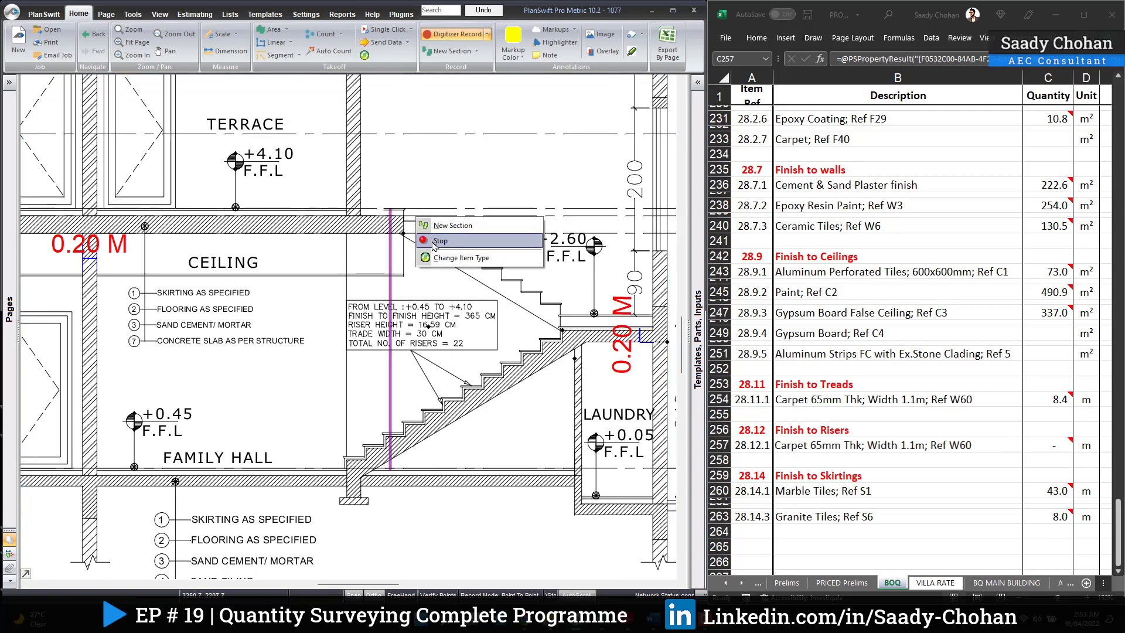
{"action": "left_click", "coordinate": [436, 241]}
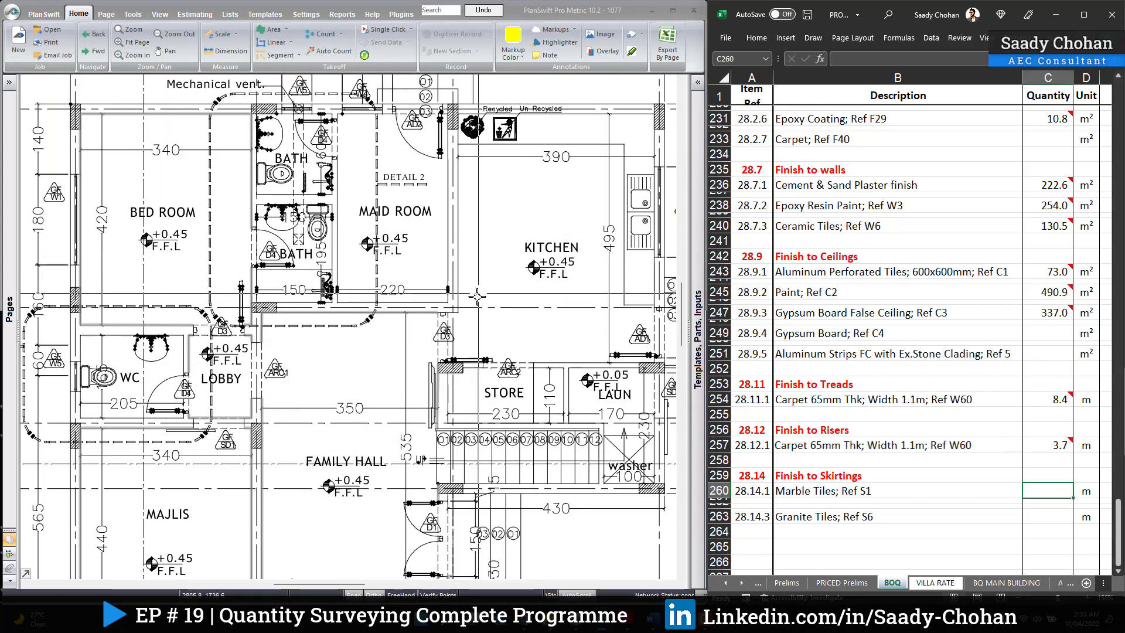
Create a blue linear takeoff named Skirting - Marble Tiles linked to the BOQ quantity of marble tile skirting, item 28.14.1
{"action": "right_click", "coordinate": [1049, 491]}
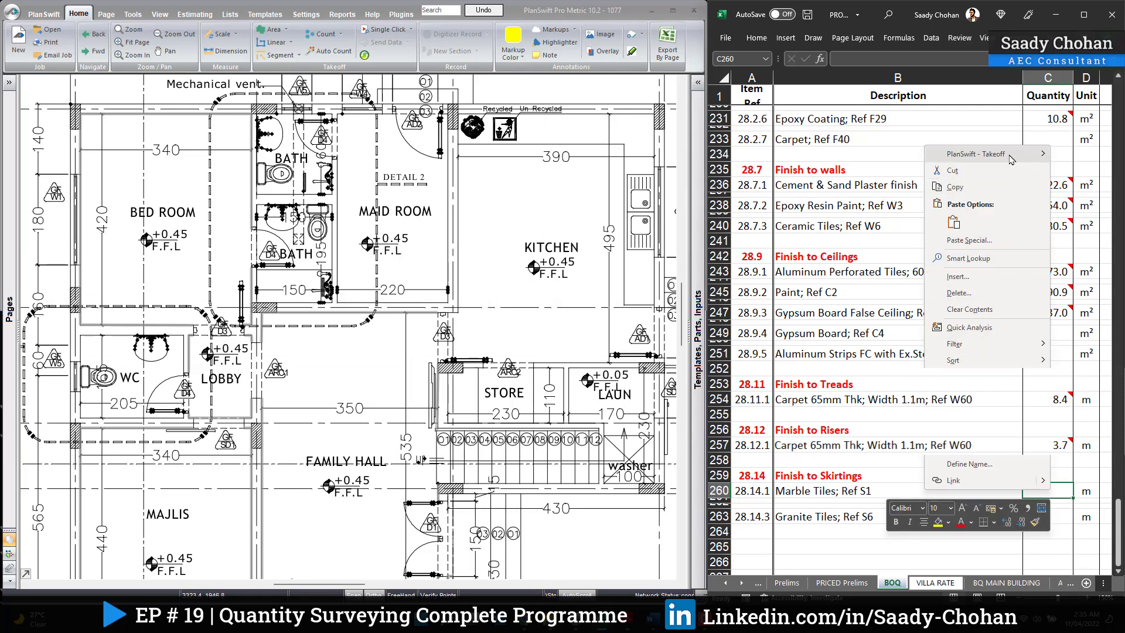
{"action": "mouse_move", "coordinate": [1014, 159]}
{"action": "left_click", "coordinate": [895, 171]}
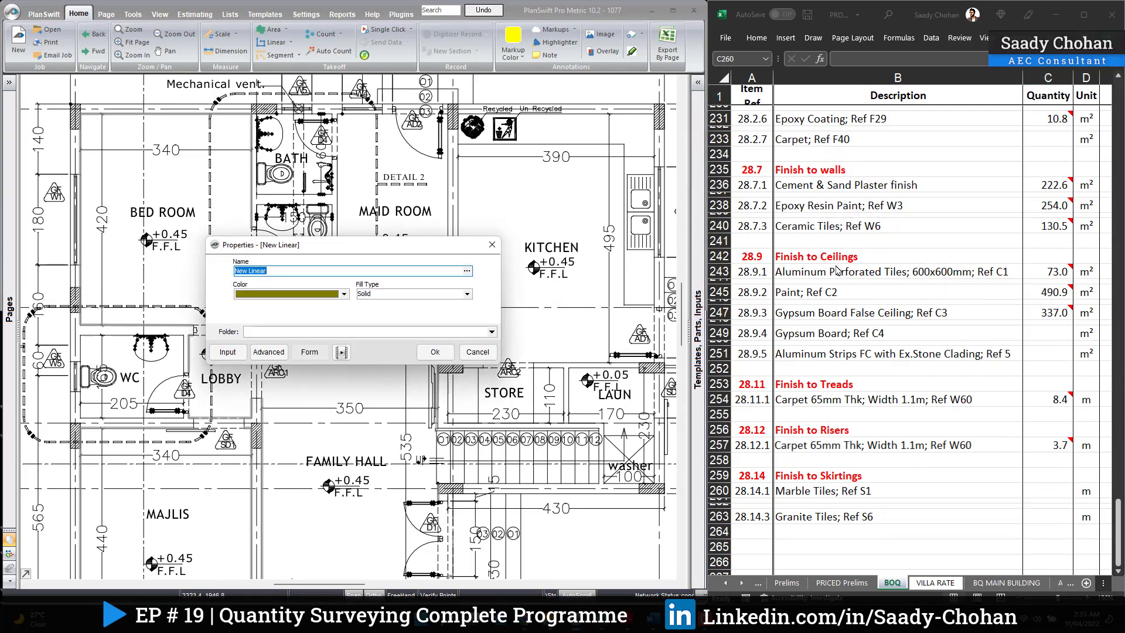
{"action": "left_click", "coordinate": [344, 294]}
{"action": "left_click", "coordinate": [304, 345]}
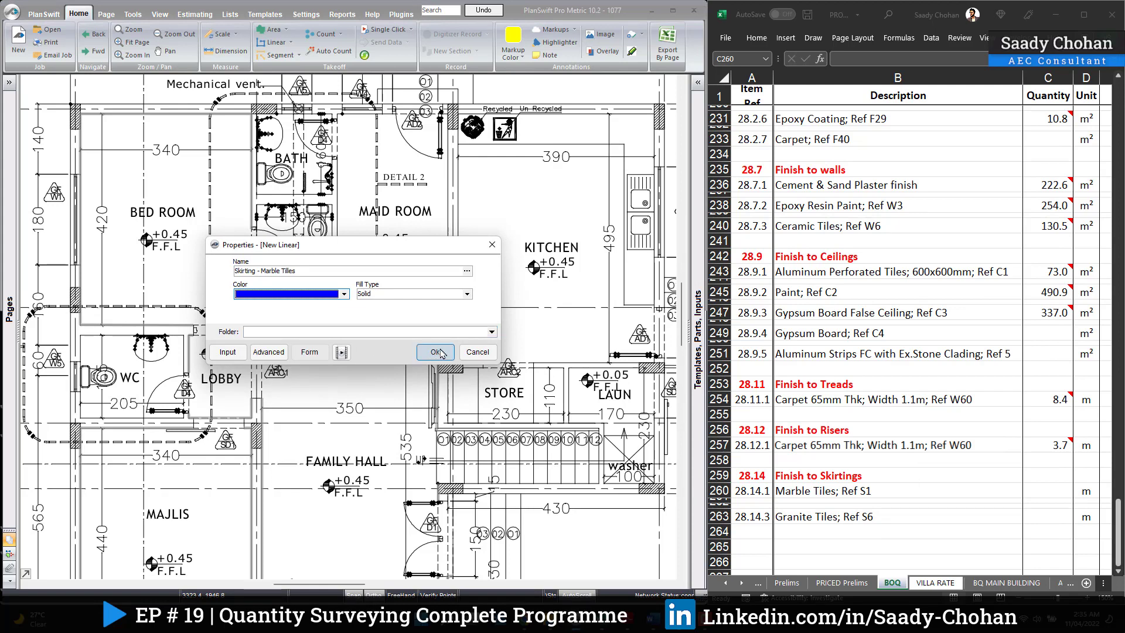
{"action": "left_click", "coordinate": [434, 352]}
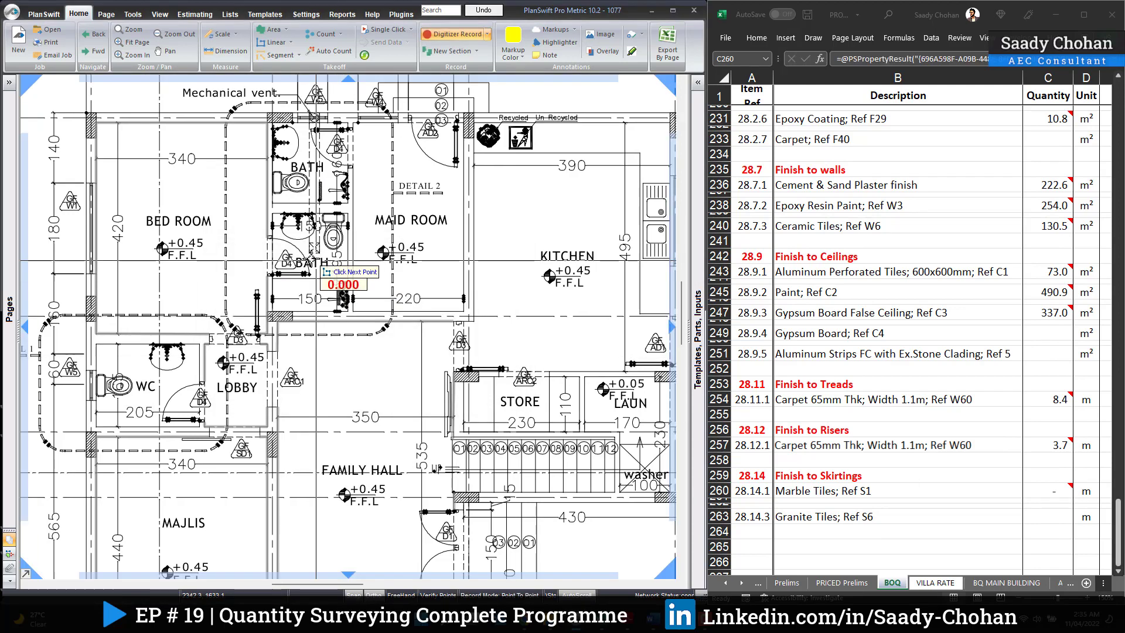
Measure the marble skirting around the ground floor bedroom walls, leaving out the door openings
{"action": "left_click", "coordinate": [268, 239]}
{"action": "left_click", "coordinate": [268, 121]}
{"action": "left_click", "coordinate": [96, 122]}
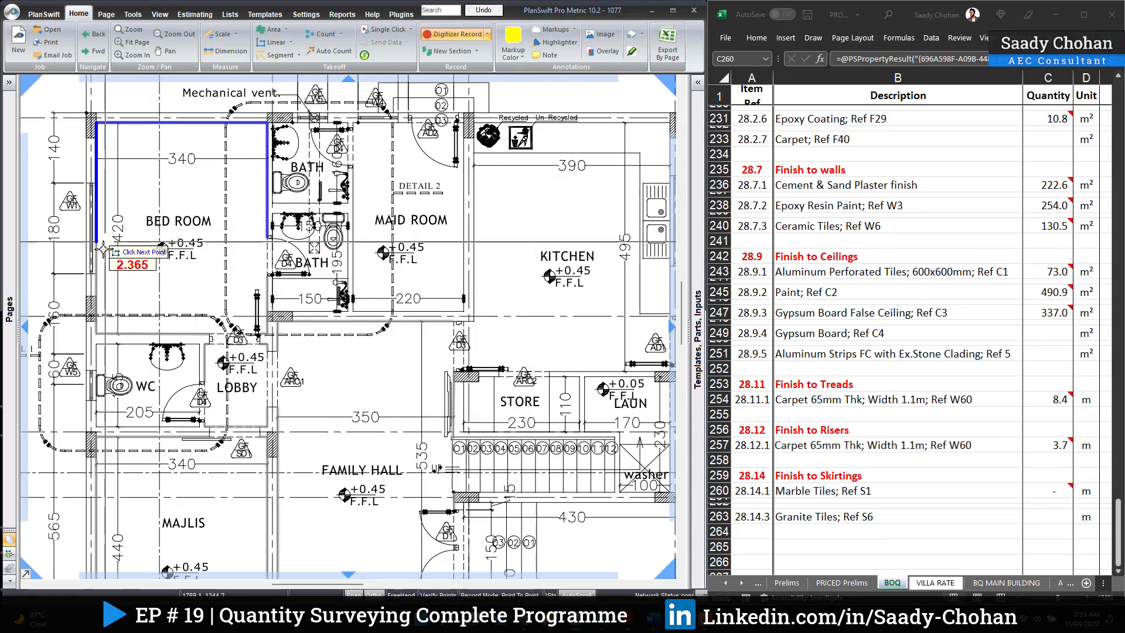
{"action": "left_click", "coordinate": [96, 333]}
{"action": "left_click", "coordinate": [210, 333]}
{"action": "left_click", "coordinate": [267, 334]}
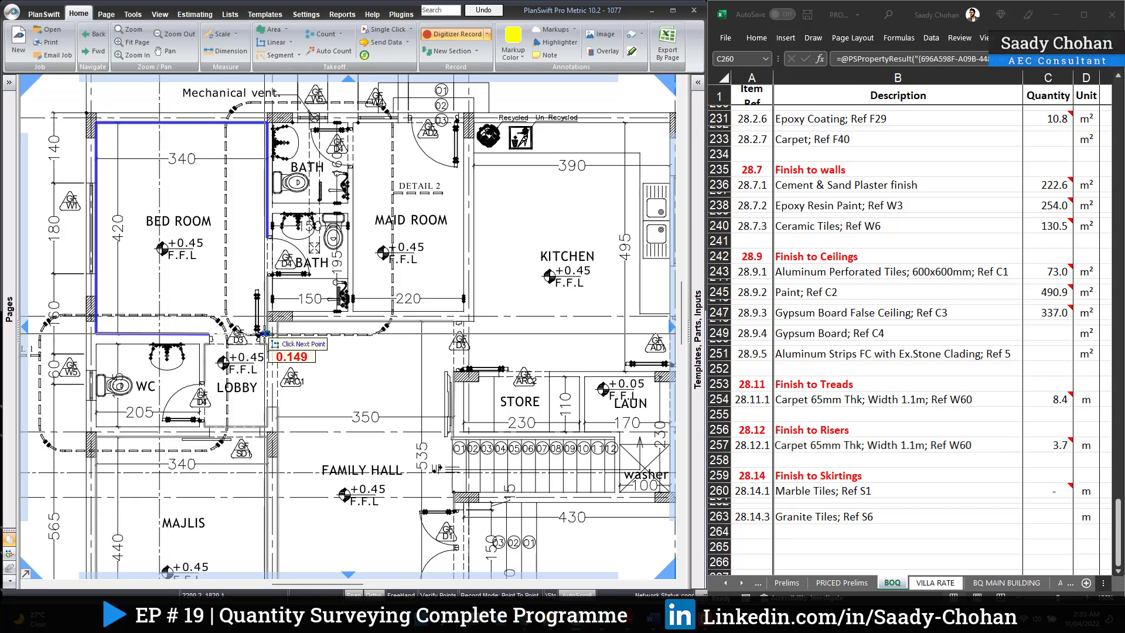
{"action": "left_click", "coordinate": [266, 276]}
{"action": "scroll", "coordinate": [267, 277], "scroll_direction": "up", "scroll_amount": 2}
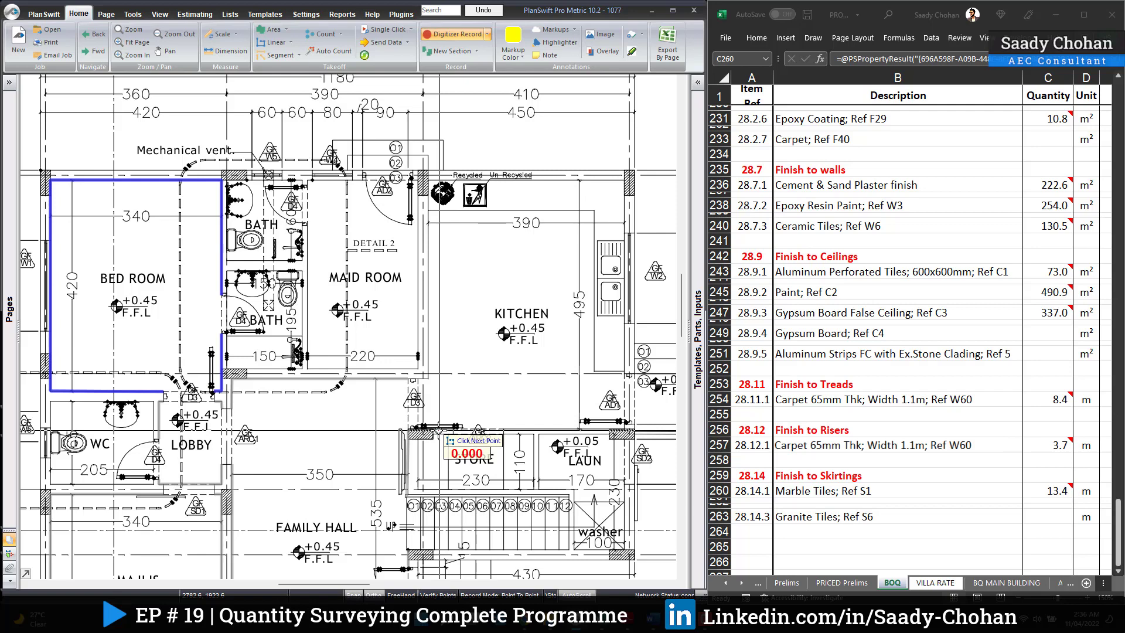
Measure the marble skirting along the family hall walls on the ground floor plan, leaving out the openings
{"action": "scroll", "coordinate": [440, 433], "scroll_direction": "down", "scroll_amount": 2}
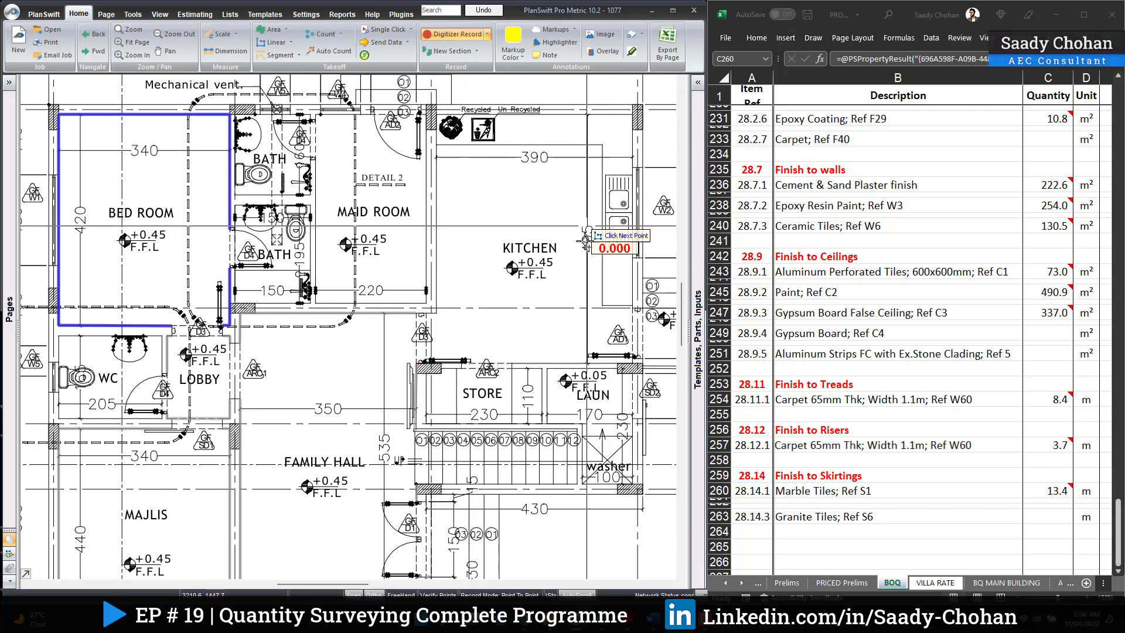
{"action": "left_click_drag", "start_coordinate": [505, 318], "coordinate": [544, 256]}
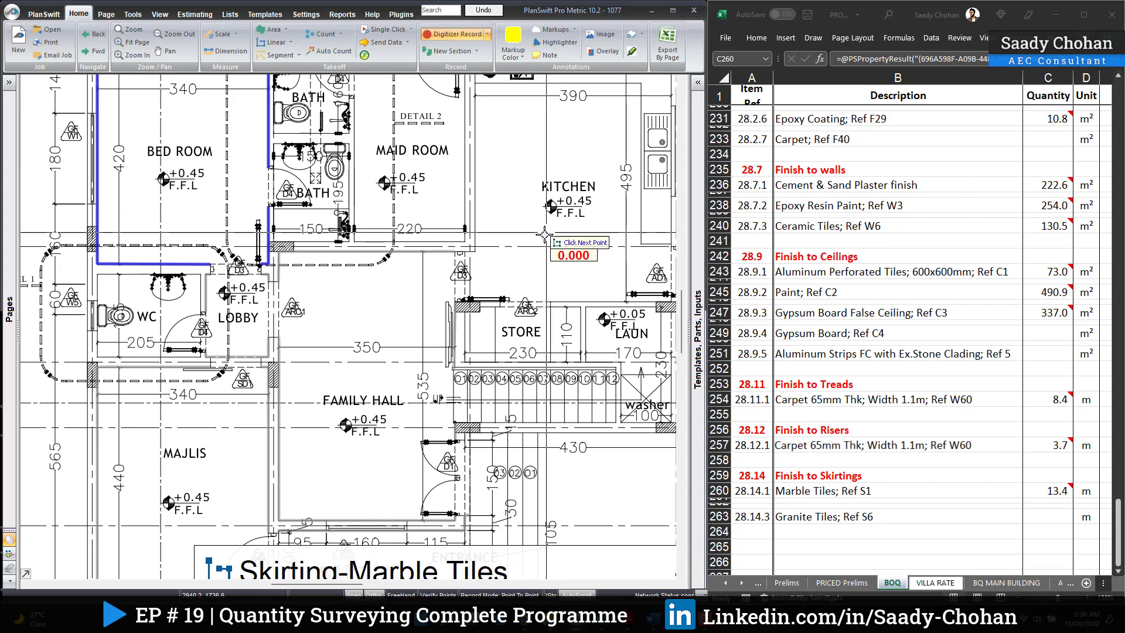
{"action": "left_click", "coordinate": [454, 251]}
{"action": "left_click", "coordinate": [279, 251]}
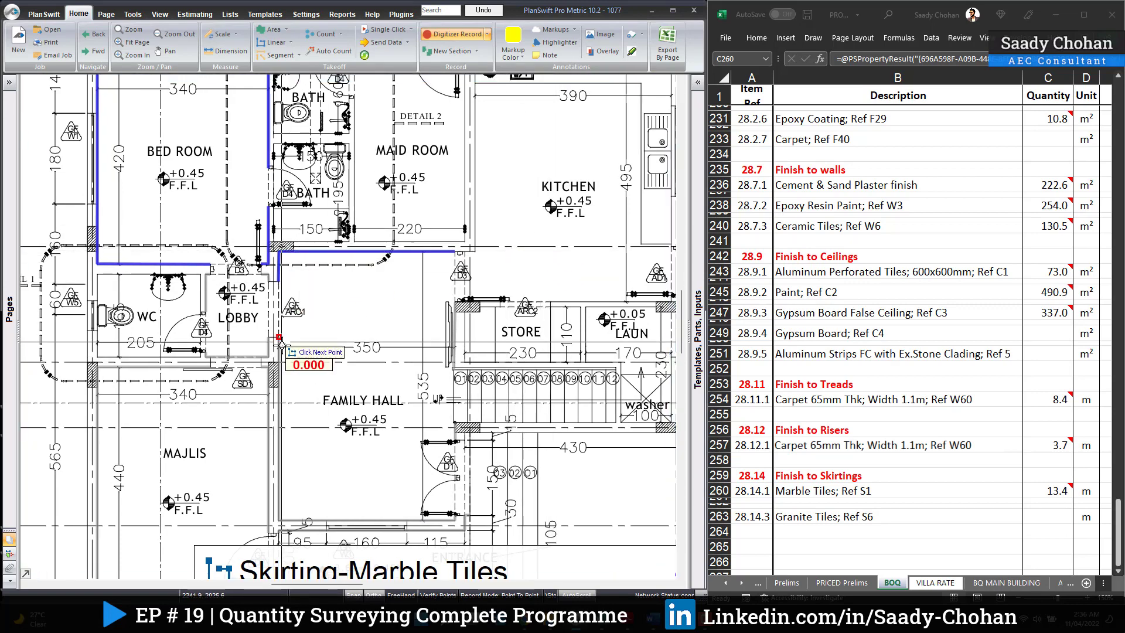
{"action": "left_click", "coordinate": [279, 520]}
{"action": "left_click", "coordinate": [455, 520]}
{"action": "left_click", "coordinate": [454, 422]}
{"action": "left_click", "coordinate": [455, 302]}
Measure the marble skirting along the lobby walls beside the WC on the ground floor plan
{"action": "left_click", "coordinate": [270, 279]}
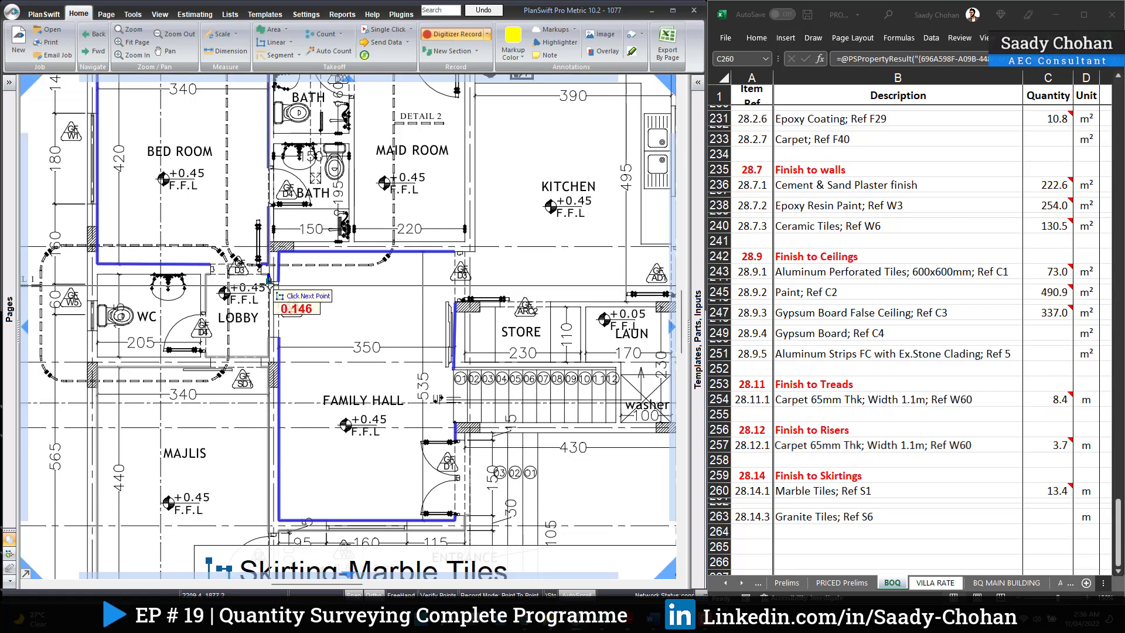
{"action": "left_click", "coordinate": [205, 274]}
{"action": "left_click", "coordinate": [205, 356]}
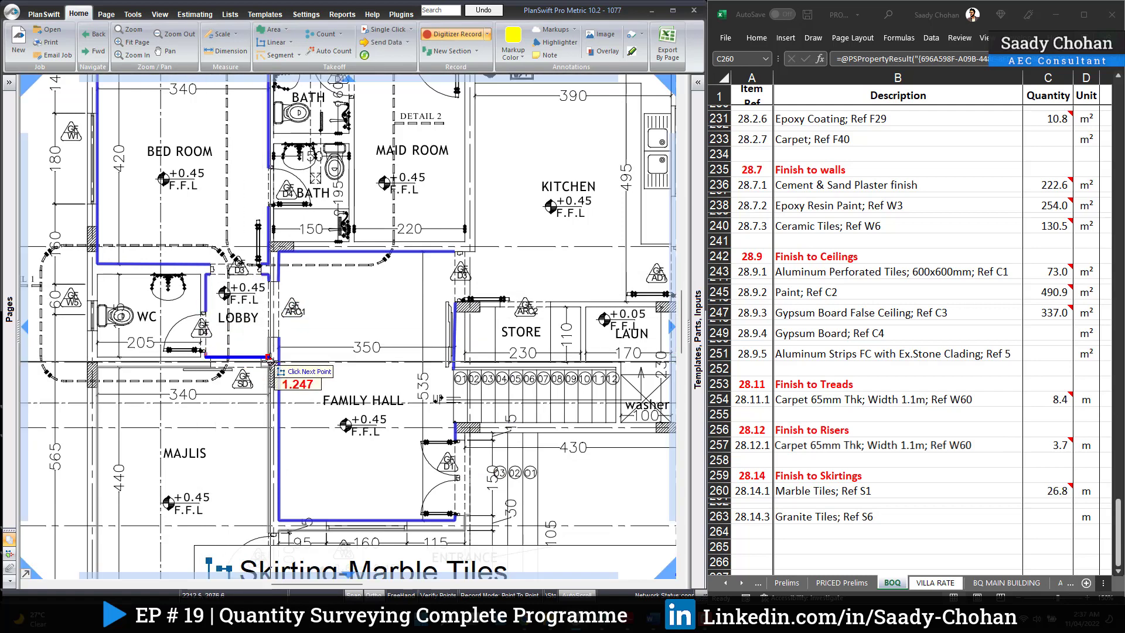
{"action": "left_click", "coordinate": [269, 357]}
{"action": "left_click", "coordinate": [269, 338]}
Measure the marble skirting around the majlis walls, leaving out the door openings, and stop recording
{"action": "left_click", "coordinate": [96, 367]}
{"action": "left_click", "coordinate": [210, 367]}
{"action": "left_click", "coordinate": [97, 367]}
{"action": "key", "text": "Escape"}
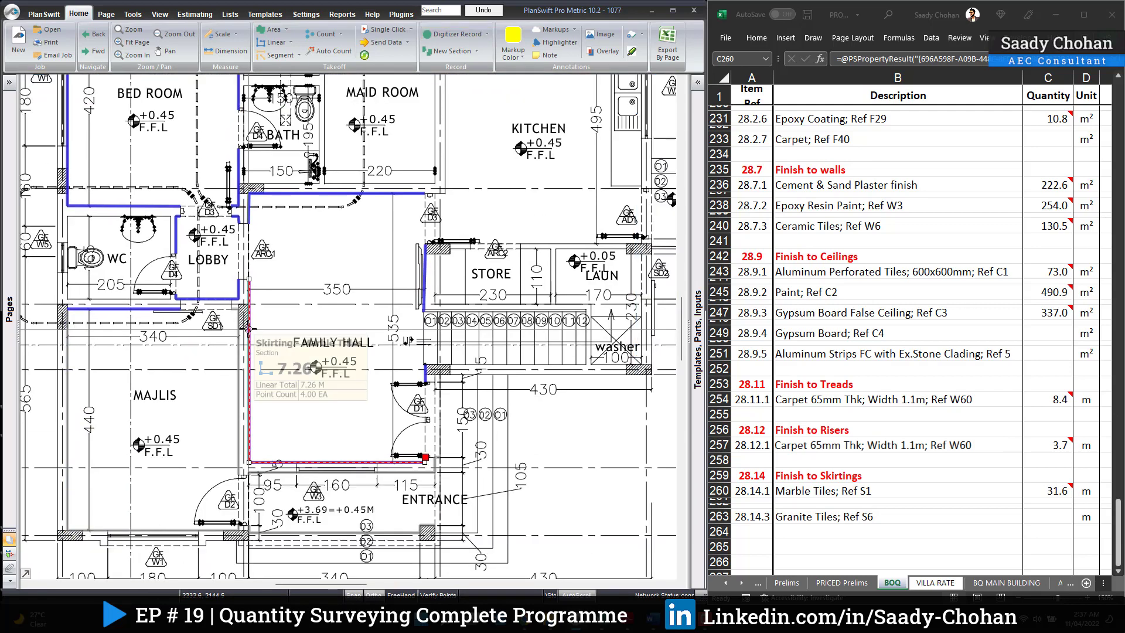
{"action": "left_click", "coordinate": [455, 34]}
{"action": "left_click", "coordinate": [67, 530]}
{"action": "left_click", "coordinate": [239, 531]}
{"action": "left_click", "coordinate": [239, 525]}
{"action": "left_click", "coordinate": [239, 475]}
{"action": "left_click", "coordinate": [239, 309]}
{"action": "left_click", "coordinate": [231, 308]}
{"action": "left_click", "coordinate": [249, 525]}
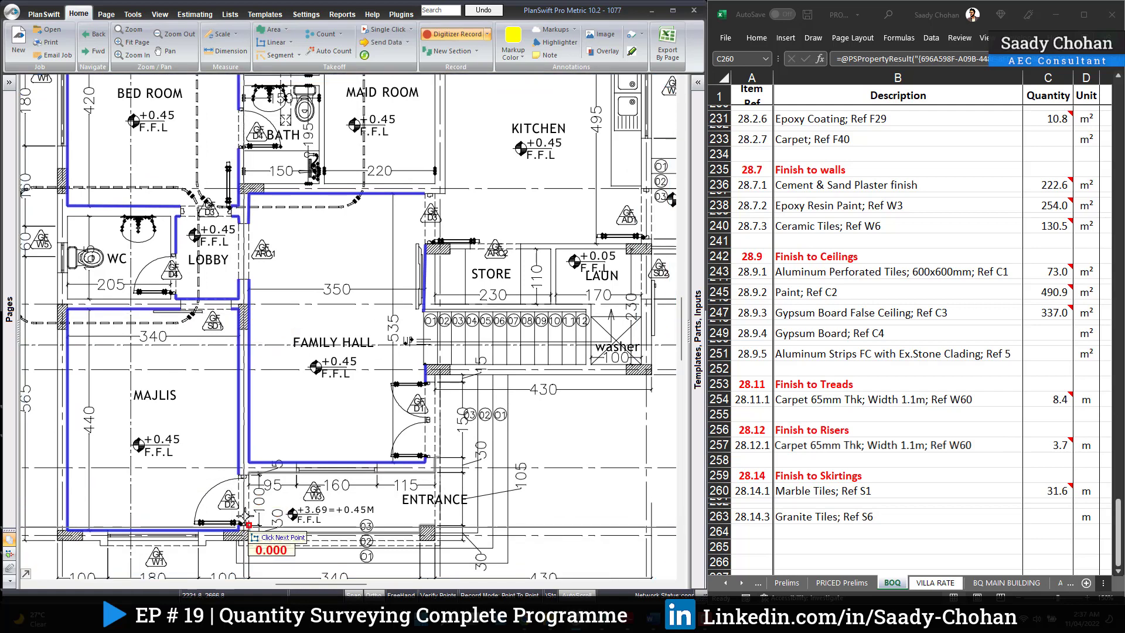
{"action": "key", "text": "Escape"}
{"action": "scroll", "coordinate": [245, 516], "scroll_direction": "down", "scroll_amount": 2}
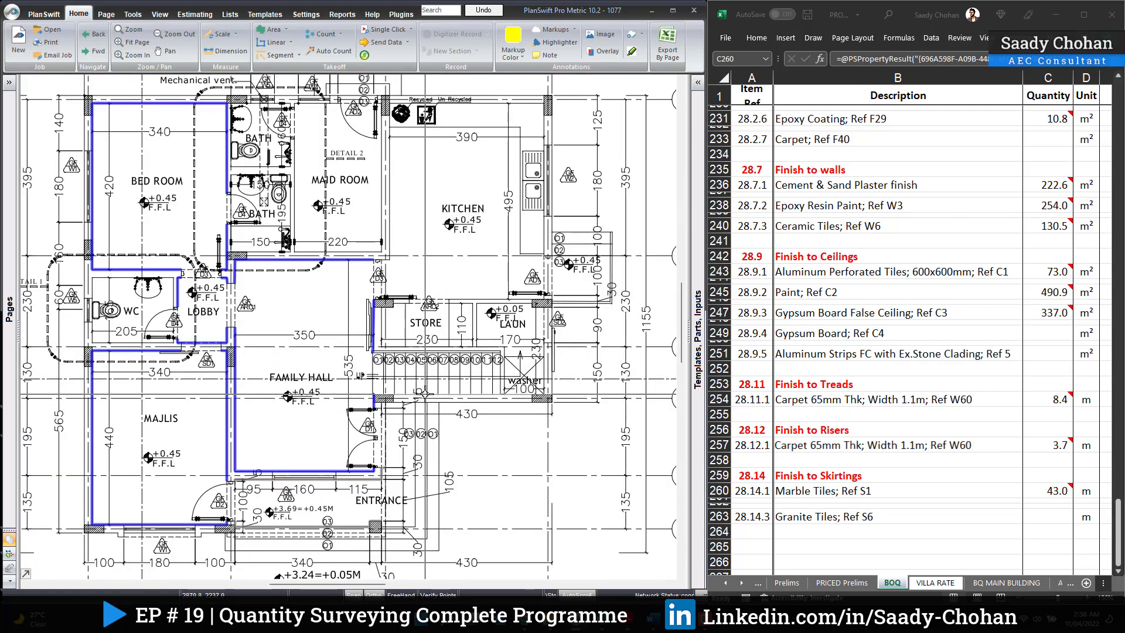
Create a linear takeoff named Sk - Granite Tiles linked to the BOQ quantity of granite tile skirting, item 28.14.3
{"action": "left_click", "coordinate": [1043, 520]}
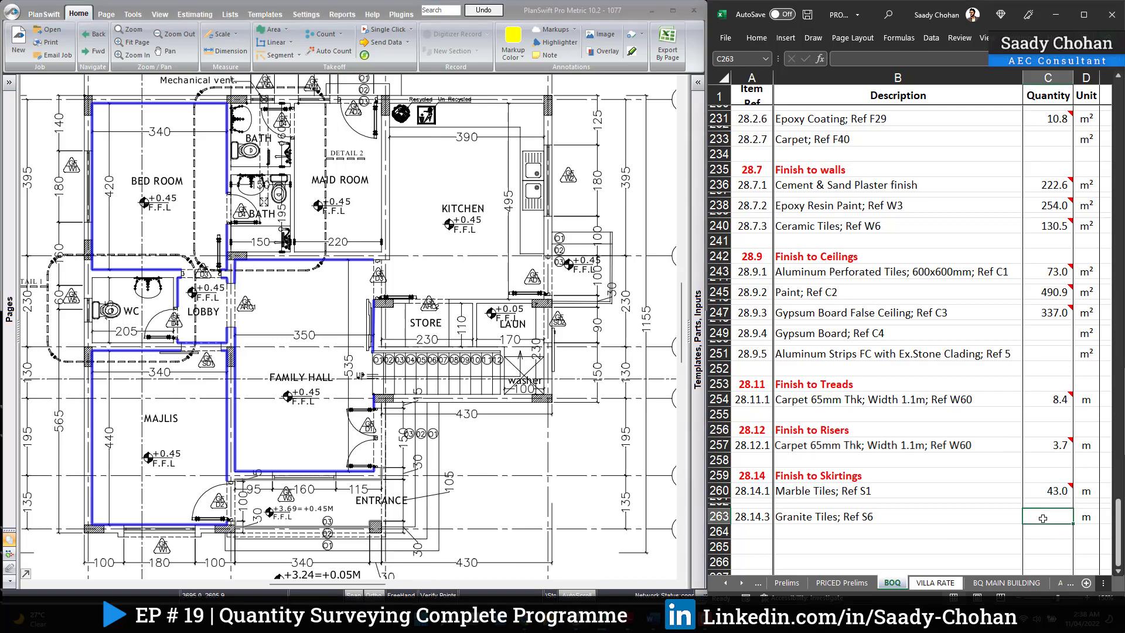
{"action": "right_click", "coordinate": [1043, 518]}
{"action": "mouse_move", "coordinate": [950, 191]}
{"action": "left_click", "coordinate": [832, 251]}
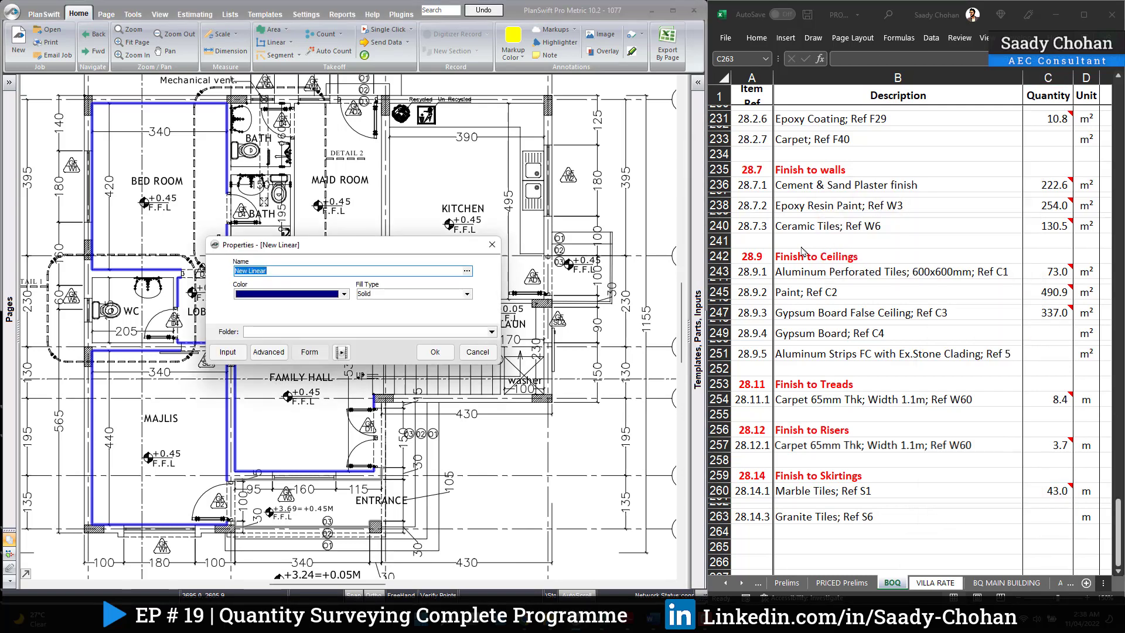
{"action": "type", "text": "Sk - Granite Tiles"}
{"action": "key", "text": "Return"}
Measure the granite skirting along the entrance side of the family hall wall, including its short return
{"action": "scroll", "coordinate": [375, 481], "scroll_direction": "up", "scroll_amount": 3}
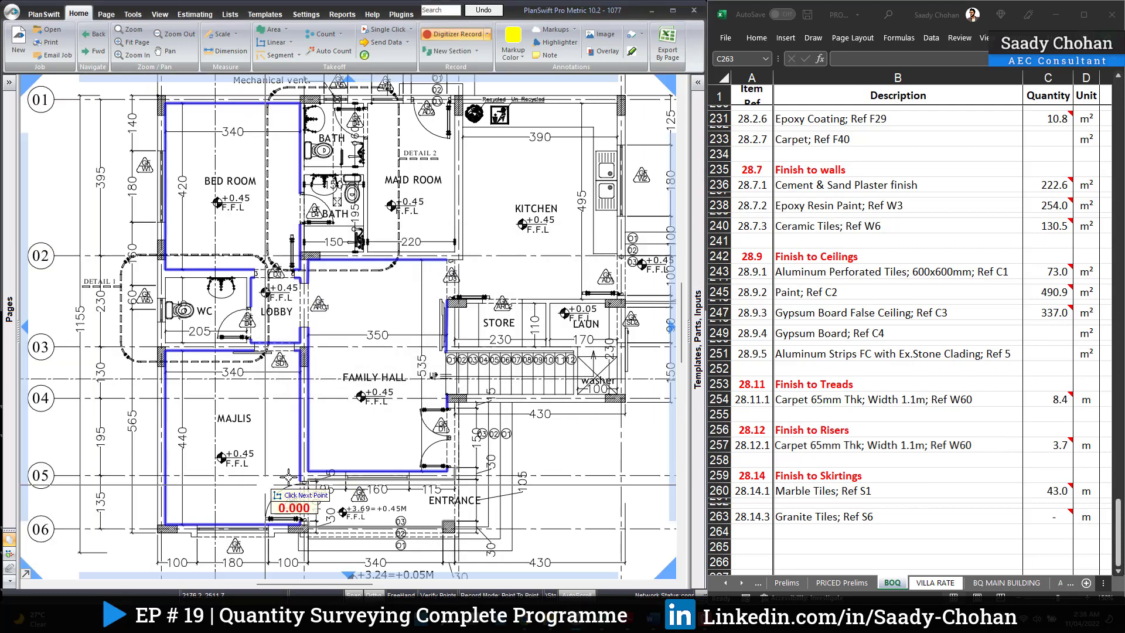
{"action": "left_click", "coordinate": [234, 480]}
{"action": "left_click", "coordinate": [438, 399]}
{"action": "left_click", "coordinate": [438, 381]}
{"action": "right_click", "coordinate": [439, 381]}
Measure the granite skirting along the entrance's front edge and around the corner column, and stop recording
{"action": "left_click", "coordinate": [218, 462]}
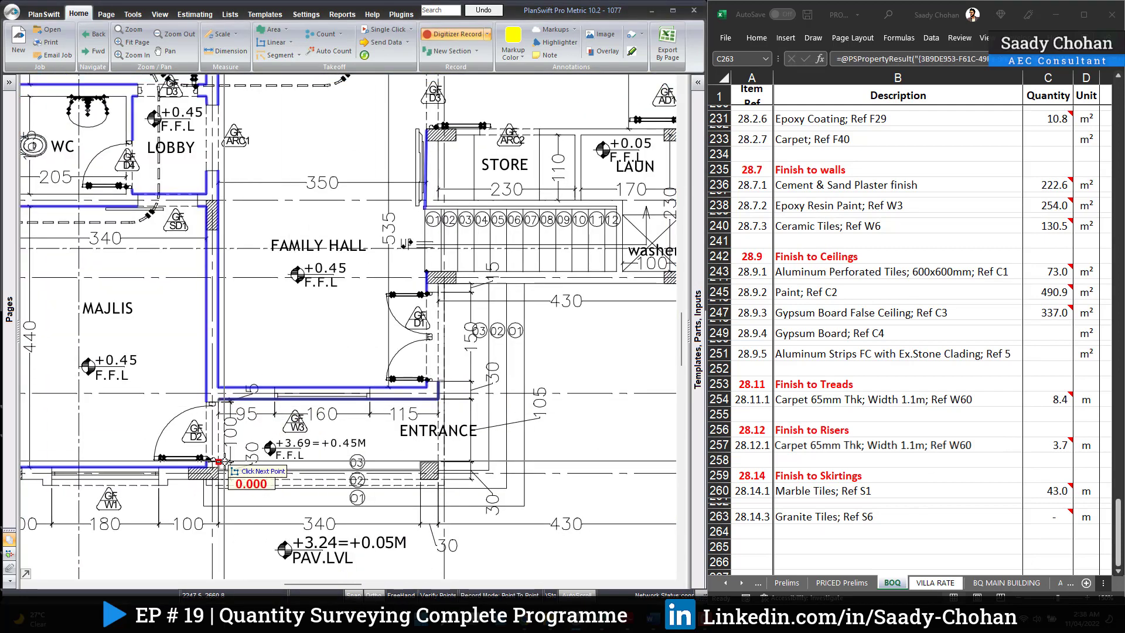
{"action": "left_click", "coordinate": [219, 470]}
{"action": "left_click", "coordinate": [421, 470]}
{"action": "left_click", "coordinate": [421, 462]}
{"action": "left_click", "coordinate": [438, 462]}
{"action": "scroll", "coordinate": [439, 462], "scroll_direction": "down", "scroll_amount": 3}
{"action": "right_click", "coordinate": [469, 381]}
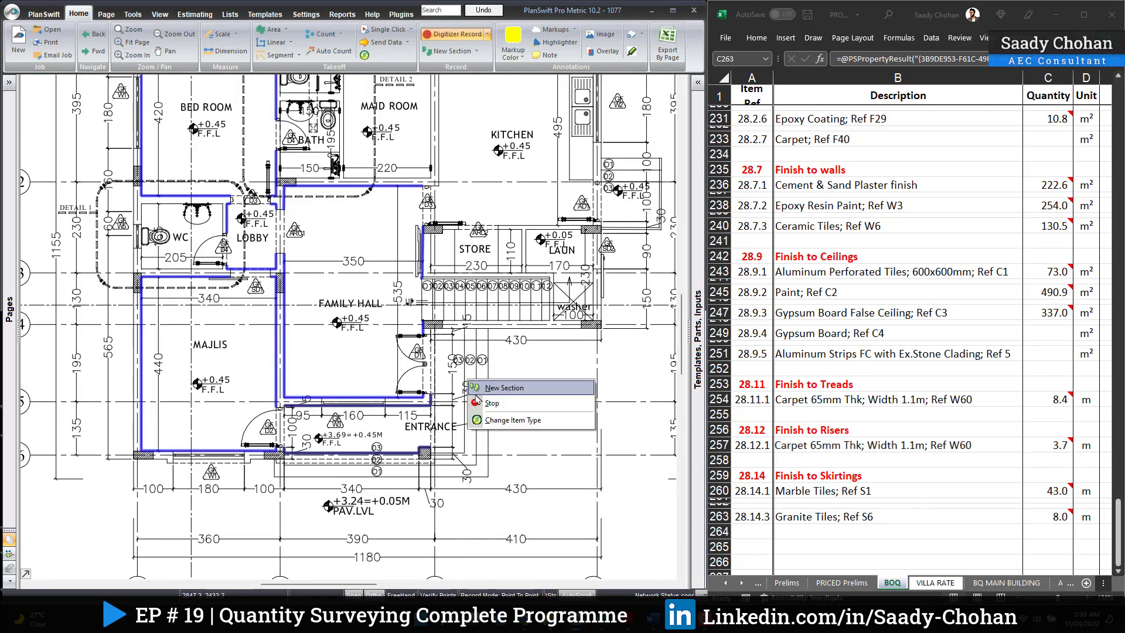
{"action": "left_click", "coordinate": [487, 390]}
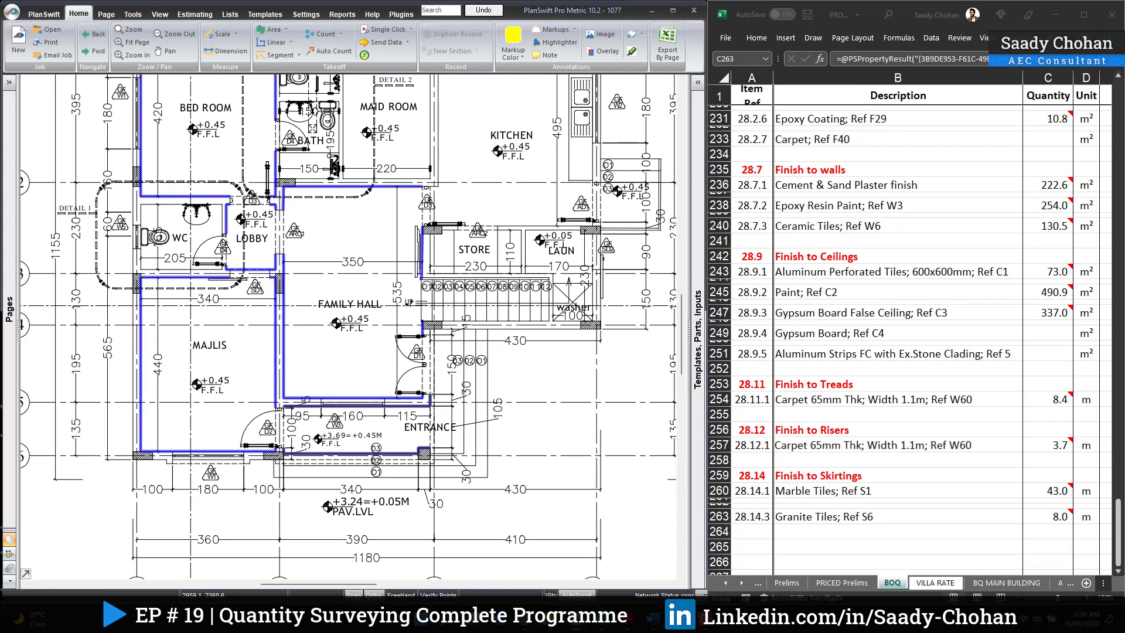
Review the floor, wall, ceiling, stair and skirting quantities in the BOQ against the ground floor plan
{"action": "left_click_drag", "start_coordinate": [494, 355], "coordinate": [489, 374]}
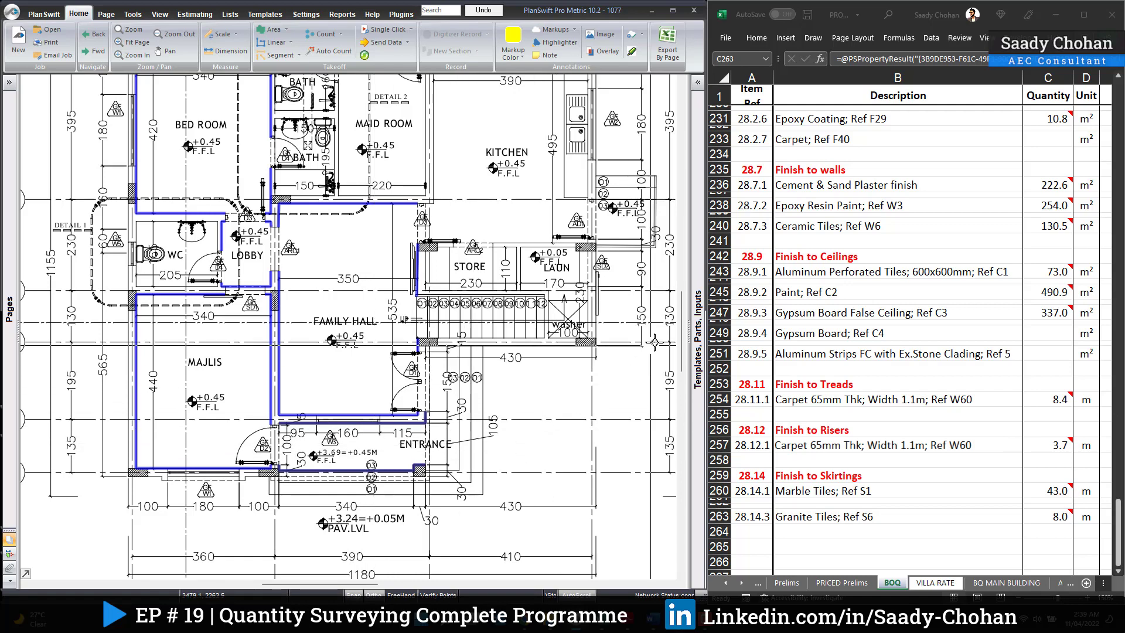
{"action": "scroll", "coordinate": [854, 327], "scroll_direction": "up", "scroll_amount": 3}
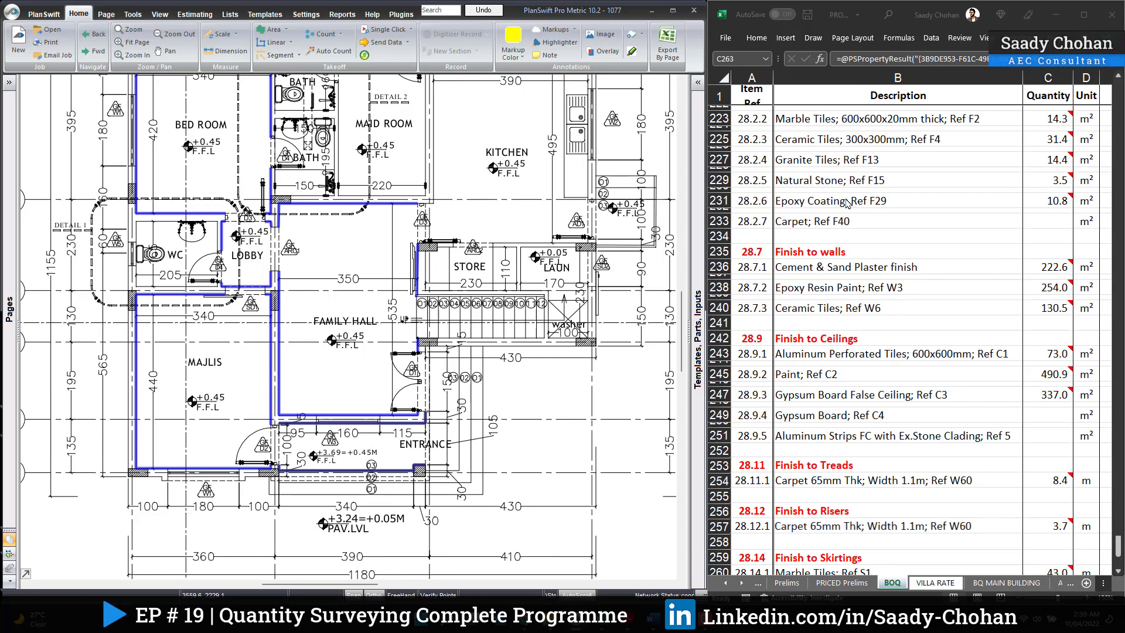
{"action": "scroll", "coordinate": [848, 203], "scroll_direction": "down", "scroll_amount": 5}
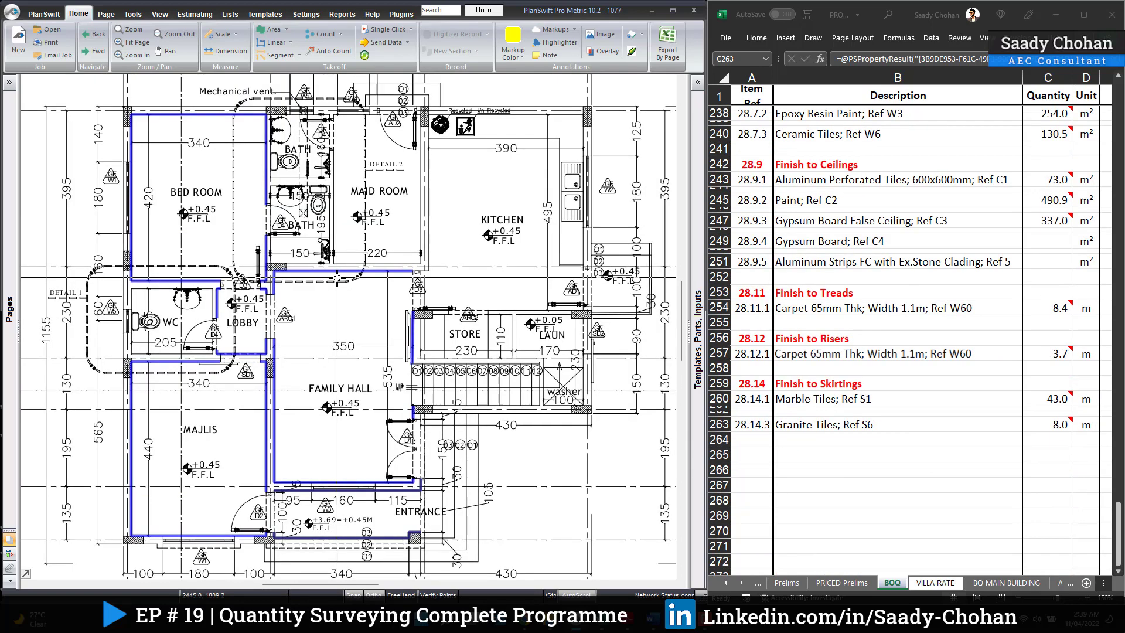
{"action": "left_click", "coordinate": [954, 449]}
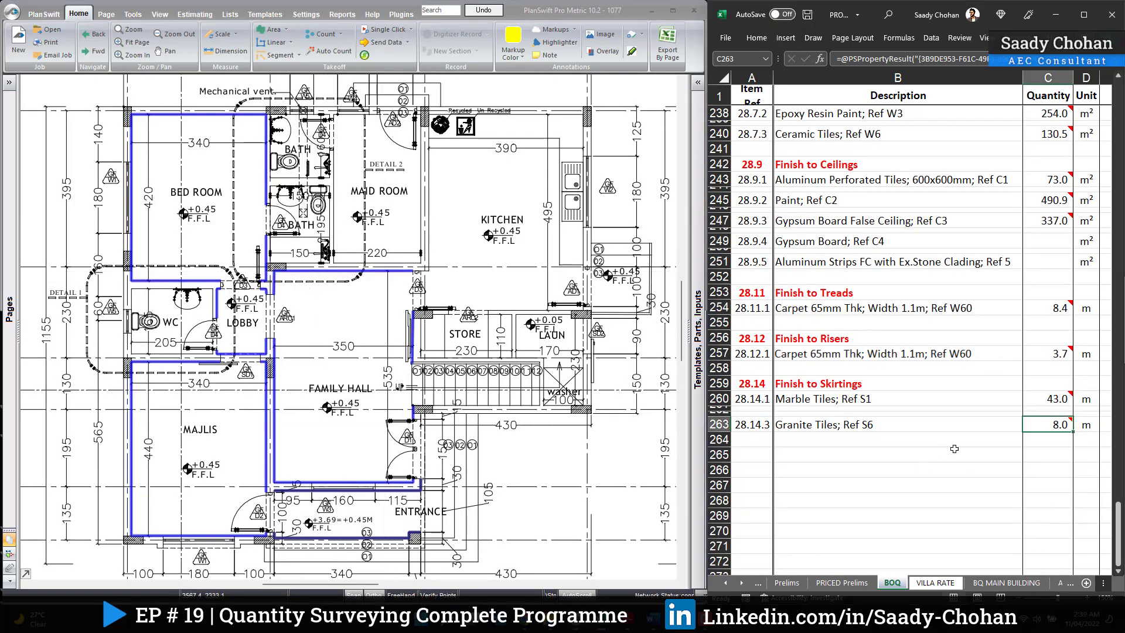
{"action": "left_click", "coordinate": [203, 204]}
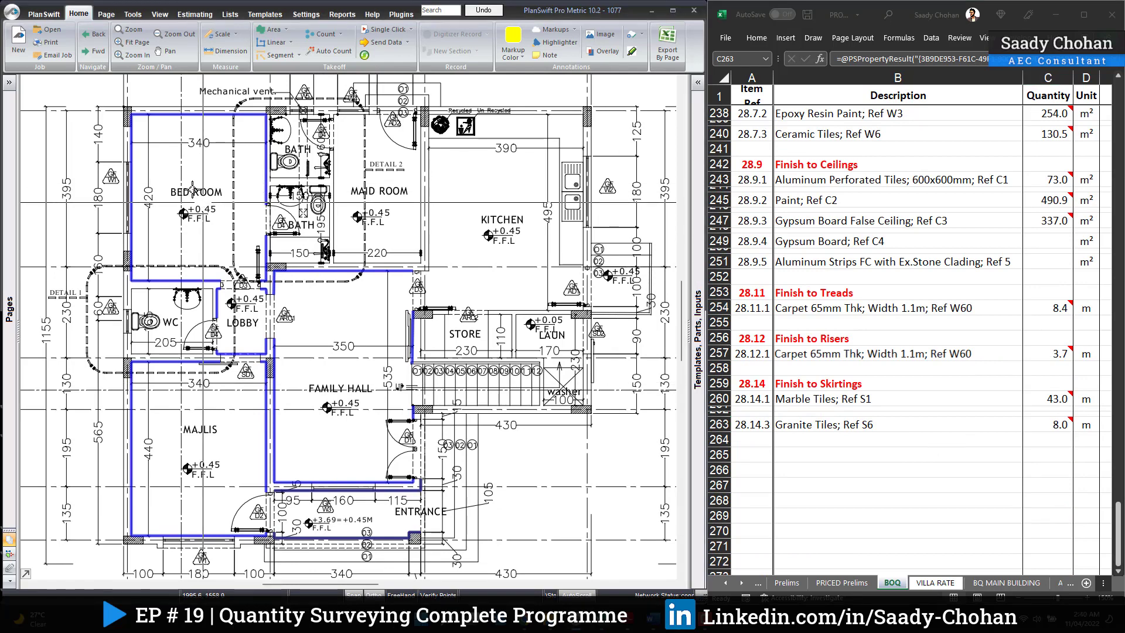
Examine the marble skirting traced on the first floor plan and return to the ground floor plan
{"action": "left_click", "coordinate": [94, 51]}
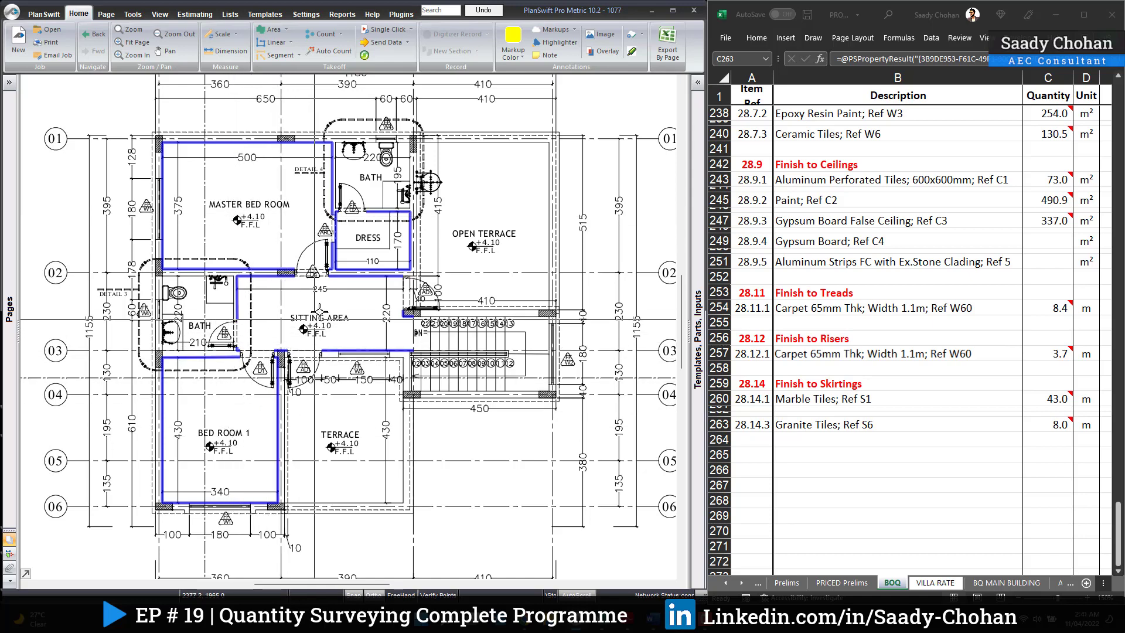
{"action": "scroll", "coordinate": [242, 238], "scroll_direction": "up", "scroll_amount": 3}
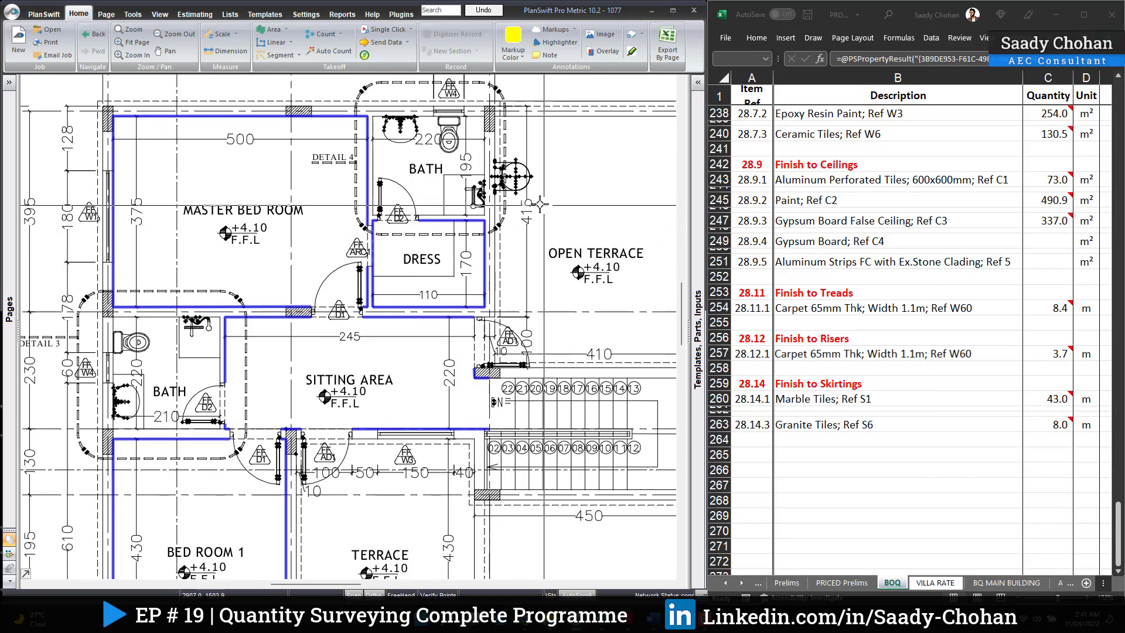
{"action": "scroll", "coordinate": [552, 211], "scroll_direction": "down", "scroll_amount": 3}
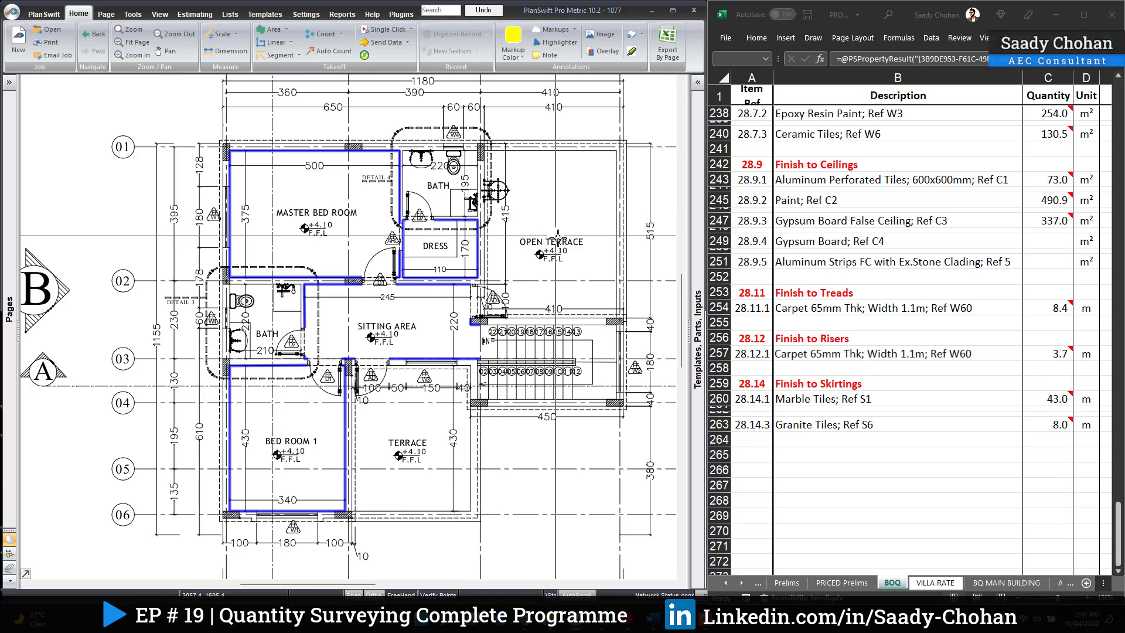
{"action": "left_click", "coordinate": [103, 39]}
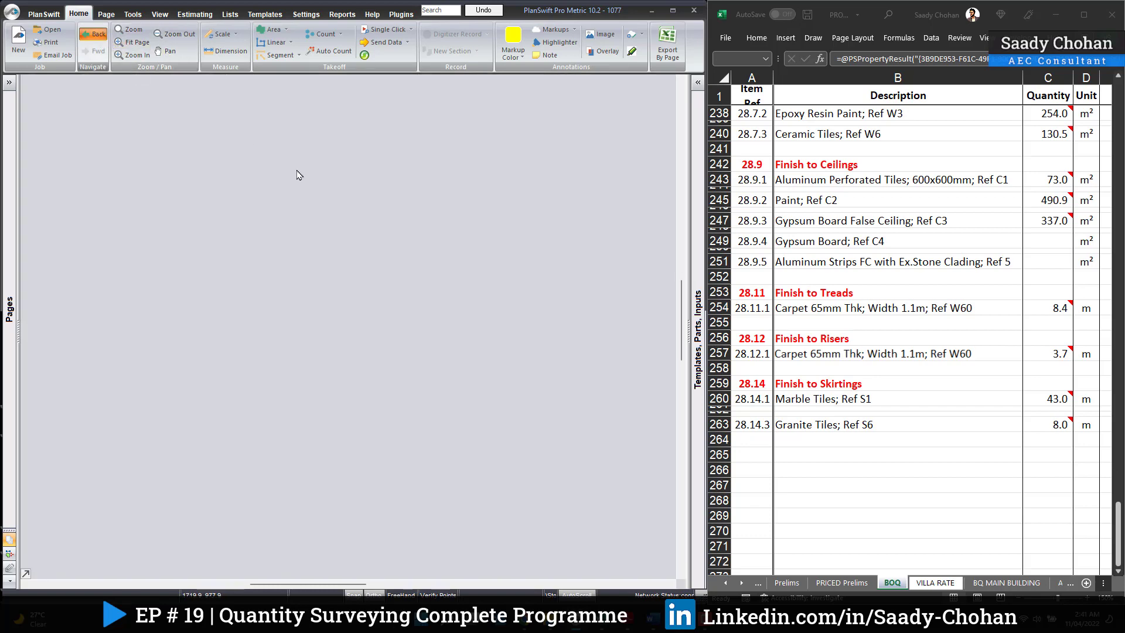
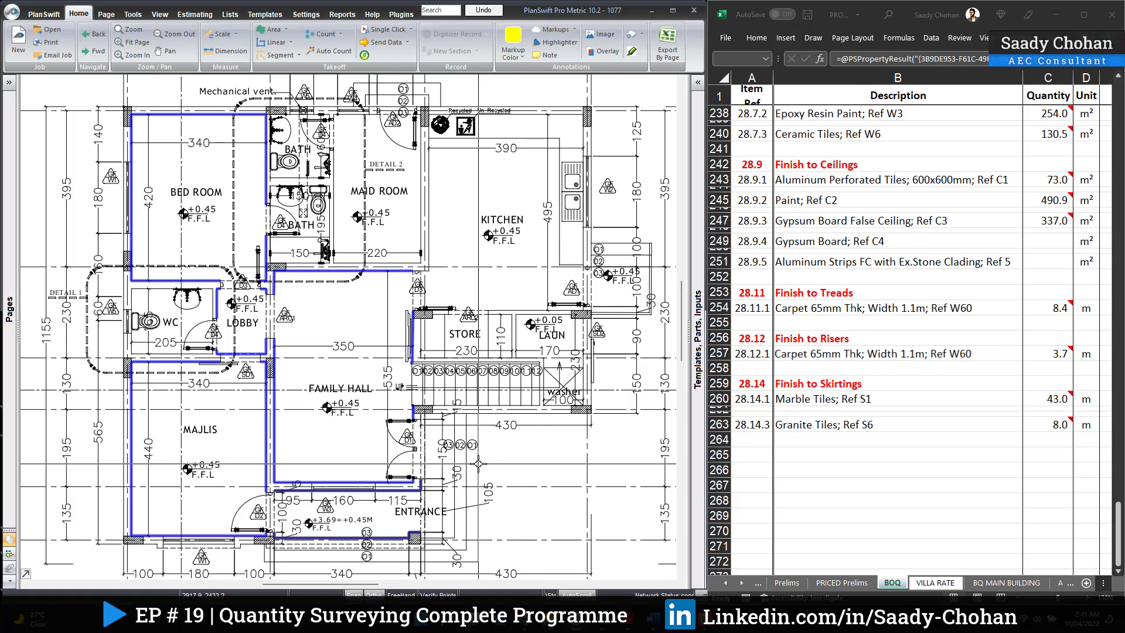
Open the Roof Floor Plan page and look over the roof and open terraces
{"action": "left_click", "coordinate": [8, 82]}
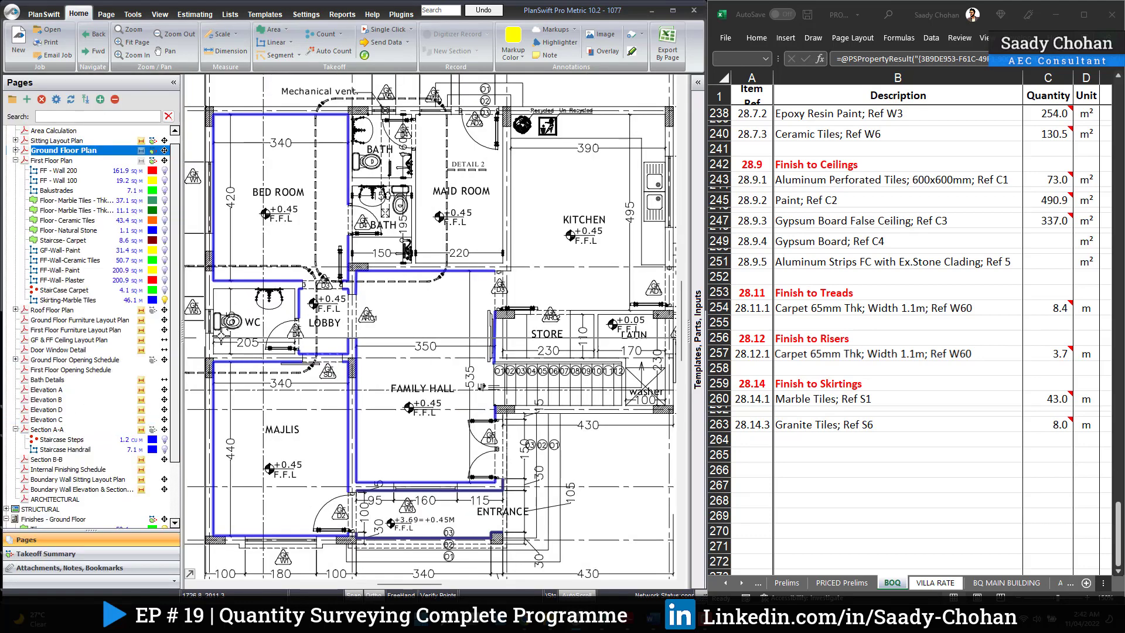
{"action": "left_click", "coordinate": [65, 310]}
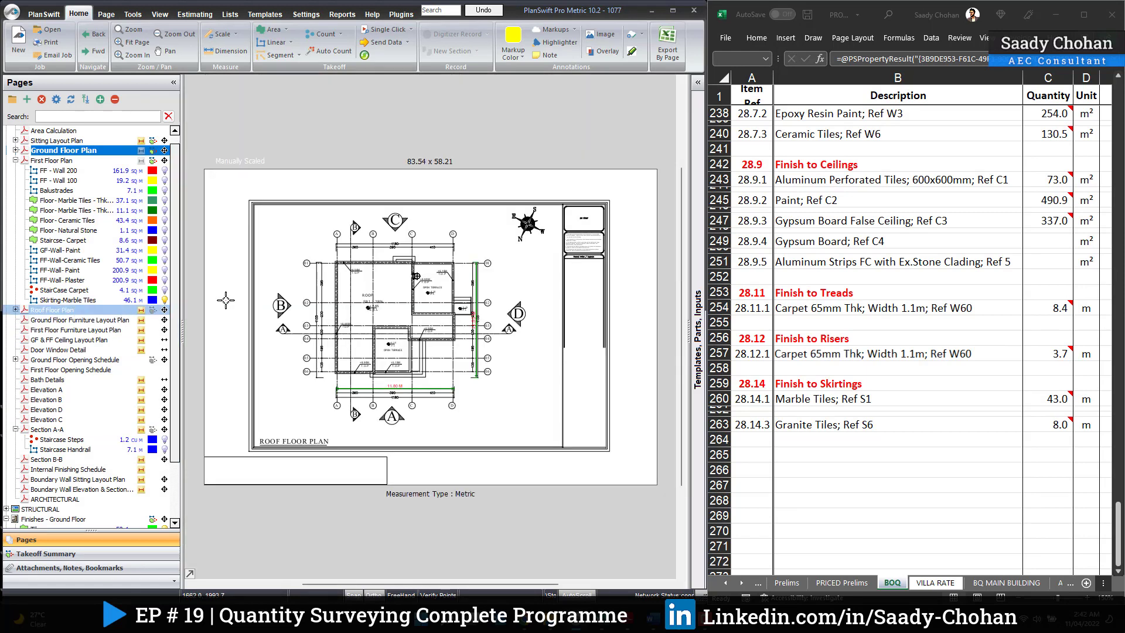
{"action": "scroll", "coordinate": [390, 306], "scroll_direction": "up", "scroll_amount": 3}
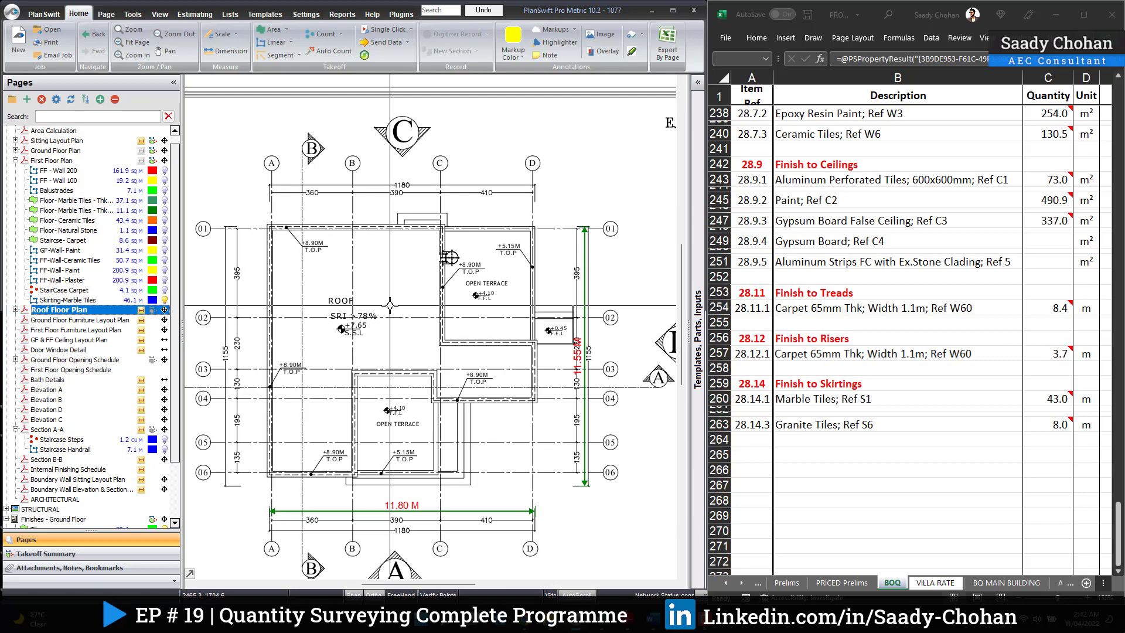